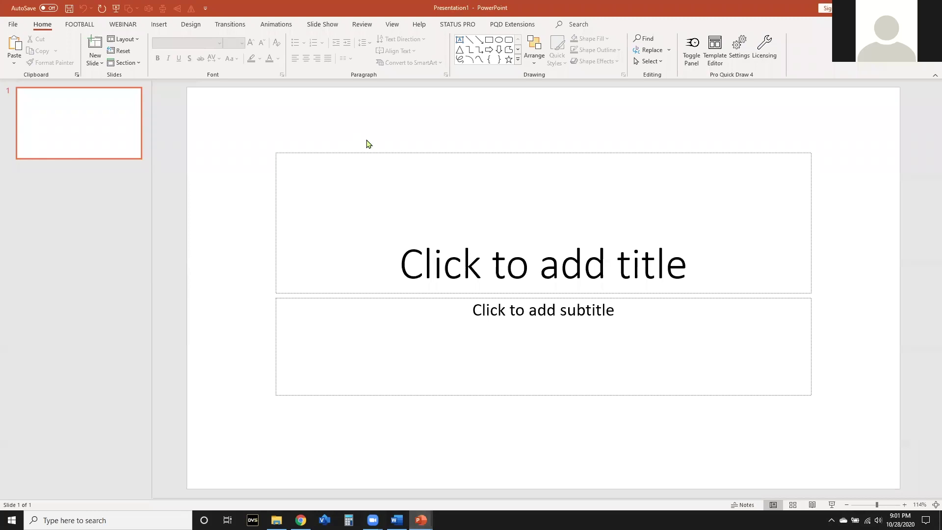
# - Resize the slide to Letter Paper (10 × 7.5 in) with Ensure Fit, then delete the title and subtitle placeholders
pyautogui.click(190, 25)
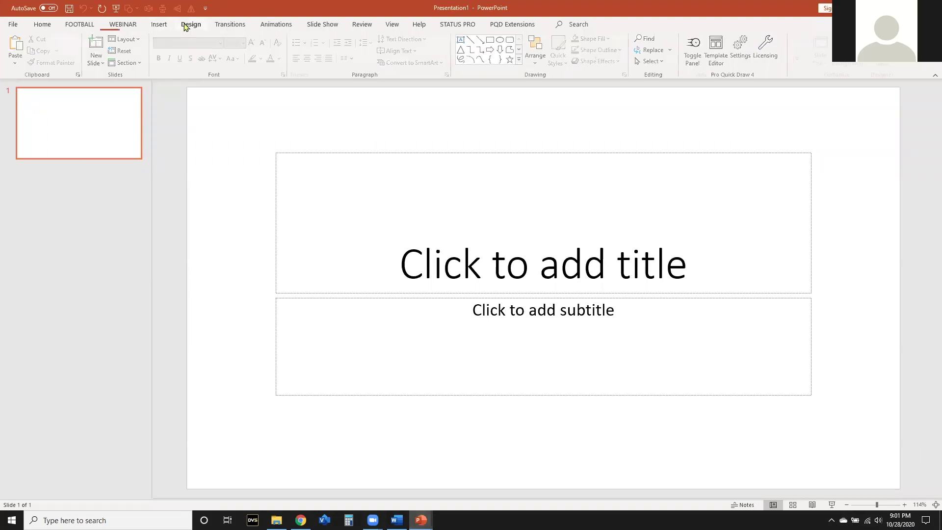
pyautogui.click(824, 54)
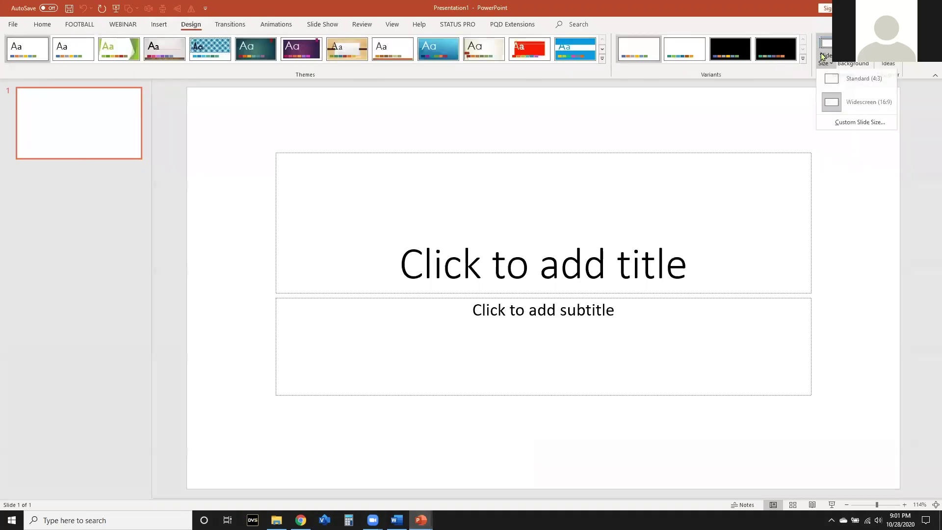
pyautogui.click(860, 127)
pyautogui.click(439, 228)
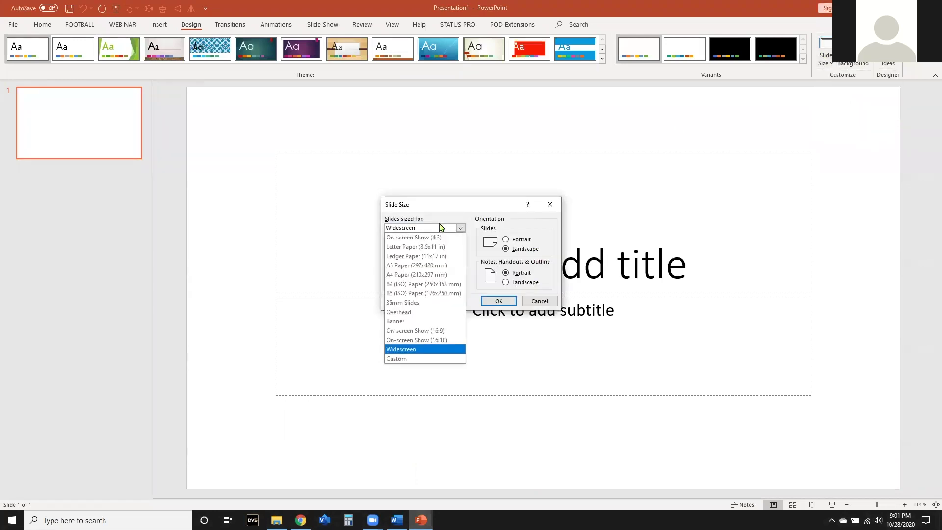
pyautogui.click(430, 250)
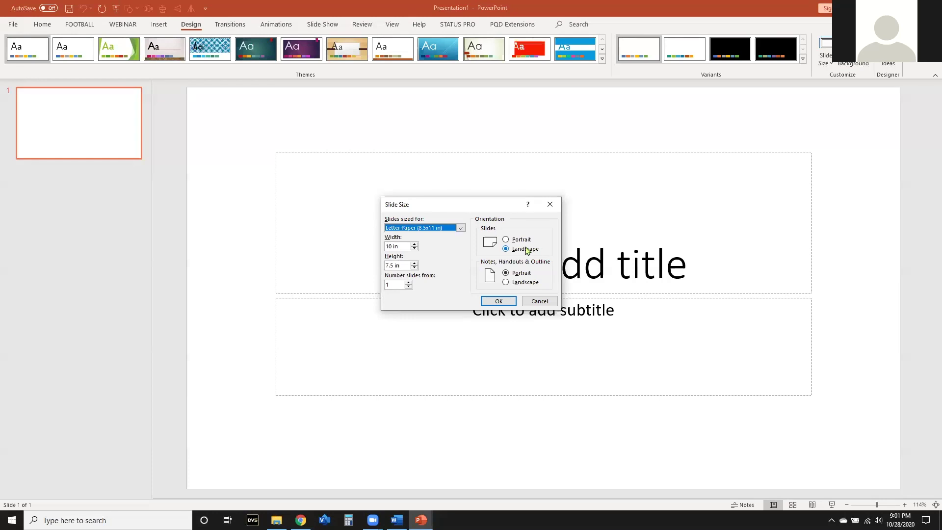
pyautogui.click(490, 301)
pyautogui.click(532, 272)
pyautogui.moveTo(284, 121); pyautogui.dragTo(792, 460)
pyautogui.press('Delete')
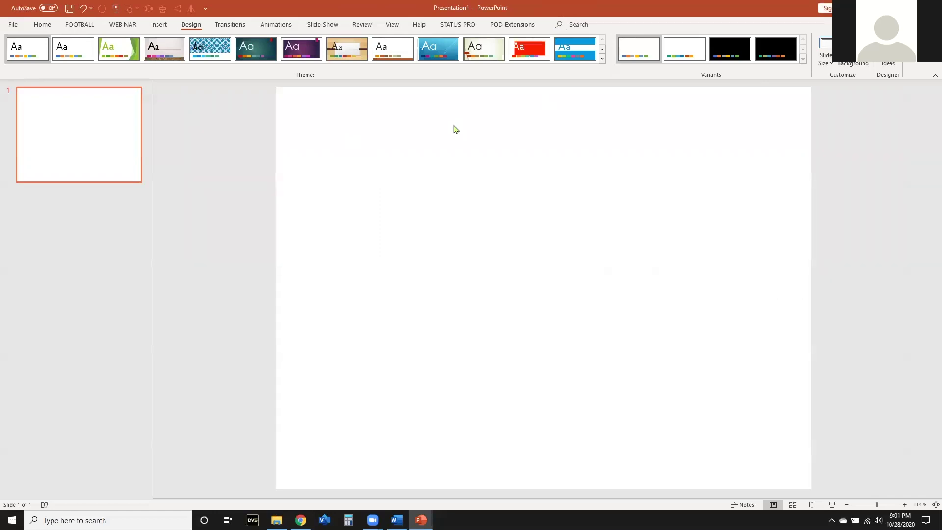
# - Draw a bent freeform route line rising from the lower left of the slide
pyautogui.click(76, 26)
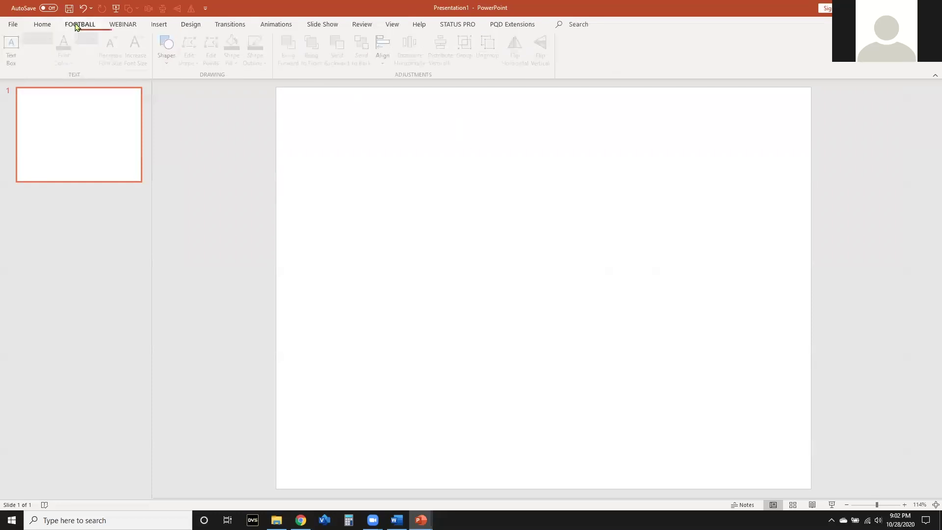
pyautogui.click(175, 58)
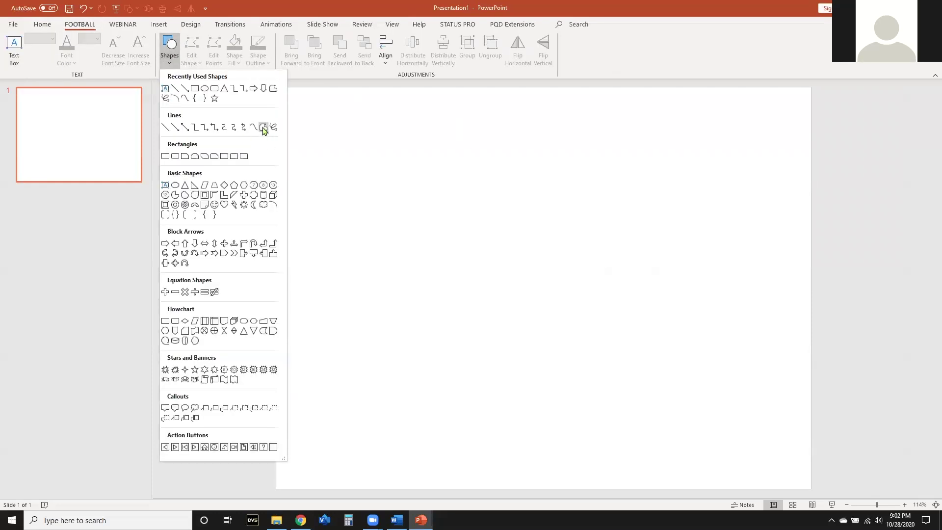
pyautogui.click(263, 128)
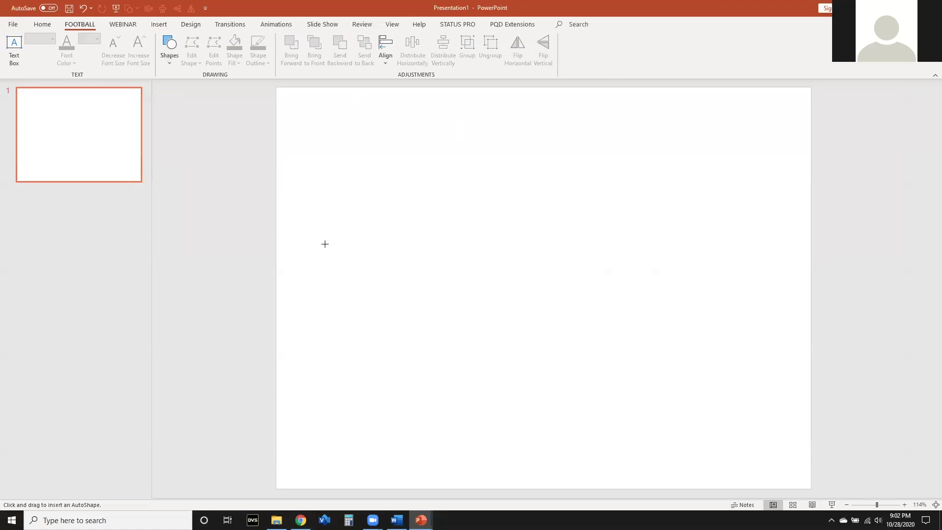
pyautogui.moveTo(326, 262); pyautogui.dragTo(325, 161)
pyautogui.click(325, 161)
pyautogui.doubleClick(366, 107)
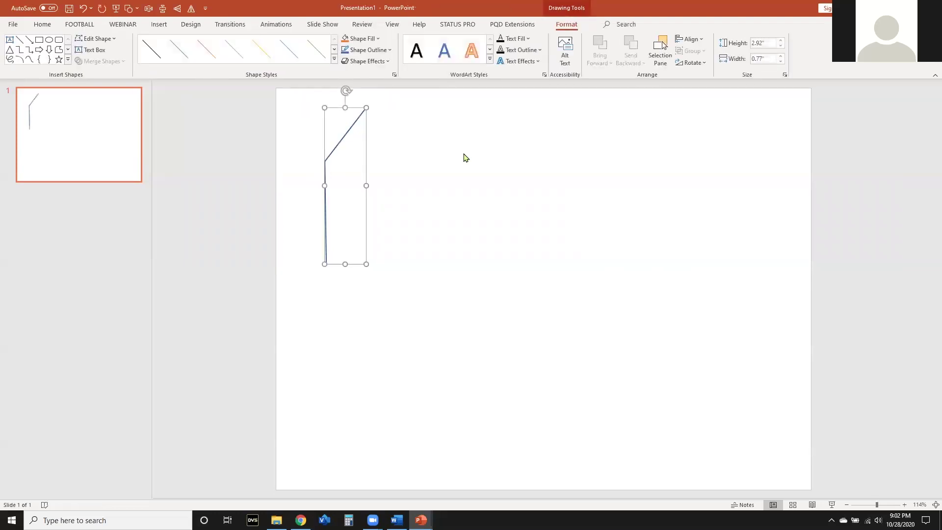
# - Give the route line a 4½ pt weight, an end arrowhead and a red outline
pyautogui.click(80, 24)
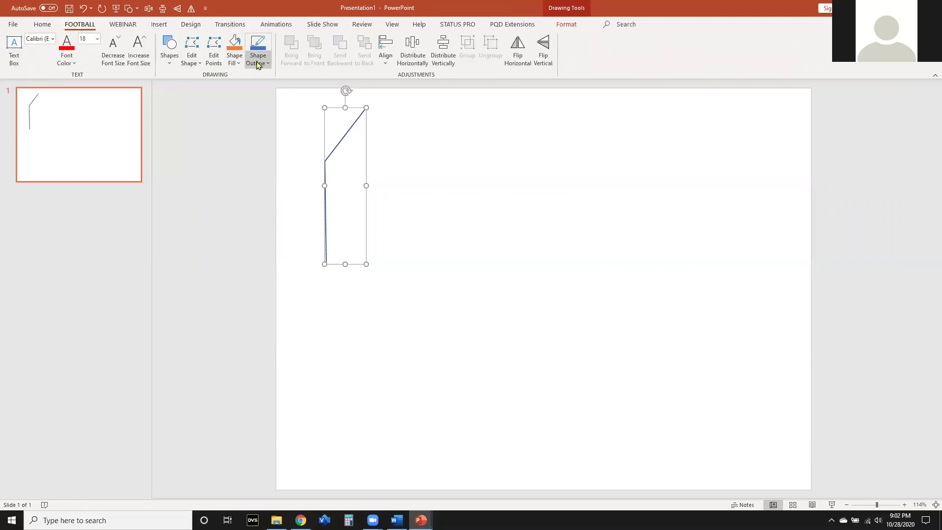
pyautogui.click(257, 61)
pyautogui.moveTo(299, 213)
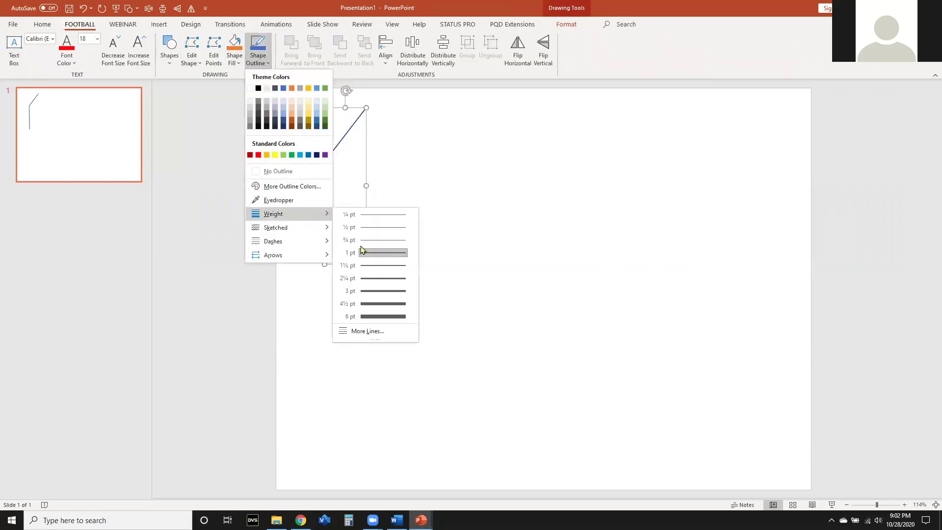
pyautogui.click(366, 303)
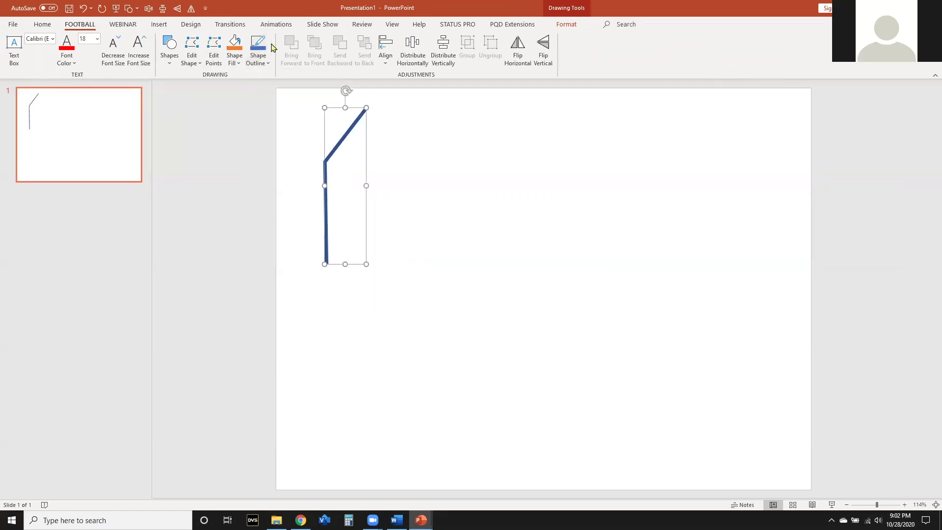
pyautogui.click(260, 60)
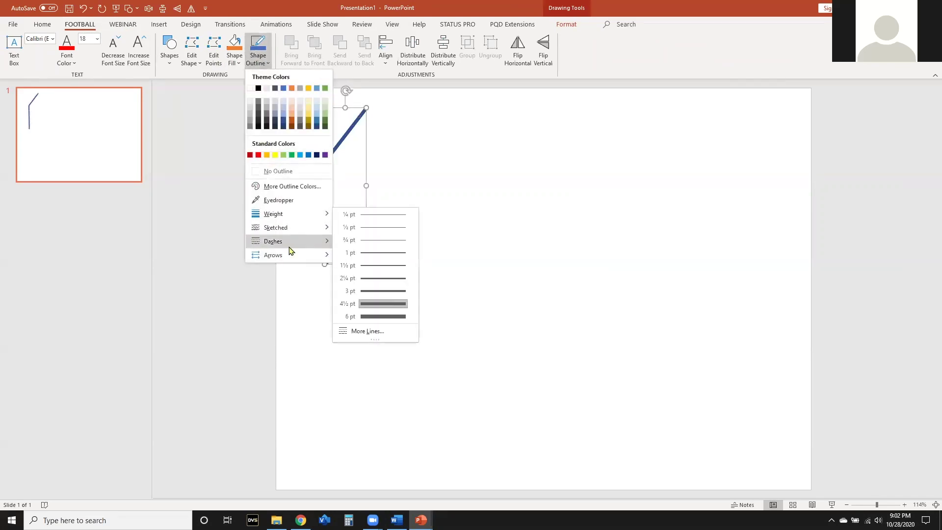
pyautogui.moveTo(290, 256)
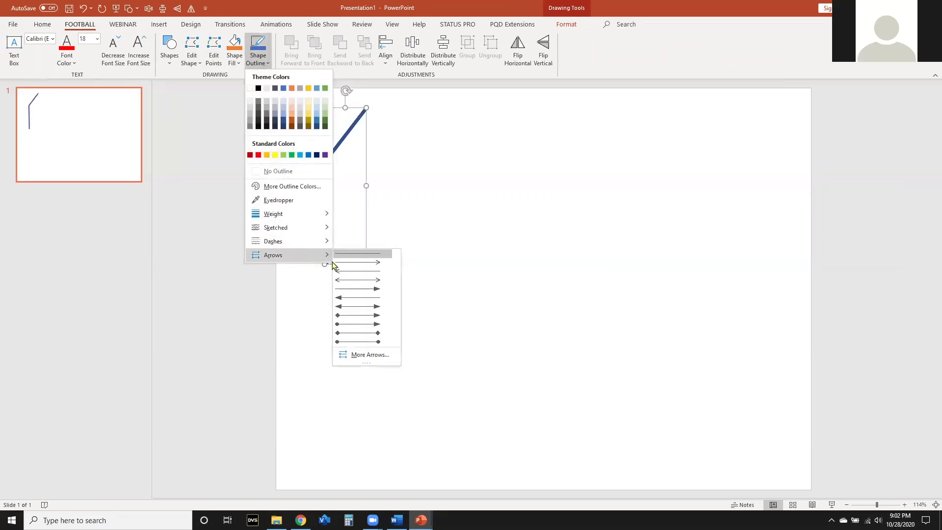
pyautogui.click(387, 293)
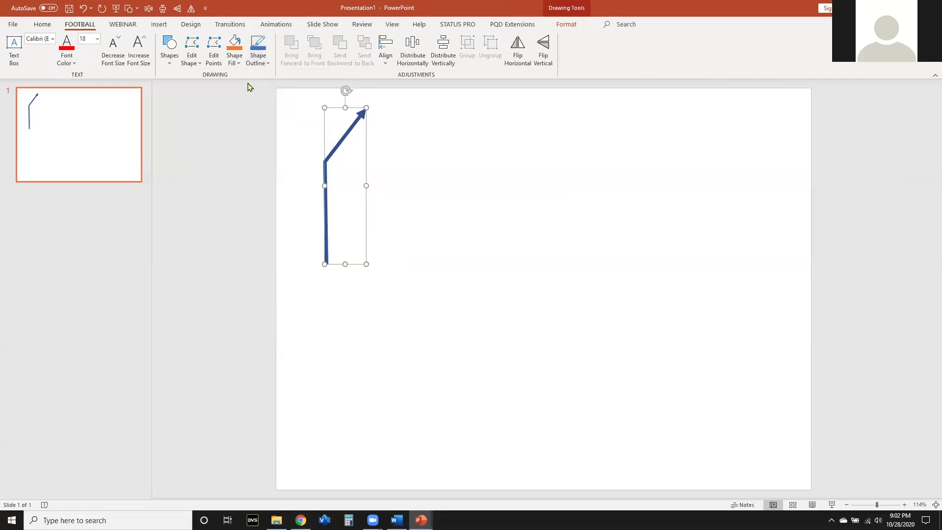
pyautogui.click(259, 61)
pyautogui.click(258, 155)
# - Set the red arrow as the default shape style
pyautogui.rightClick(343, 141)
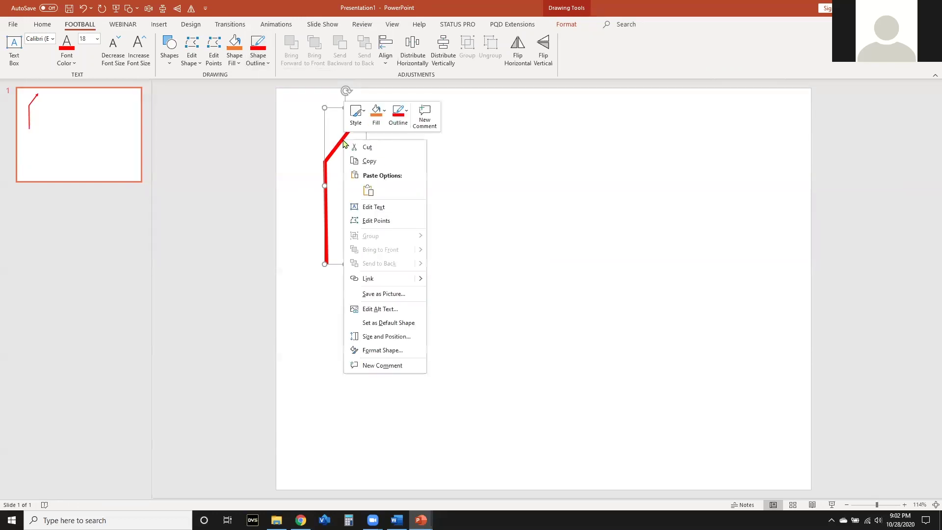
pyautogui.click(388, 323)
pyautogui.click(425, 212)
pyautogui.click(169, 46)
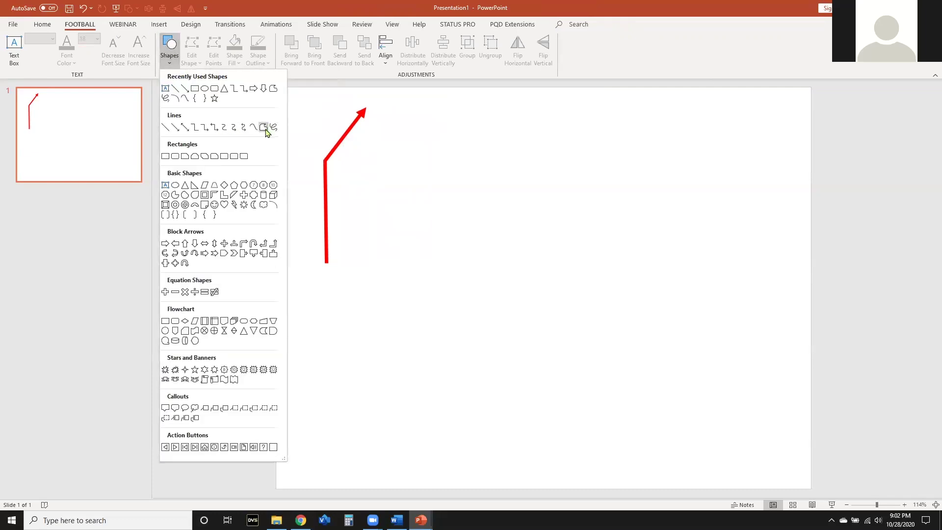
# - Draw a second red route arrow bending right and align it beside the first
pyautogui.click(265, 128)
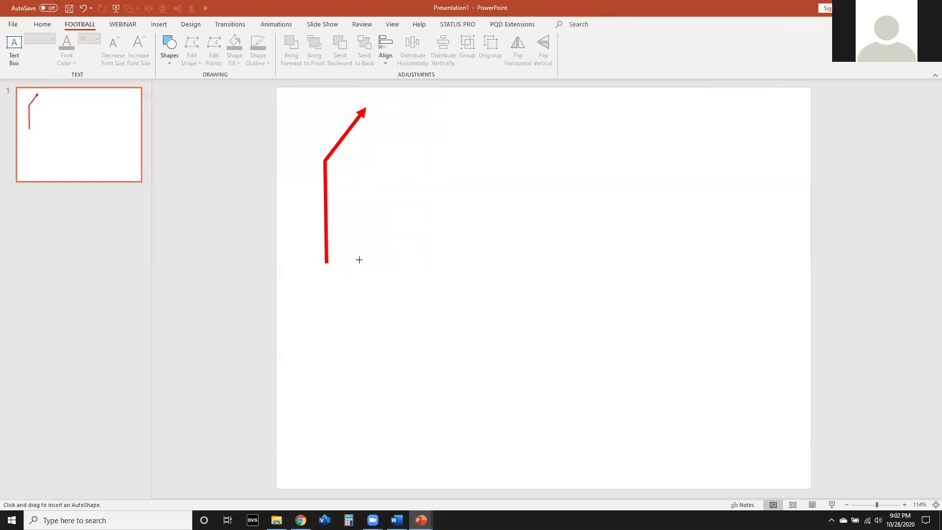
pyautogui.moveTo(349, 263)
pyautogui.mouseDown()
pyautogui.moveTo(347, 162)
pyautogui.moveTo(443, 210)
pyautogui.moveTo(427, 315)
pyautogui.moveTo(374, 352)
pyautogui.moveTo(454, 282)
pyautogui.moveTo(431, 201)
pyautogui.moveTo(479, 258)
pyautogui.moveTo(391, 179)
pyautogui.moveTo(351, 194)
pyautogui.moveTo(358, 198)
pyautogui.moveTo(353, 179)
pyautogui.moveTo(410, 162)
pyautogui.moveTo(475, 212)
pyautogui.moveTo(399, 162)
pyautogui.moveTo(437, 200)
pyautogui.moveTo(366, 204)
pyautogui.moveTo(355, 160)
pyautogui.moveTo(474, 166)
pyautogui.moveTo(529, 129)
pyautogui.moveTo(509, 124)
pyautogui.moveTo(534, 196)
pyautogui.moveTo(528, 178)
pyautogui.moveTo(539, 155)
pyautogui.moveTo(641, 206)
pyautogui.moveTo(530, 109)
pyautogui.moveTo(545, 171)
pyautogui.moveTo(543, 154)
pyautogui.moveTo(377, 168)
pyautogui.mouseUp()
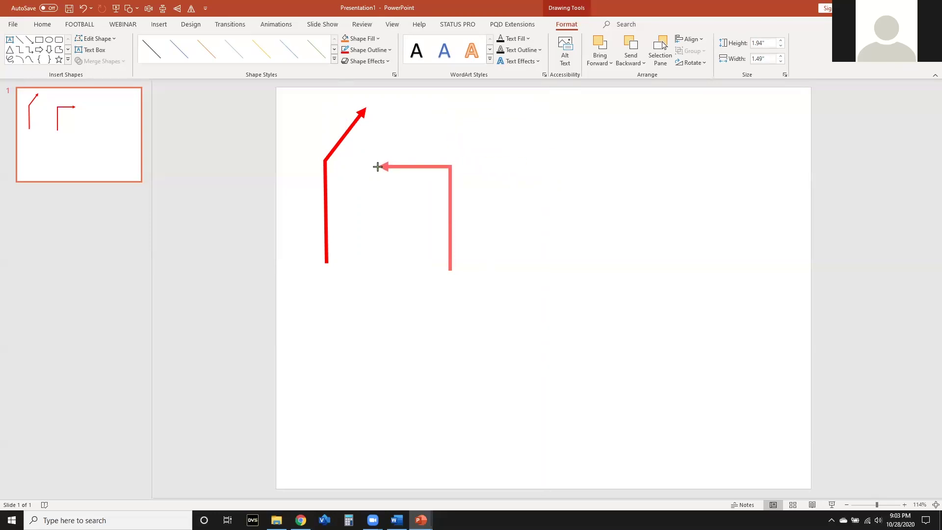
pyautogui.moveTo(377, 167); pyautogui.dragTo(518, 165)
pyautogui.moveTo(460, 190); pyautogui.dragTo(368, 181)
pyautogui.click(309, 227)
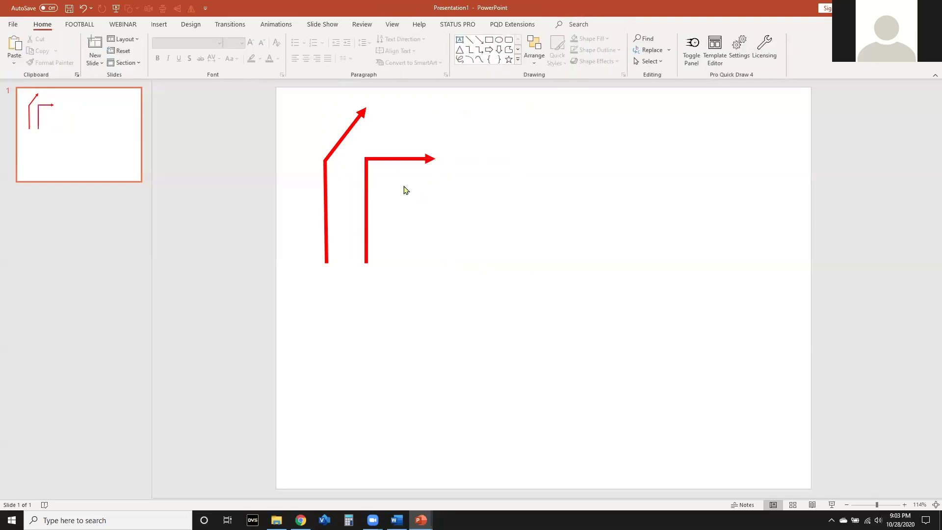
# - Draw three more freeform routes: a right bend, a short hook, and a tall left hook
pyautogui.click(507, 49)
pyautogui.moveTo(405, 266)
pyautogui.mouseDown()
pyautogui.moveTo(407, 219)
pyautogui.moveTo(491, 200)
pyautogui.mouseUp()
pyautogui.click(540, 262)
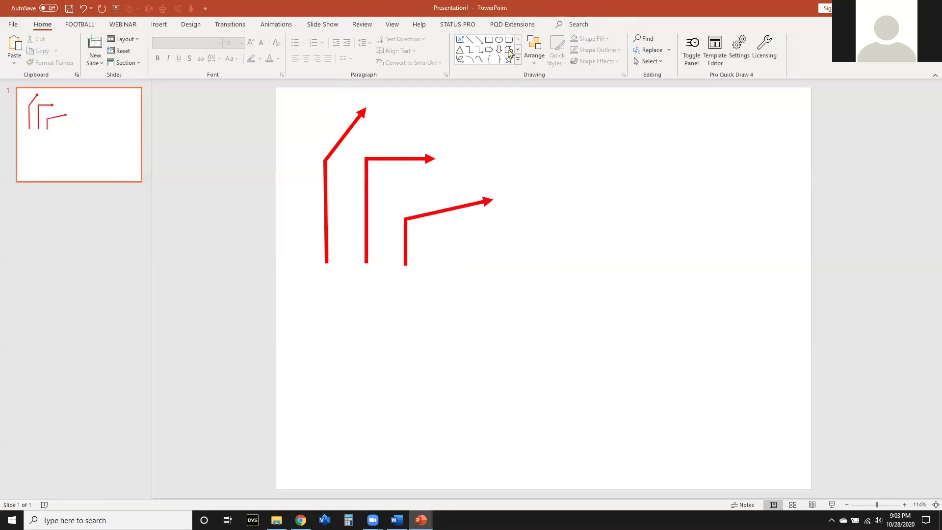
pyautogui.click(509, 50)
pyautogui.moveTo(511, 268)
pyautogui.mouseDown()
pyautogui.moveTo(508, 199)
pyautogui.moveTo(528, 213)
pyautogui.mouseUp()
pyautogui.click(509, 50)
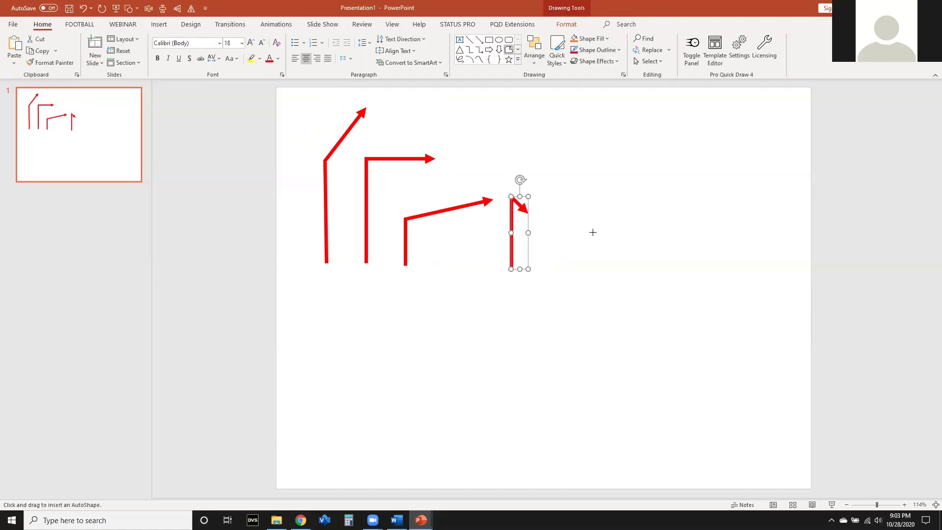
pyautogui.moveTo(584, 272)
pyautogui.mouseDown()
pyautogui.moveTo(576, 116)
pyautogui.moveTo(584, 98)
pyautogui.moveTo(556, 120)
pyautogui.mouseUp()
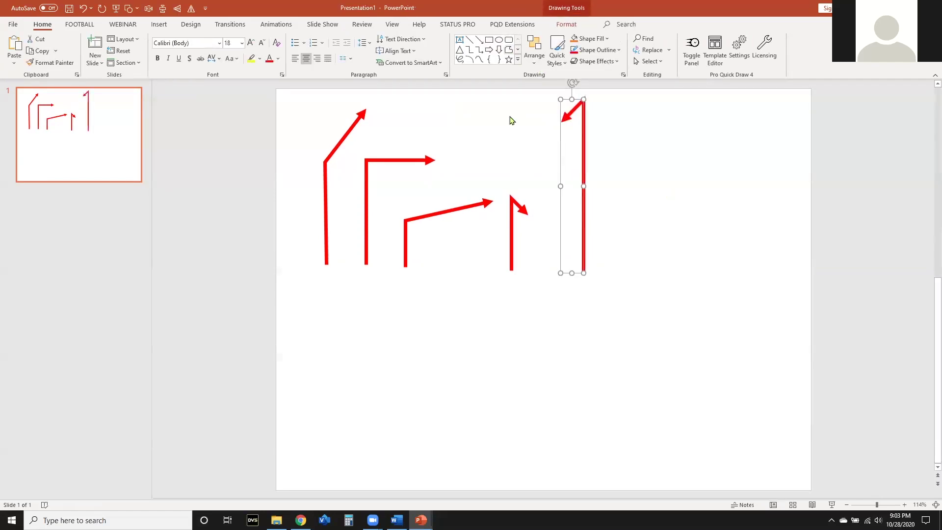
pyautogui.click(390, 280)
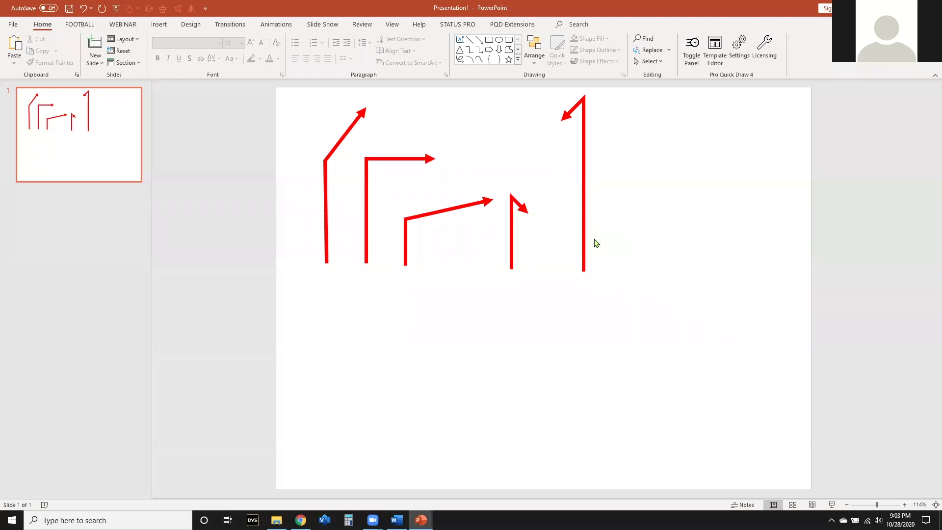
# - Save the presentation in Documents as shape library.pptx
pyautogui.press('F12')
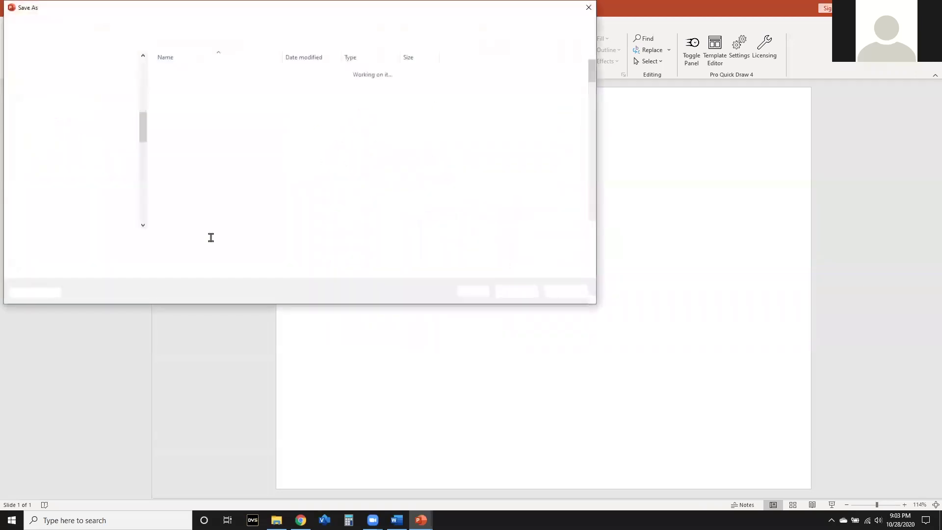
pyautogui.write('ibrary')
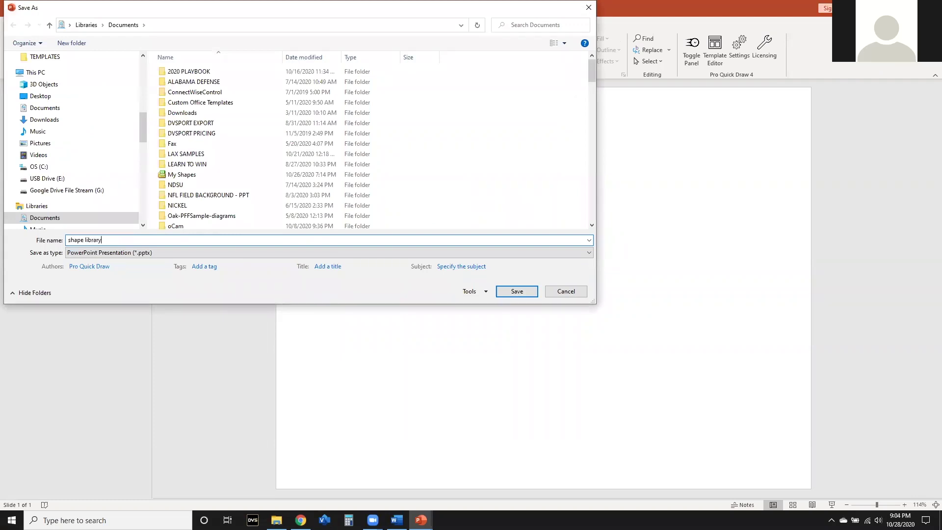
pyautogui.press('Return')
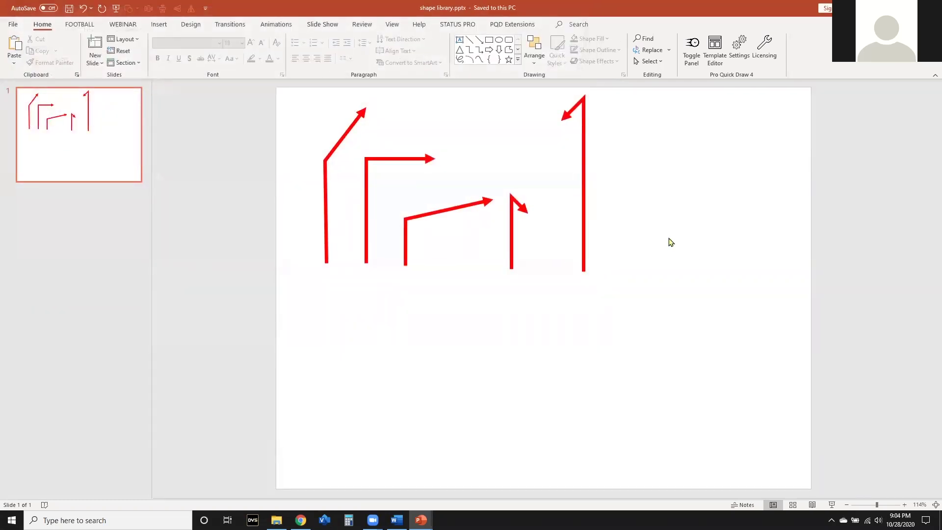
pyautogui.click(508, 51)
# - Draw a long diagonal red arrow across the lower slide and bend it into a curve using Edit Points
pyautogui.moveTo(317, 357)
pyautogui.mouseDown()
pyautogui.moveTo(473, 336)
pyautogui.moveTo(582, 304)
pyautogui.mouseUp()
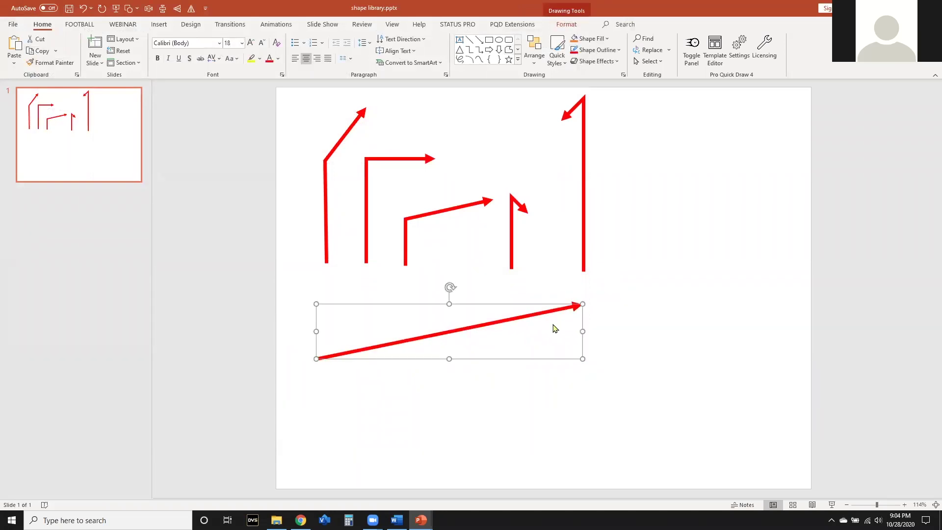
pyautogui.rightClick(384, 347)
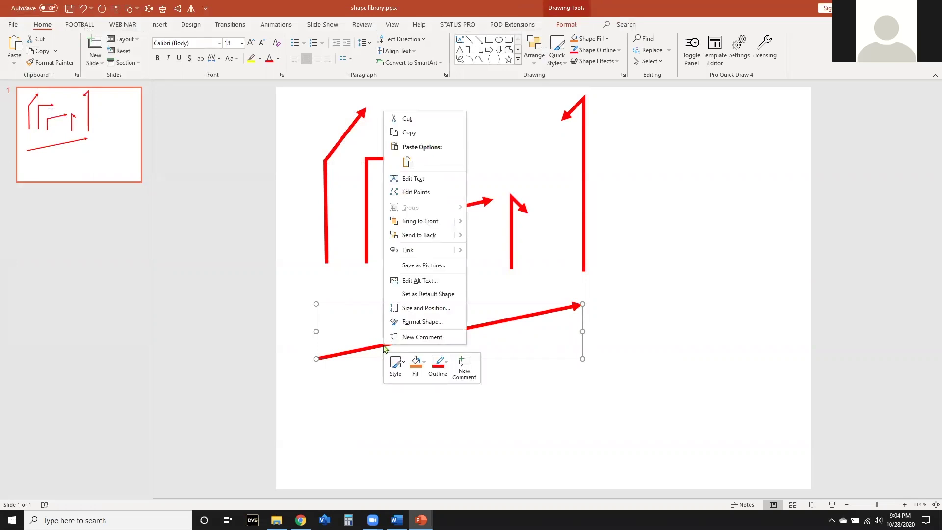
pyautogui.click(430, 193)
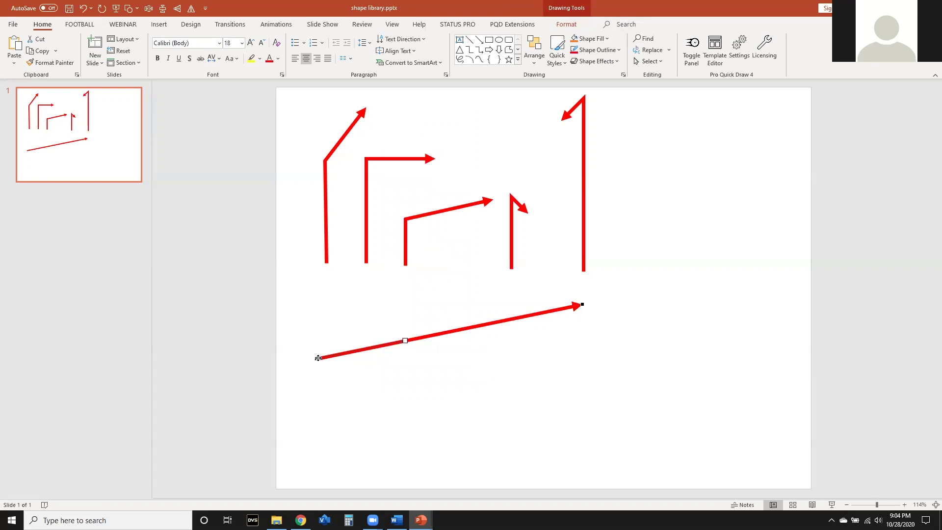
pyautogui.moveTo(406, 340); pyautogui.dragTo(319, 297)
pyautogui.click(583, 304)
pyautogui.moveTo(492, 320); pyautogui.dragTo(477, 301)
pyautogui.click(644, 296)
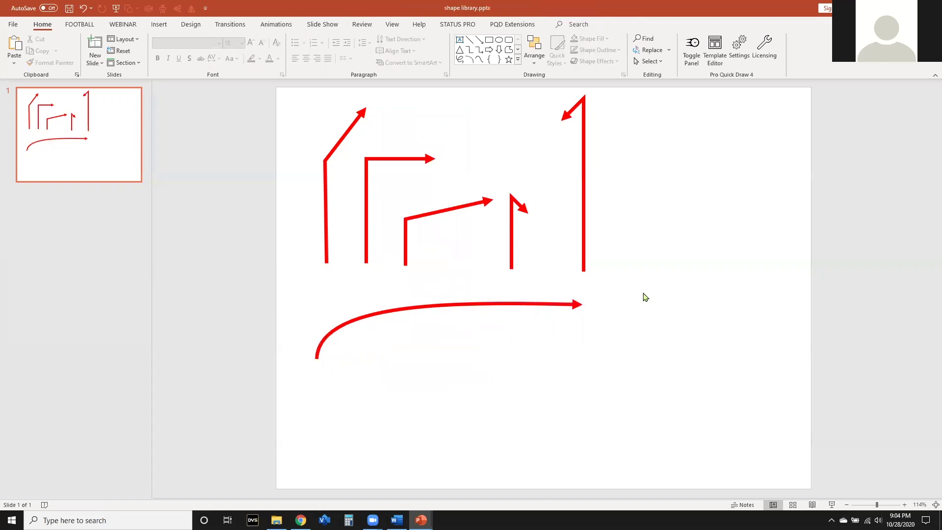
# - Duplicate the curved arrow, reshape the copy into a rising S-curve, and shrink it at the lower right
pyautogui.click(403, 308)
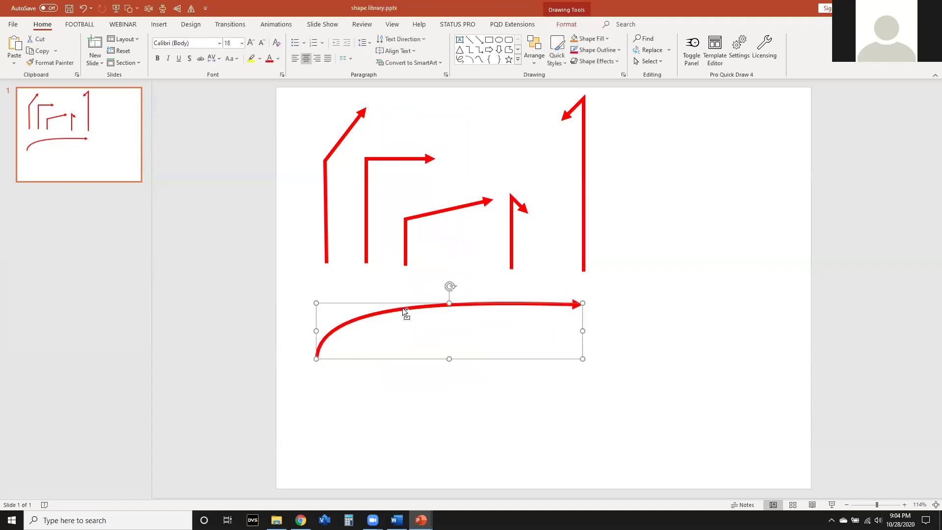
pyautogui.hotkey('ctrl', 'd')
pyautogui.moveTo(408, 321); pyautogui.dragTo(439, 363)
pyautogui.rightClick(558, 352)
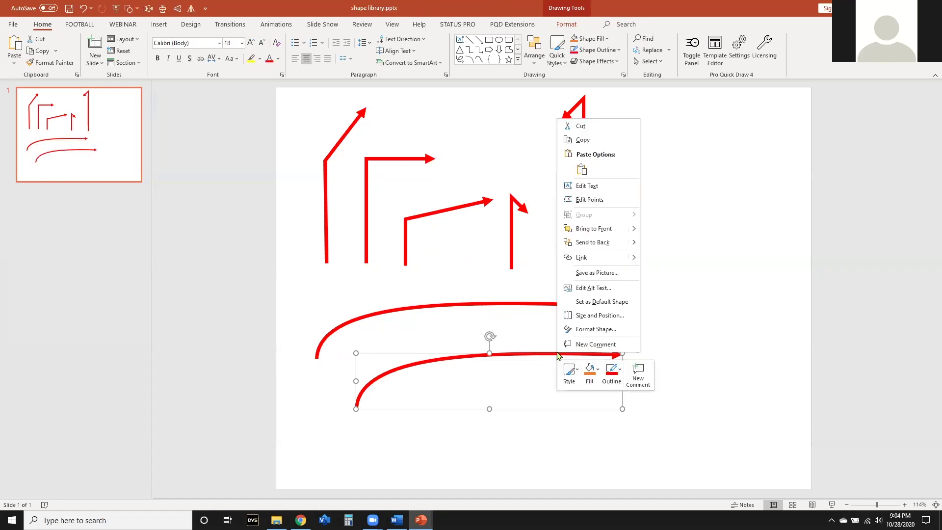
pyautogui.click(590, 200)
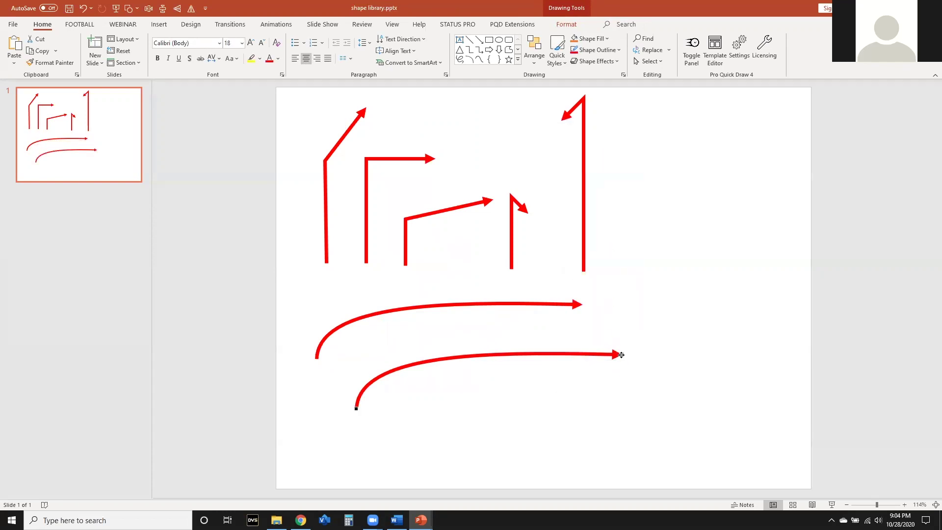
pyautogui.moveTo(621, 354); pyautogui.dragTo(670, 326)
pyautogui.hotkey('ctrl', 'z')
pyautogui.moveTo(621, 353); pyautogui.dragTo(708, 213)
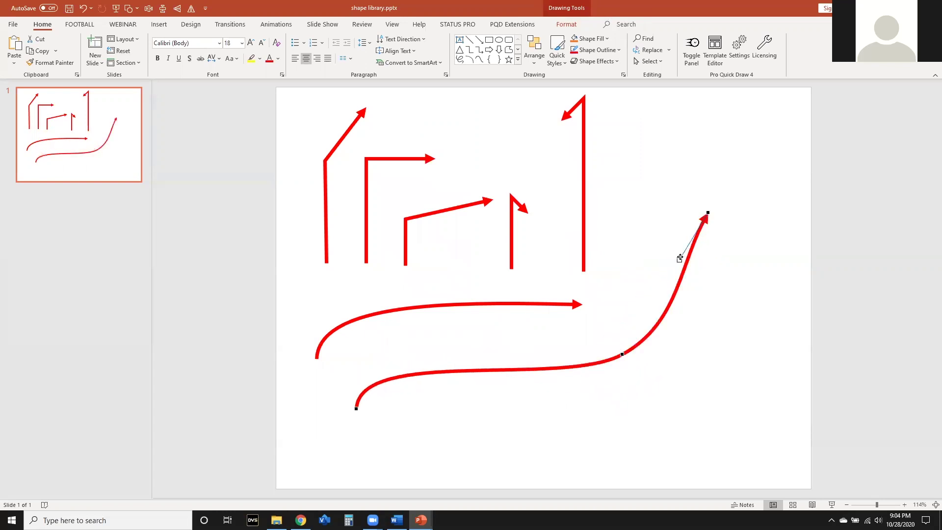
pyautogui.moveTo(709, 266); pyautogui.dragTo(707, 266)
pyautogui.click(738, 334)
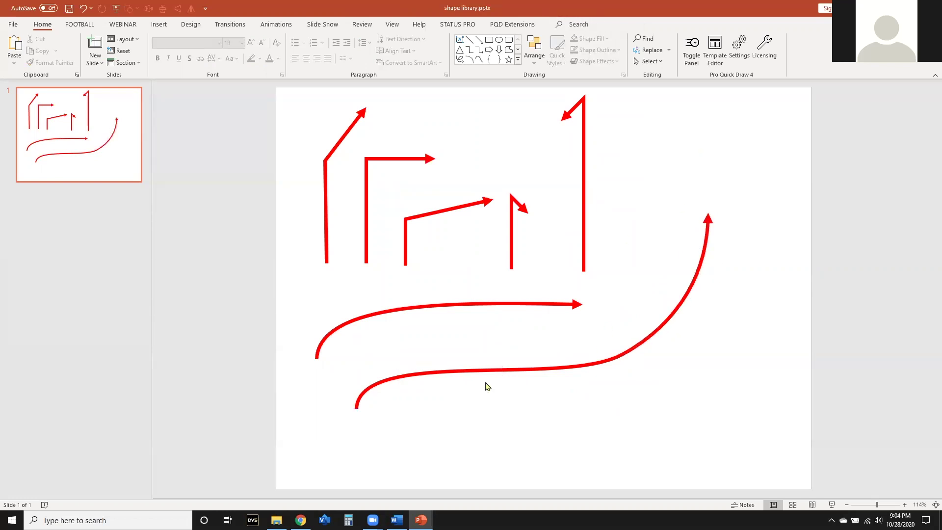
pyautogui.click(465, 369)
pyautogui.moveTo(358, 405)
pyautogui.mouseDown()
pyautogui.moveTo(631, 328)
pyautogui.moveTo(608, 351)
pyautogui.mouseUp()
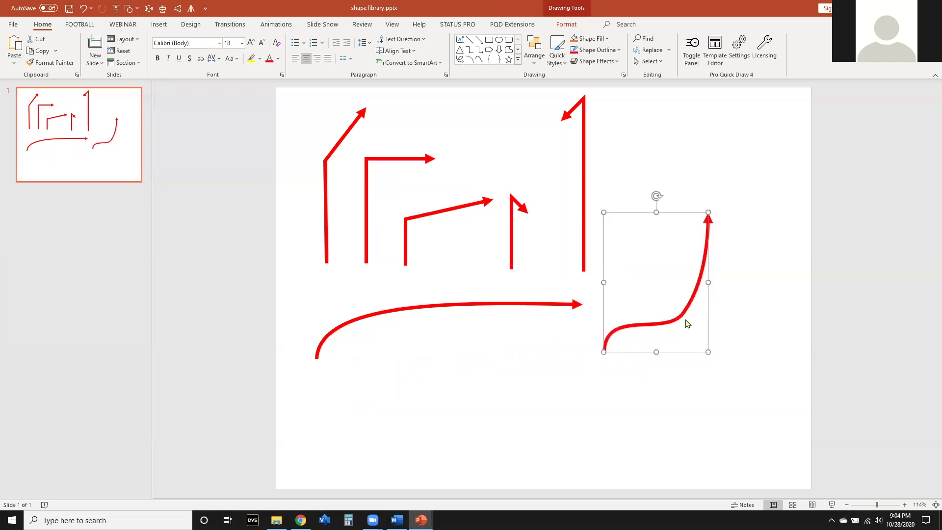
pyautogui.click(759, 177)
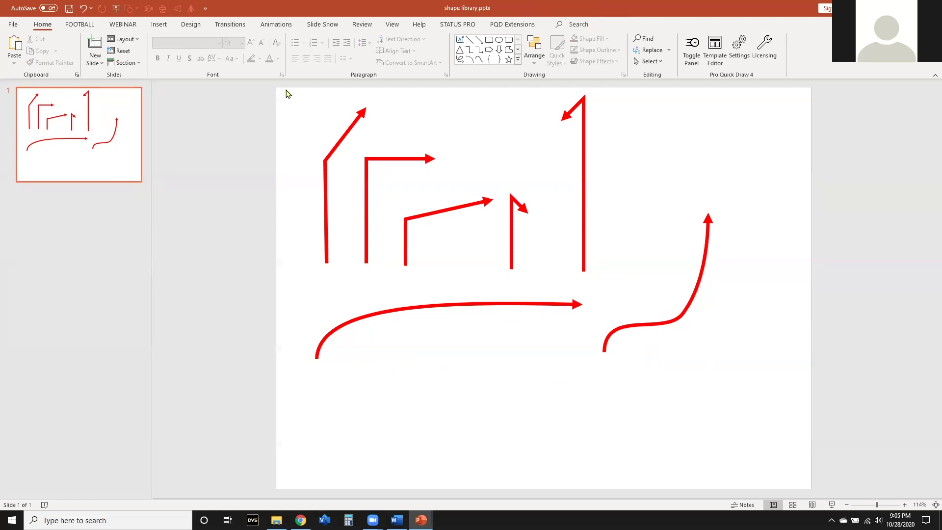
# - Select every red arrow on the slide with a marquee and delete them
pyautogui.moveTo(282, 87); pyautogui.dragTo(818, 406)
pyautogui.press('Delete')
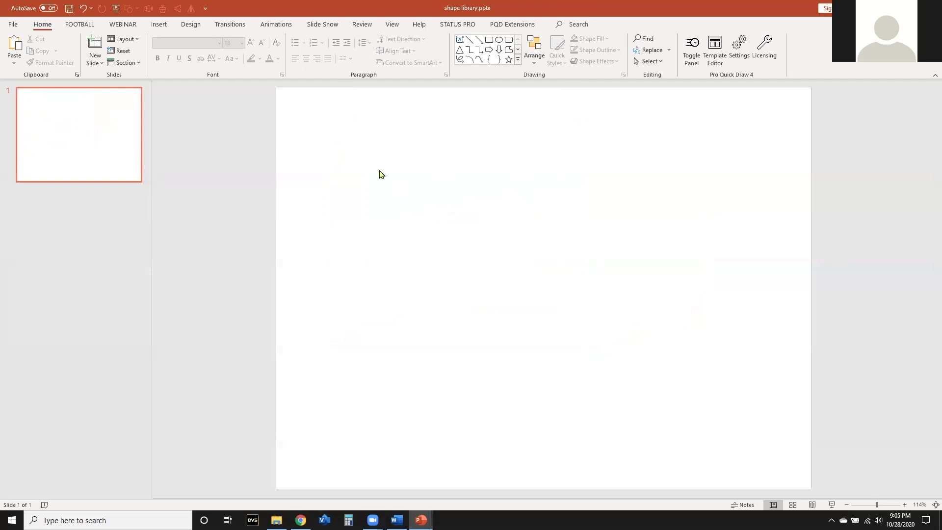
# - Fill the slide background with CHART_KO.png from the WEBINAR BACKGROUND FOR POWERPOINTS folder
pyautogui.rightClick(374, 182)
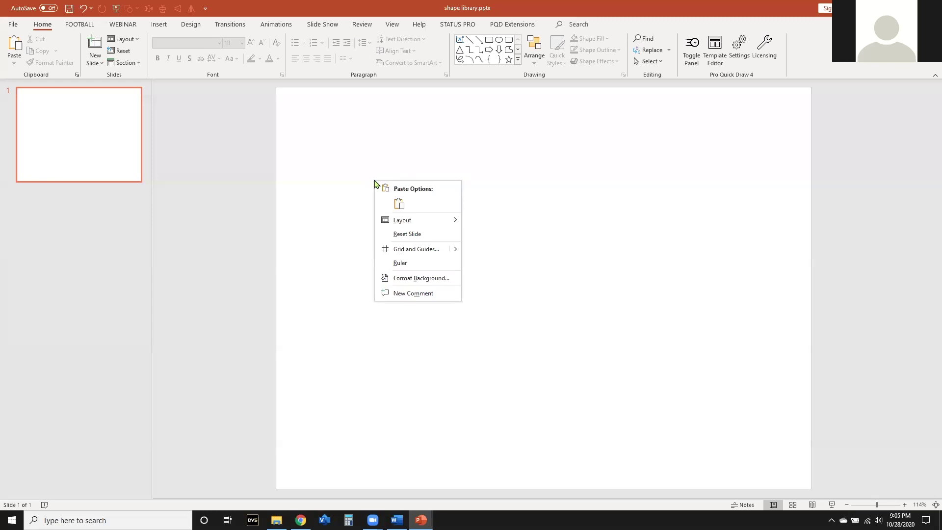
pyautogui.click(420, 280)
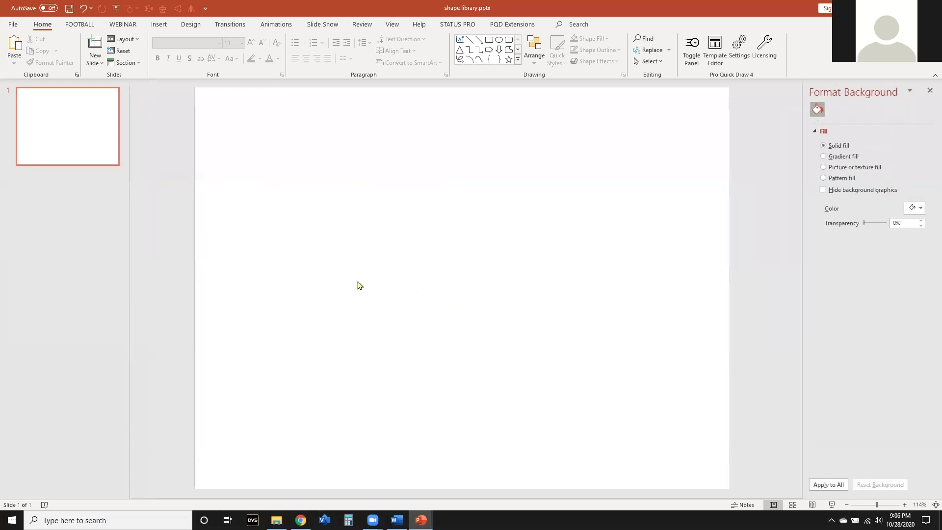
pyautogui.click(855, 166)
pyautogui.click(839, 220)
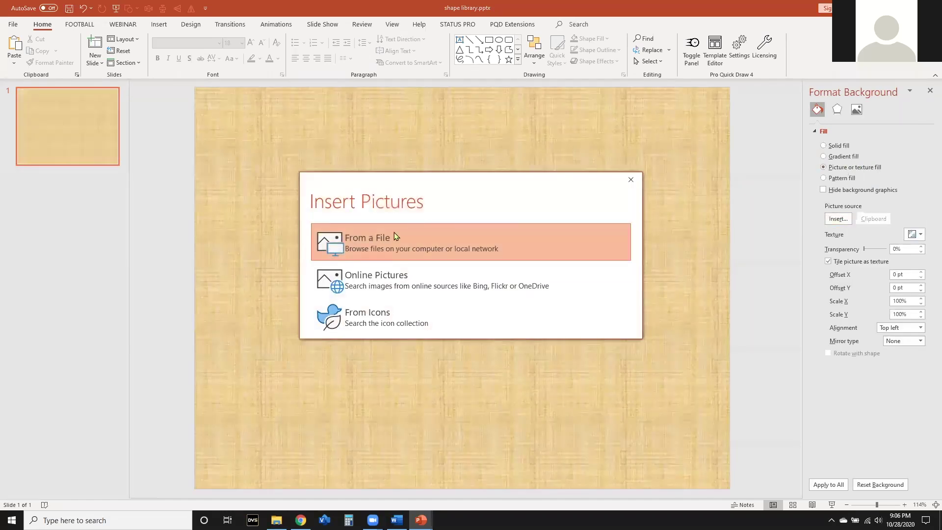
pyautogui.click(383, 240)
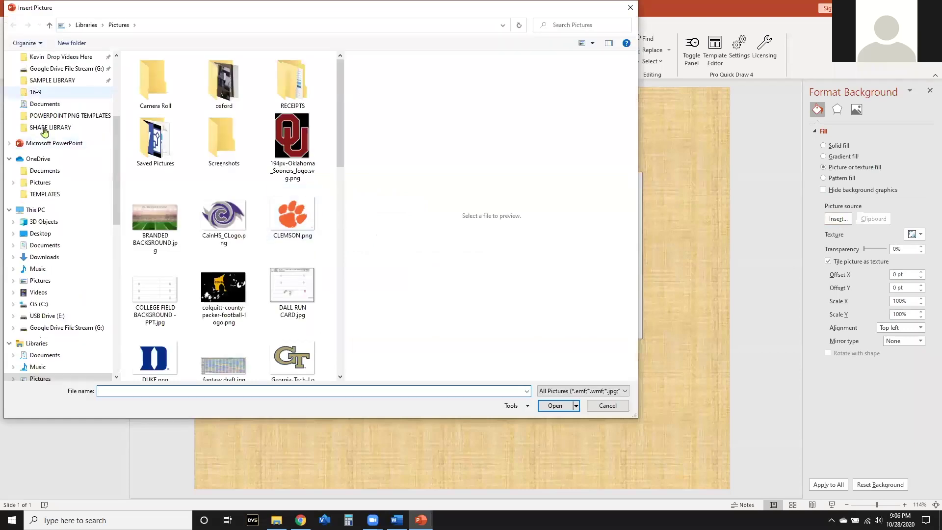
pyautogui.scroll(3, 49, 162)
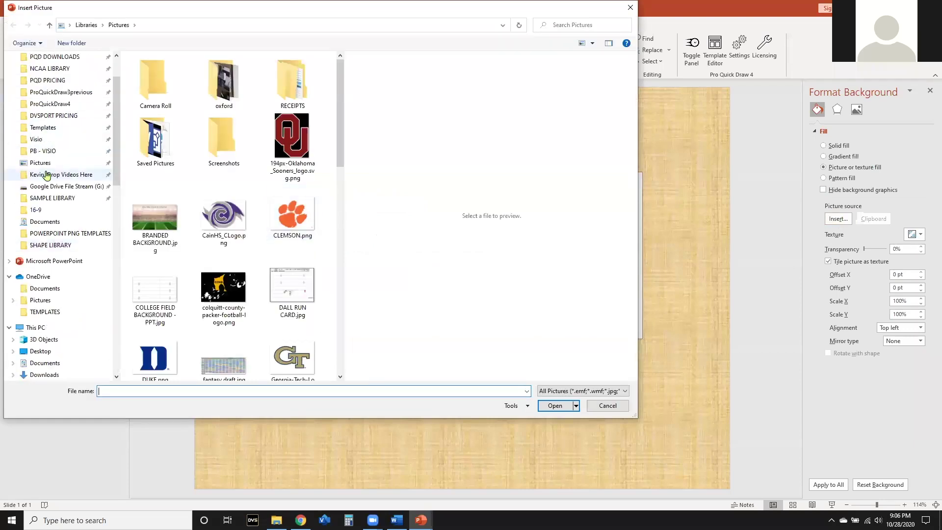
pyautogui.click(44, 221)
pyautogui.scroll(-5, 177, 244)
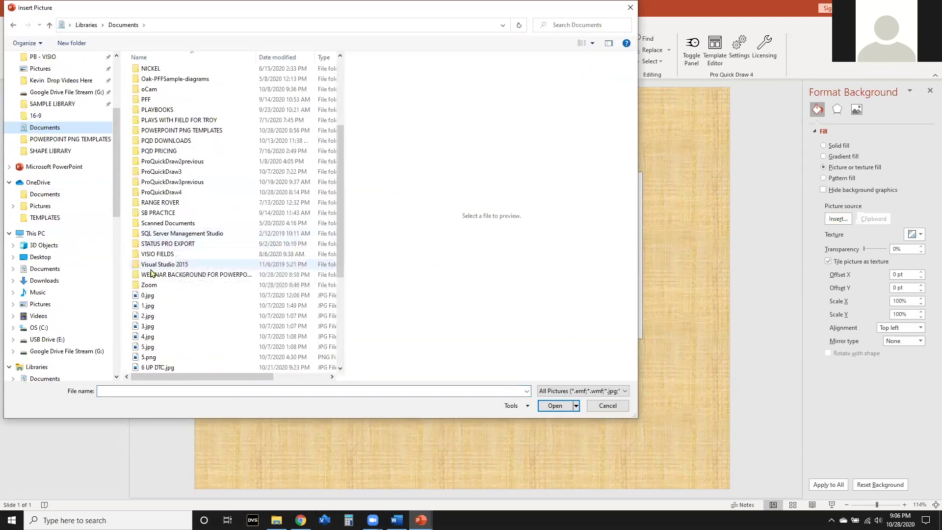
pyautogui.doubleClick(167, 295)
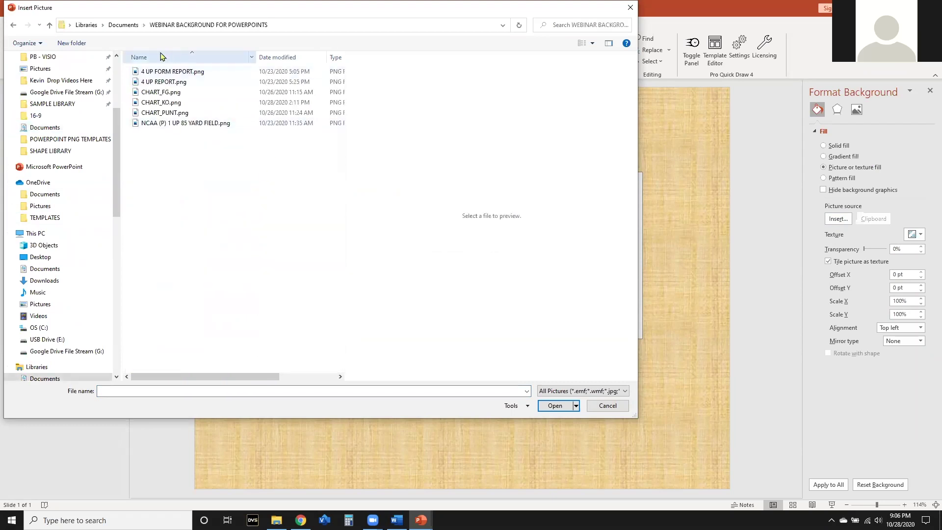
pyautogui.click(162, 102)
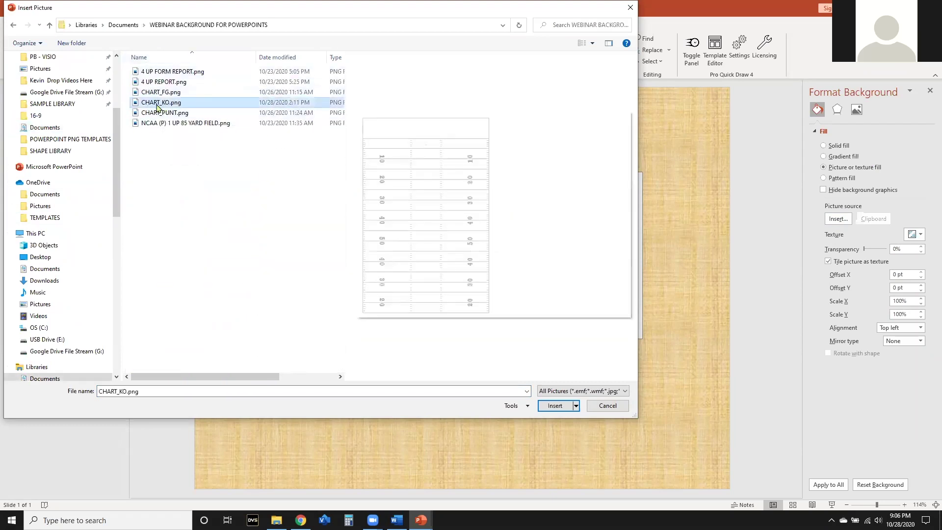
pyautogui.doubleClick(162, 103)
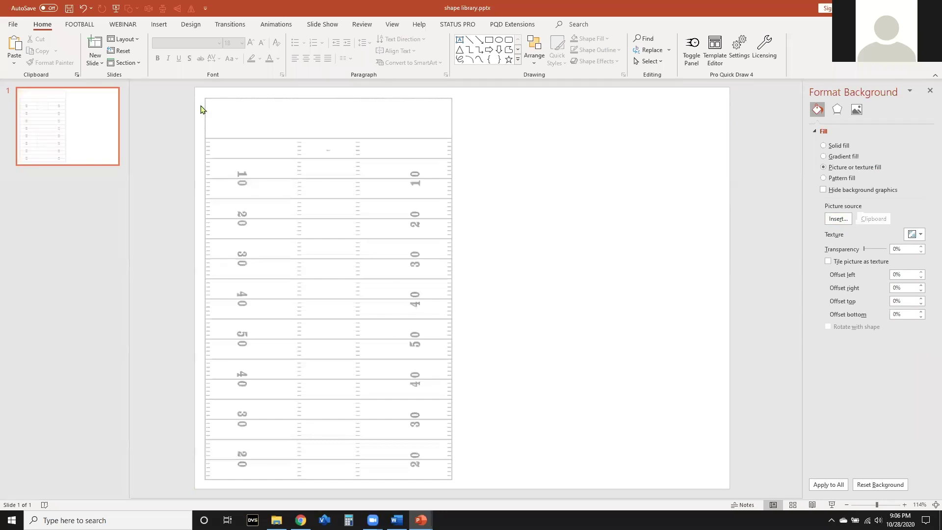
pyautogui.moveTo(202, 108); pyautogui.dragTo(389, 421)
pyautogui.moveTo(389, 420); pyautogui.dragTo(282, 252)
pyautogui.moveTo(274, 171); pyautogui.dragTo(261, 136)
# - Embed an Excel spreadsheet, move it to the top right beside the field, and open it in Excel
pyautogui.click(160, 24)
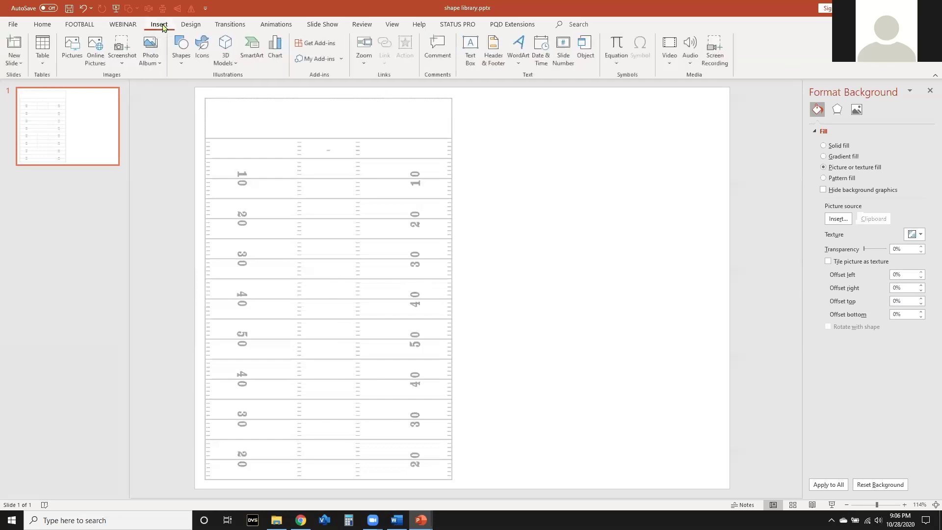
pyautogui.click(42, 49)
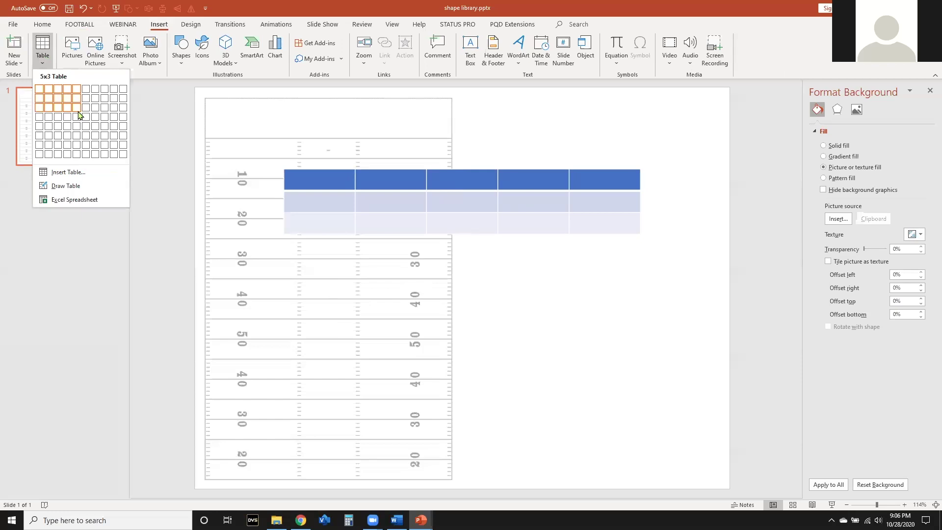
pyautogui.click(71, 200)
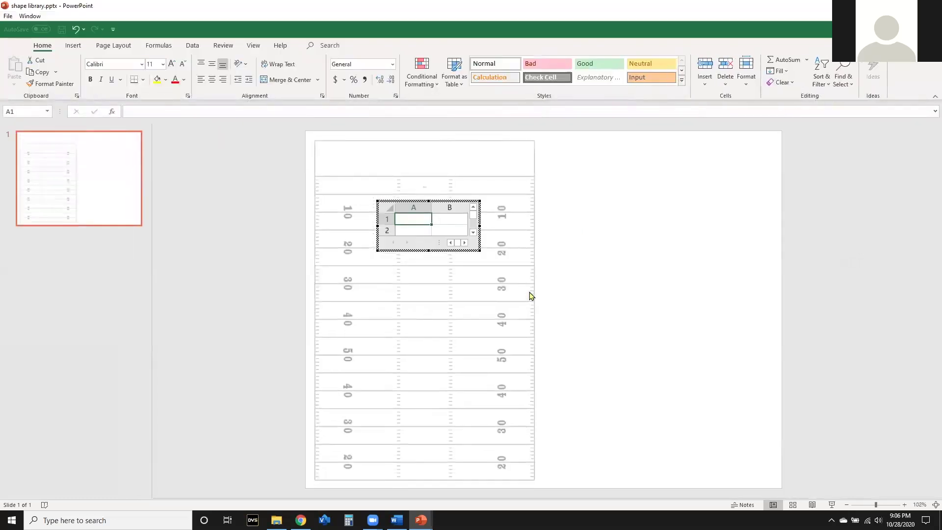
pyautogui.click(555, 284)
pyautogui.moveTo(482, 281); pyautogui.dragTo(667, 120)
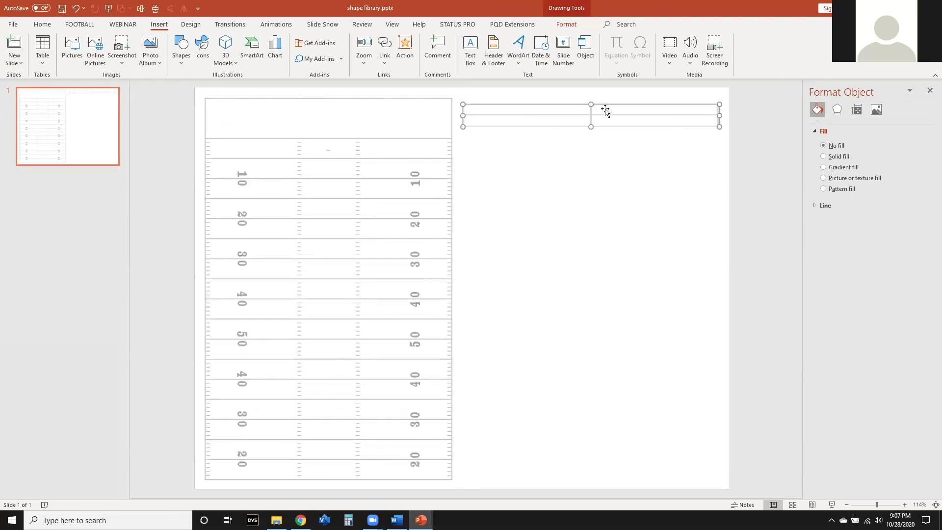
pyautogui.rightClick(549, 120)
pyautogui.moveTo(585, 186)
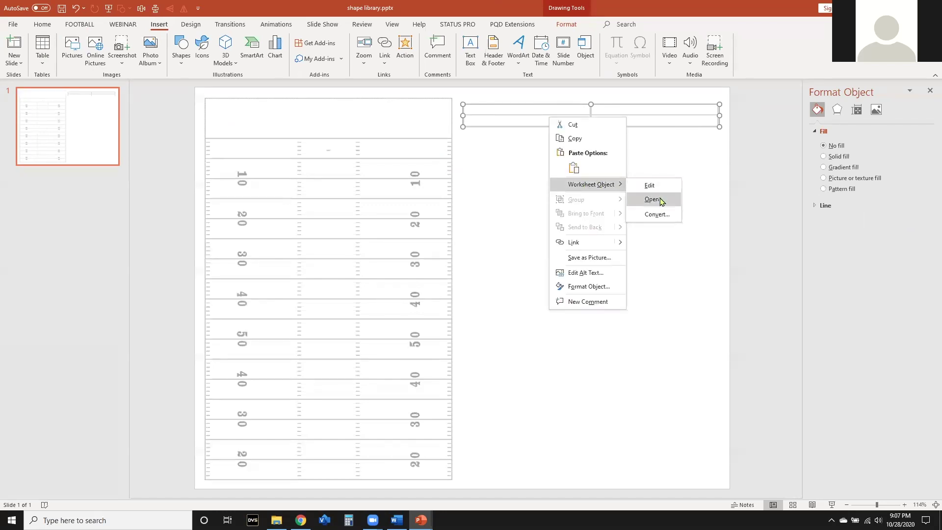
pyautogui.click(661, 200)
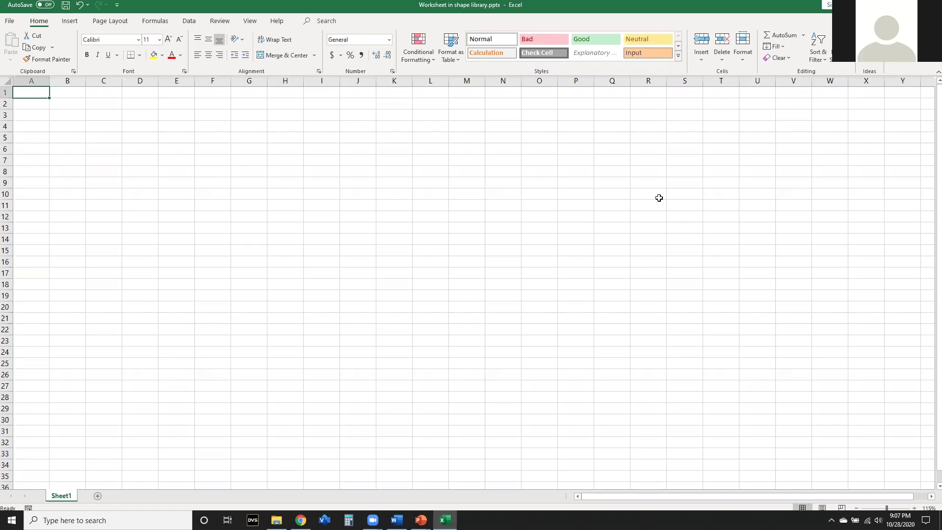
# - Enter headers #, KICK YARDS, LANDED, RET YARDS and PLAY END across A1:E1
pyautogui.write('#')
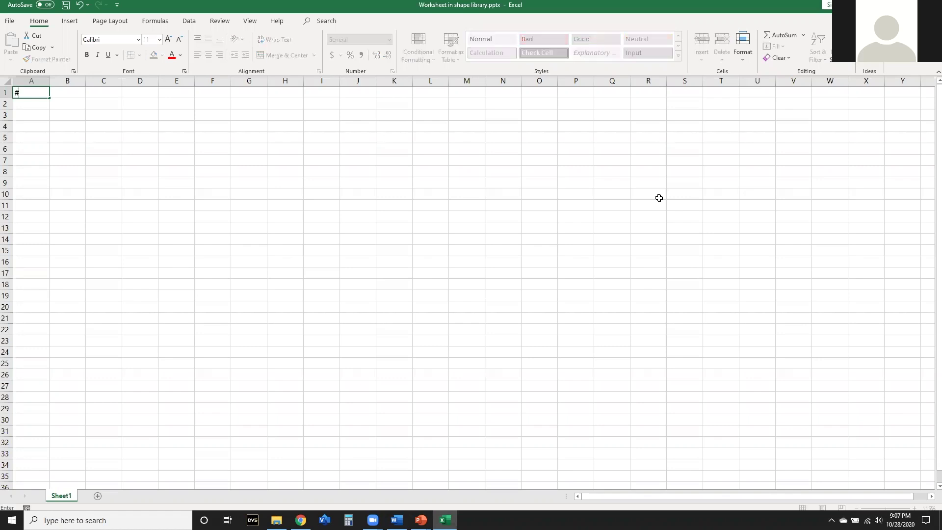
pyautogui.press('Tab')
pyautogui.write('kick')
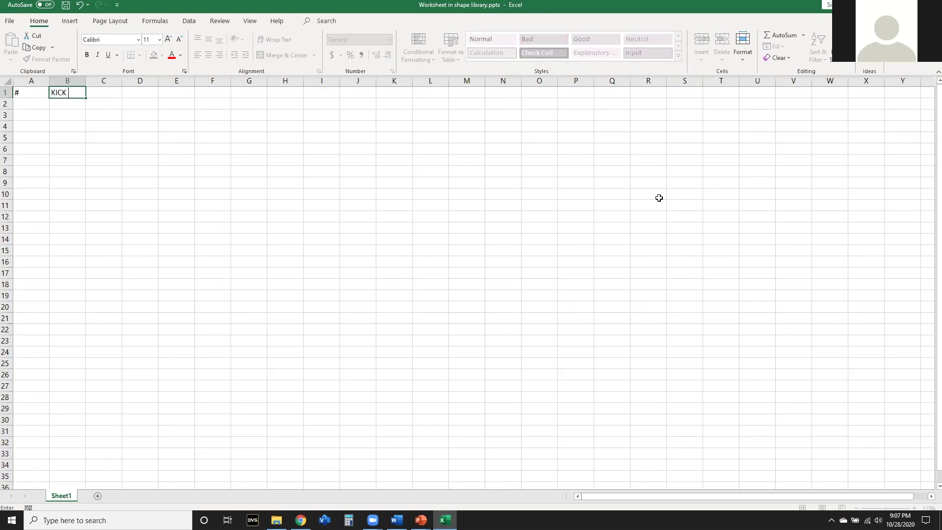
pyautogui.write(' YARDS')
pyautogui.press('Tab')
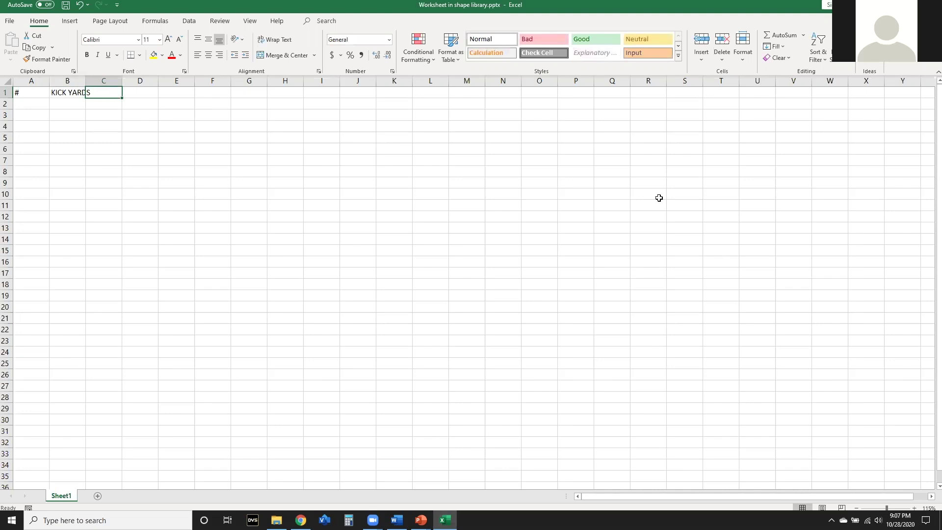
pyautogui.write('LAND')
pyautogui.press('Tab')
pyautogui.write('RE')
pyautogui.write('T NU')
pyautogui.press('BackSpace')
pyautogui.press('BackSpace')
pyautogui.press('BackSpace')
pyautogui.write('YARDS')
pyautogui.press('Tab')
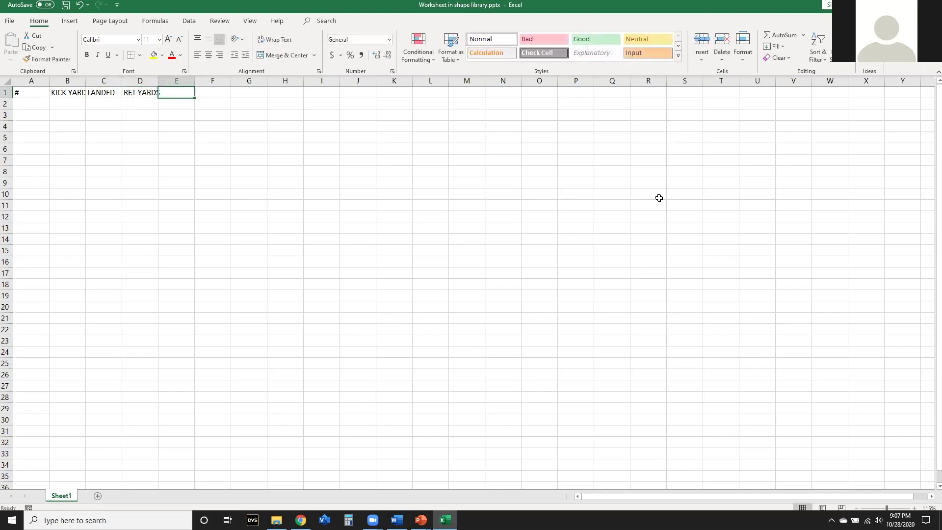
pyautogui.write('PLAY')
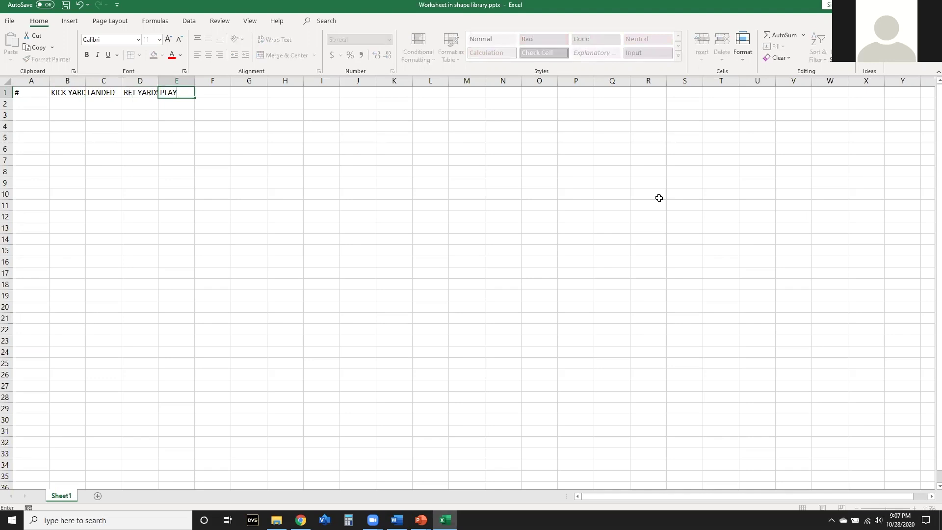
pyautogui.write(' END')
pyautogui.press('Return')
# - Type AVG in A2, then kick numbers 1 and 2 in A3:A4
pyautogui.write('AVG')
pyautogui.press('Return')
pyautogui.press('Up')
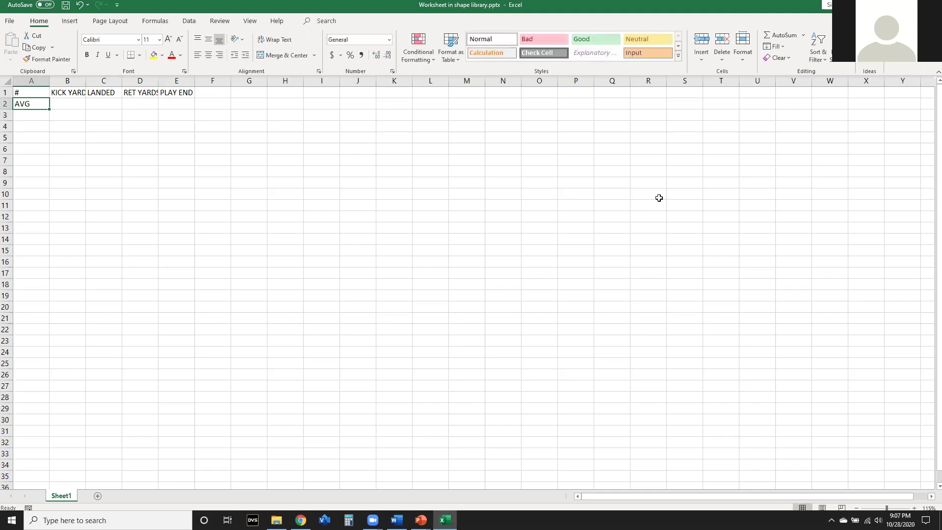
pyautogui.press('Down')
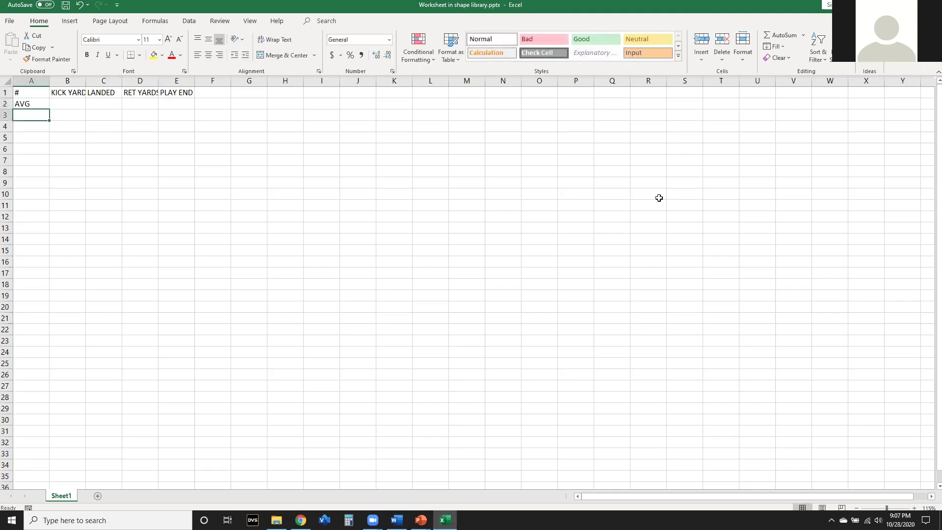
pyautogui.write('1')
pyautogui.press('Return')
pyautogui.write('2')
pyautogui.press('Return')
pyautogui.press('Up')
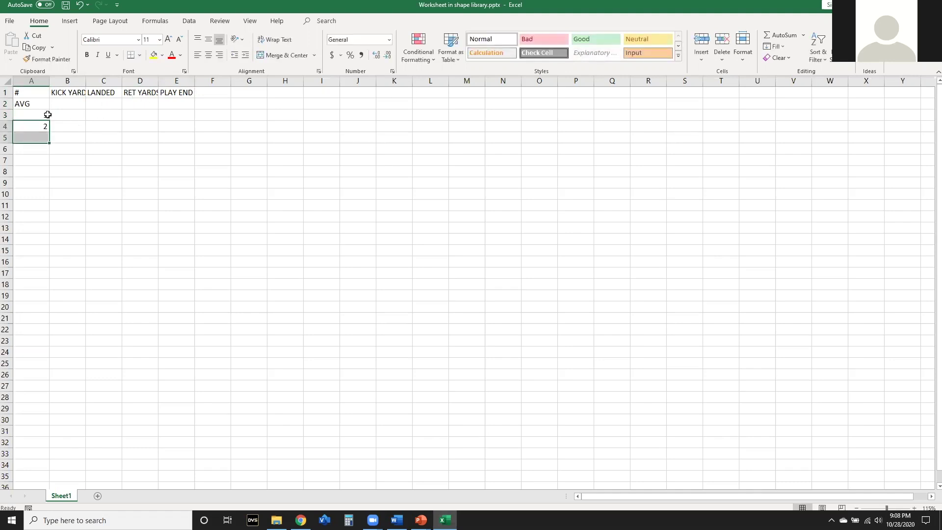
# - Fill kick numbers 1–10 down column A, then give A1:E12 all borders and centred text
pyautogui.click(47, 113)
pyautogui.hotkey('shift', 'Down')
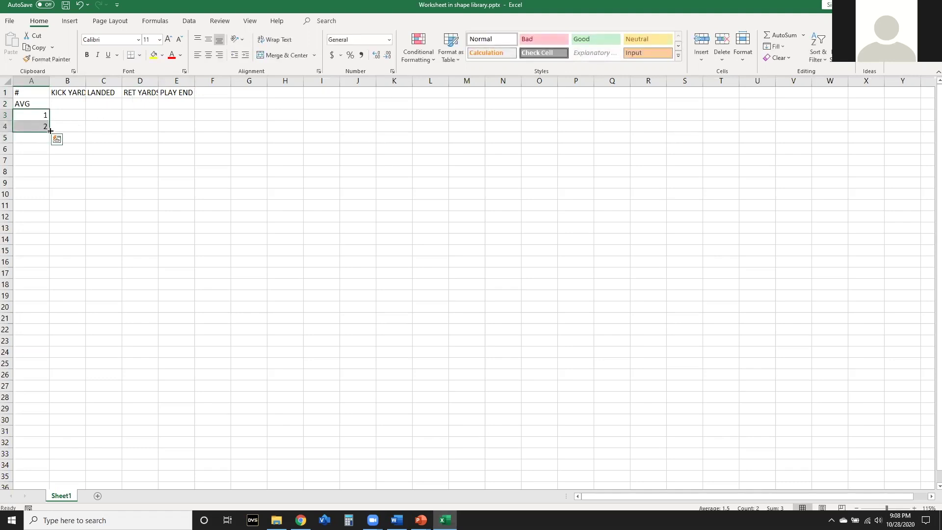
pyautogui.moveTo(49, 130); pyautogui.dragTo(46, 218)
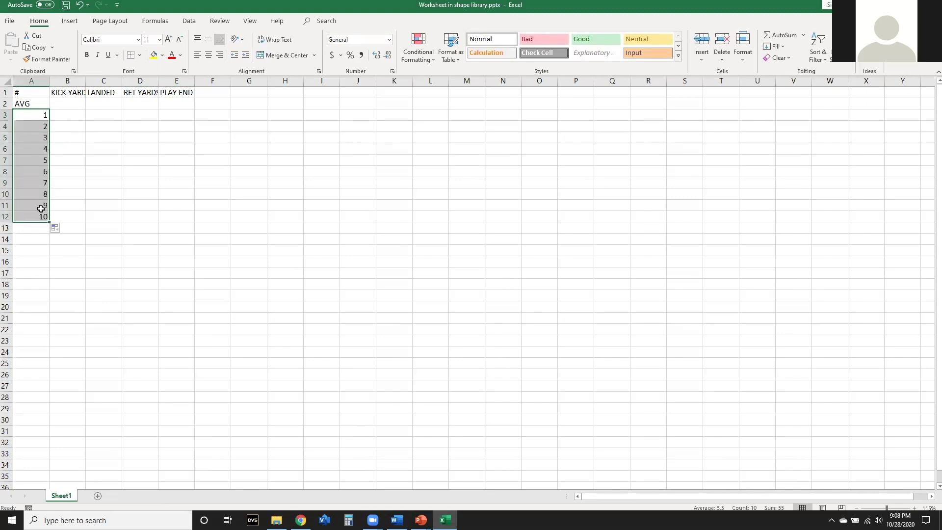
pyautogui.moveTo(35, 92); pyautogui.dragTo(191, 214)
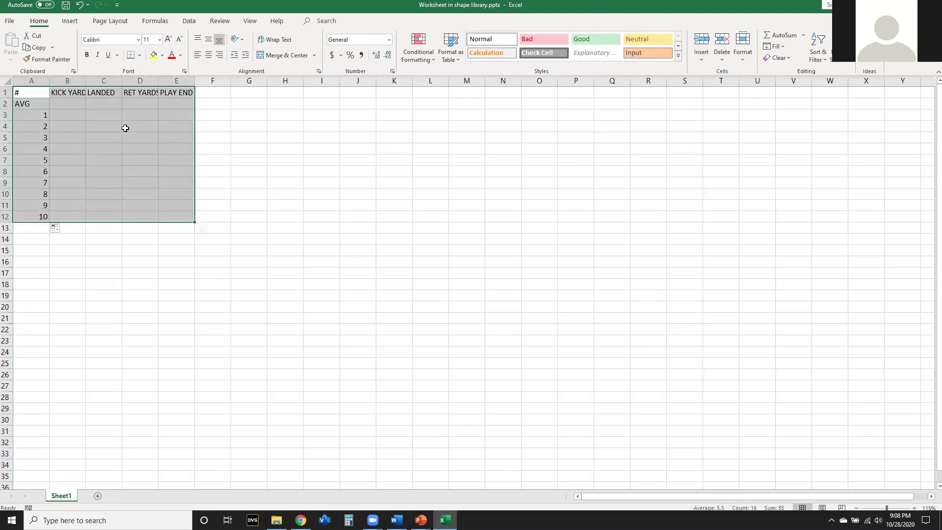
pyautogui.click(138, 55)
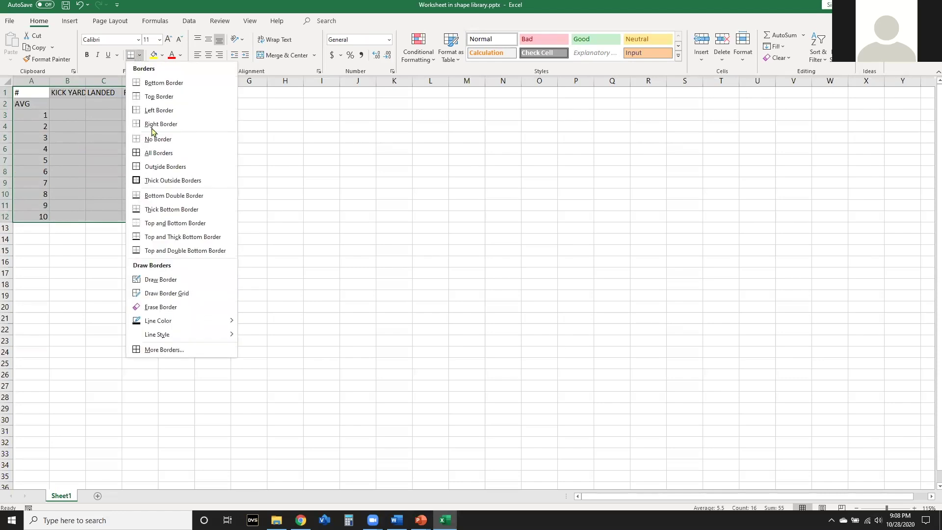
pyautogui.click(157, 151)
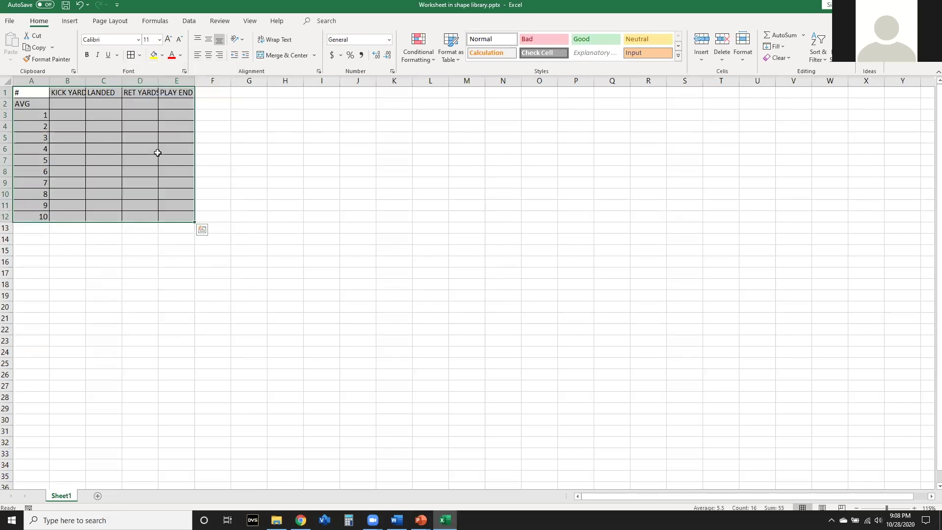
pyautogui.click(210, 60)
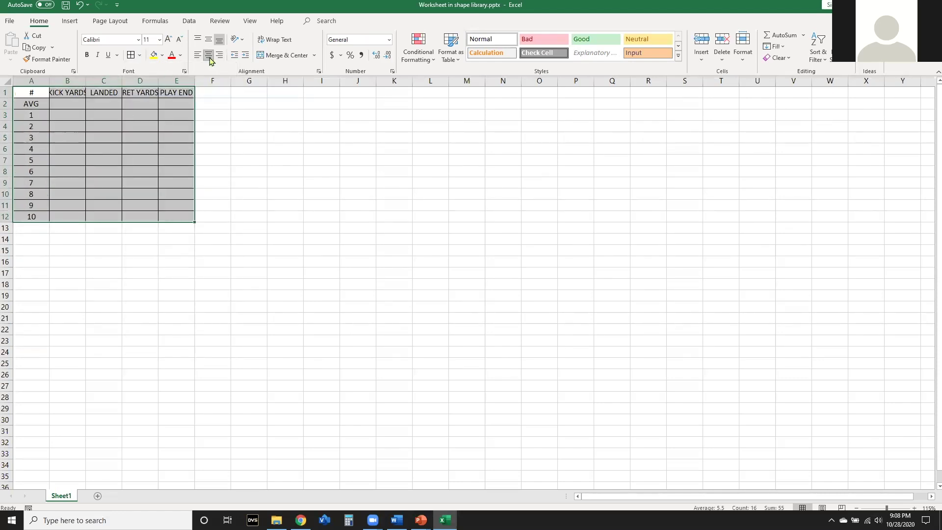
pyautogui.click(75, 128)
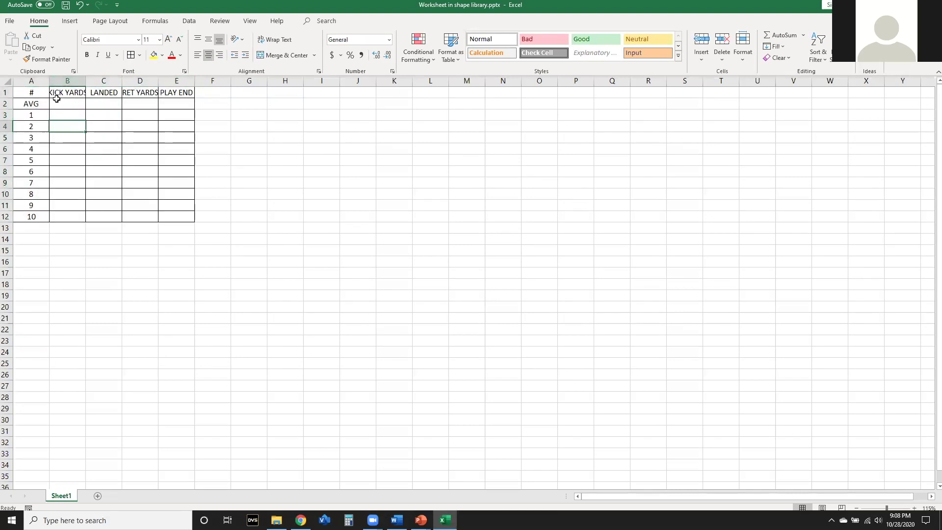
# - AutoFit the worksheet columns so KICK YARDS and the other headers fit
pyautogui.click(78, 93)
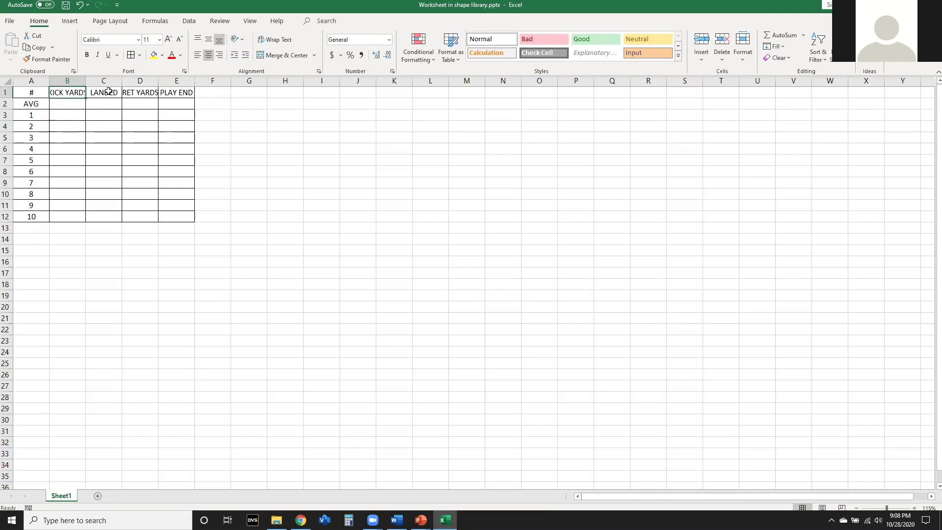
pyautogui.doubleClick(80, 78)
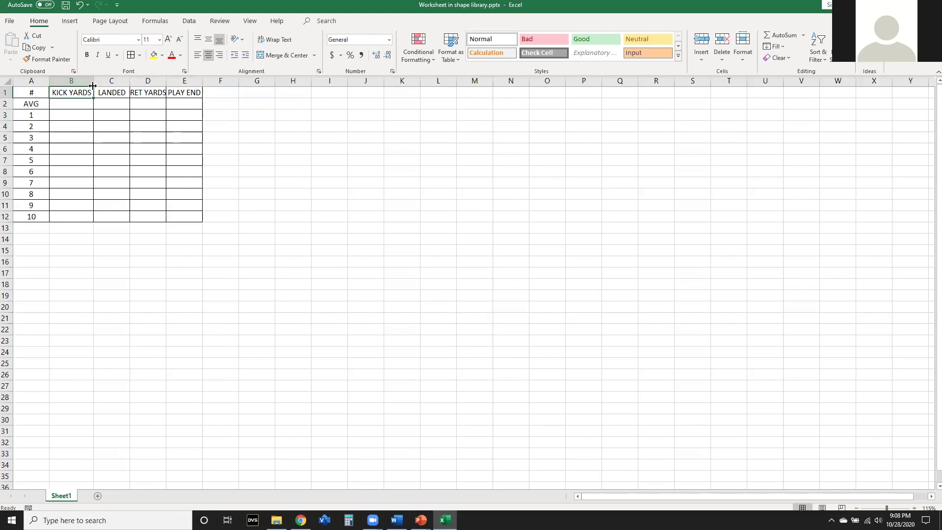
pyautogui.click(9, 80)
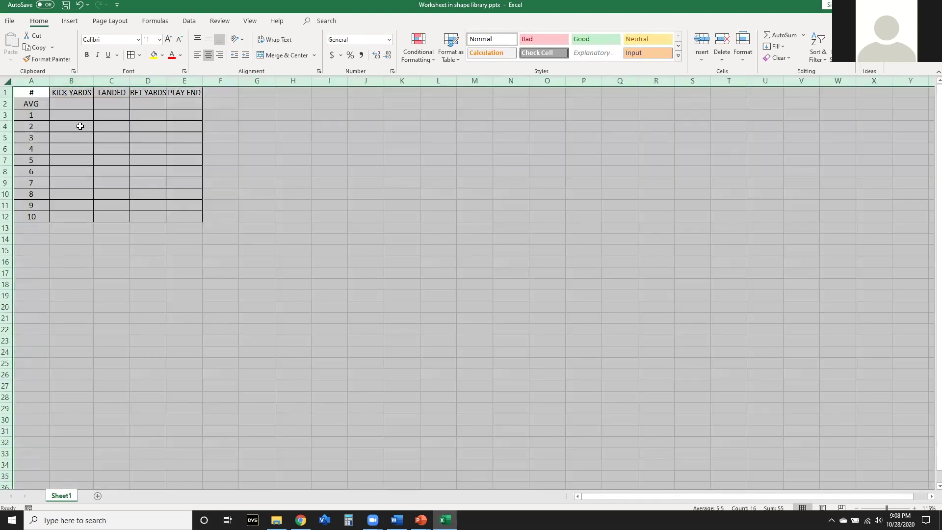
pyautogui.doubleClick(202, 80)
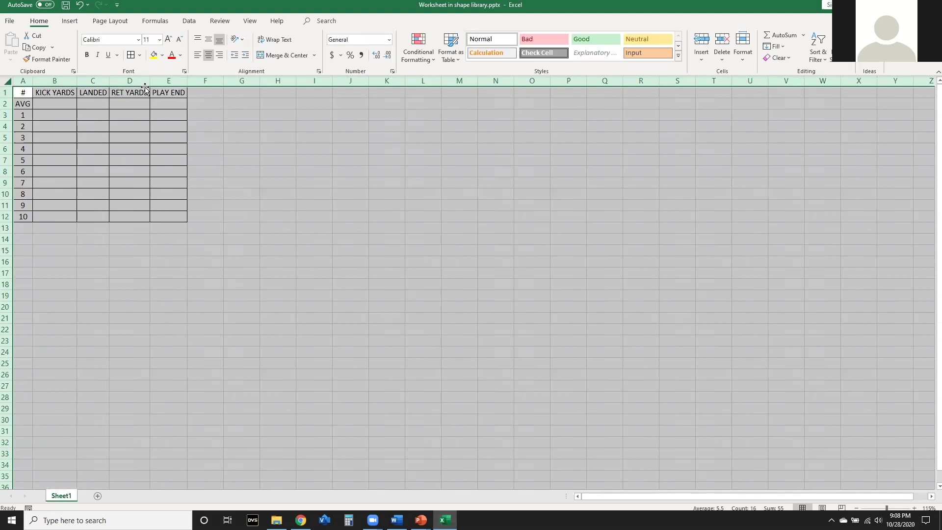
pyautogui.moveTo(52, 114); pyautogui.dragTo(196, 147)
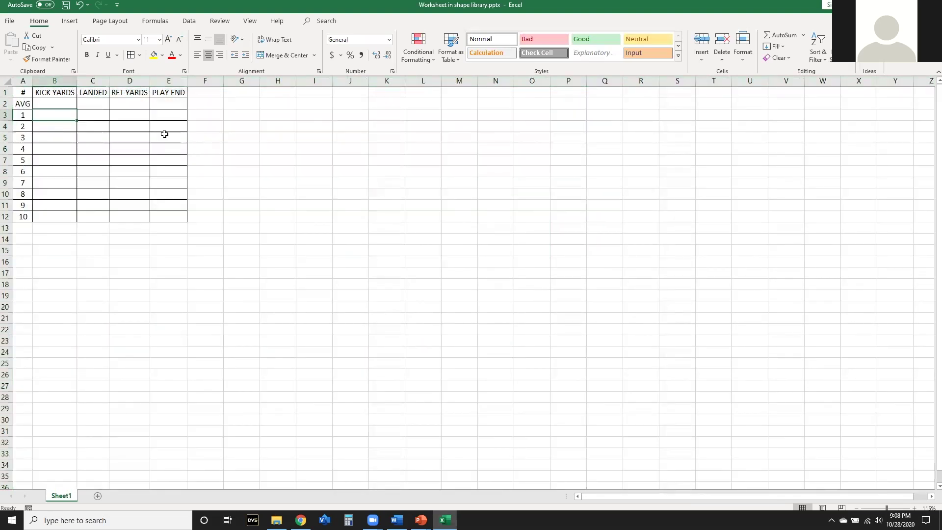
# - Bring the copied kick data into Excel with a paste at B3, then undo it
pyautogui.hotkey('alt', 'Tab')
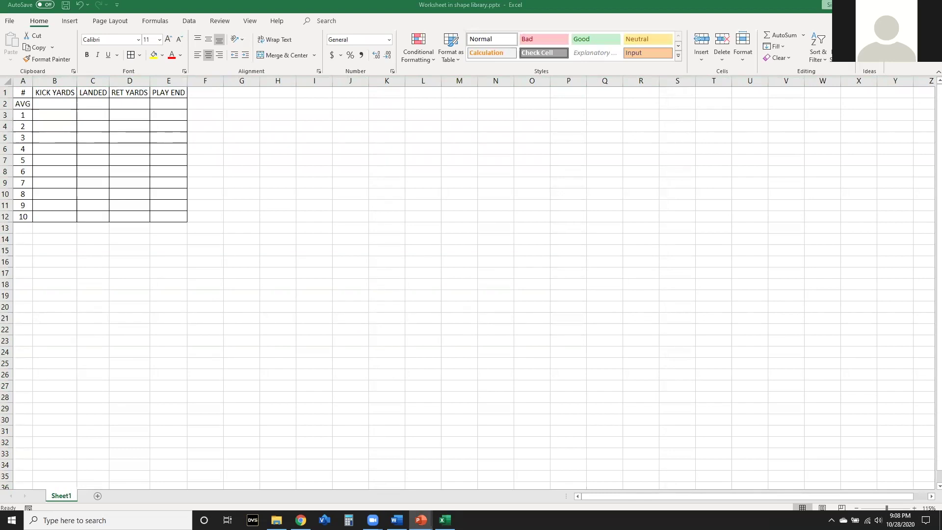
pyautogui.hotkey('alt', 'Tab')
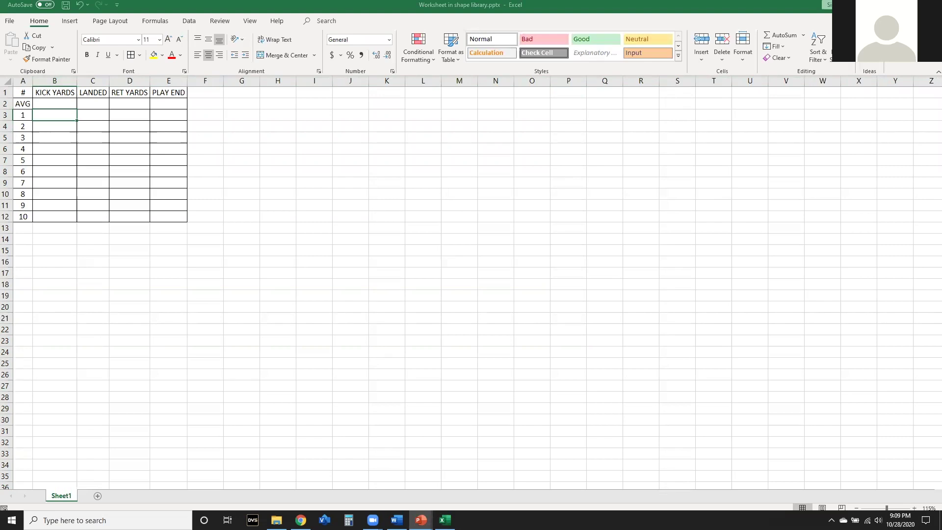
pyautogui.click(53, 113)
pyautogui.hotkey('ctrl', 'v')
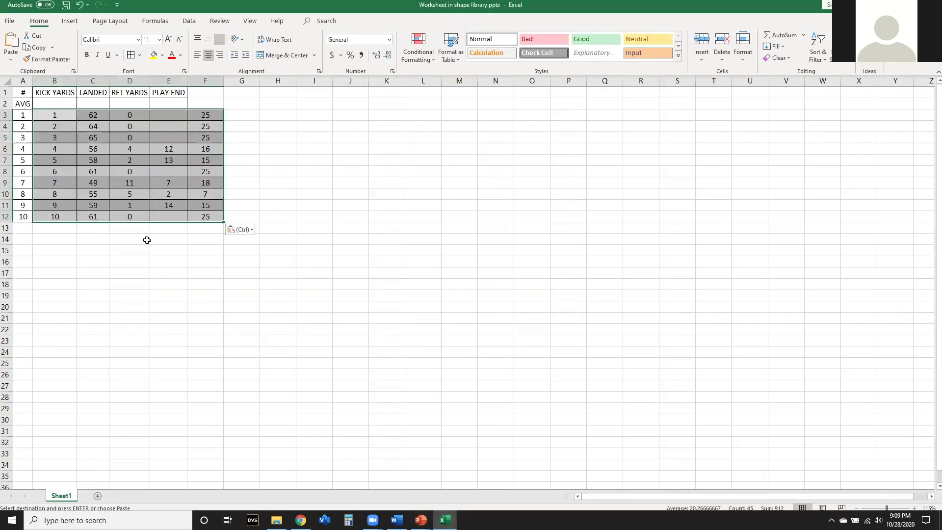
pyautogui.hotkey('ctrl', 'z')
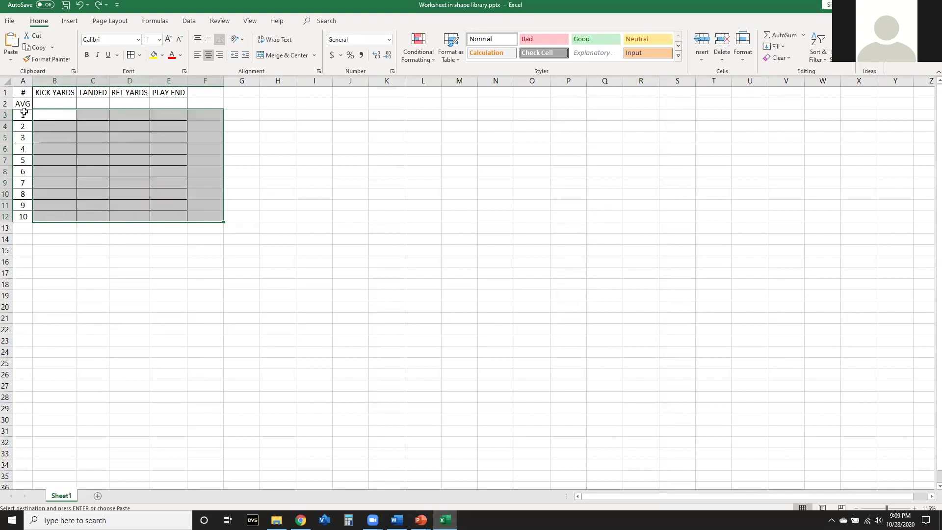
# - Paste the kick statistics starting at A3 and check across the first data row
pyautogui.click(20, 115)
pyautogui.hotkey('ctrl', 'v')
pyautogui.click(129, 194)
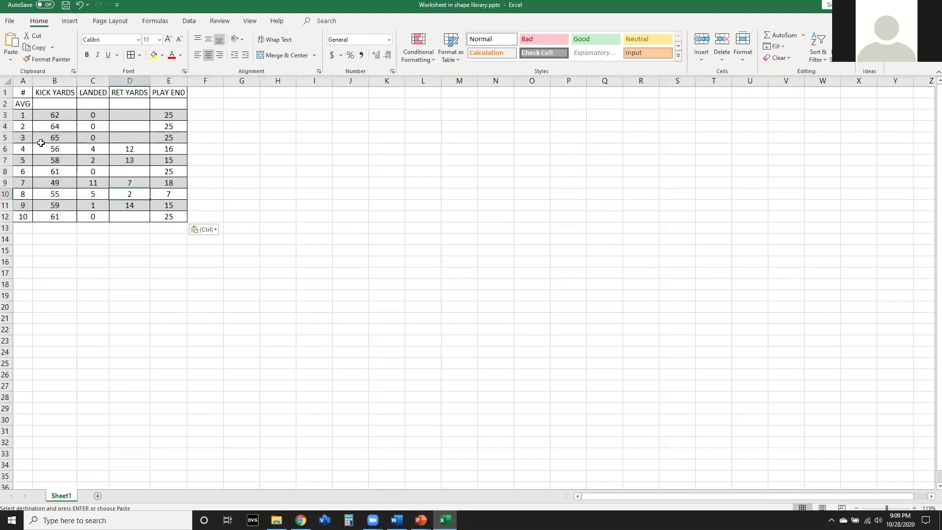
pyautogui.click(55, 118)
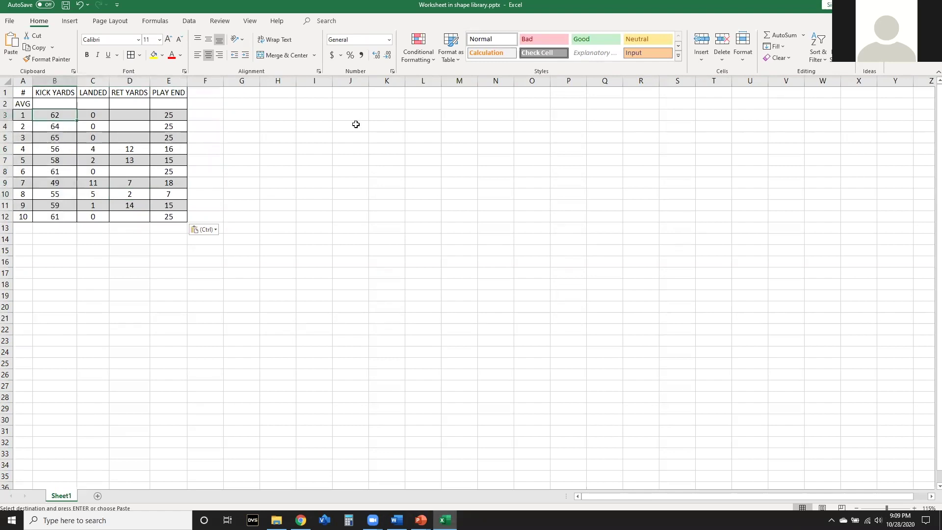
pyautogui.press('Right')
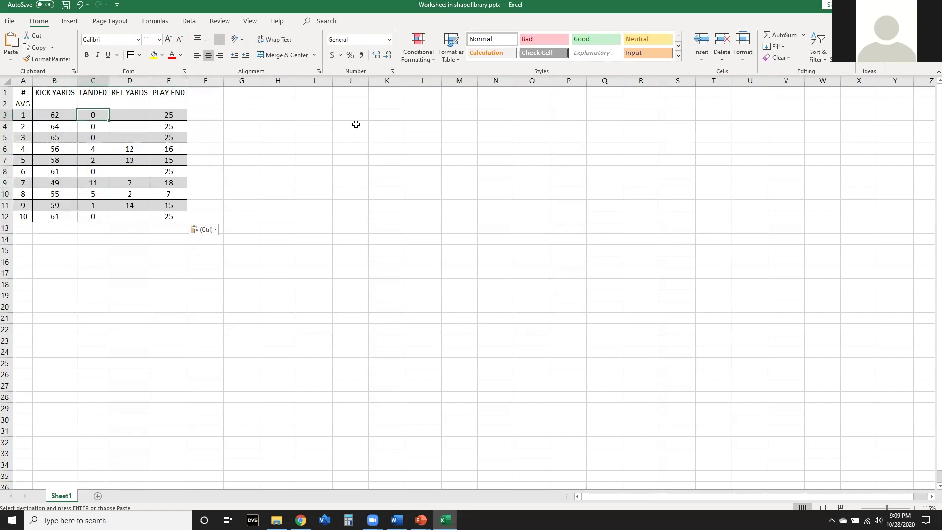
pyautogui.press('Right')
pyautogui.press('Right')
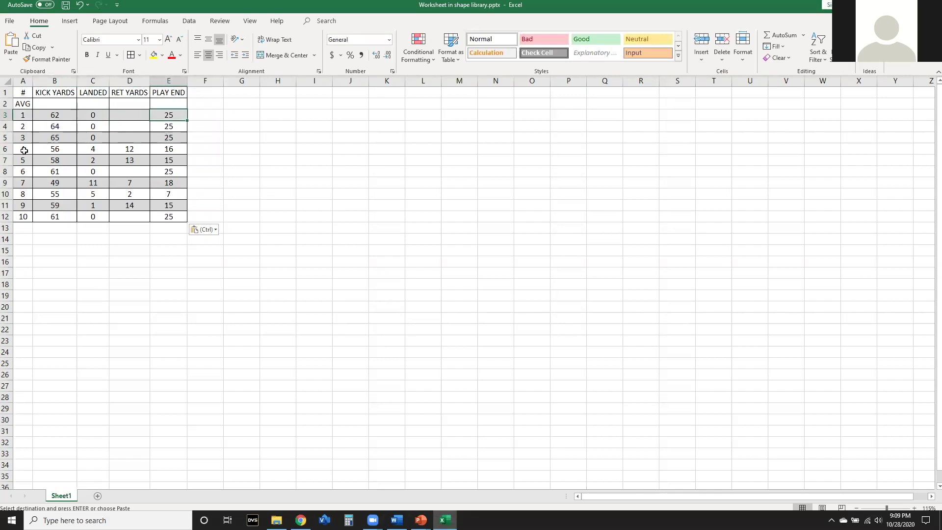
# - Enter =AVERAGE(B3:B12) in B2 to average the kick yards
pyautogui.click(47, 104)
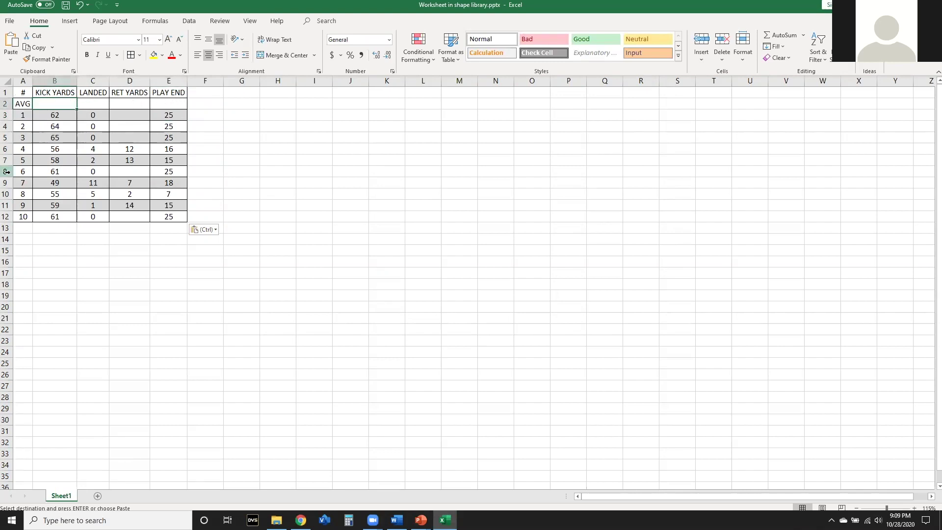
pyautogui.write('=')
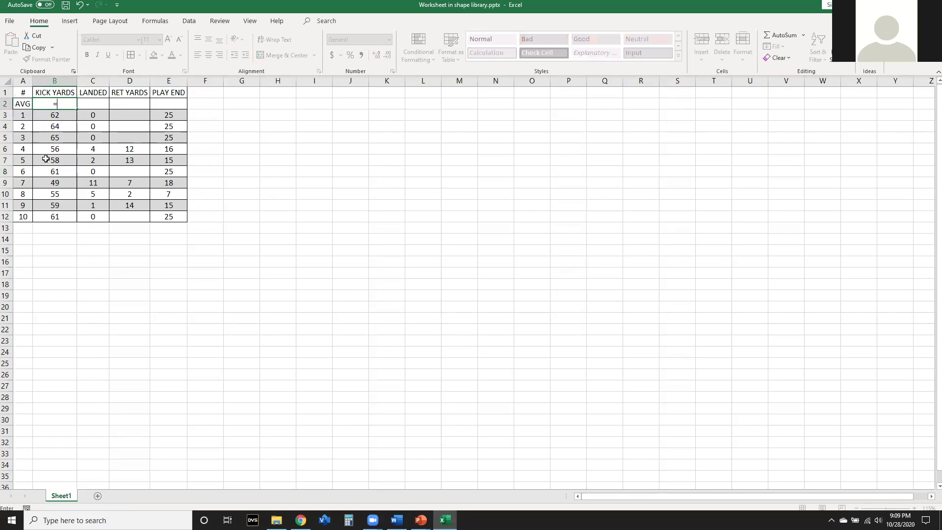
pyautogui.write('AVERAGE')
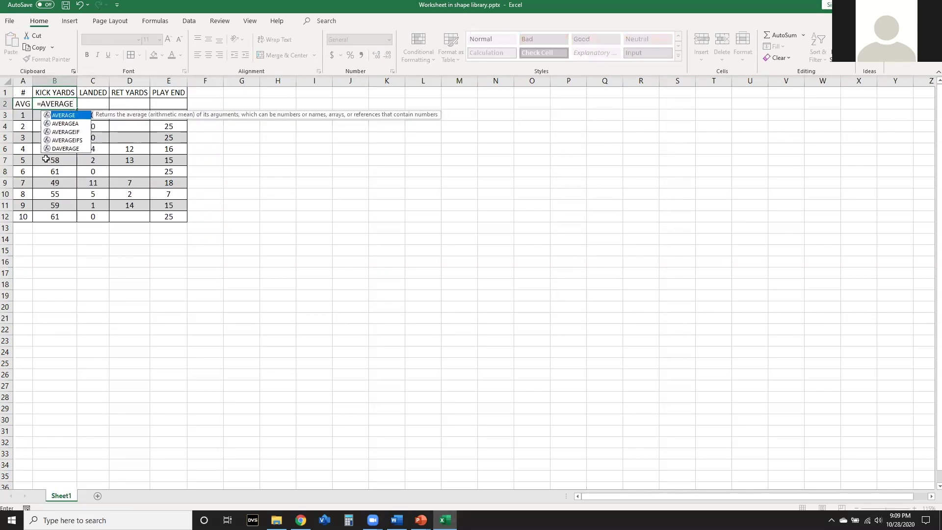
pyautogui.write('(')
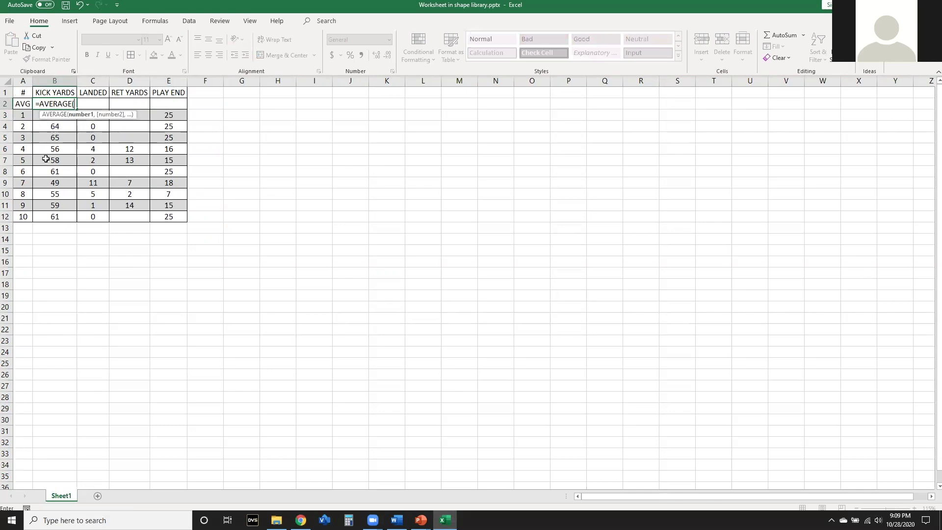
pyautogui.moveTo(61, 218); pyautogui.dragTo(55, 116)
pyautogui.write(')')
pyautogui.press('Return')
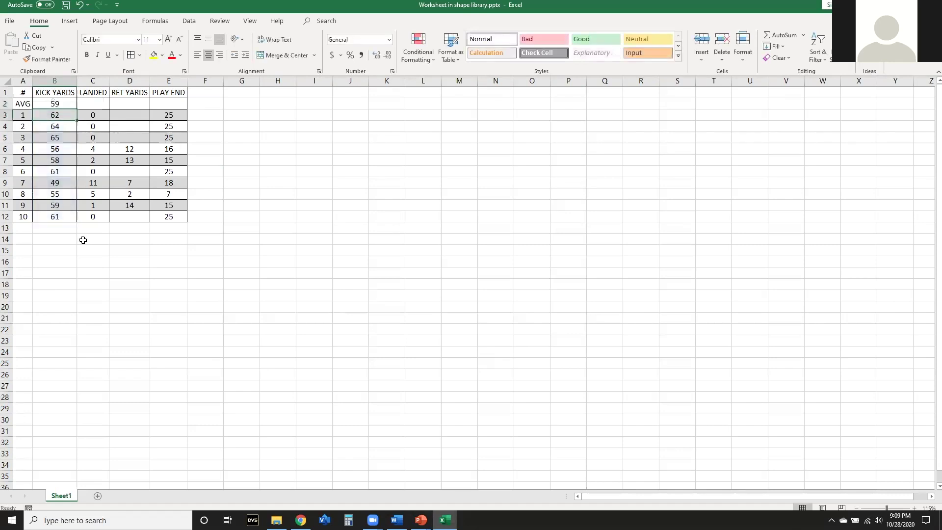
# - Bold the AVG label and value, and fill the average formula across to E2
pyautogui.moveTo(21, 103); pyautogui.dragTo(54, 103)
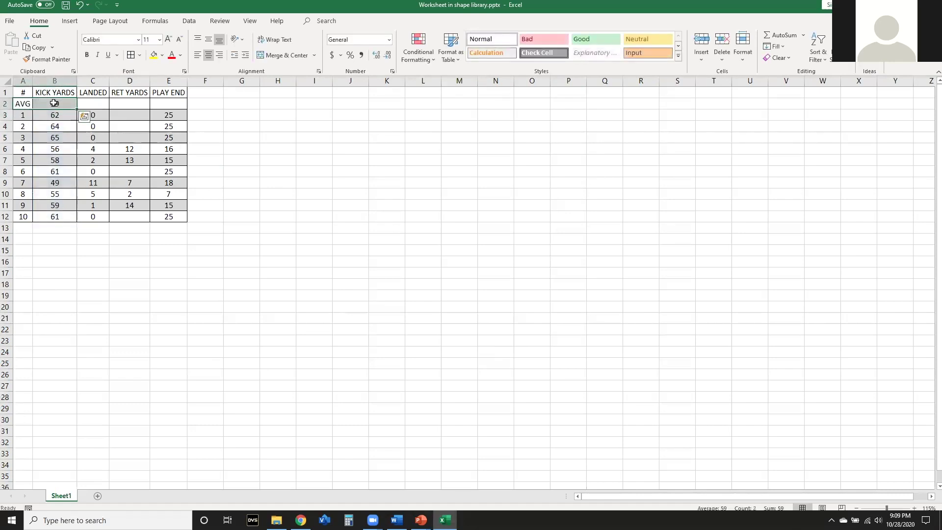
pyautogui.hotkey('ctrl', 'b')
pyautogui.click(229, 160)
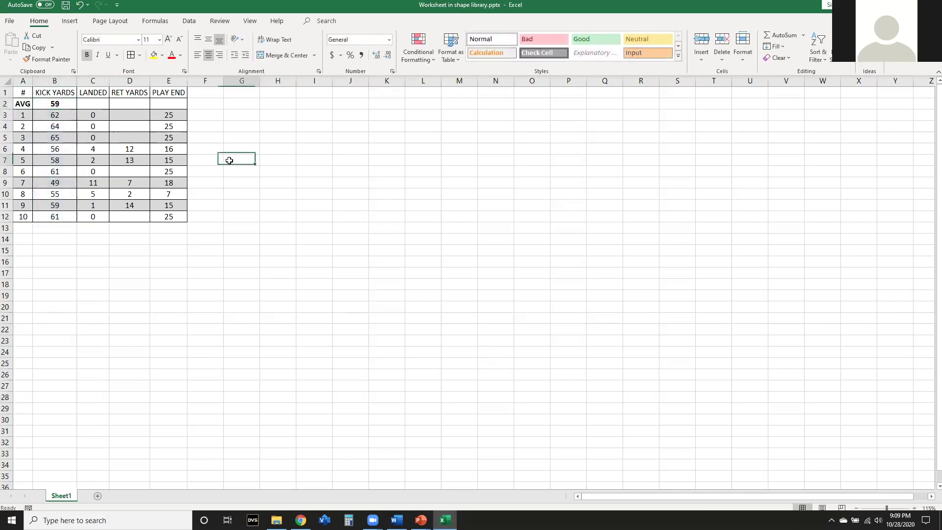
pyautogui.click(68, 105)
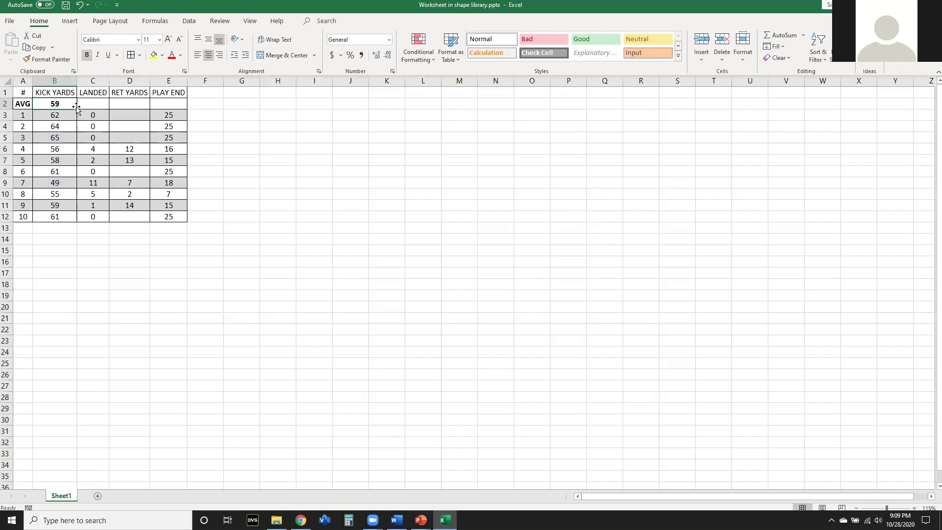
pyautogui.moveTo(76, 110); pyautogui.dragTo(169, 109)
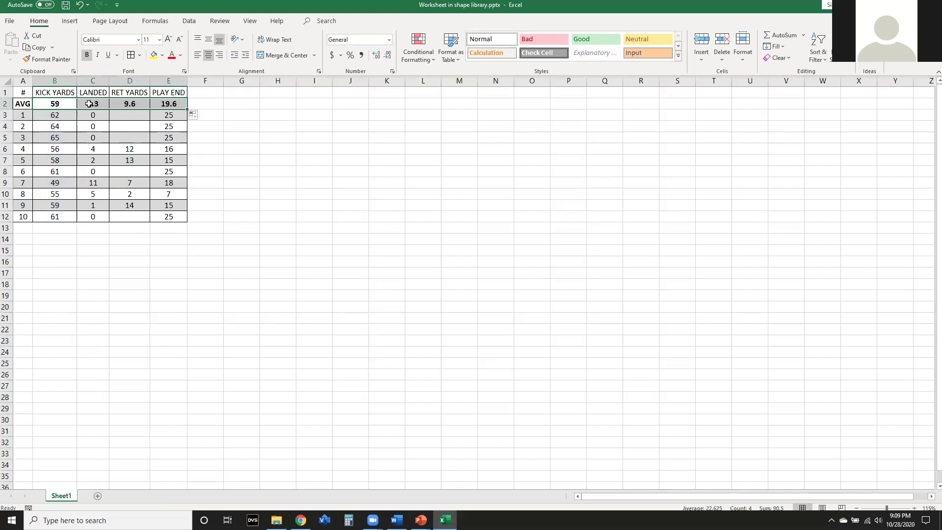
pyautogui.click(230, 168)
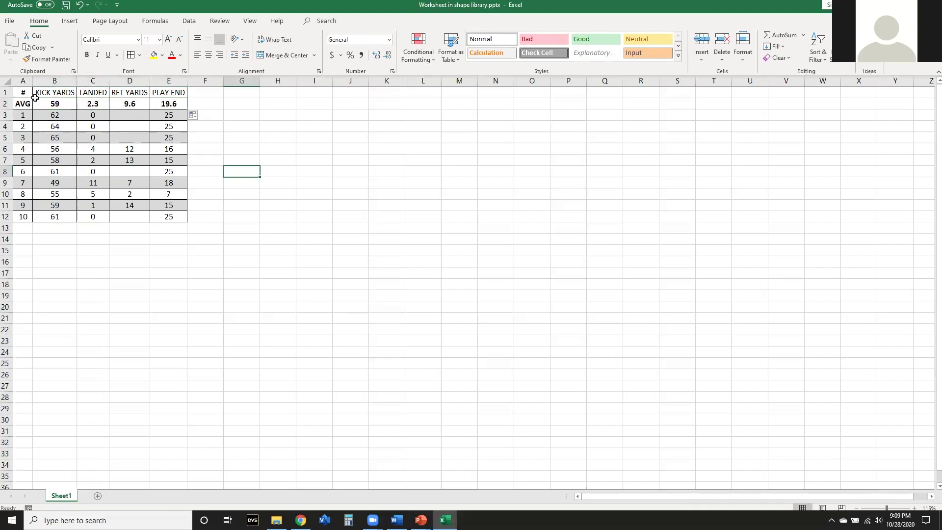
# - Format the header row A1:E1 bold with a purple fill and white text
pyautogui.moveTo(23, 93); pyautogui.dragTo(175, 94)
pyautogui.hotkey('ctrl', 'b')
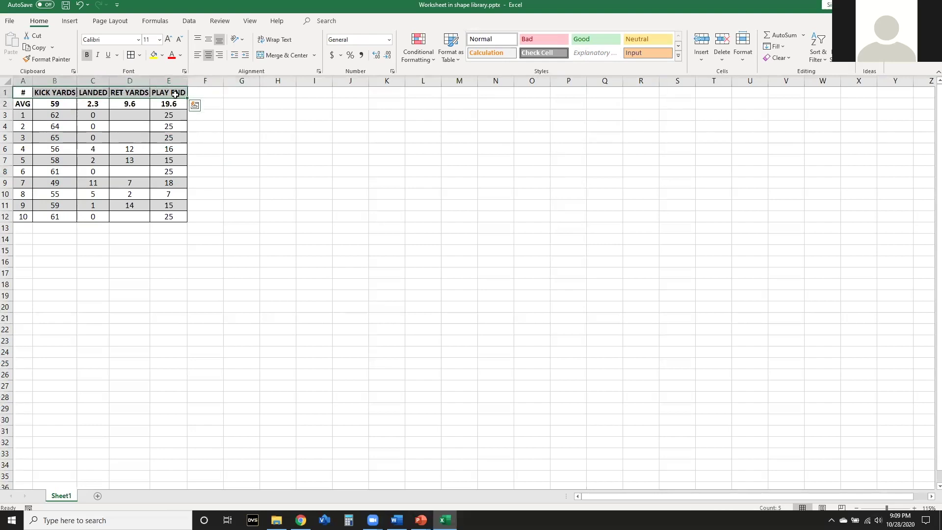
pyautogui.click(162, 55)
pyautogui.click(229, 146)
pyautogui.click(181, 56)
pyautogui.click(172, 98)
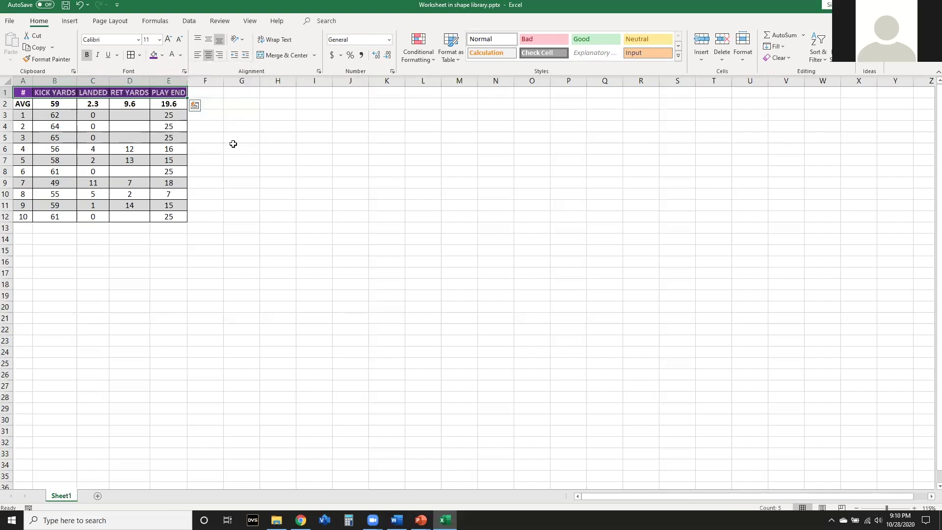
pyautogui.click(234, 147)
# - Autofit all worksheet columns, select E12, and close the embedded worksheet
pyautogui.click(7, 81)
pyautogui.doubleClick(32, 80)
pyautogui.click(162, 174)
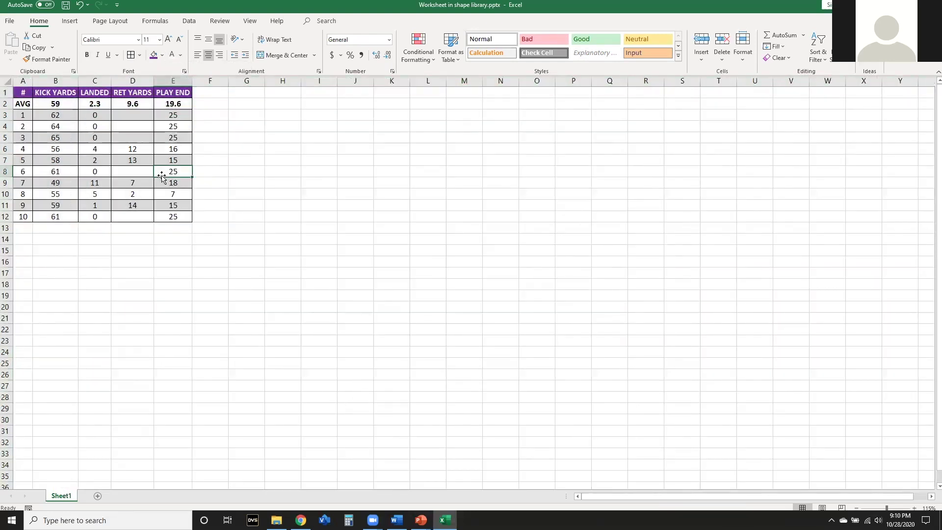
pyautogui.click(185, 219)
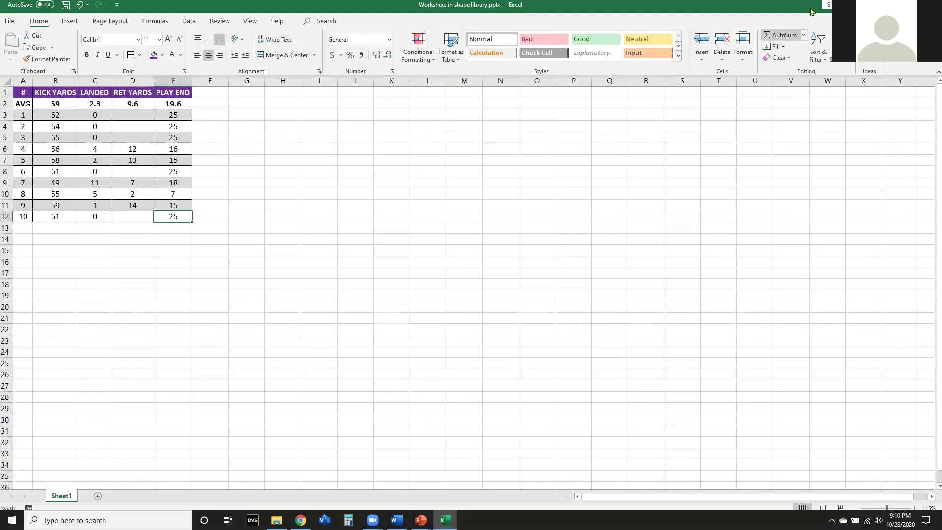
pyautogui.hotkey('alt', 'F4')
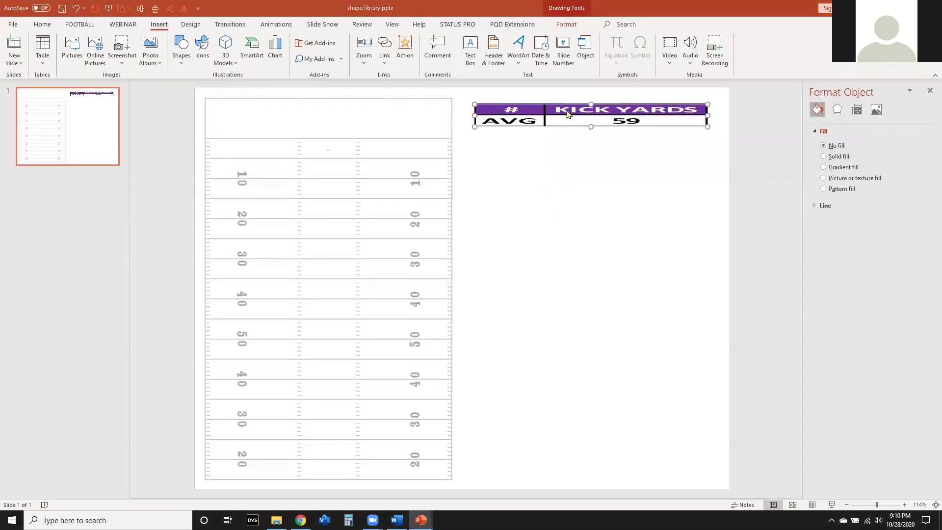
# - Enlarge the embedded table frame to show more rows and move it left
pyautogui.doubleClick(534, 121)
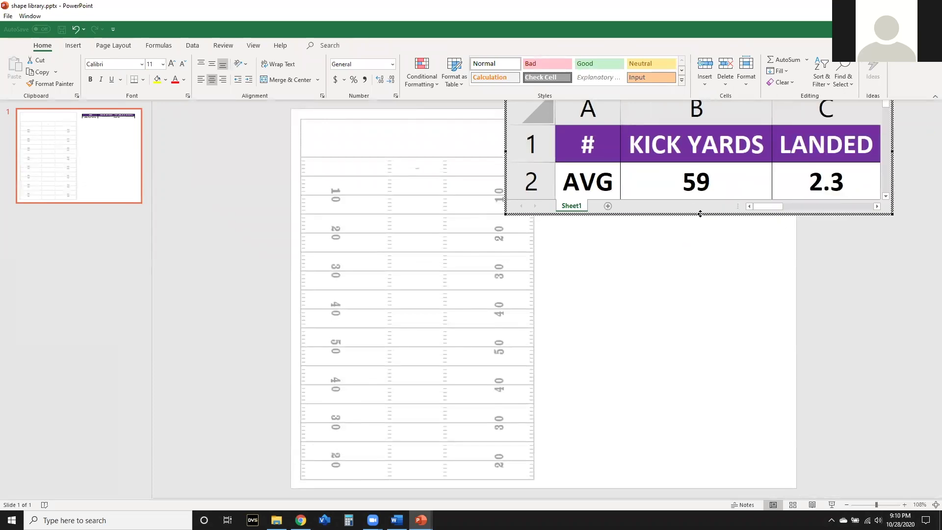
pyautogui.moveTo(702, 424); pyautogui.dragTo(705, 502)
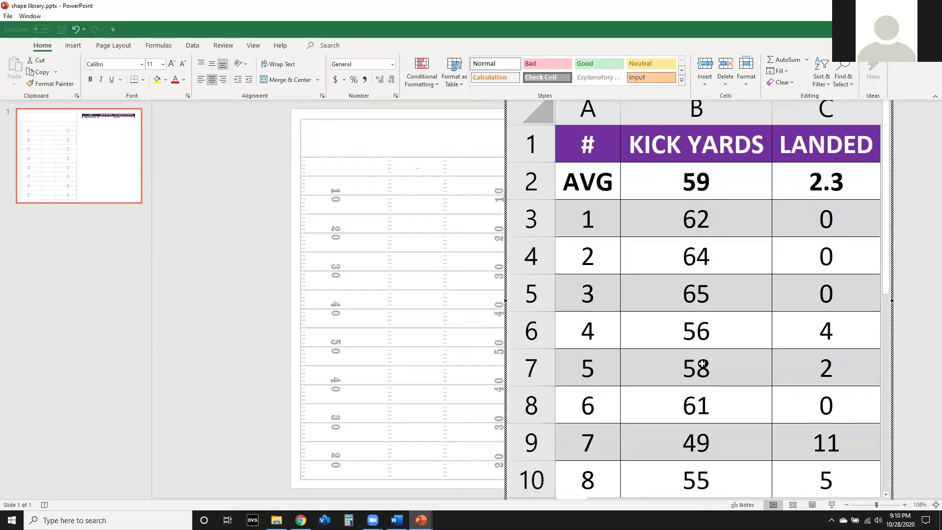
pyautogui.click(370, 203)
pyautogui.moveTo(524, 128); pyautogui.dragTo(402, 128)
pyautogui.hotkey('ctrl', 'z')
pyautogui.moveTo(610, 133); pyautogui.dragTo(337, 132)
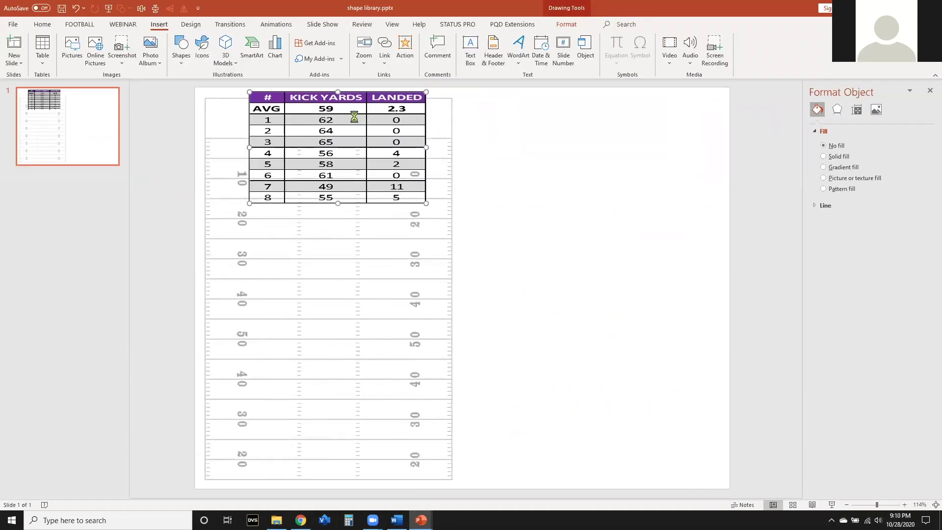
# - Widen the table frame to show all five columns and move it right of the field
pyautogui.doubleClick(351, 124)
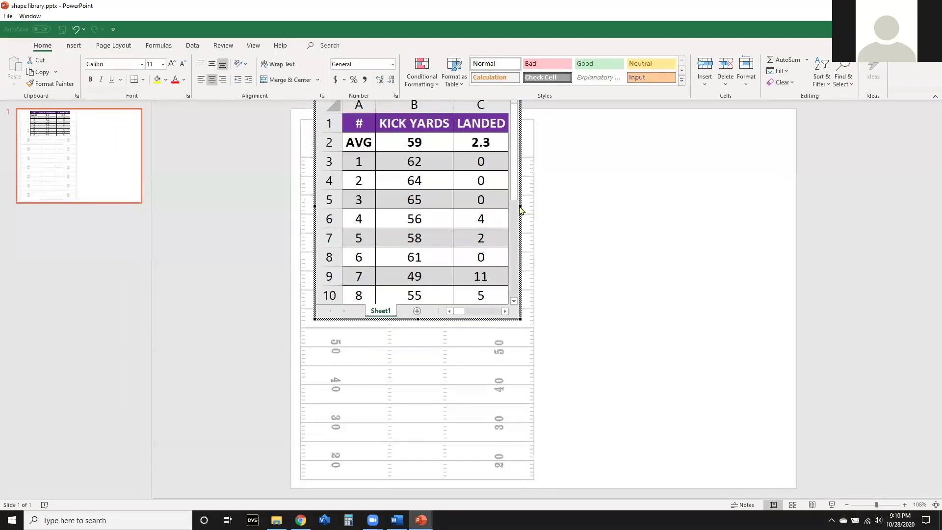
pyautogui.moveTo(707, 205); pyautogui.dragTo(710, 205)
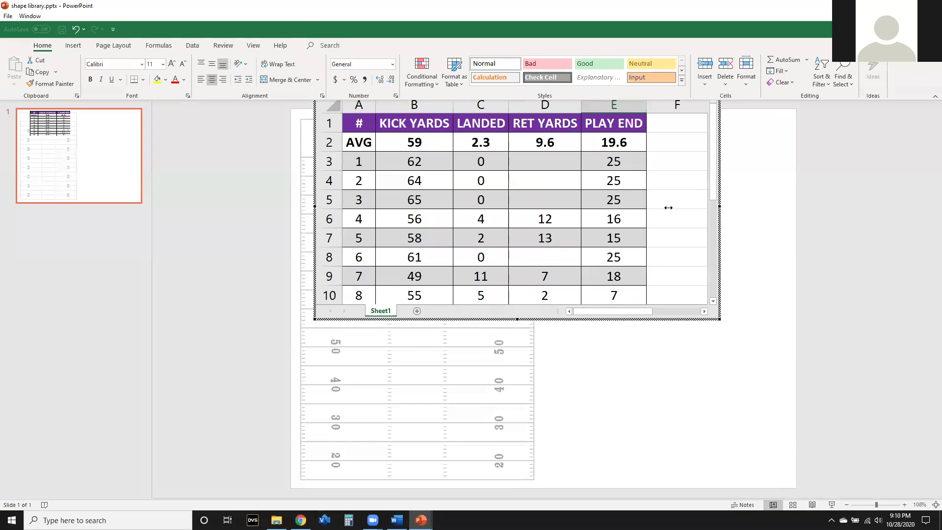
pyautogui.click(793, 223)
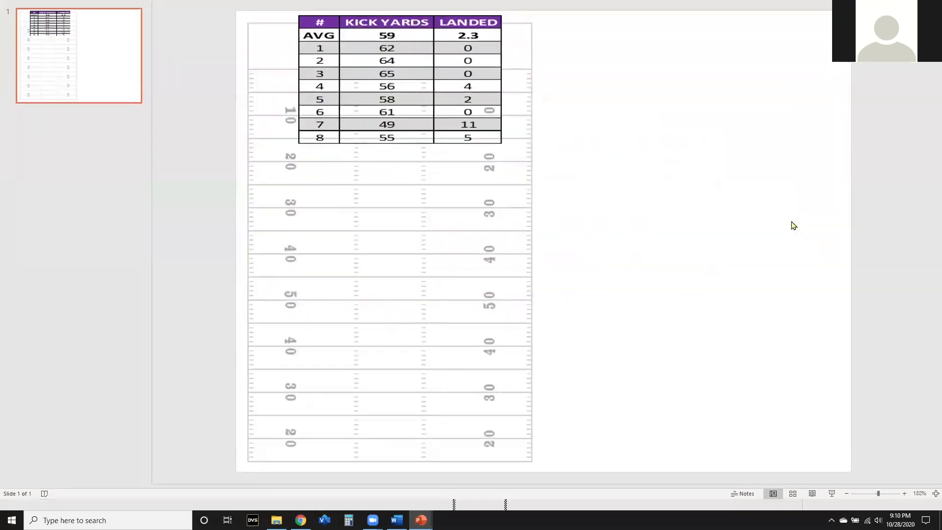
pyautogui.moveTo(248, 150); pyautogui.dragTo(628, 153)
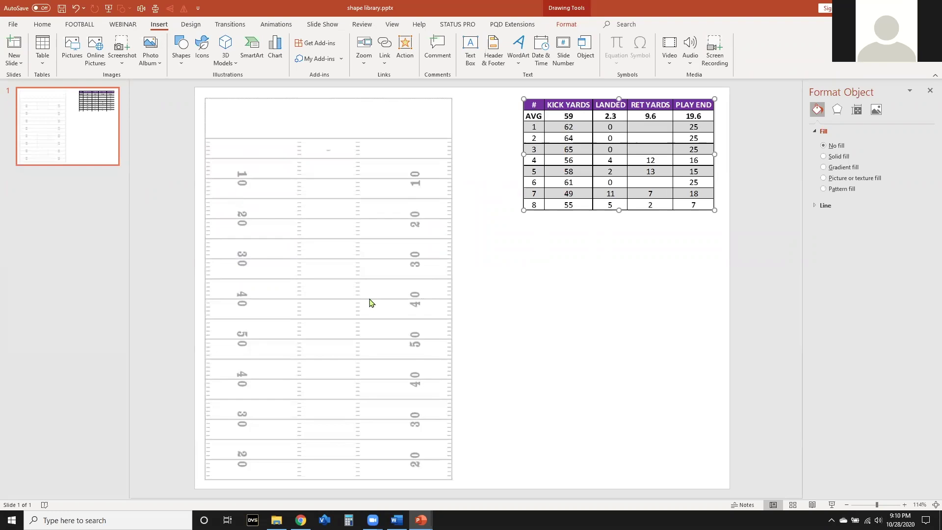
pyautogui.click(390, 288)
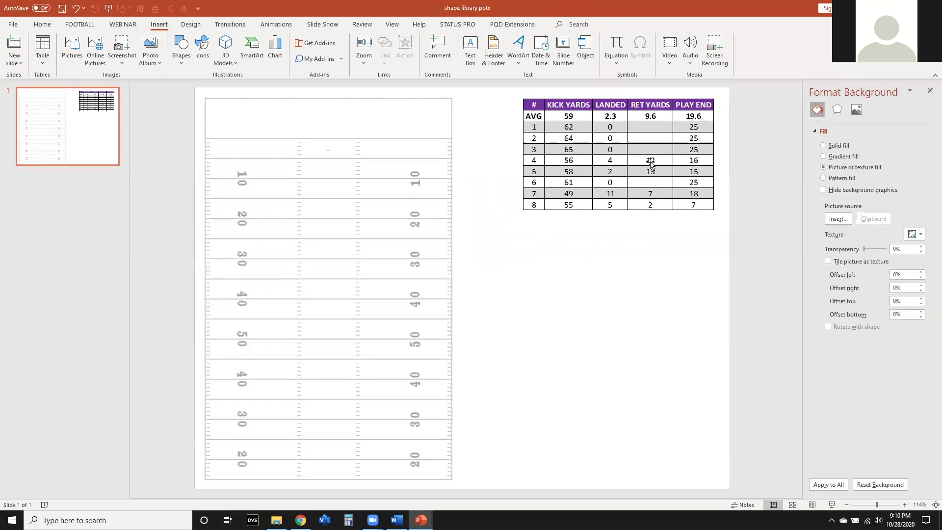
# - Extend the table frame to show rows through kick 10 and nudge it into place
pyautogui.doubleClick(603, 200)
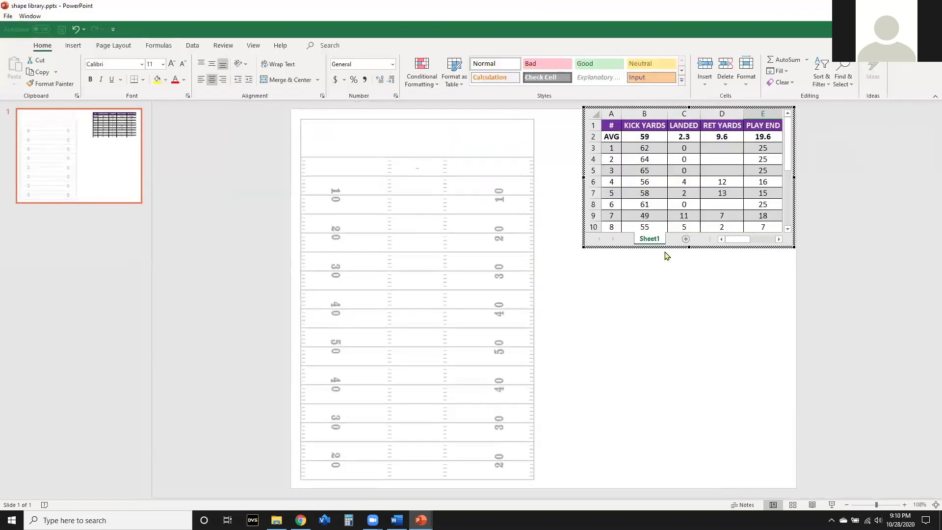
pyautogui.moveTo(689, 272); pyautogui.dragTo(688, 275)
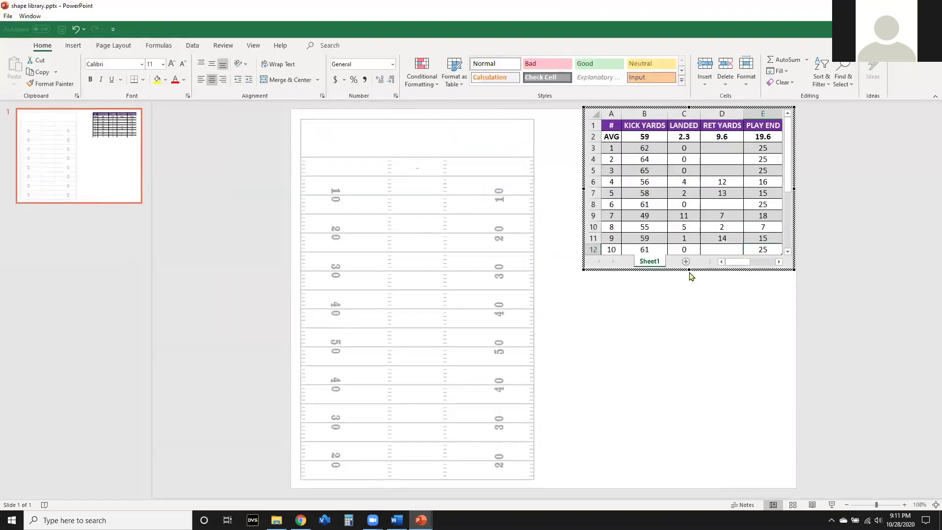
pyautogui.click(671, 321)
pyautogui.click(560, 196)
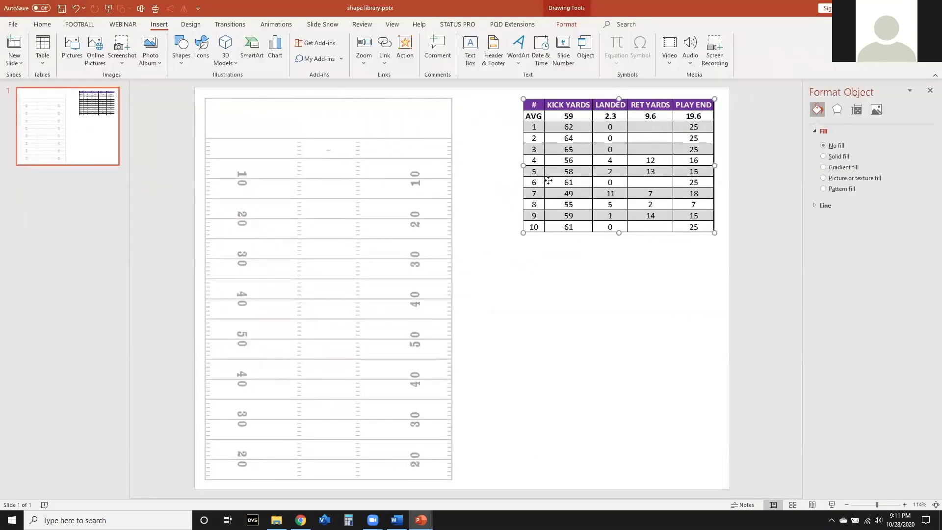
pyautogui.moveTo(560, 196); pyautogui.dragTo(551, 201)
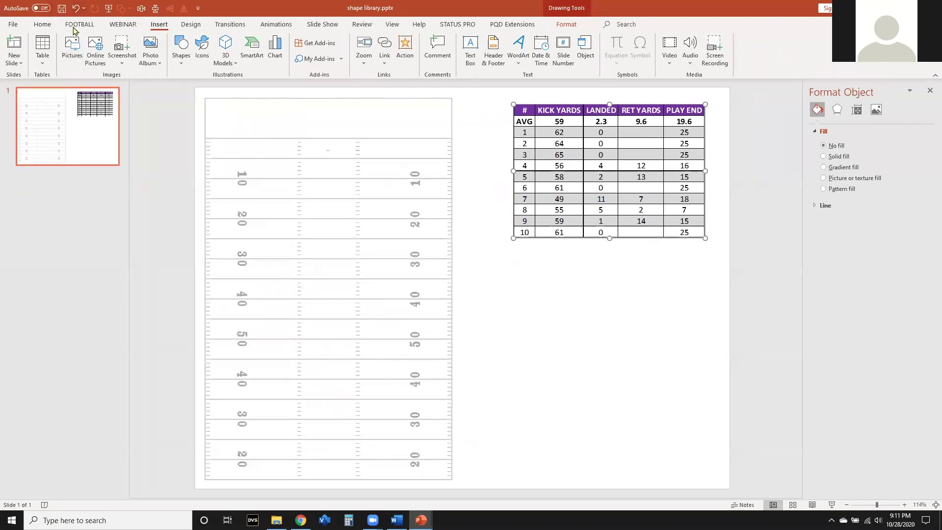
# - Draw an oval near the 10-yard line with black text and a green outline
pyautogui.click(42, 24)
pyautogui.click(498, 40)
pyautogui.moveTo(263, 176); pyautogui.dragTo(289, 197)
pyautogui.click(280, 186)
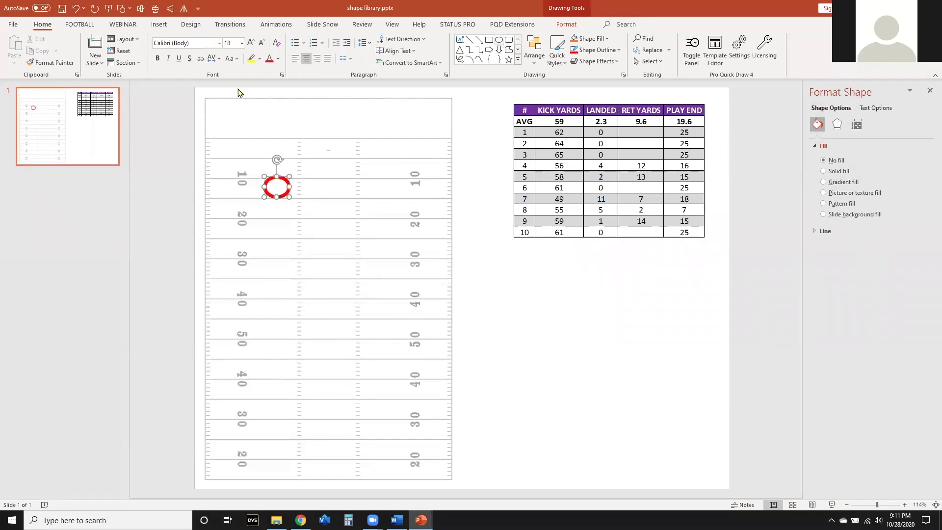
pyautogui.hotkey('ctrl', 'a')
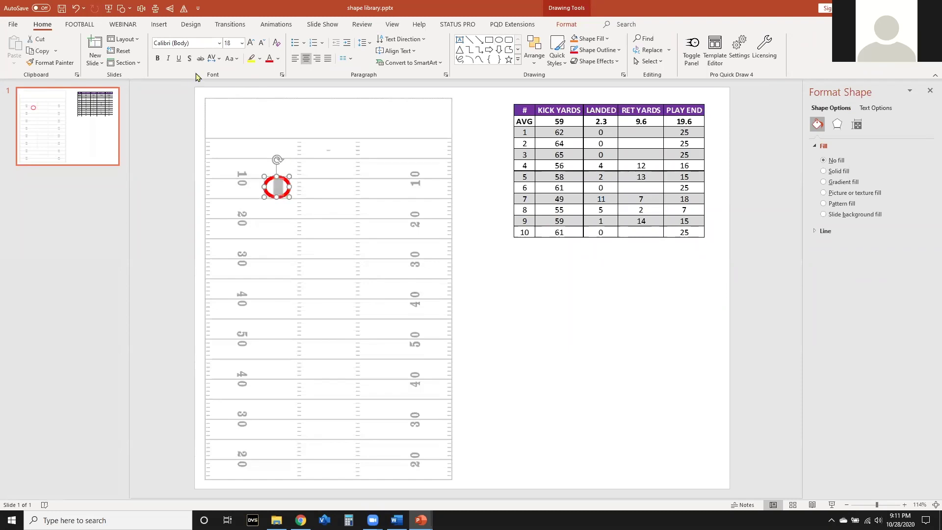
pyautogui.click(278, 59)
pyautogui.click(277, 85)
pyautogui.click(617, 51)
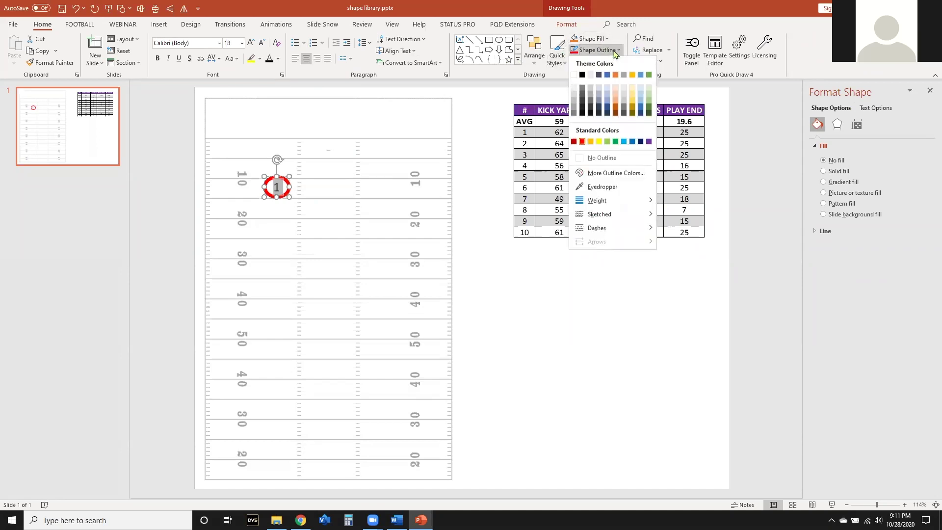
pyautogui.click(616, 142)
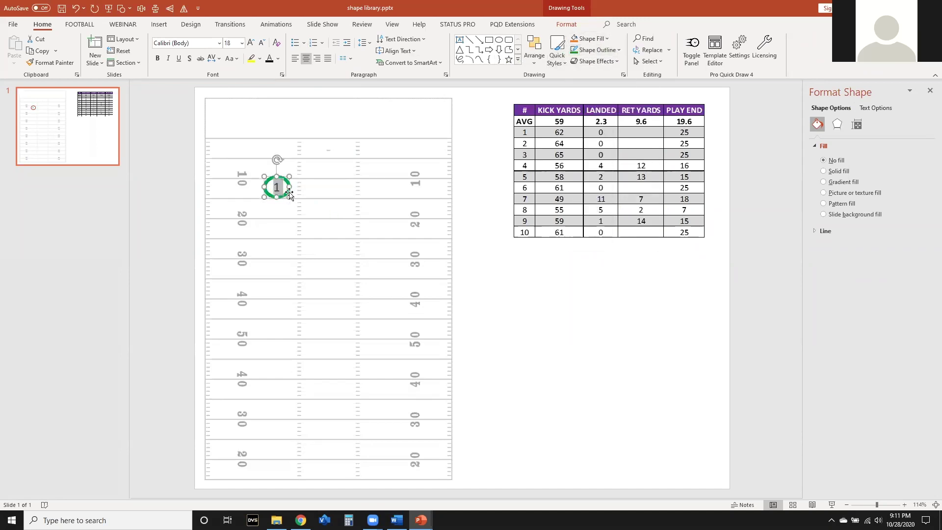
pyautogui.click(310, 243)
# - Move the 1 circle into the top end zone and place two duplicates beside and below it
pyautogui.moveTo(284, 196); pyautogui.dragTo(240, 130)
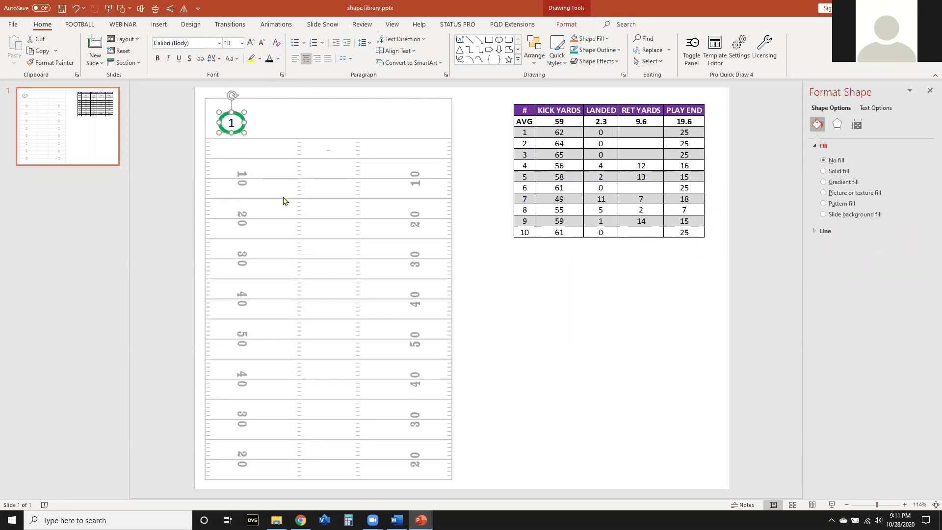
pyautogui.hotkey('ctrl', 'd')
pyautogui.moveTo(242, 138); pyautogui.dragTo(297, 133)
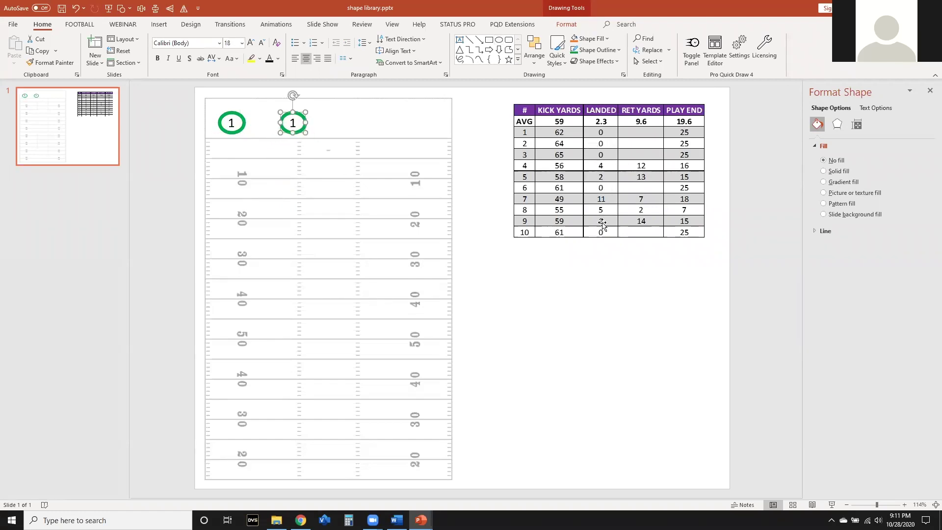
pyautogui.click(328, 173)
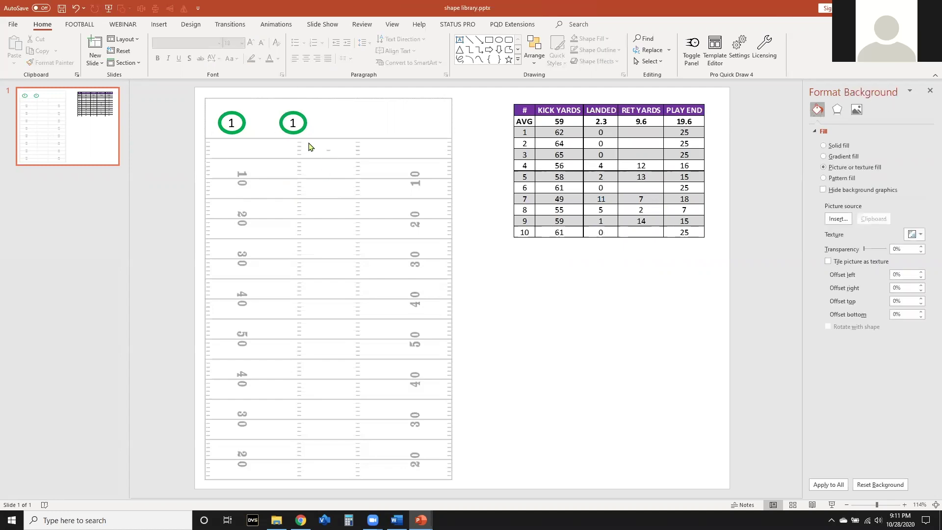
pyautogui.moveTo(292, 133)
pyautogui.mouseDown()
pyautogui.moveTo(232, 126)
pyautogui.moveTo(246, 139)
pyautogui.moveTo(244, 168)
pyautogui.mouseUp()
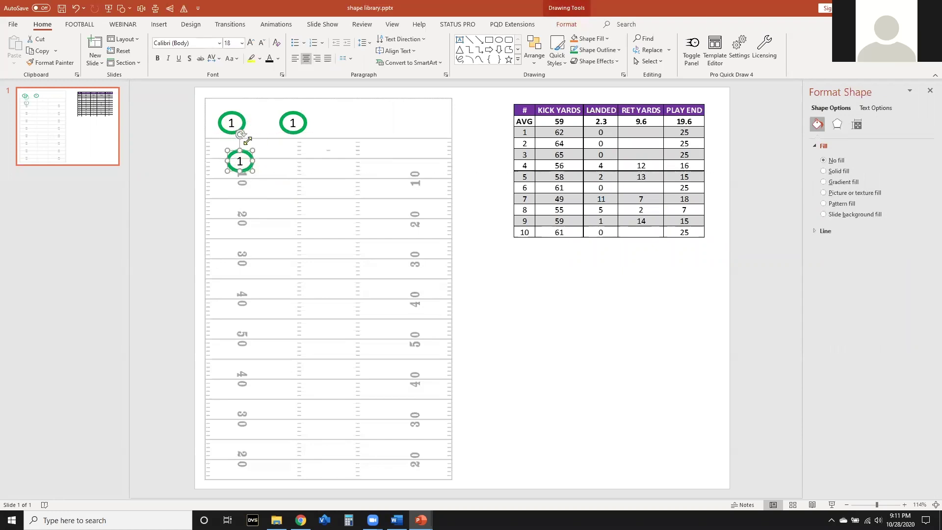
# - Give the third circle a red outline and white fill
pyautogui.click(595, 50)
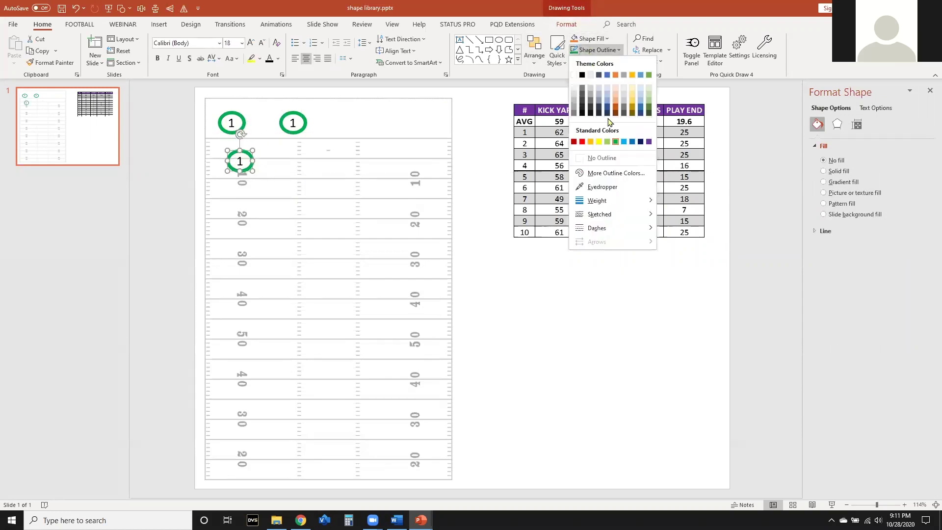
pyautogui.click(582, 142)
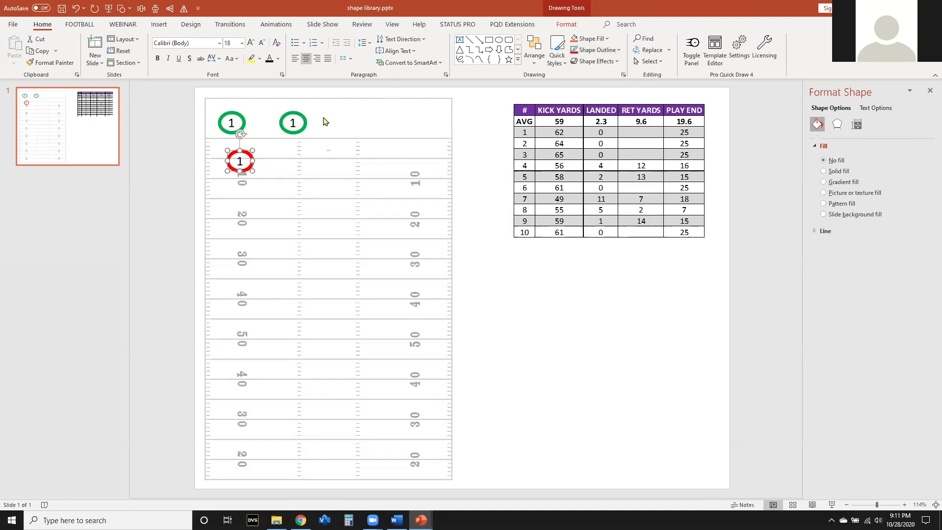
pyautogui.click(590, 38)
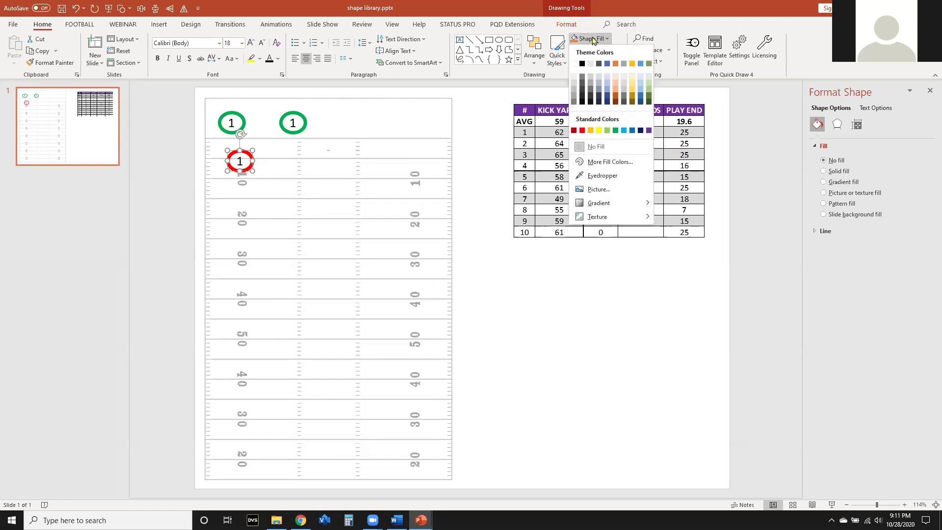
pyautogui.click(574, 63)
pyautogui.scroll(1, 227, 151)
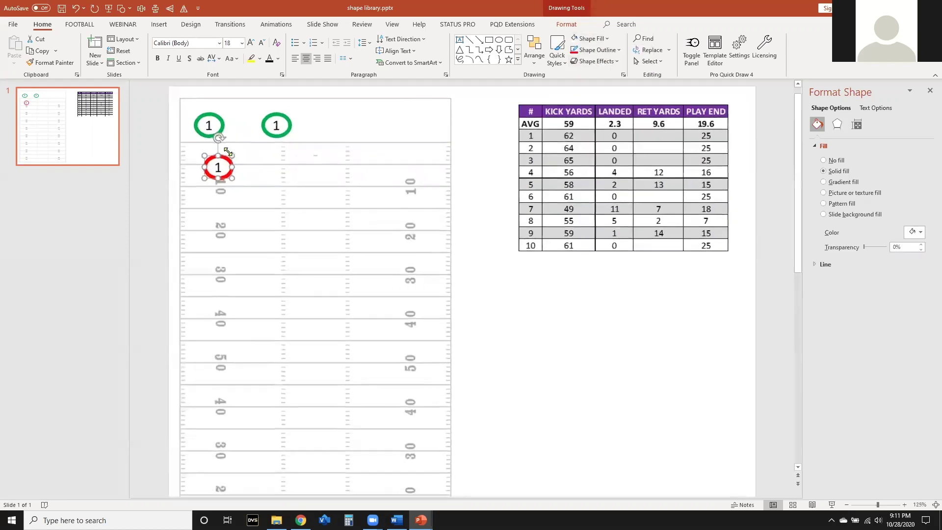
pyautogui.scroll(2, 227, 151)
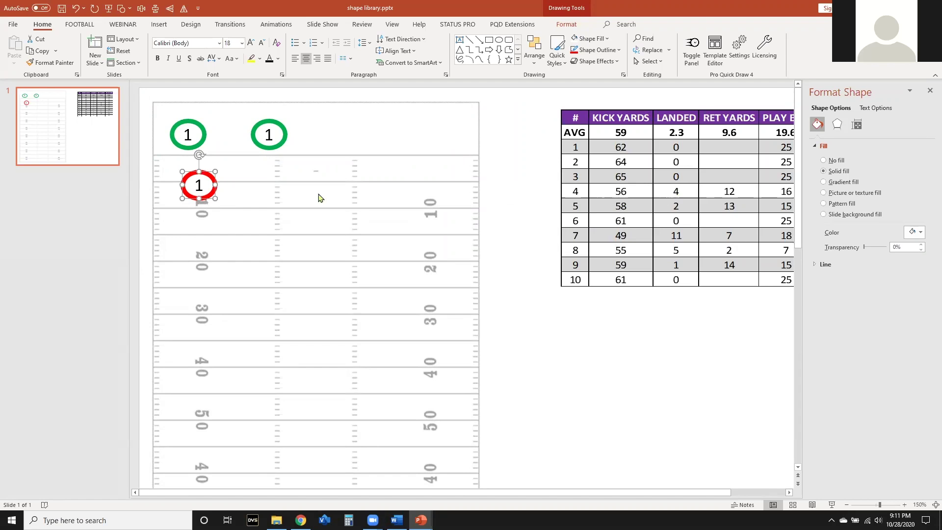
# - Renumber the red circle 4 and move it right and slightly up
pyautogui.click(201, 186)
pyautogui.doubleClick(201, 186)
pyautogui.write('4')
pyautogui.click(228, 212)
pyautogui.click(205, 198)
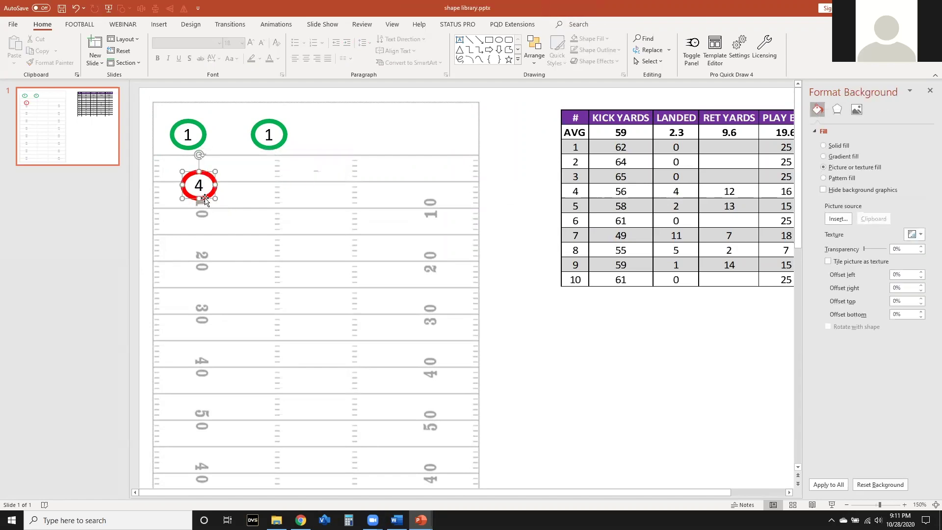
pyautogui.moveTo(204, 199); pyautogui.dragTo(240, 196)
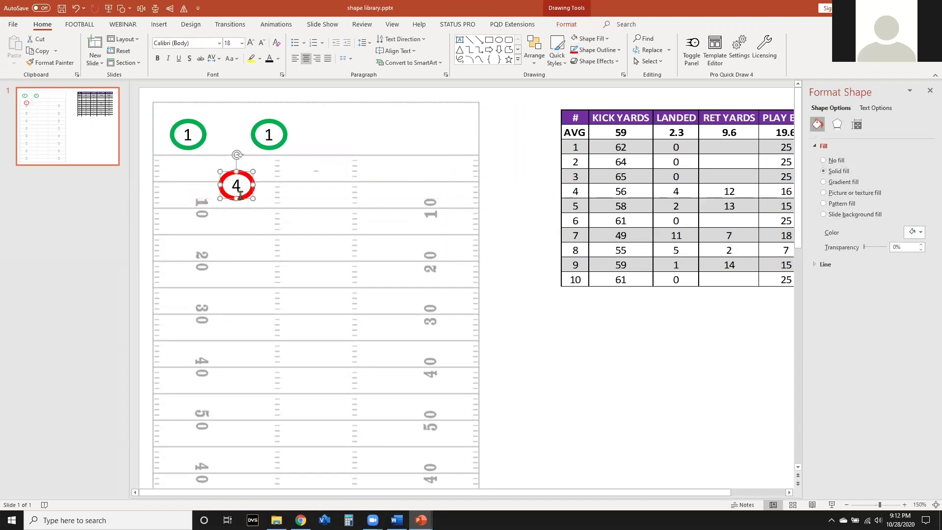
pyautogui.press('Up')
pyautogui.press('Up')
pyautogui.press('Up')
pyautogui.press('Up')
pyautogui.press('Up')
pyautogui.press('Up')
pyautogui.press('Up')
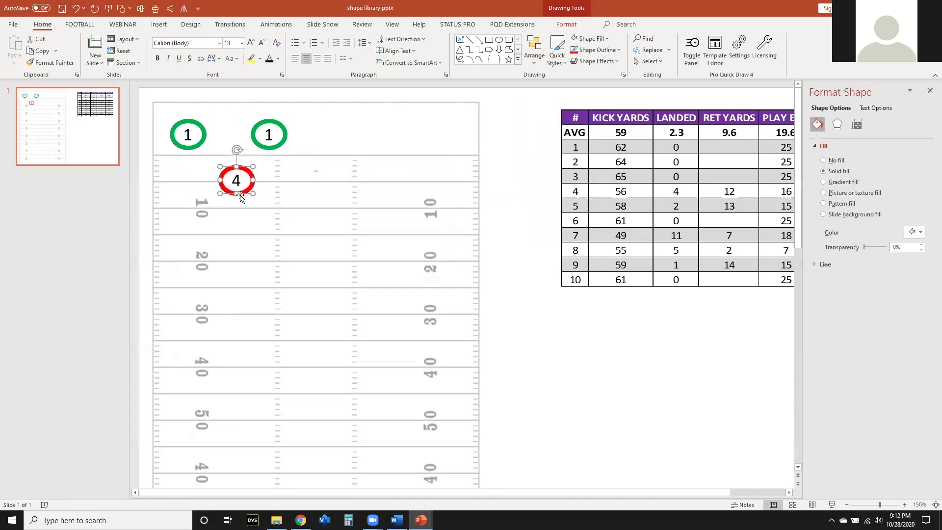
pyautogui.press('Up')
pyautogui.press('Up')
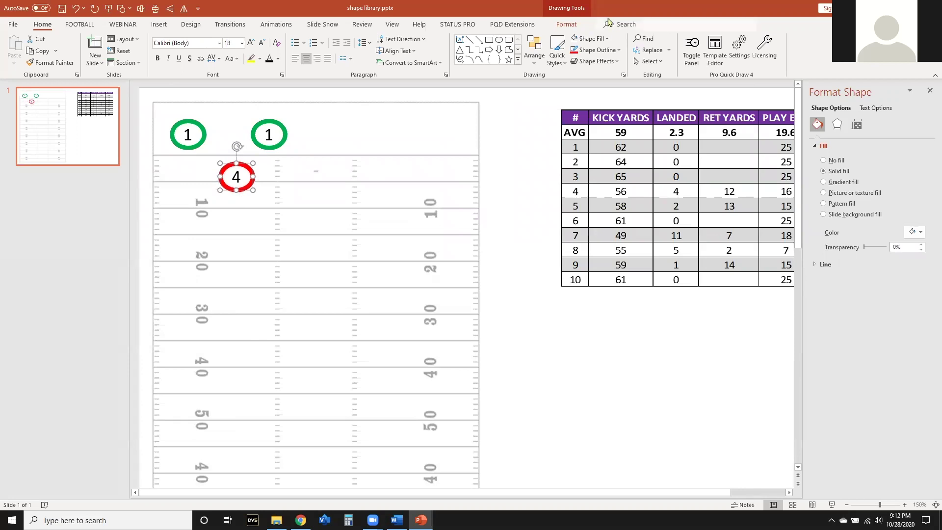
pyautogui.click(481, 44)
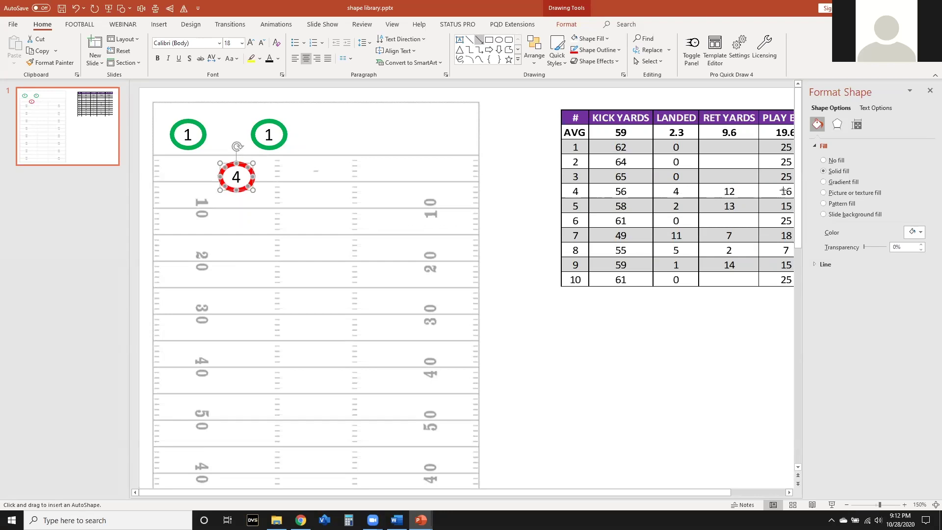
# - Draw a red 2¼ pt arrow down the field from circle 4
pyautogui.moveTo(236, 191); pyautogui.dragTo(235, 240)
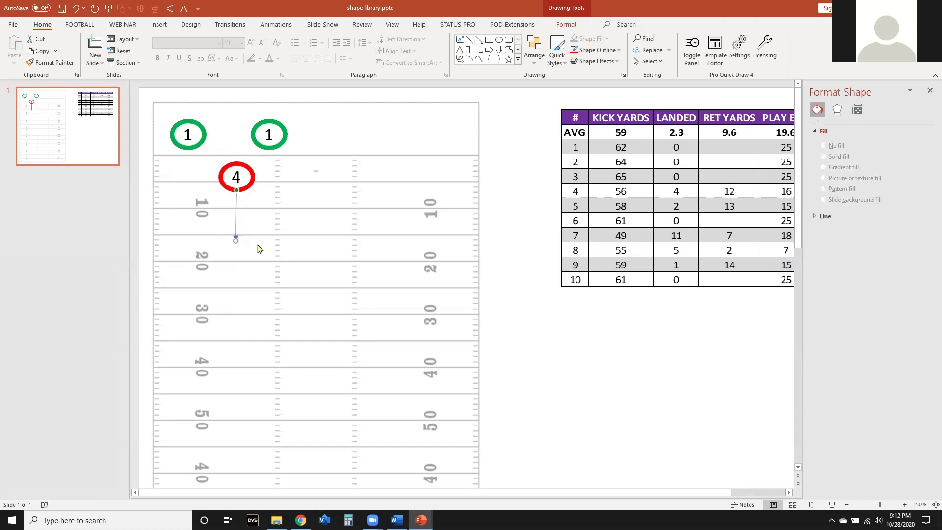
pyautogui.click(596, 51)
pyautogui.click(596, 53)
pyautogui.moveTo(631, 200)
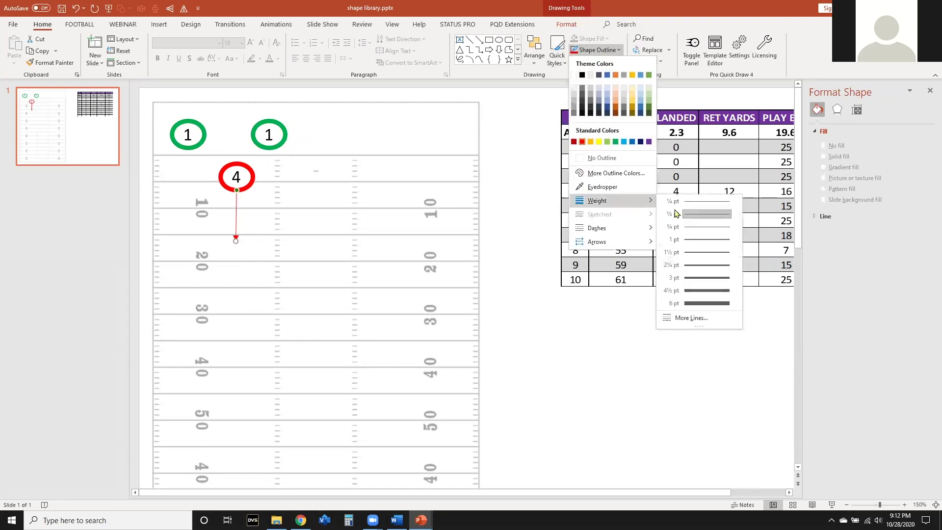
pyautogui.click(690, 267)
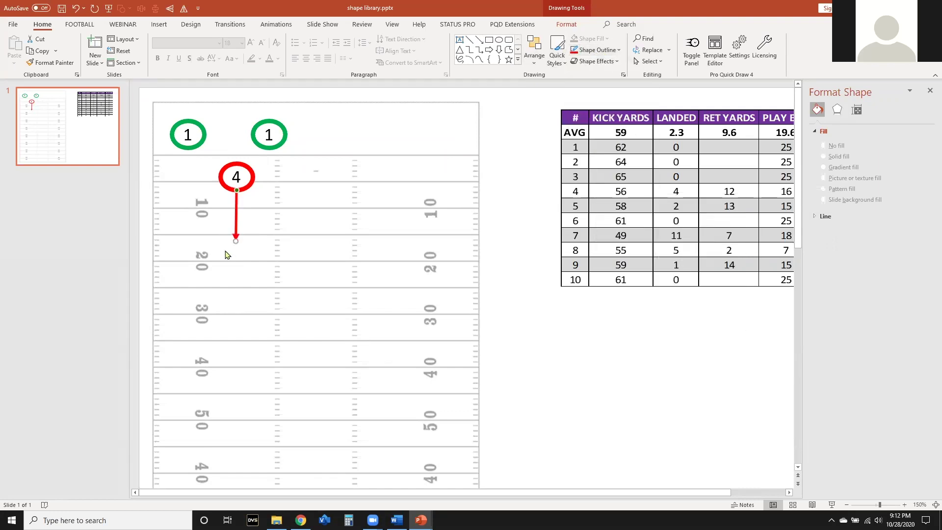
pyautogui.click(236, 238)
pyautogui.moveTo(236, 238); pyautogui.dragTo(238, 242)
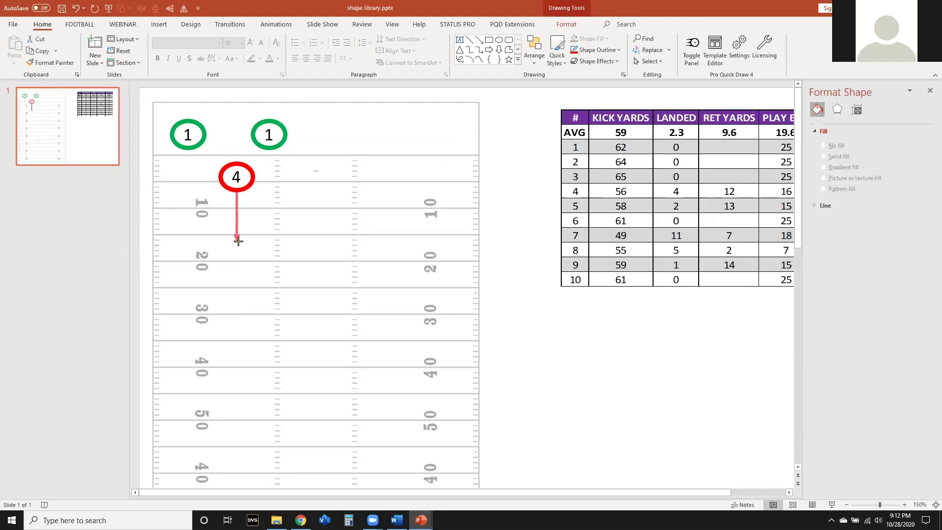
pyautogui.click(264, 262)
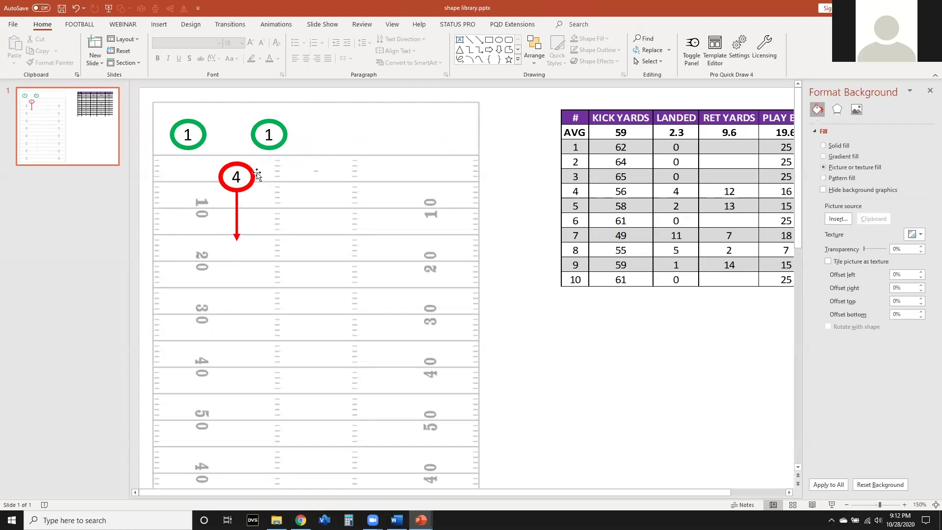
# - Duplicate circle 4 with its arrow, move it right, renumber it 5, and lengthen its arrow
pyautogui.moveTo(195, 265); pyautogui.dragTo(281, 151)
pyautogui.hotkey('ctrl', 'd')
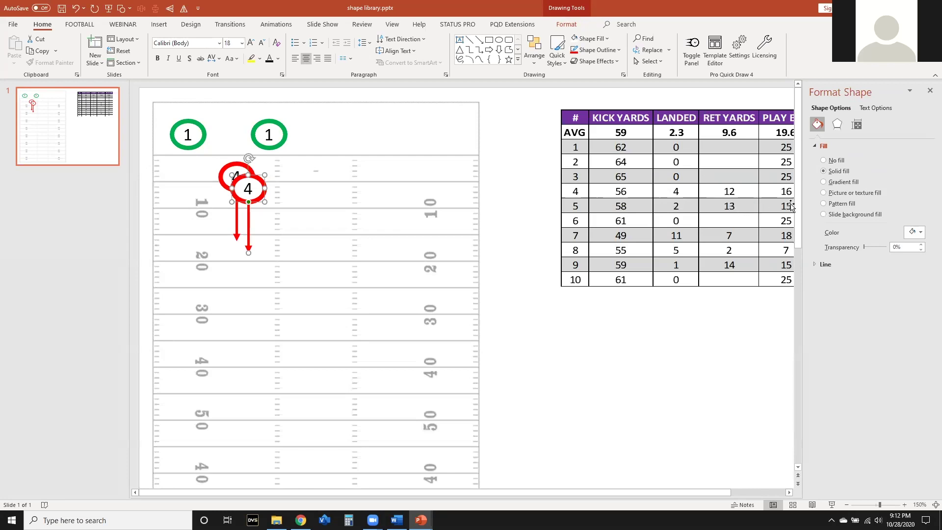
pyautogui.moveTo(256, 199); pyautogui.dragTo(322, 174)
pyautogui.doubleClick(313, 164)
pyautogui.write('5')
pyautogui.click(349, 206)
pyautogui.click(313, 227)
pyautogui.moveTo(314, 228); pyautogui.dragTo(314, 235)
pyautogui.click(446, 319)
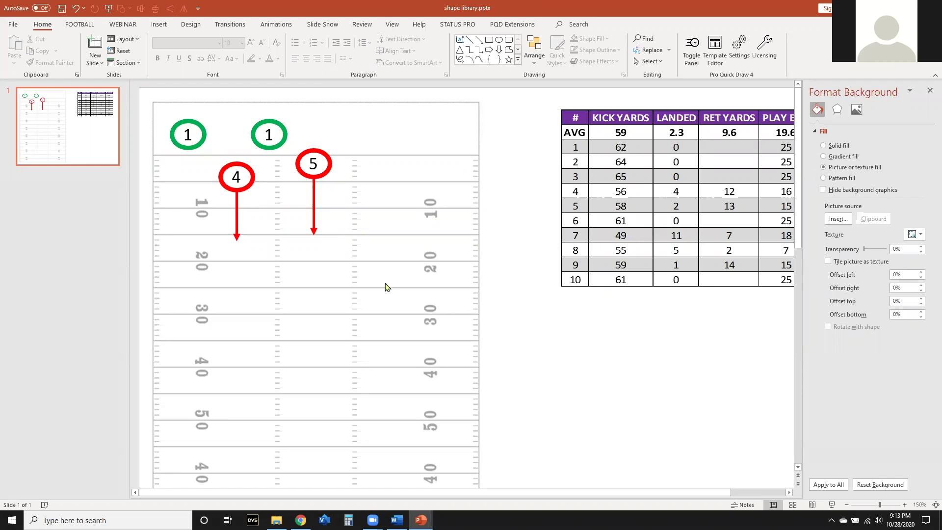
# - Zoom out, marquee-select the player markers, delete them, and restore them with undo
pyautogui.scroll(-5, 383, 295)
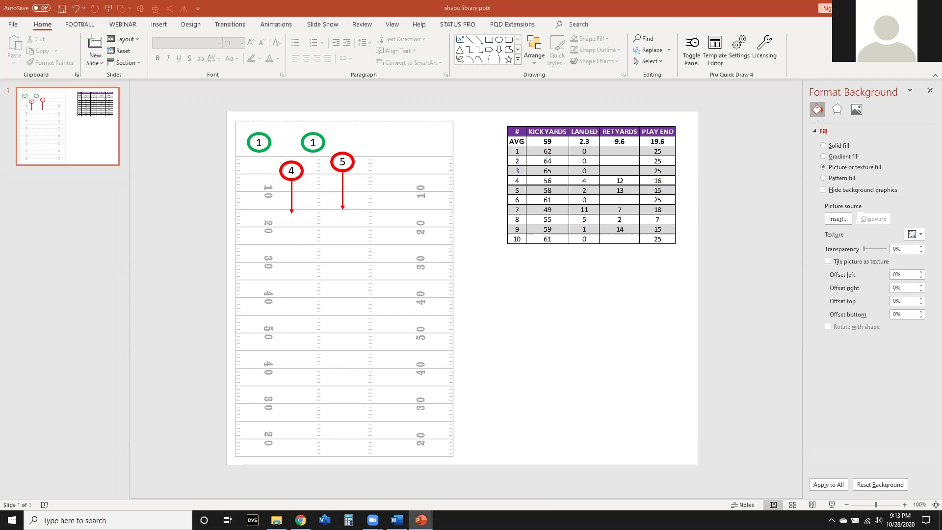
pyautogui.moveTo(194, 93); pyautogui.dragTo(467, 256)
pyautogui.press('Delete')
pyautogui.hotkey('ctrl', 'z')
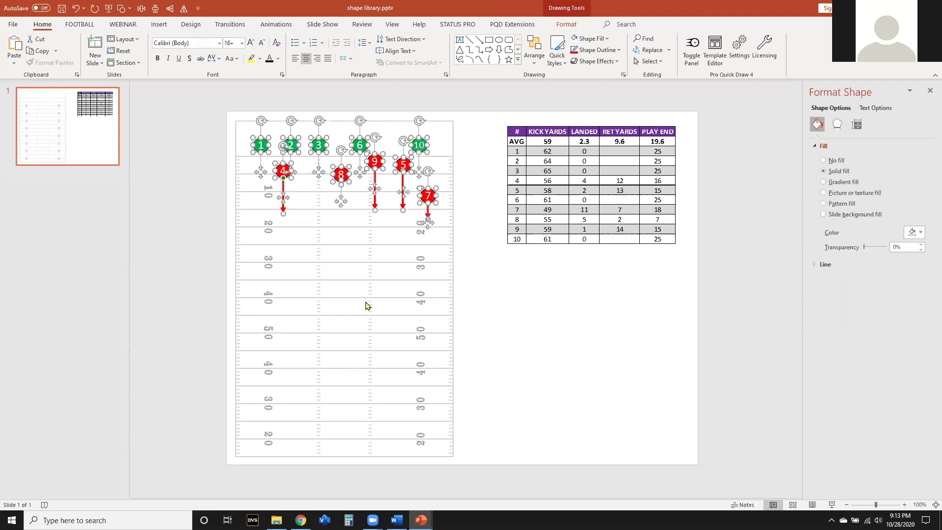
pyautogui.click(303, 273)
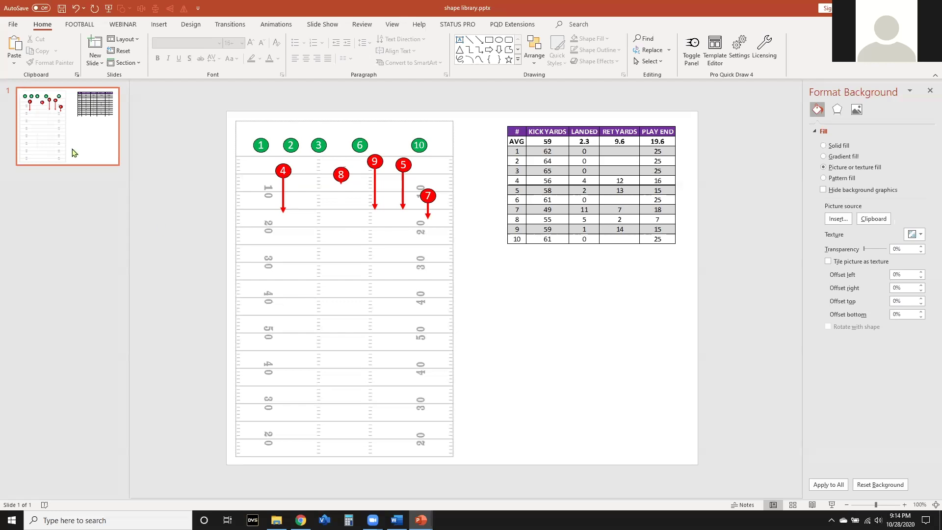
# - Duplicate slide 1, move circles 1 and 4 left of the field, and delete the other circles
pyautogui.click(77, 134)
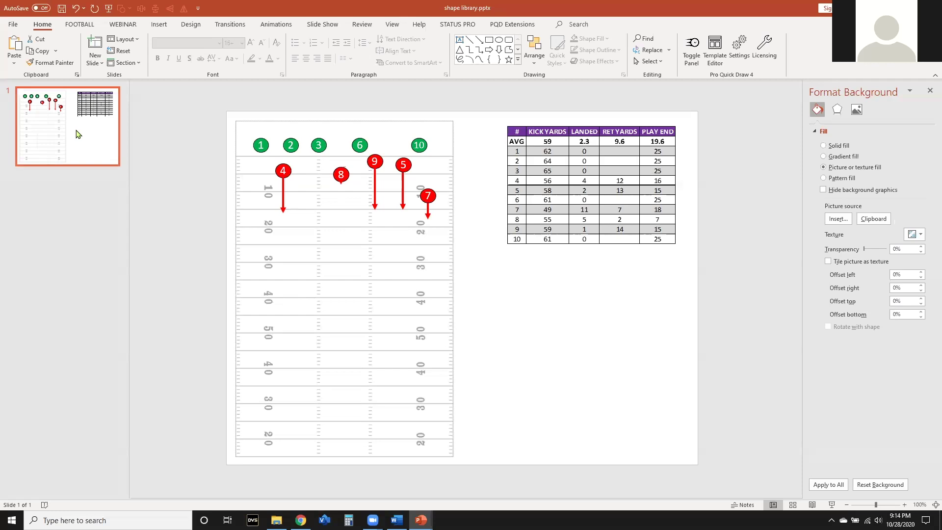
pyautogui.hotkey('ctrl', 'd')
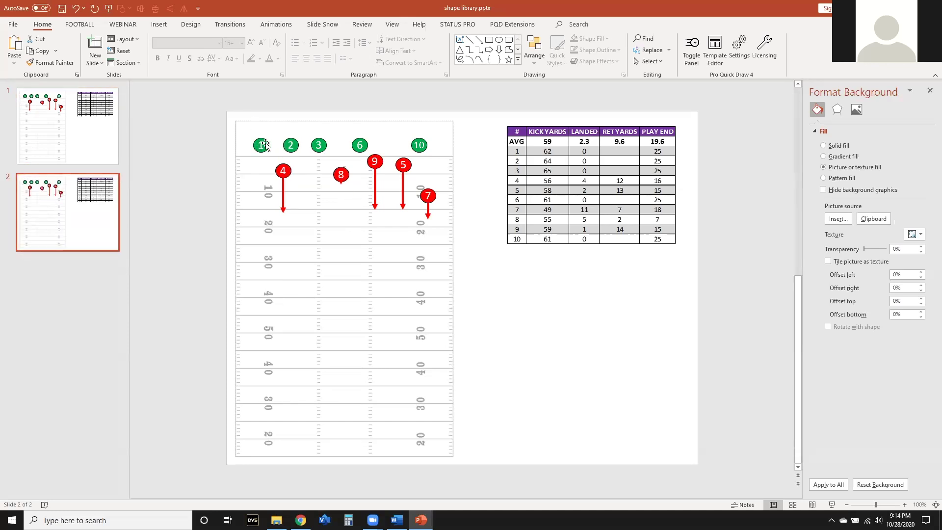
pyautogui.moveTo(260, 170); pyautogui.dragTo(201, 169)
pyautogui.moveTo(282, 197); pyautogui.dragTo(202, 207)
pyautogui.moveTo(249, 115); pyautogui.dragTo(474, 266)
pyautogui.press('Delete')
pyautogui.click(558, 175)
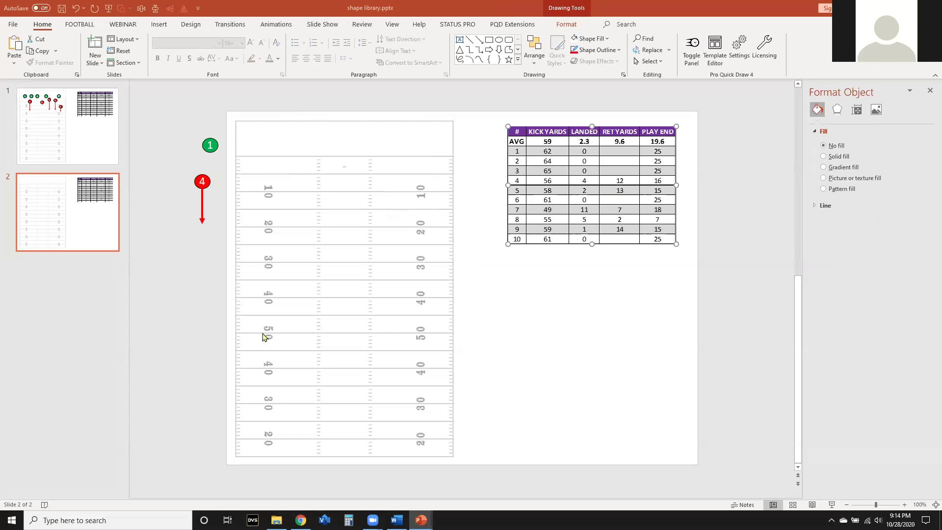
# - Set slide 2's background to a picture fill using CHART_PUNT.png
pyautogui.click(388, 254)
pyautogui.rightClick(386, 253)
pyautogui.click(858, 170)
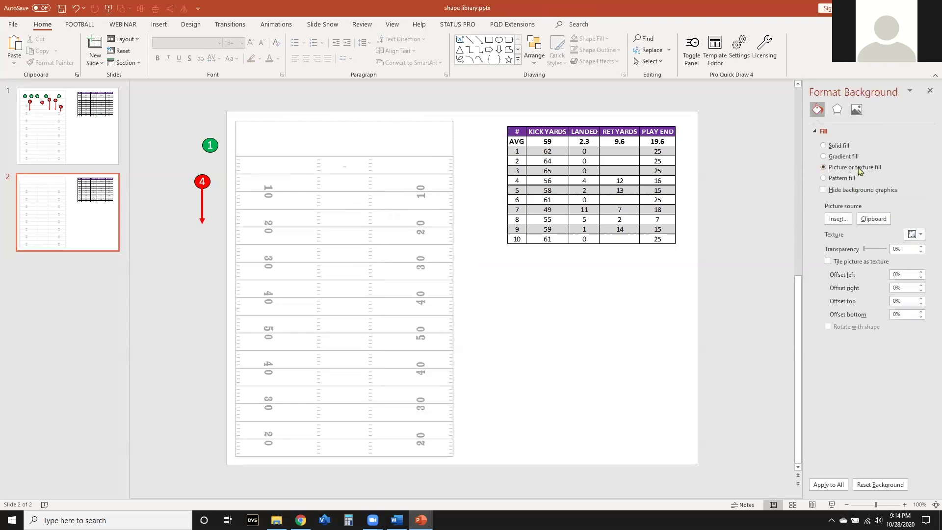
pyautogui.click(838, 218)
pyautogui.click(381, 234)
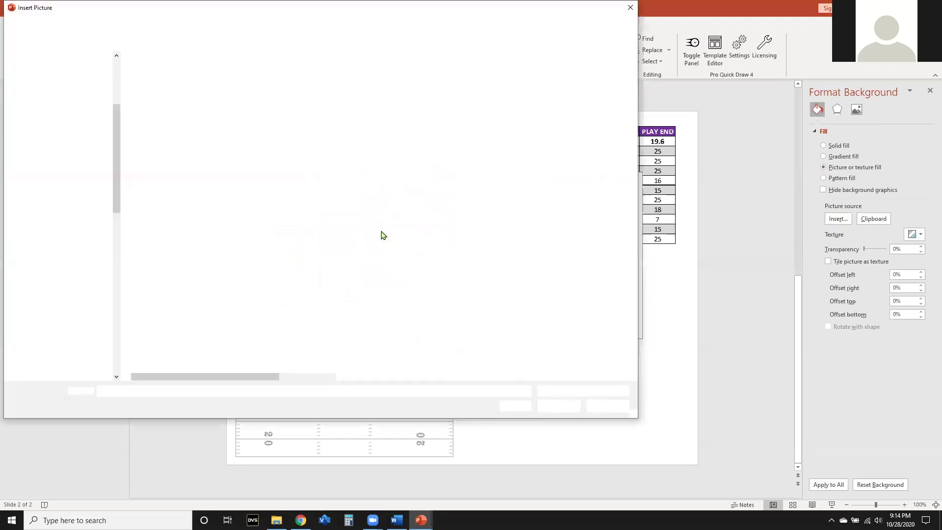
pyautogui.click(182, 113)
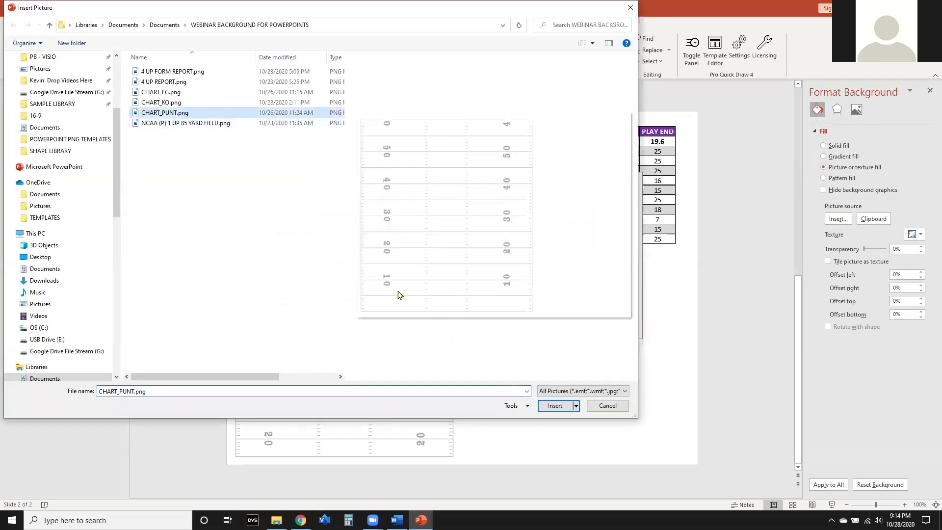
pyautogui.doubleClick(181, 113)
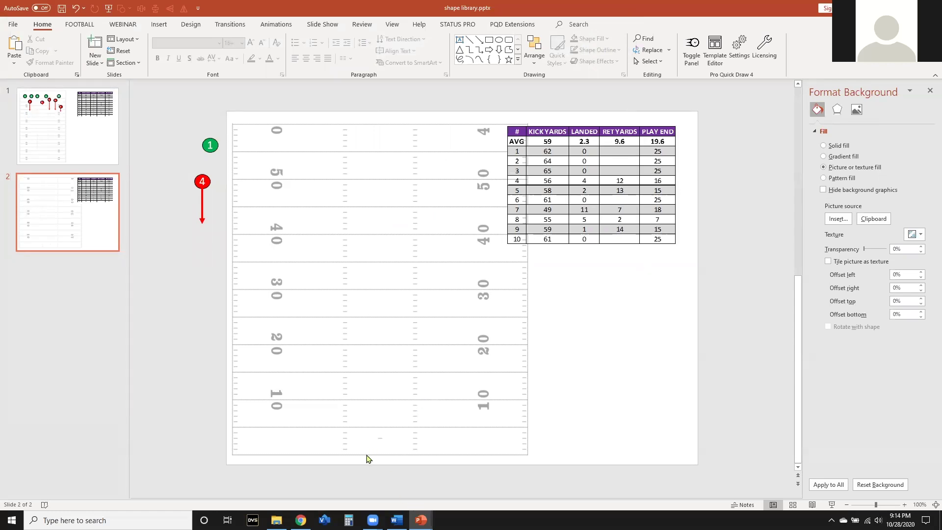
# - Drag green circle 1 onto slide 2's punt field next to the 40-yard line
pyautogui.click(210, 145)
pyautogui.moveTo(210, 171)
pyautogui.mouseDown()
pyautogui.moveTo(248, 199)
pyautogui.moveTo(330, 322)
pyautogui.moveTo(307, 453)
pyautogui.moveTo(267, 390)
pyautogui.moveTo(285, 260)
pyautogui.moveTo(296, 262)
pyautogui.mouseUp()
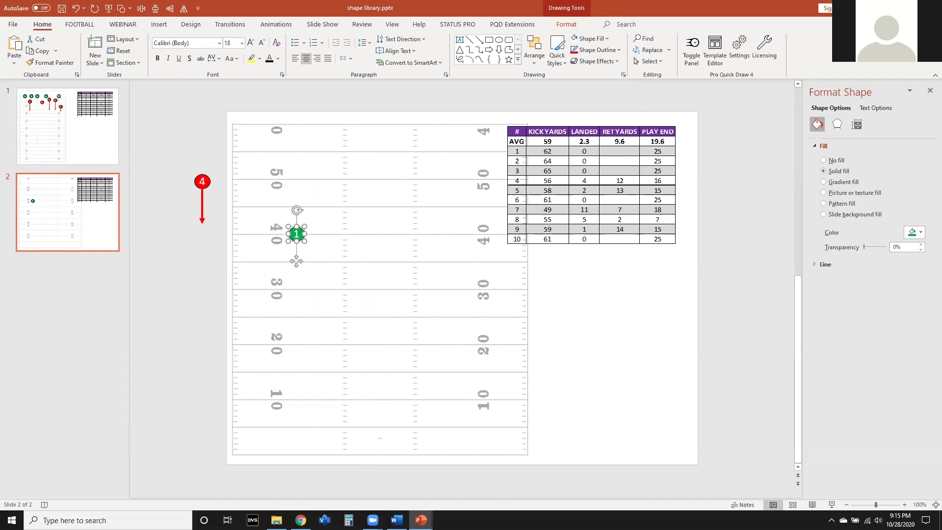
pyautogui.click(555, 199)
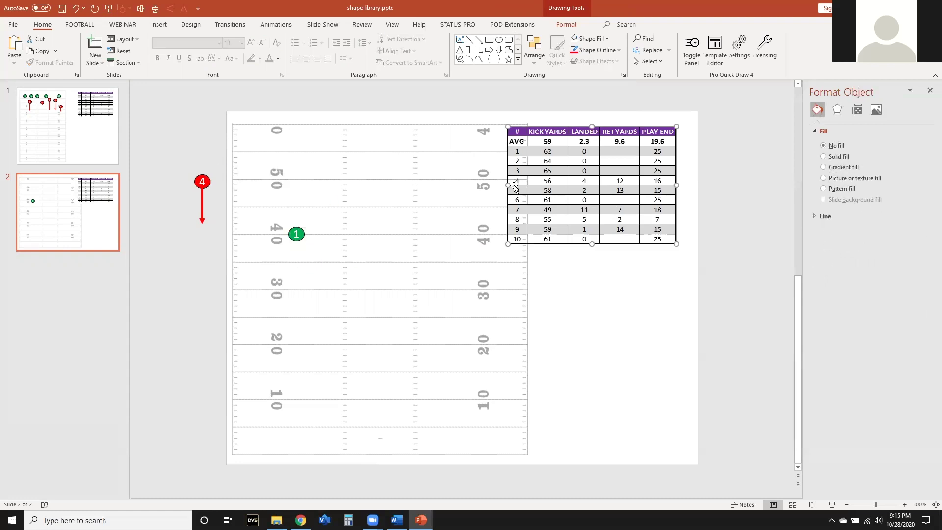
# - Edit the embedded worksheet and paste the new punt stats table at A1
pyautogui.rightClick(563, 167)
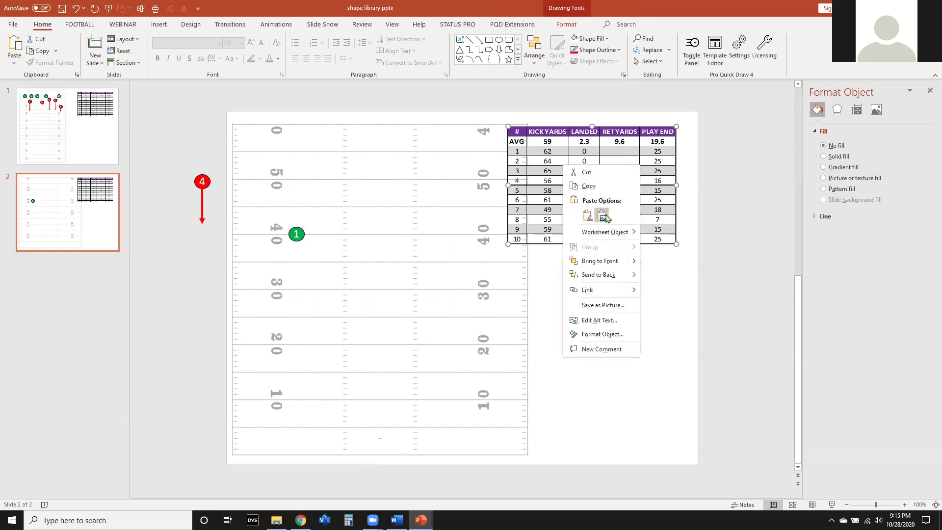
pyautogui.moveTo(608, 232)
pyautogui.click(683, 247)
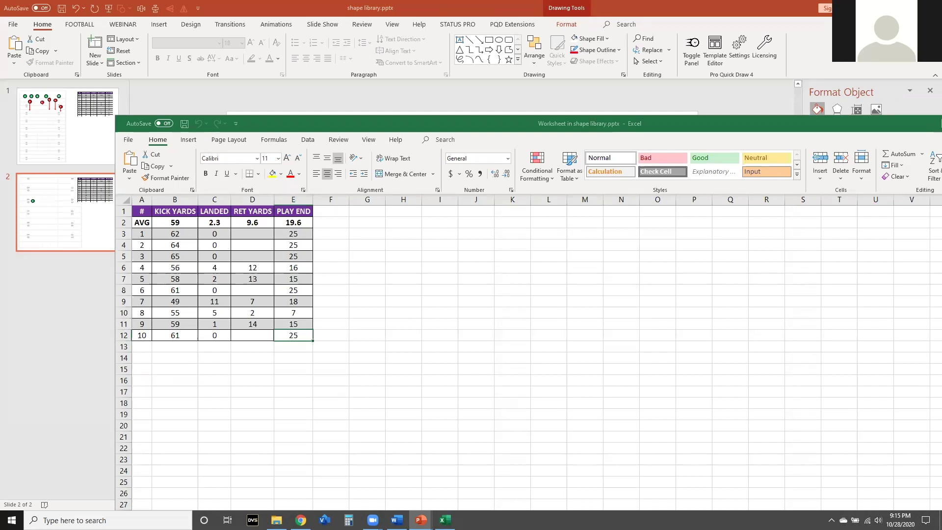
pyautogui.click(139, 211)
pyautogui.write('#\tPYDS\tRET\tNET\tRES\tEFP AVG\t44\t9.7\t38.2\t6/10\t19.1 1\t43\t\t43\tFC\t36 2\t50\t18\t32\tRET\t37 3\t38\t16\t22\tRET\t-45 4\t59\t18\t41\tRET\t39 5\t46\t7\t39\tRET\t36 6\t40\t\t40\tFC\t29 7\t47\t-1\t48\tRET\t24 8\t32\t\t32\tFC\t7 9\t49\t0\t49\tRET\t12 10\t36\t\t36\tFC\t16')
pyautogui.click(278, 381)
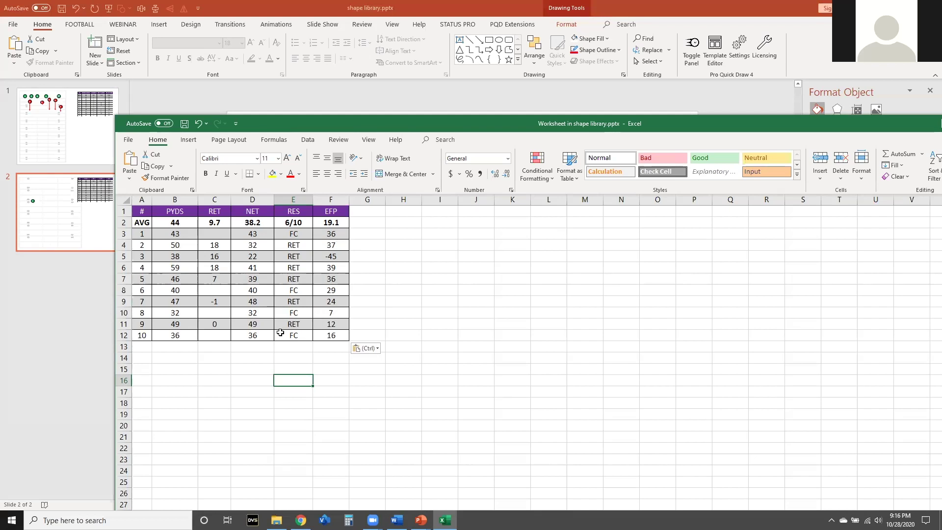
# - Fill the EFP cells F10:F12 (7, 12, 16) yellow
pyautogui.click(340, 314)
pyautogui.moveTo(337, 322); pyautogui.dragTo(327, 314)
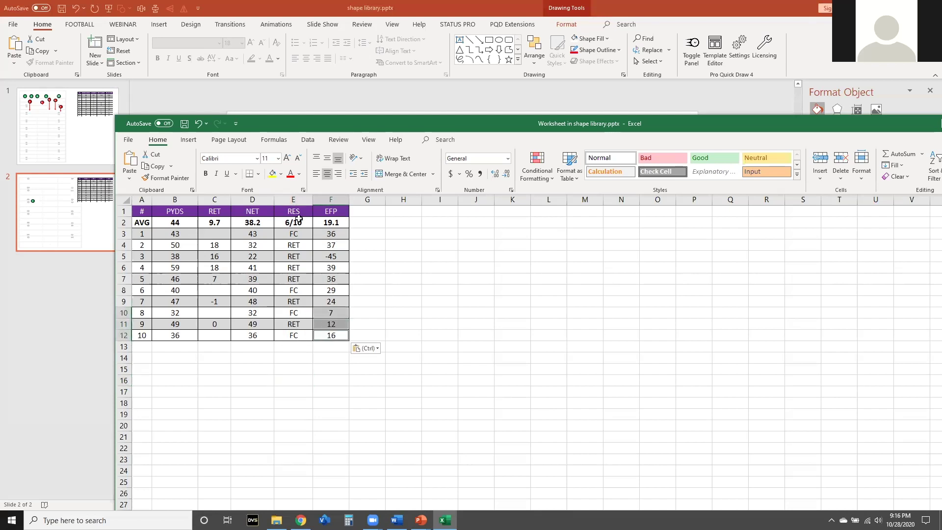
pyautogui.click(272, 174)
pyautogui.click(389, 333)
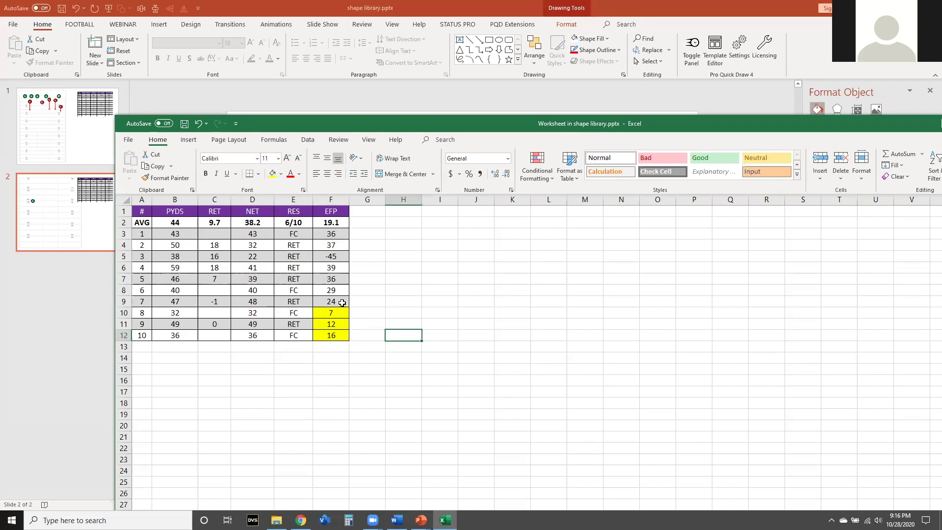
# - AutoFit all worksheet columns to their contents and close Excel back to the slide
pyautogui.click(406, 281)
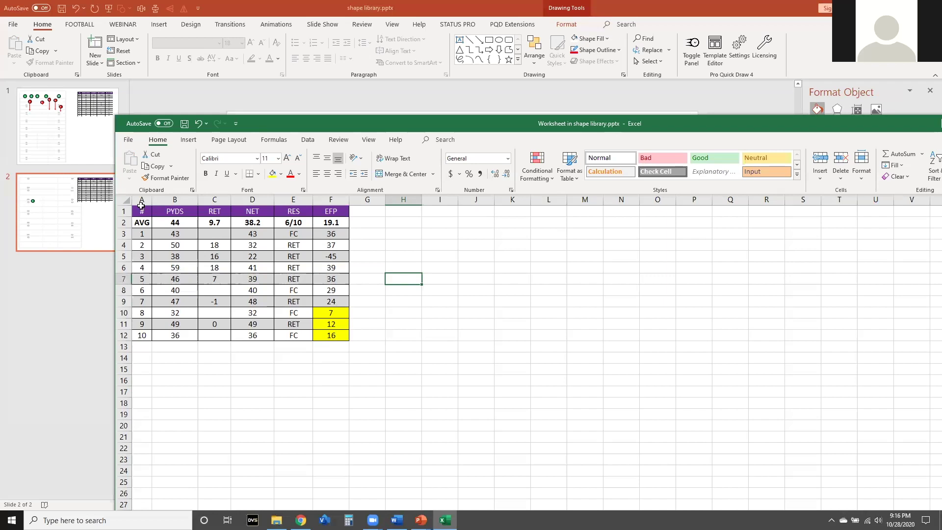
pyautogui.click(125, 199)
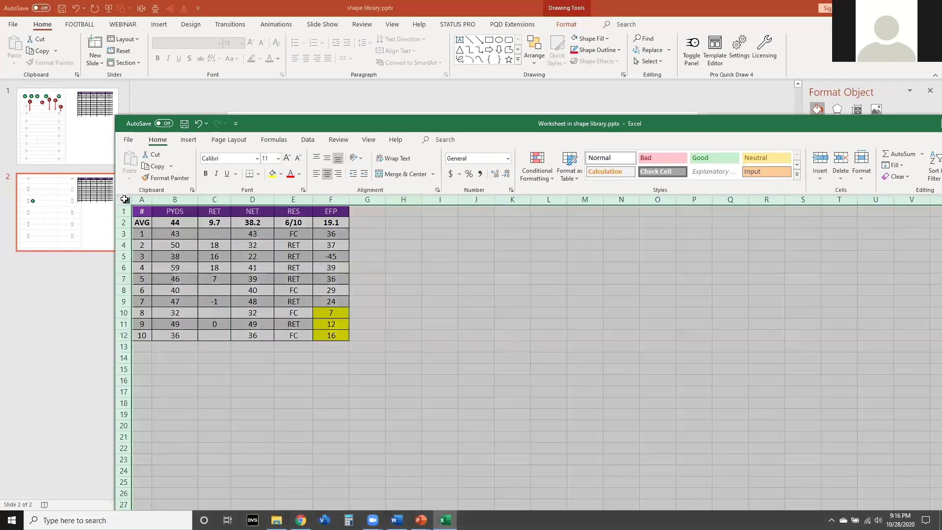
pyautogui.doubleClick(152, 199)
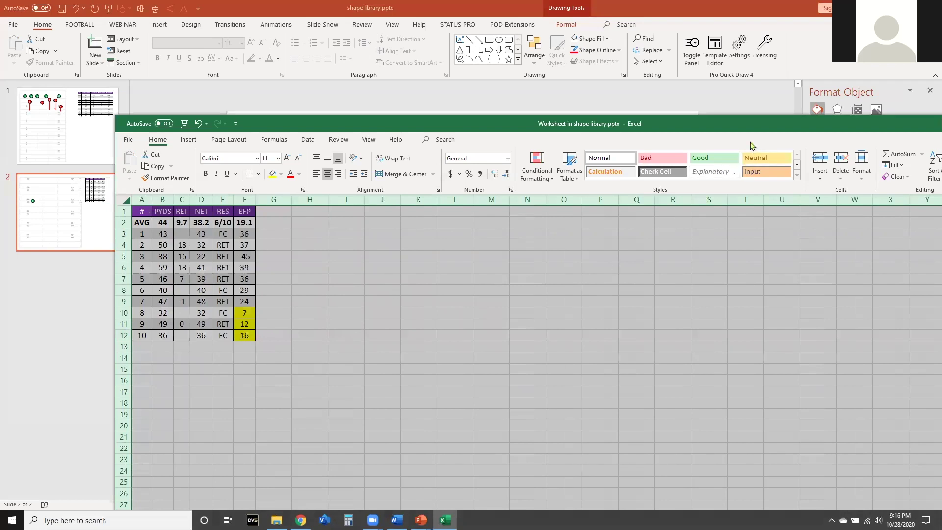
pyautogui.moveTo(752, 134); pyautogui.dragTo(587, 134)
pyautogui.click(890, 120)
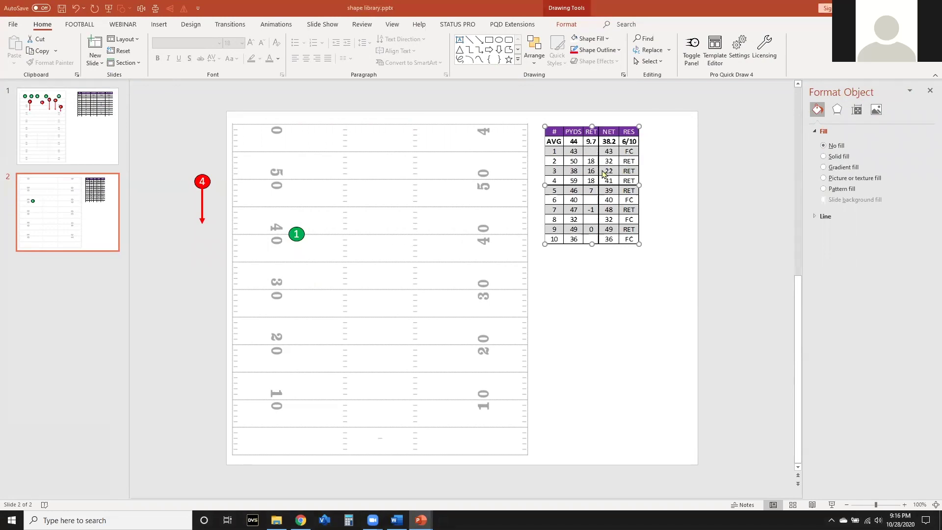
# - Widen the embedded punt table on slide 2 to reveal the EFP column
pyautogui.doubleClick(601, 170)
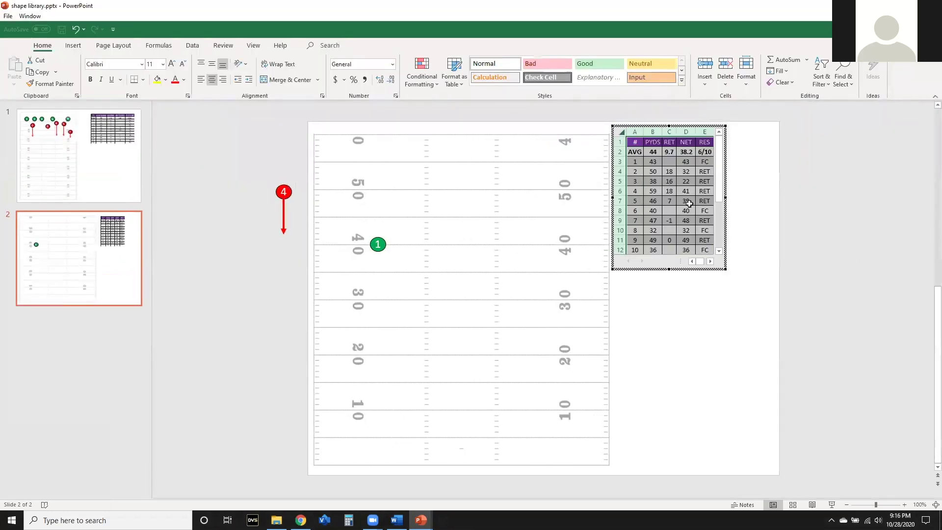
pyautogui.moveTo(727, 197); pyautogui.dragTo(744, 197)
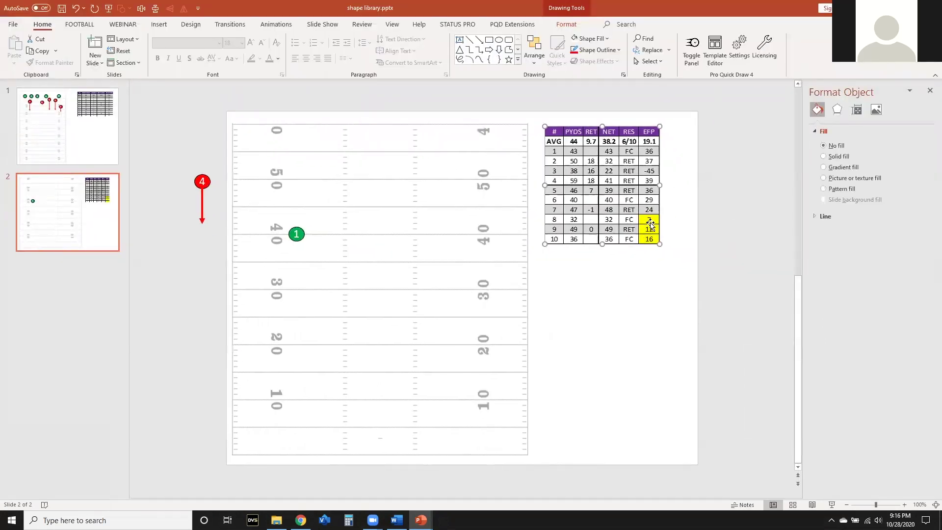
pyautogui.click(690, 305)
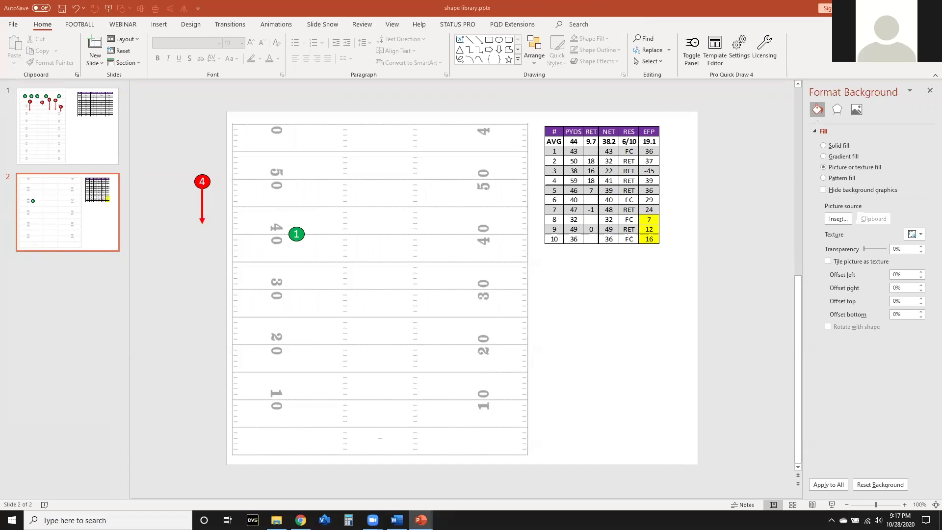
# - Duplicate the punt stats table below the original and open the copy's worksheet
pyautogui.click(597, 174)
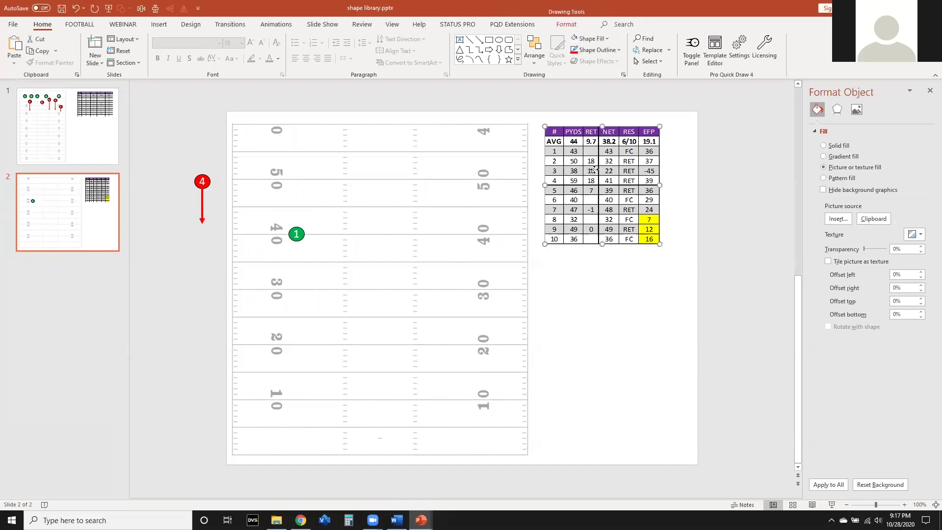
pyautogui.hotkey('ctrl', 'd')
pyautogui.moveTo(595, 185); pyautogui.dragTo(587, 338)
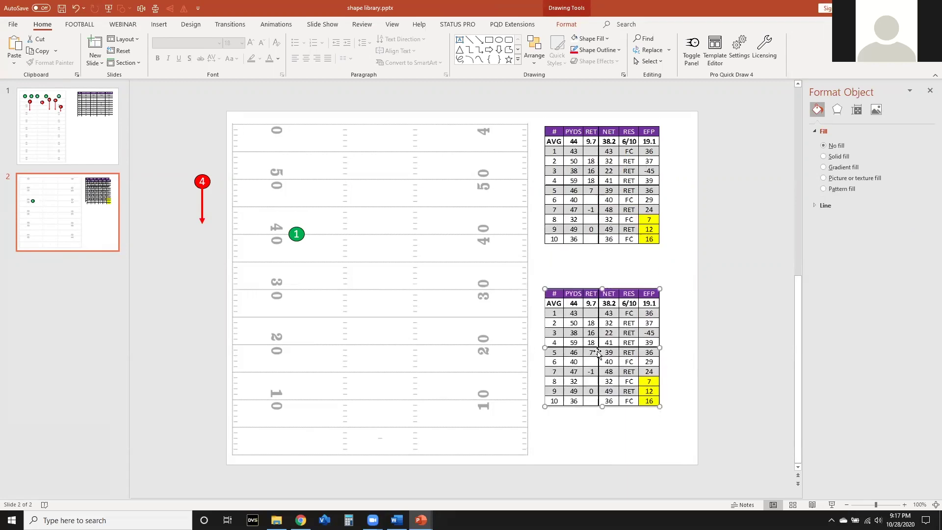
pyautogui.rightClick(572, 316)
pyautogui.moveTo(613, 381)
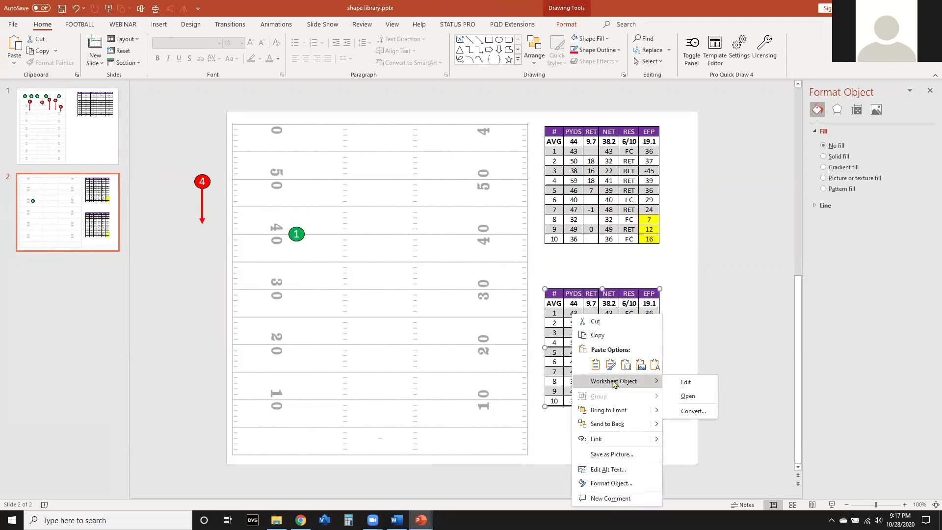
pyautogui.click(688, 396)
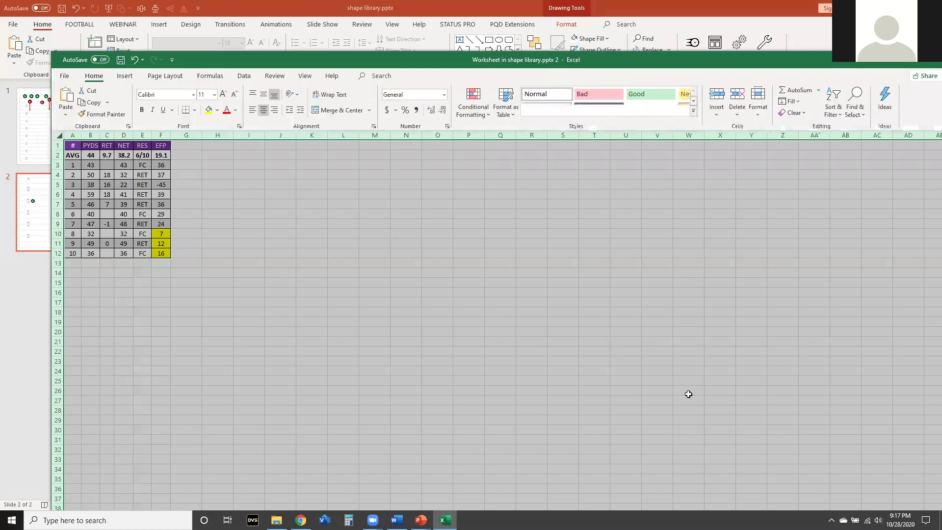
# - Paste the SNAP, GETOFF, OP and HANG timing table at A1 of the copy
pyautogui.click(163, 294)
pyautogui.moveTo(66, 145); pyautogui.dragTo(399, 388)
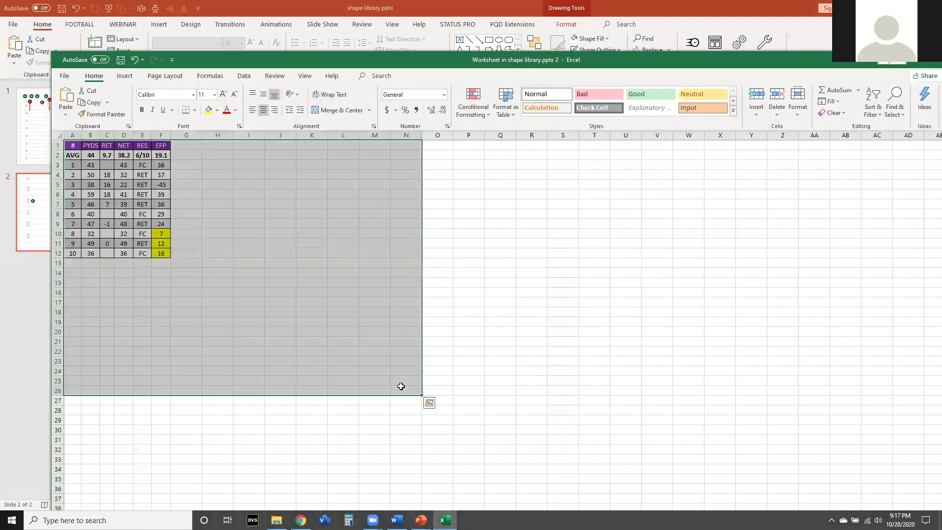
pyautogui.moveTo(73, 135); pyautogui.dragTo(193, 135)
pyautogui.moveTo(115, 135); pyautogui.dragTo(160, 136)
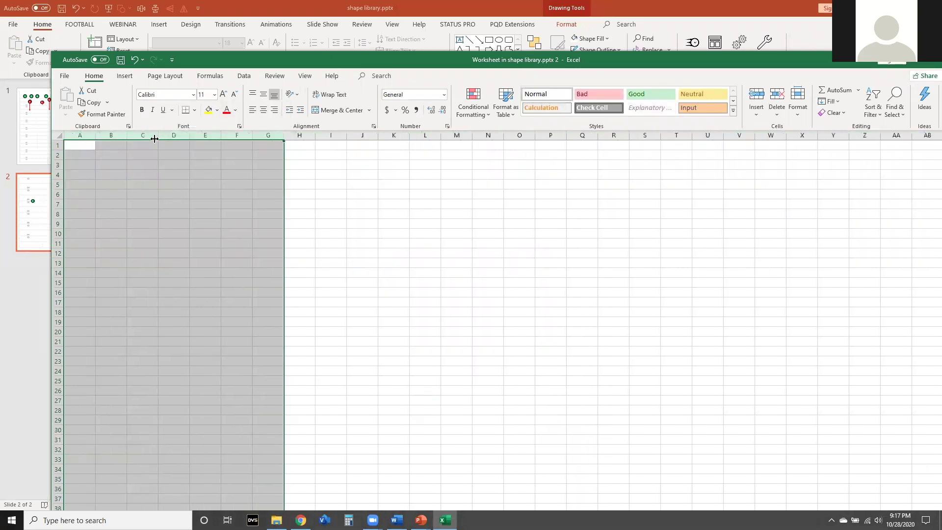
pyautogui.click(39, 132)
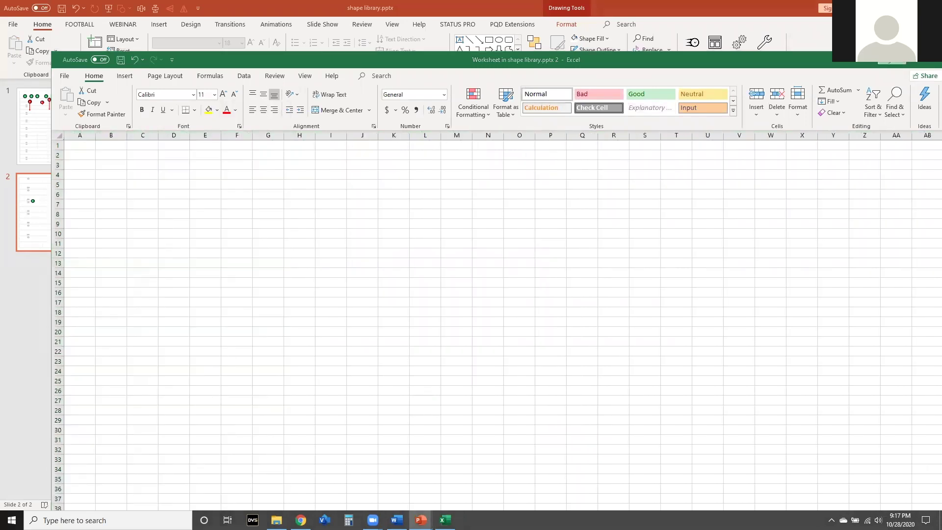
pyautogui.click(77, 145)
pyautogui.click(77, 145)
pyautogui.hotkey('ctrl', 'v')
pyautogui.click(168, 291)
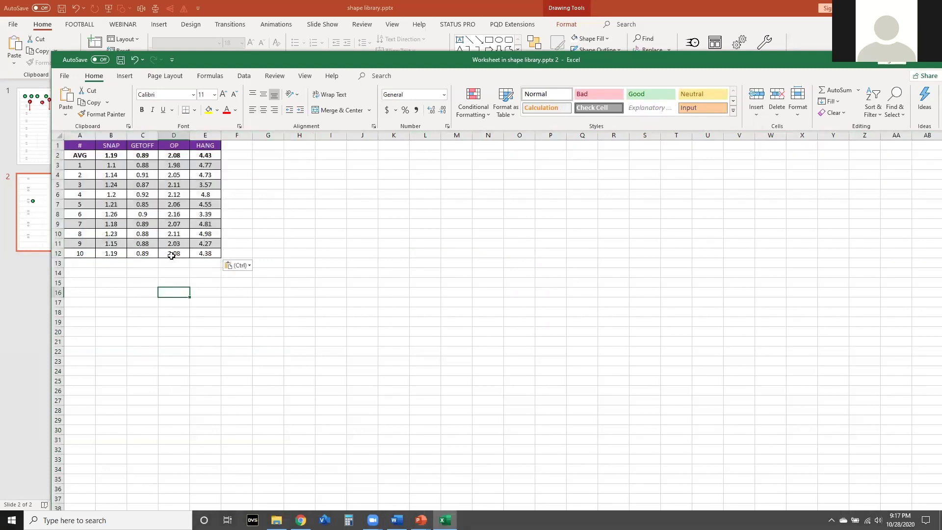
# - Check the OP average, AutoFit all columns, and close the worksheet
pyautogui.click(122, 147)
pyautogui.press('Right')
pyautogui.press('Right')
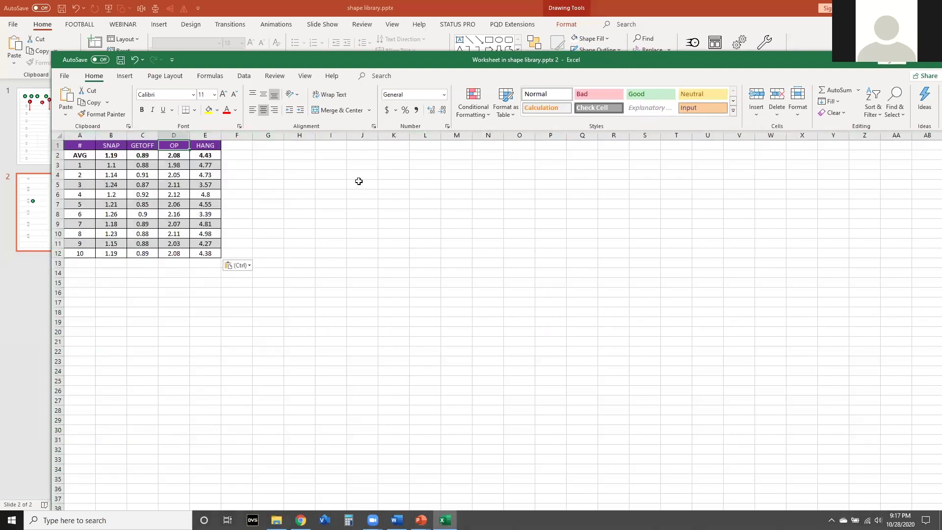
pyautogui.press('Down')
pyautogui.press('Left')
pyautogui.press('Left')
pyautogui.press('Right')
pyautogui.press('Right')
pyautogui.press('Right')
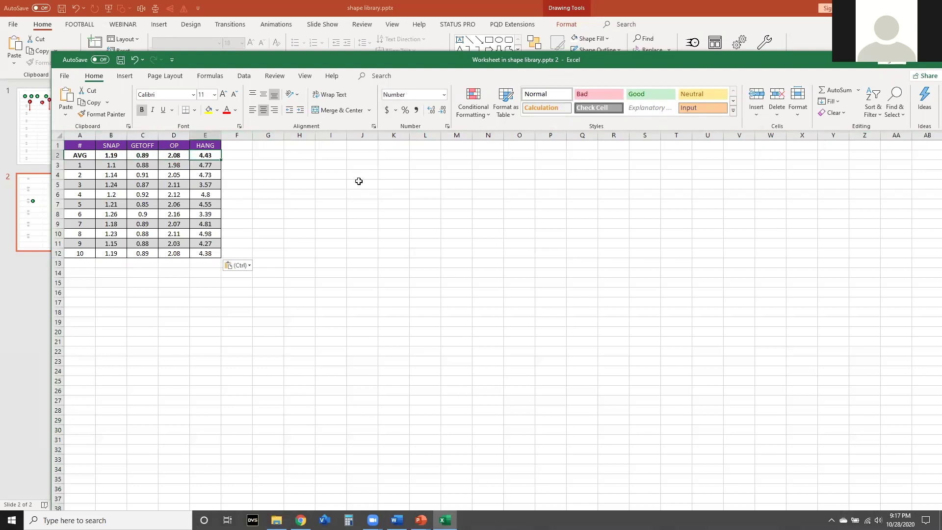
pyautogui.click(60, 135)
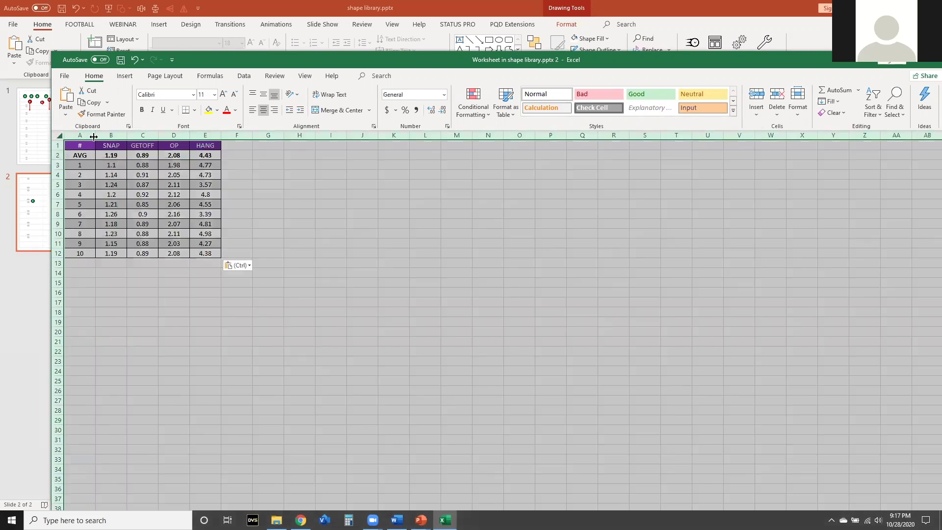
pyautogui.doubleClick(97, 136)
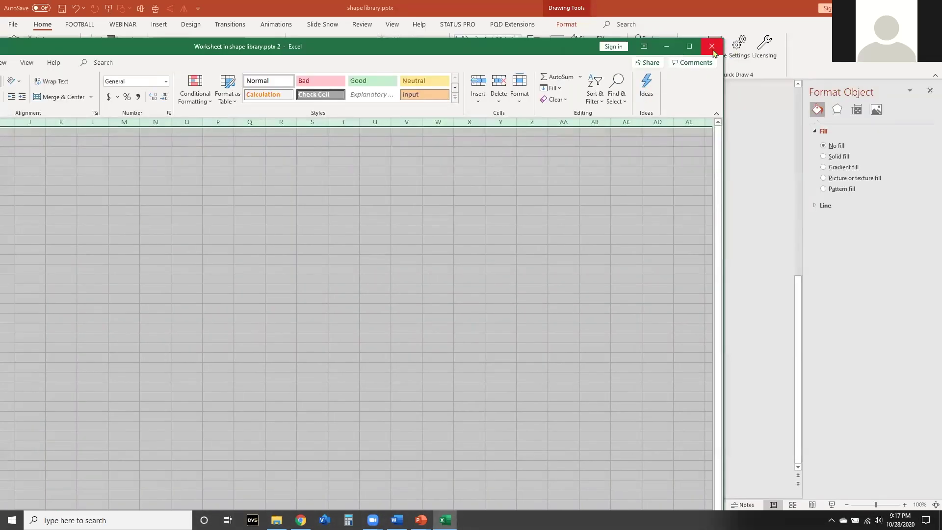
pyautogui.click(714, 44)
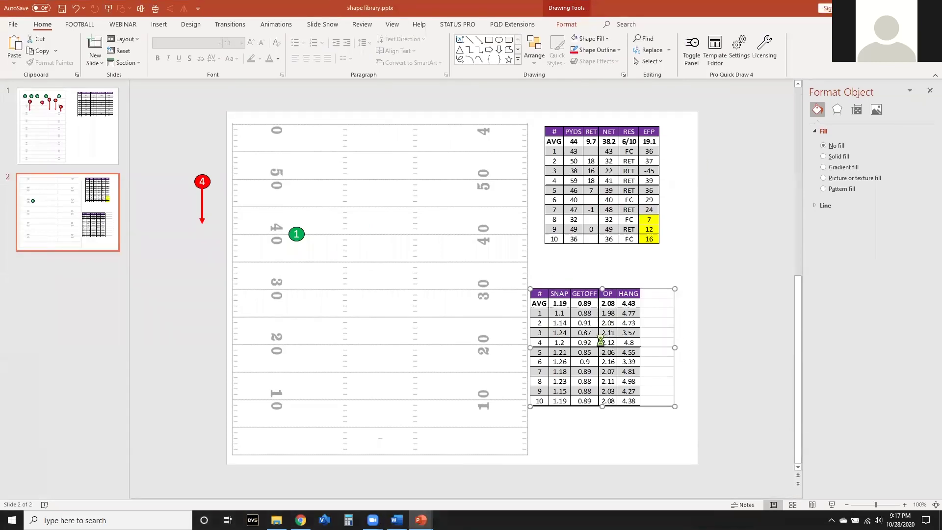
# - Trim the second embedded table's visible area to fit the timing data
pyautogui.doubleClick(601, 342)
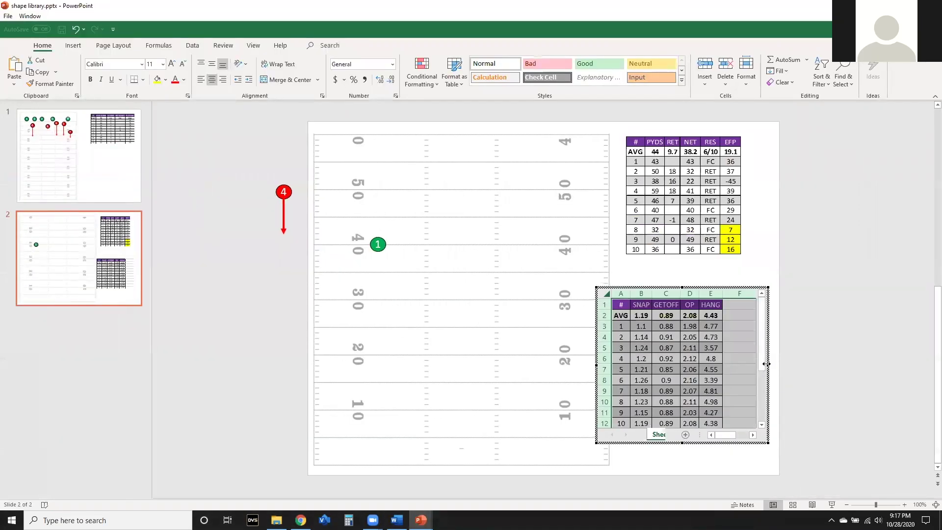
pyautogui.moveTo(768, 368); pyautogui.dragTo(736, 364)
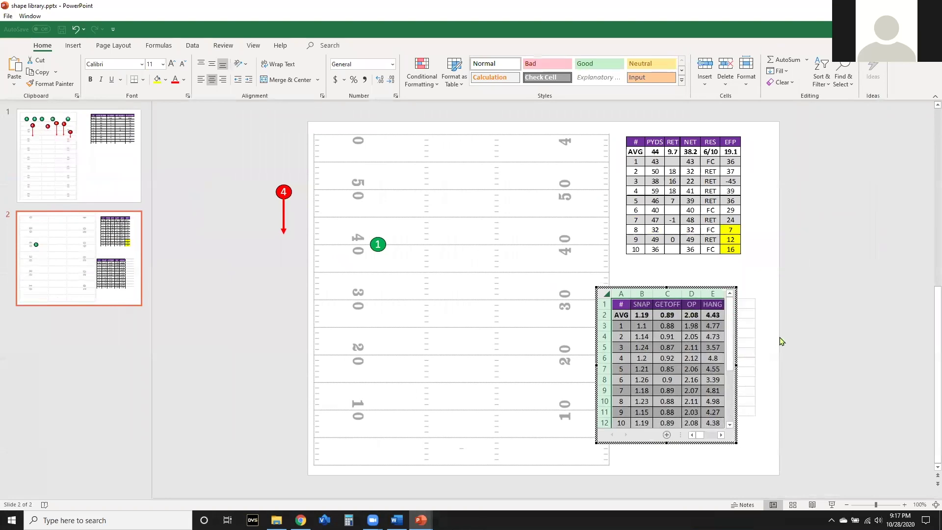
pyautogui.click(796, 328)
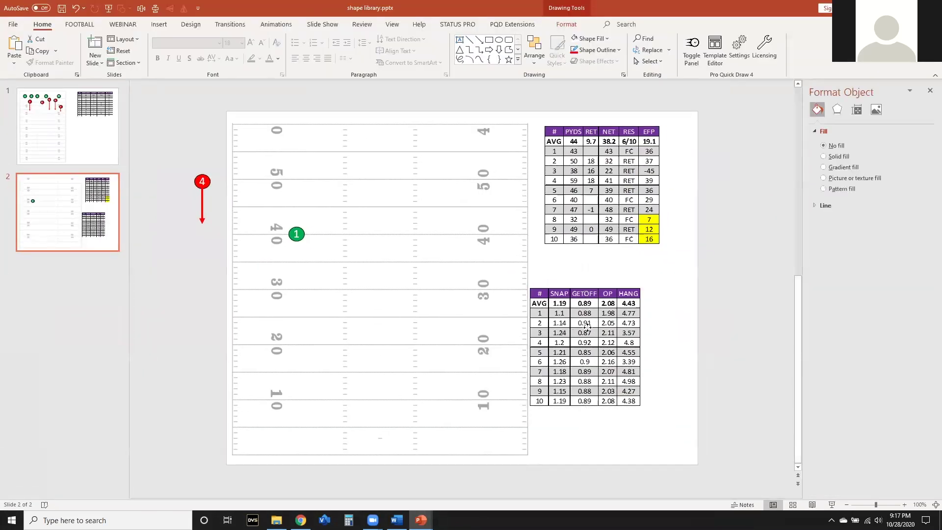
# - Nudge green circle 1 slightly upward on the field
pyautogui.click(680, 303)
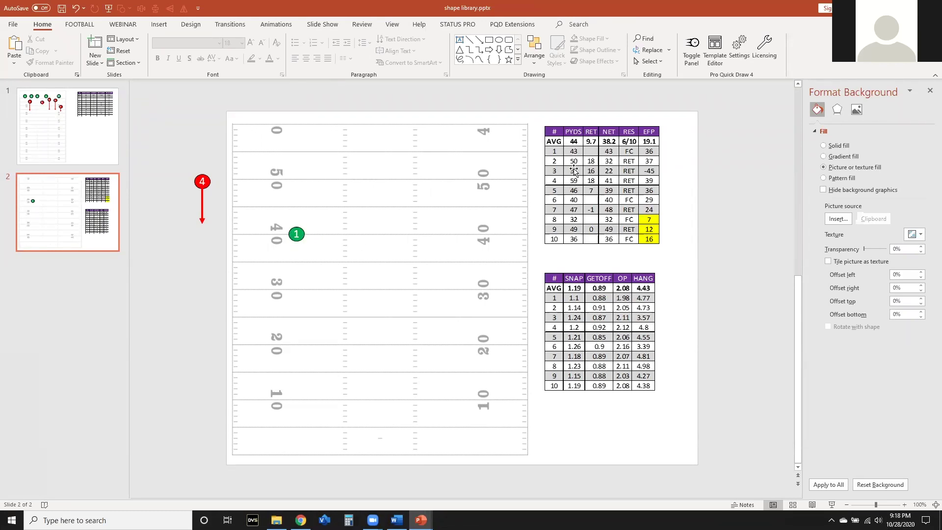
pyautogui.click(298, 236)
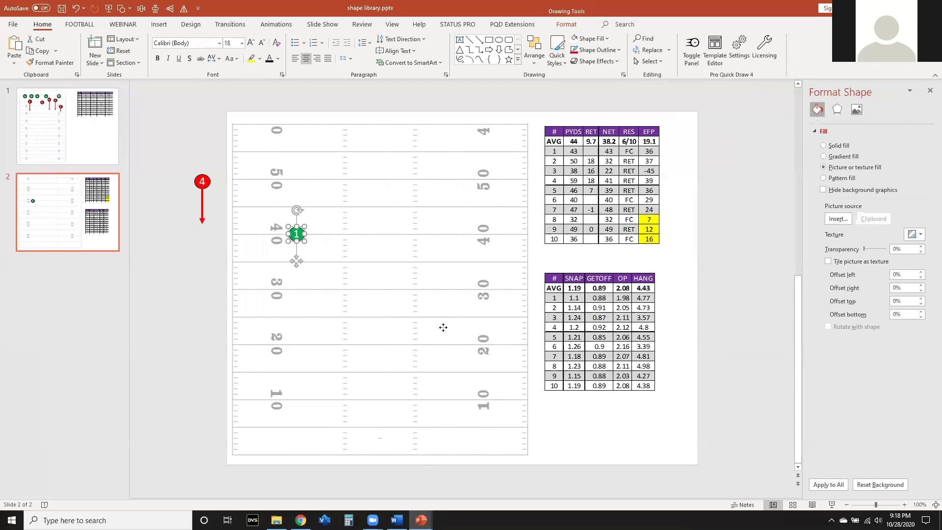
pyautogui.press('Up')
pyautogui.press('Up')
pyautogui.press('Up')
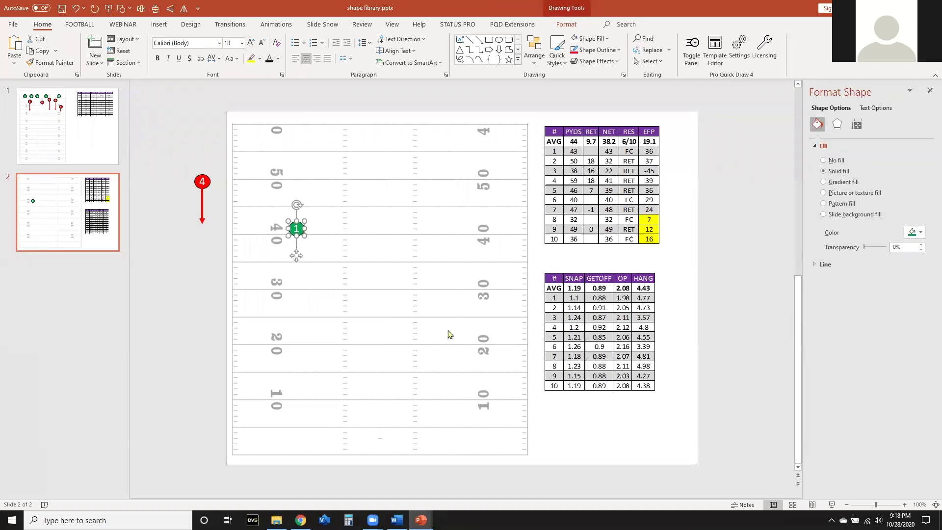
pyautogui.press('Up')
pyautogui.press('Up')
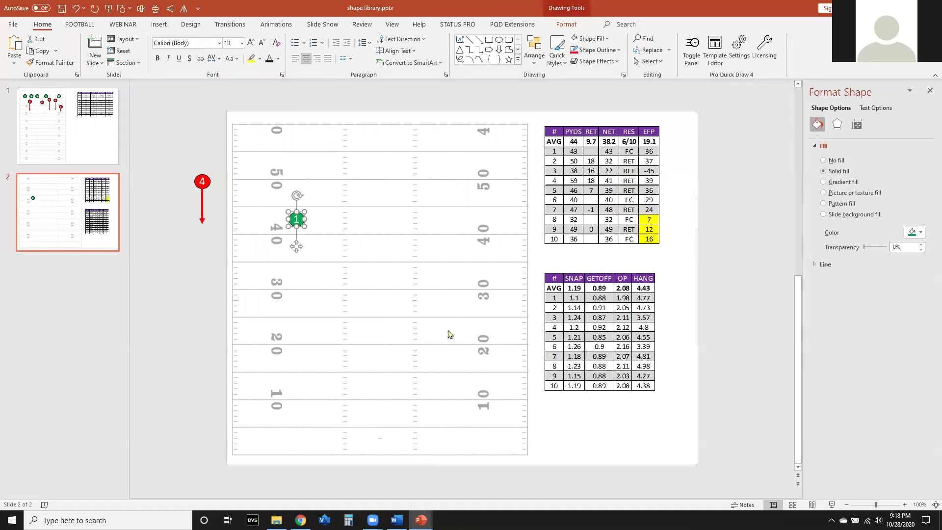
# - Duplicate circle 1 and renumber the copy as 2
pyautogui.hotkey('ctrl', 'd')
pyautogui.press('Right')
pyautogui.press('Right')
pyautogui.press('Right')
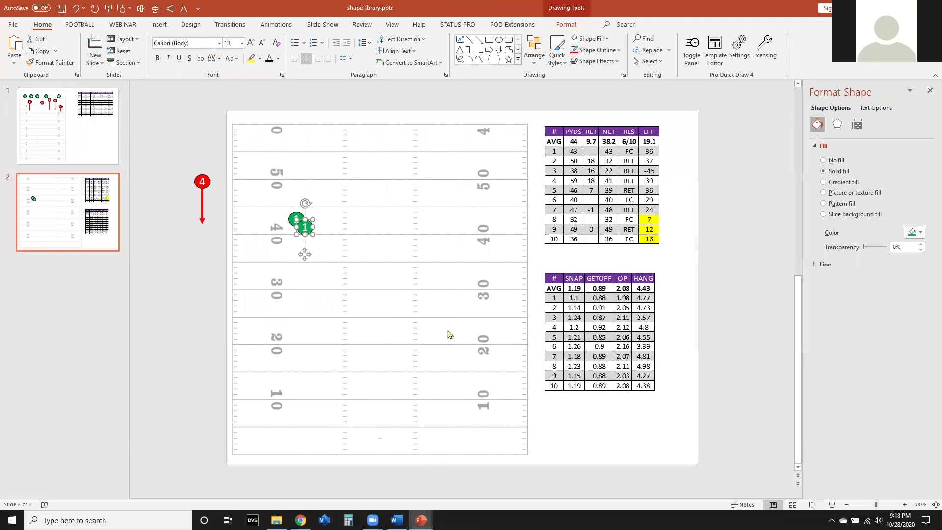
pyautogui.press('Up')
pyautogui.press('Up')
pyautogui.press('Up')
pyautogui.press('Up')
pyautogui.press('Up')
pyautogui.press('Up')
pyautogui.press('Up')
pyautogui.press('Up')
pyautogui.press('Up')
pyautogui.press('Up')
pyautogui.press('Up')
pyautogui.press('Up')
pyautogui.press('Up')
pyautogui.press('Up')
pyautogui.press('Up')
pyautogui.press('Up')
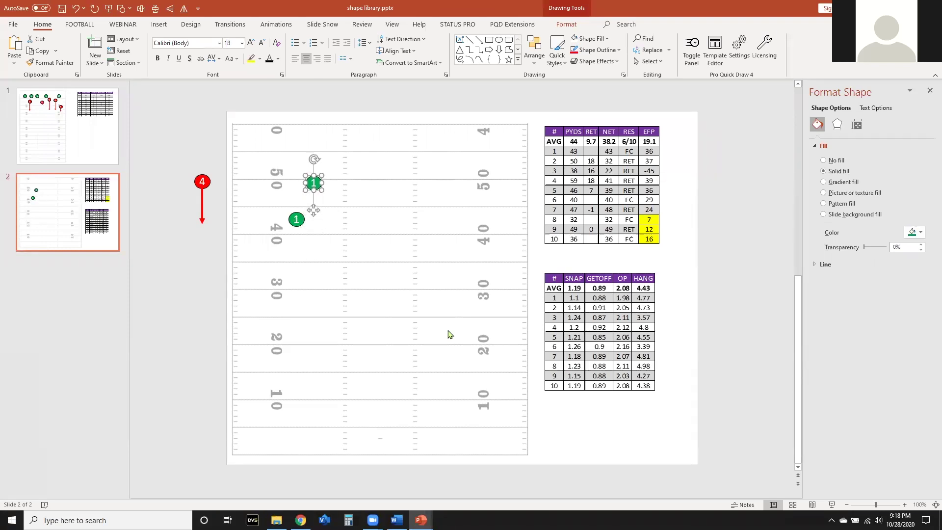
pyautogui.doubleClick(314, 179)
pyautogui.write('2')
pyautogui.click(343, 201)
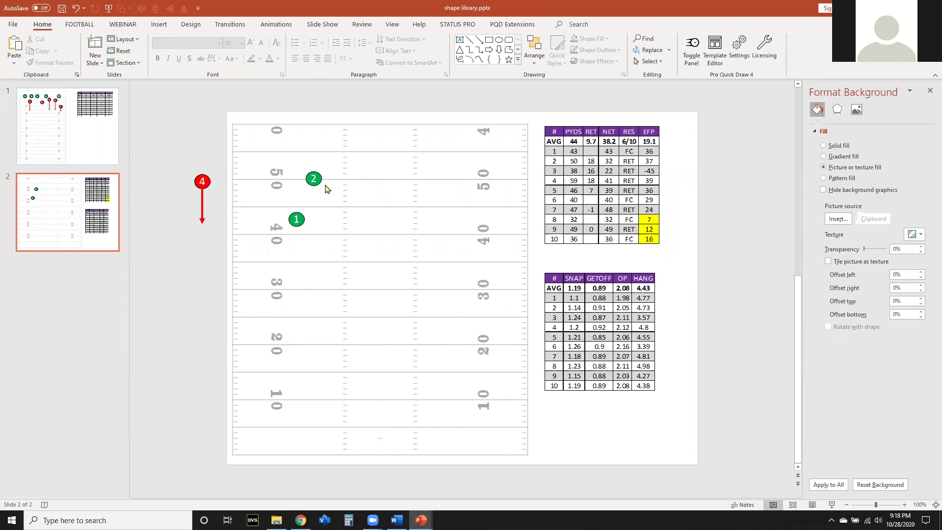
# - Move circle 2 right near the 50 and circle 1 to mid-field above the 40
pyautogui.click(314, 209)
pyautogui.moveTo(315, 209); pyautogui.dragTo(463, 208)
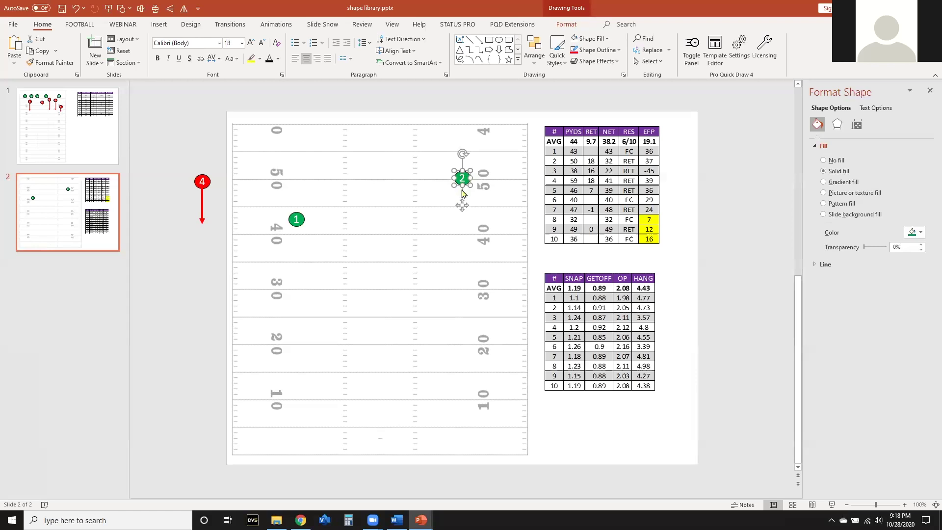
pyautogui.click(296, 220)
pyautogui.moveTo(297, 244); pyautogui.dragTo(343, 244)
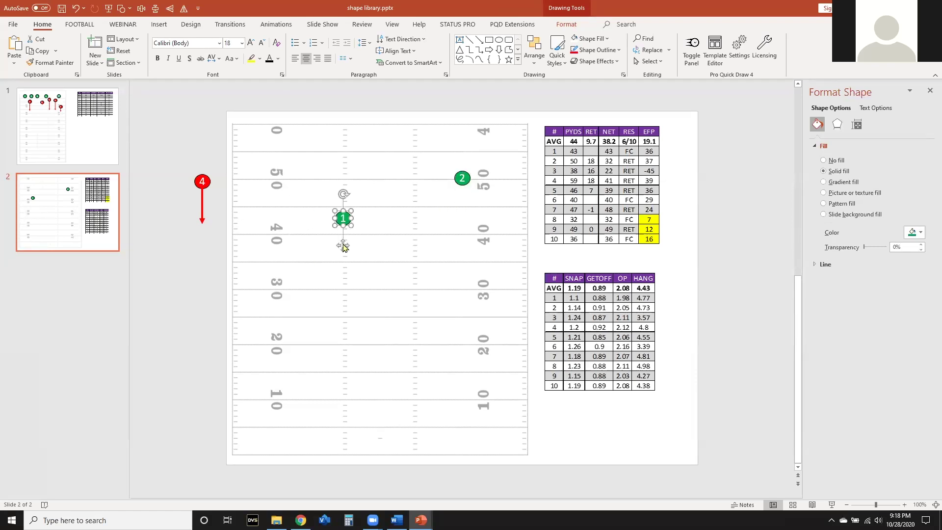
pyautogui.click(384, 241)
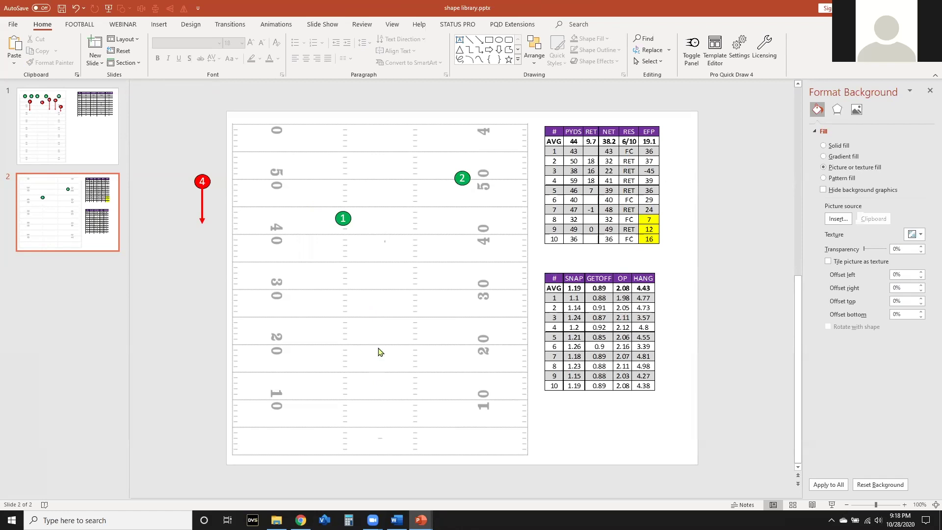
pyautogui.click(509, 50)
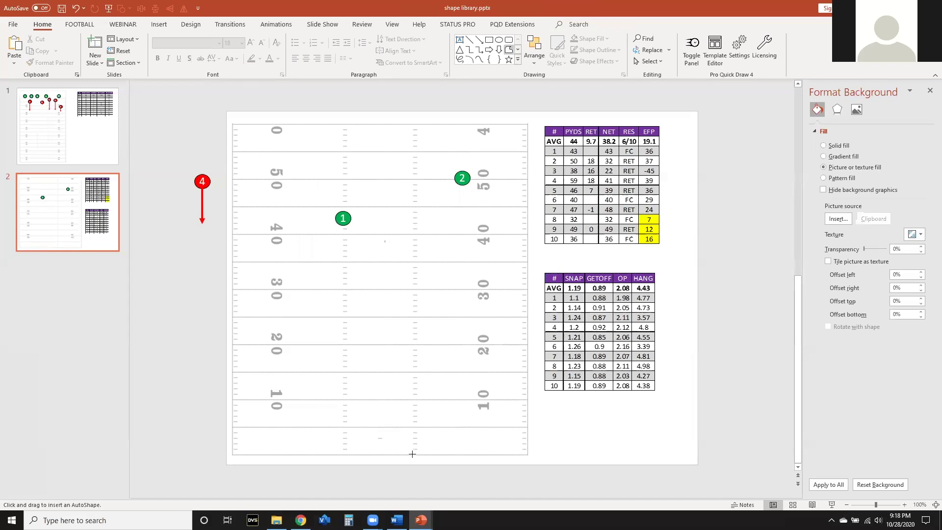
pyautogui.moveTo(413, 454)
pyautogui.mouseDown()
pyautogui.moveTo(383, 296)
pyautogui.moveTo(342, 219)
pyautogui.mouseUp()
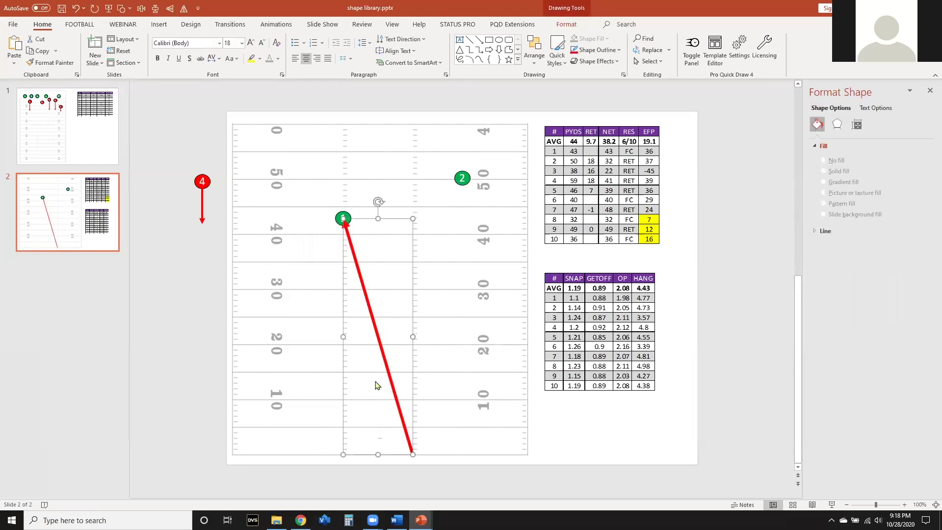
pyautogui.moveTo(370, 274); pyautogui.dragTo(349, 267)
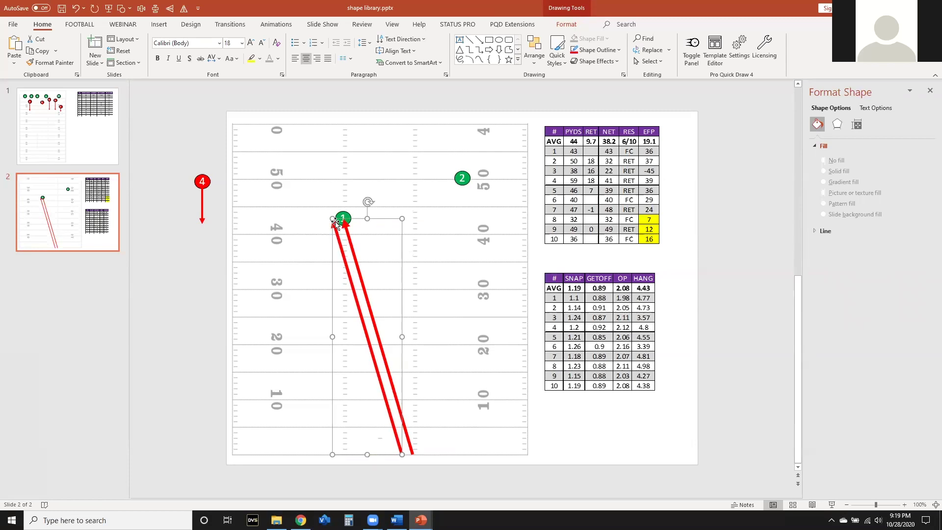
pyautogui.moveTo(333, 218); pyautogui.dragTo(461, 179)
pyautogui.click(493, 266)
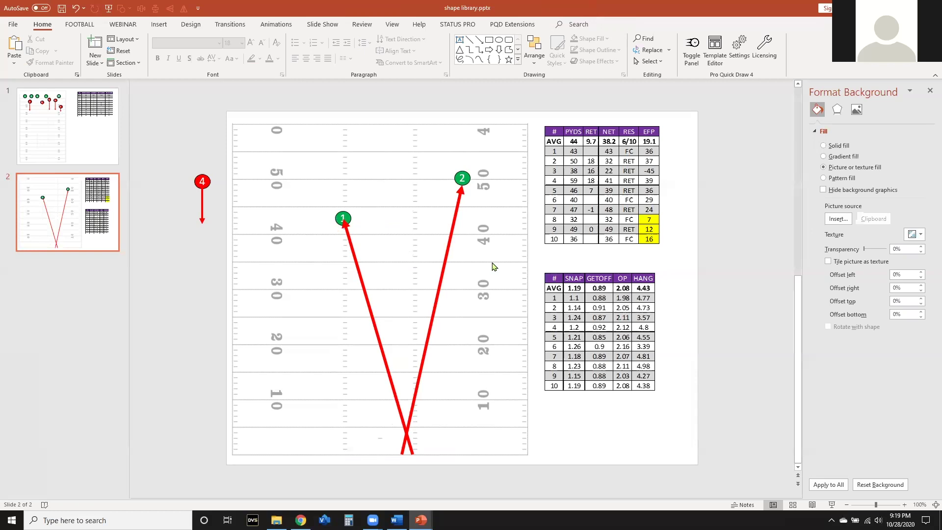
pyautogui.click(449, 260)
pyautogui.press('Delete')
pyautogui.press('Delete')
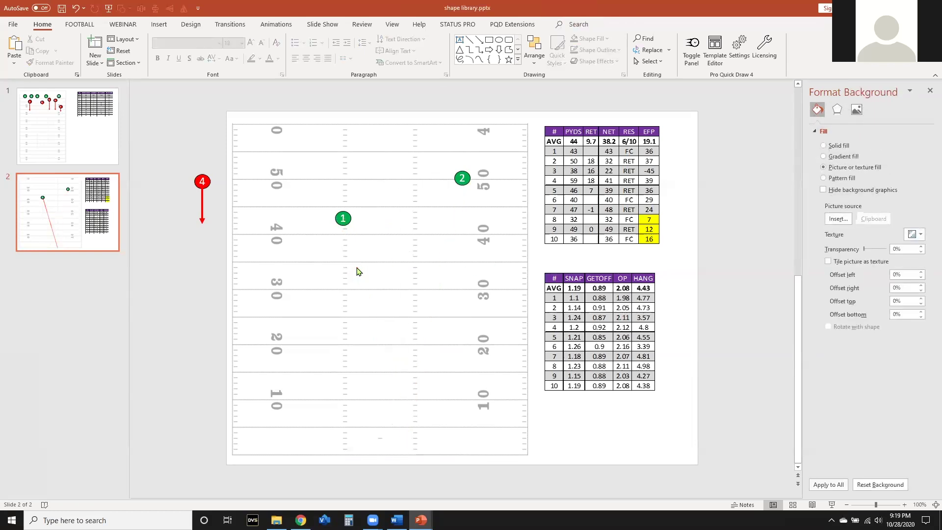
pyautogui.click(203, 201)
# - Place the red arrow just below circle 2 and extend its tip to the 30-yard line
pyautogui.moveTo(203, 201)
pyautogui.mouseDown()
pyautogui.moveTo(294, 276)
pyautogui.moveTo(348, 280)
pyautogui.moveTo(497, 257)
pyautogui.moveTo(420, 264)
pyautogui.mouseUp()
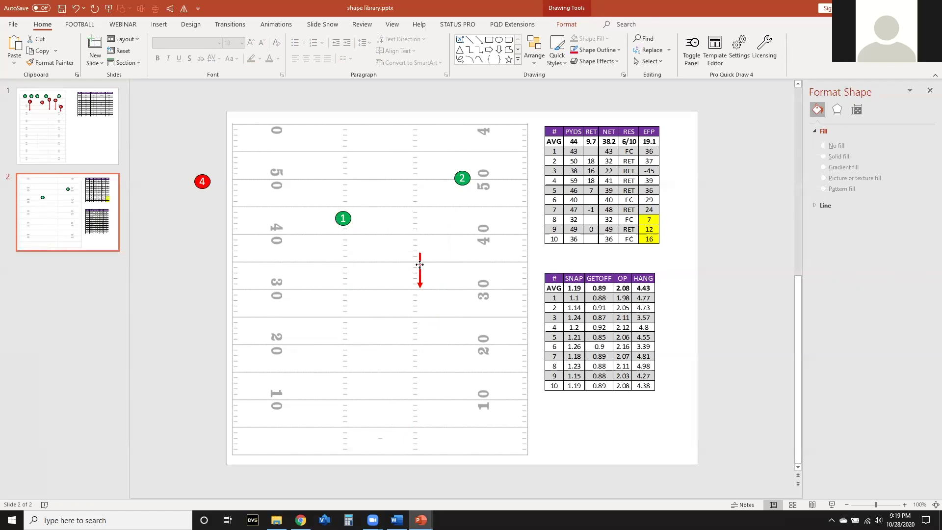
pyautogui.moveTo(420, 264); pyautogui.dragTo(462, 275)
pyautogui.scroll(10, 463, 277)
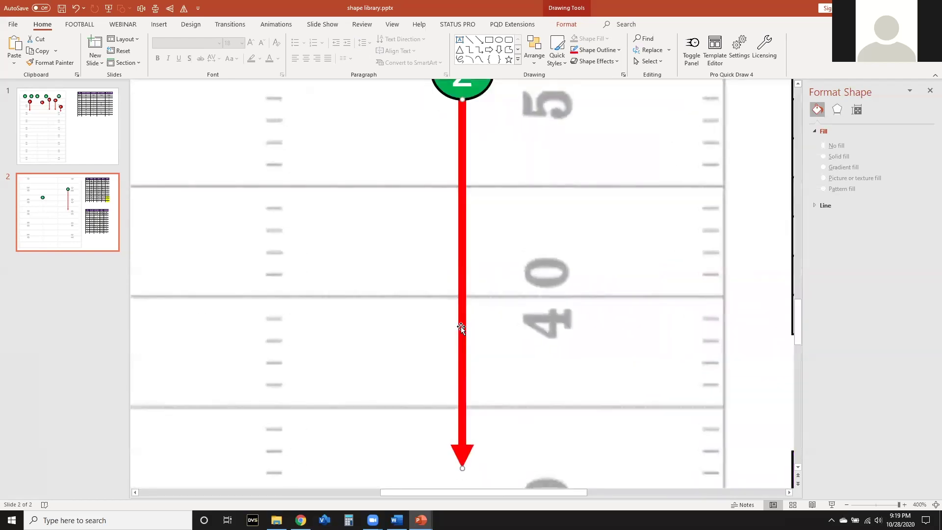
pyautogui.moveTo(461, 322); pyautogui.dragTo(463, 335)
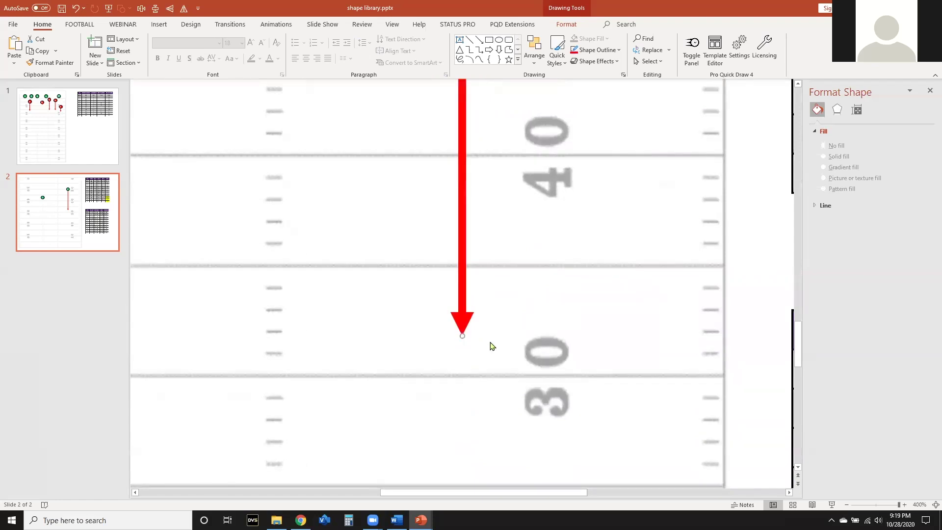
pyautogui.scroll(-10, 489, 347)
pyautogui.scroll(-5, 492, 346)
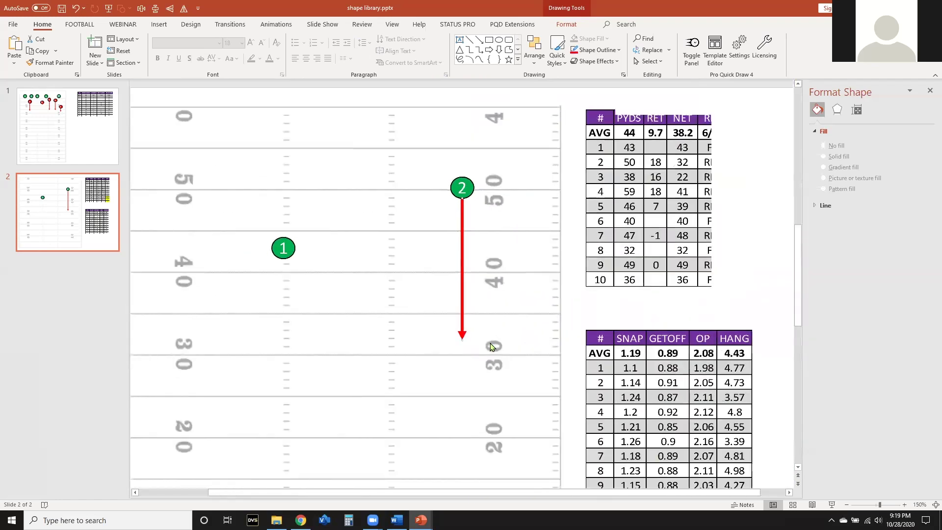
pyautogui.click(495, 336)
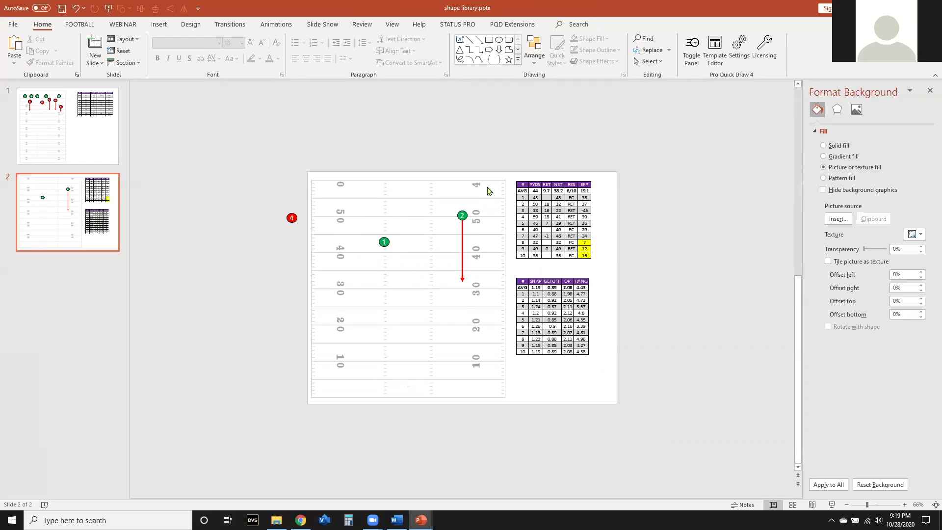
# - Delete players 4, 1 and 2 with their arrow, then undo to restore them
pyautogui.moveTo(252, 169); pyautogui.dragTo(494, 337)
pyautogui.press('Delete')
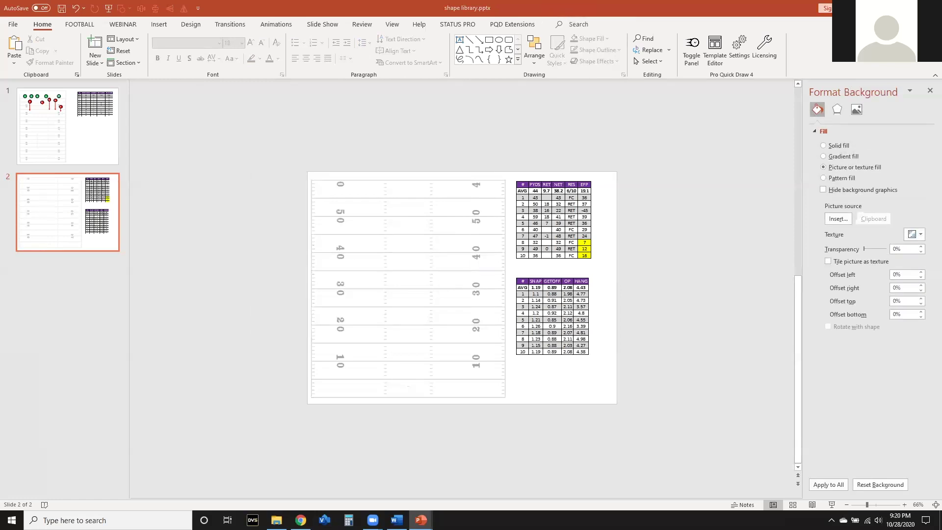
pyautogui.hotkey('ctrl', 'z')
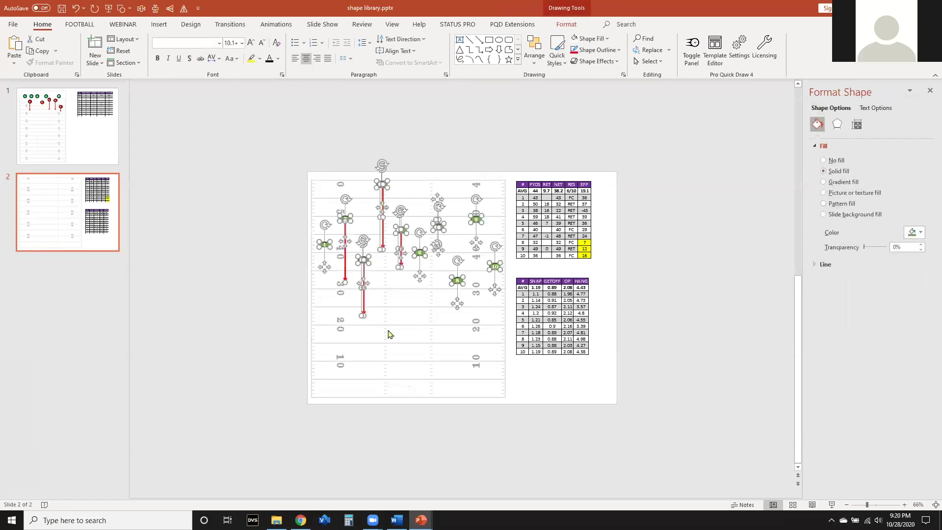
pyautogui.click(388, 334)
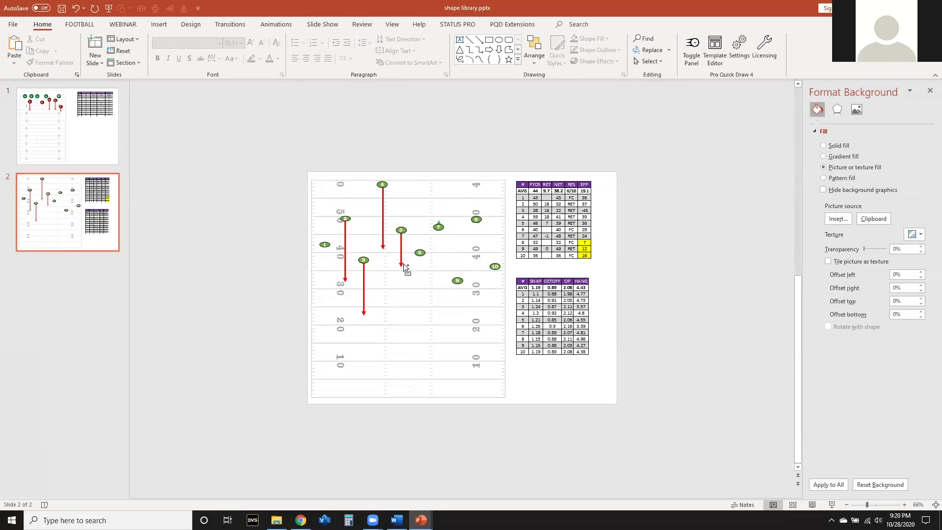
pyautogui.keyDown('ctrl'); pyautogui.scroll(1, 407, 269); pyautogui.keyUp('ctrl')
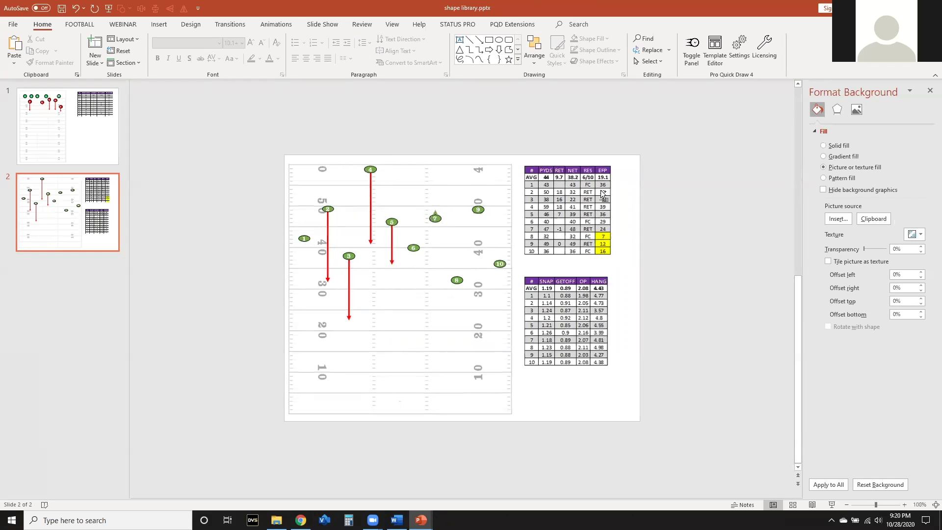
pyautogui.scroll(4, 602, 193)
pyautogui.click(600, 121)
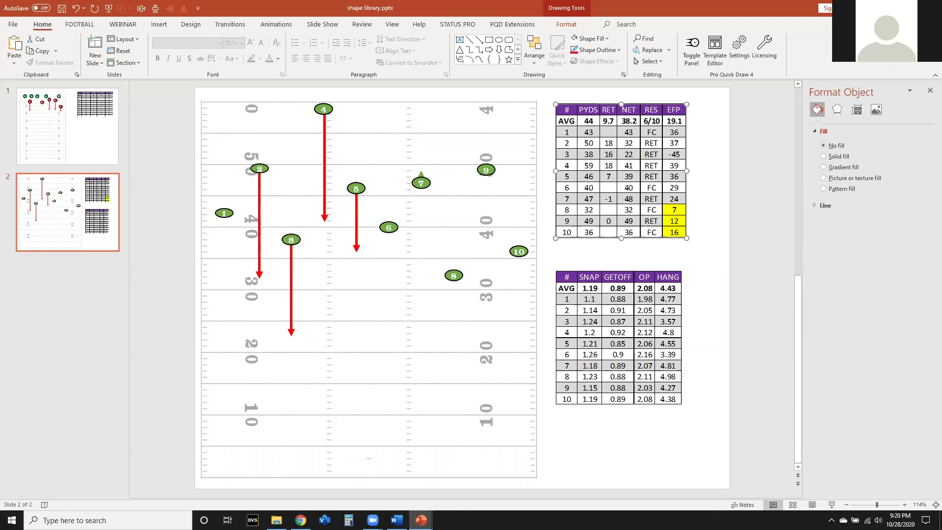
# - Paste the Field Goal Chart slide after slide 2, keeping its source formatting
pyautogui.click(81, 291)
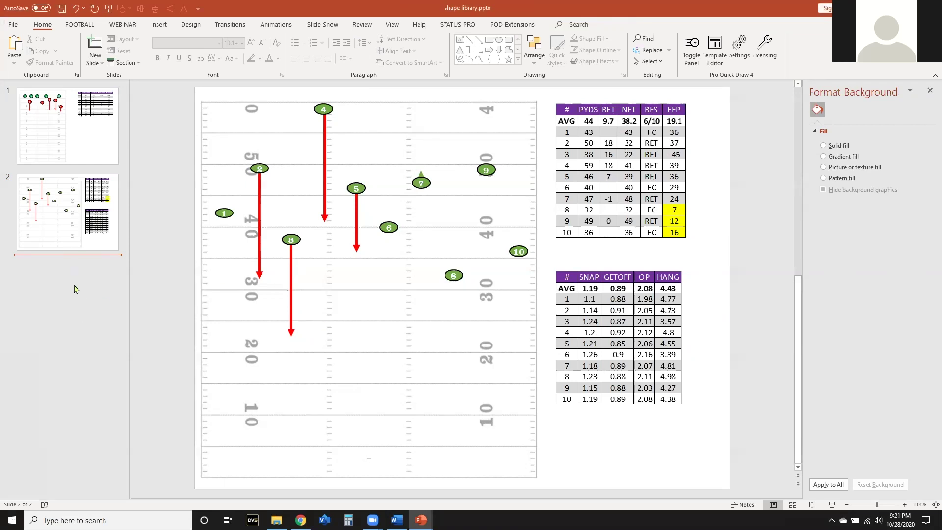
pyautogui.hotkey('ctrl', 'v')
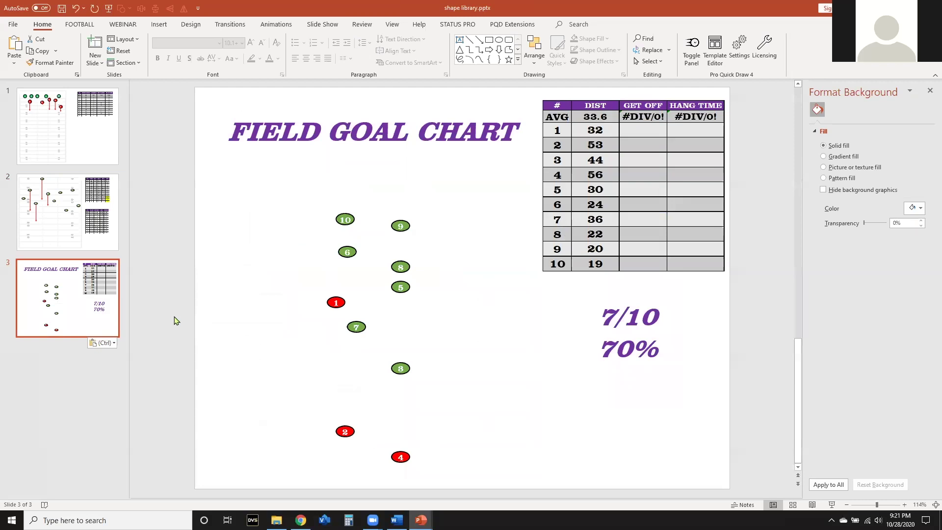
pyautogui.press('Up')
pyautogui.click(53, 311)
pyautogui.press('Delete')
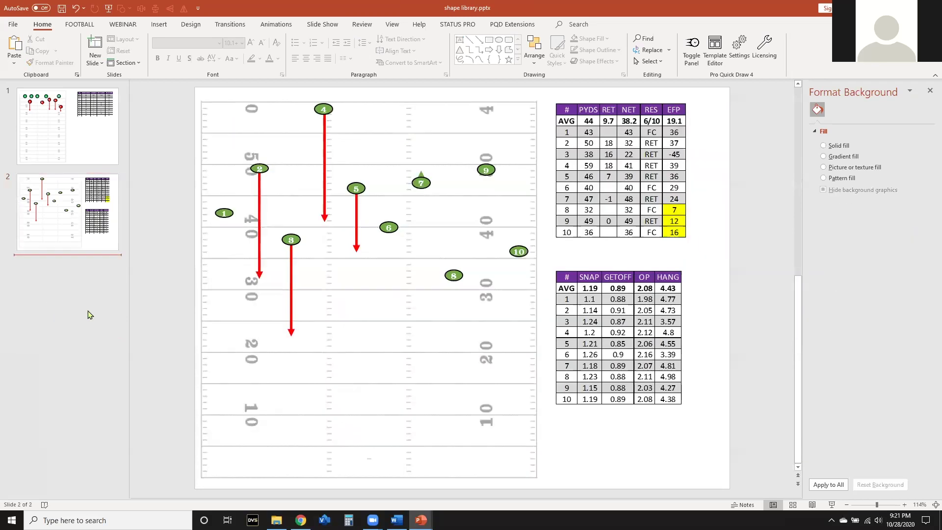
pyautogui.rightClick(54, 290)
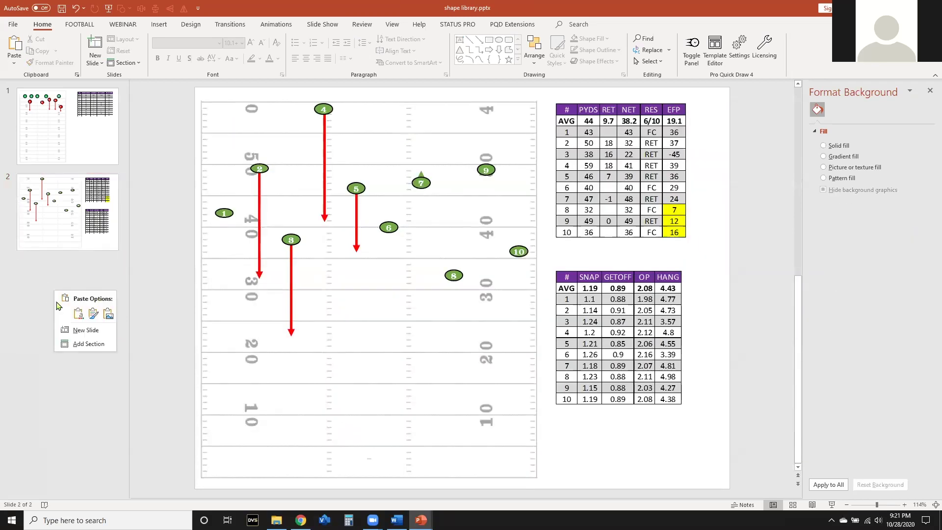
pyautogui.click(94, 313)
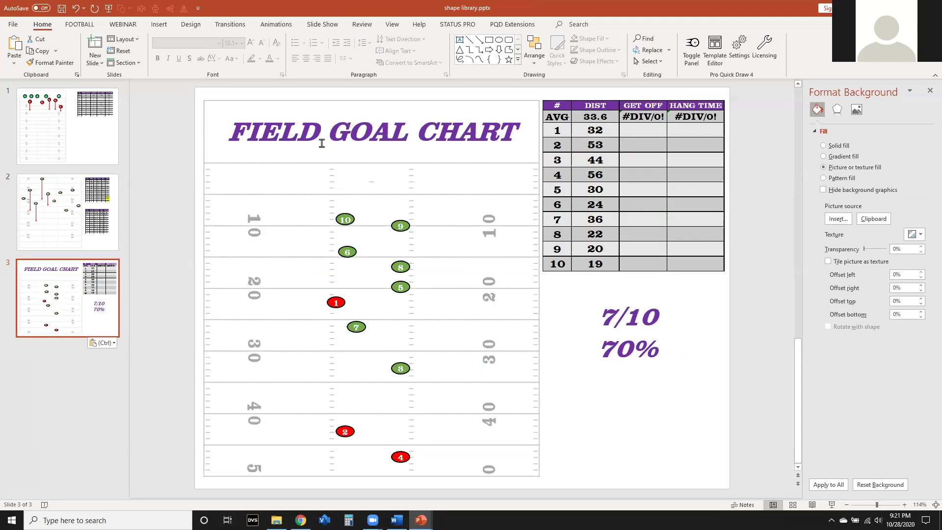
pyautogui.click(446, 326)
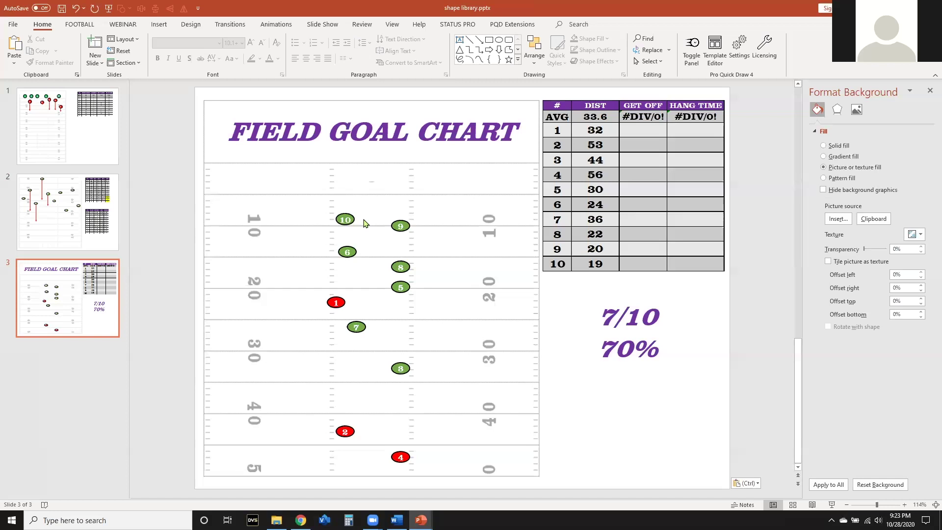
# - Duplicate slide 3 as slide 4 and delete its FIELD GOAL CHART title
pyautogui.click(49, 291)
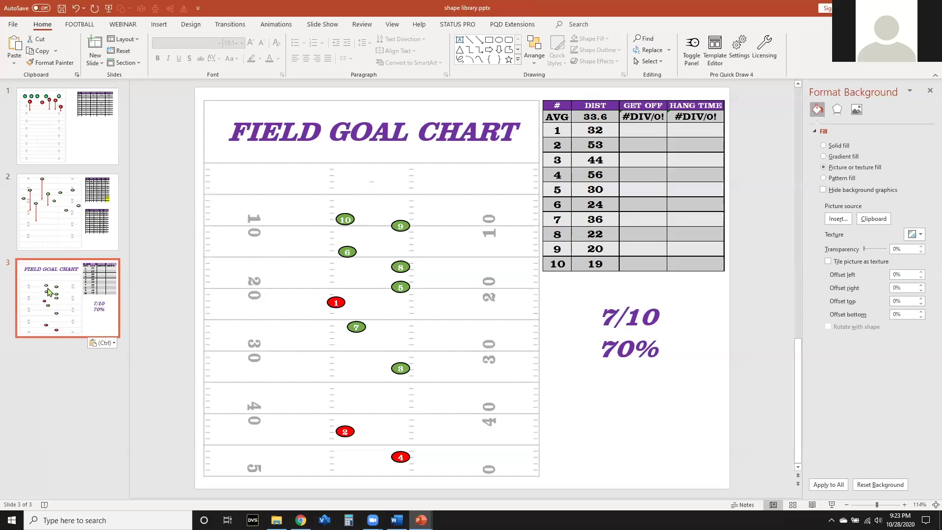
pyautogui.hotkey('ctrl', 'd')
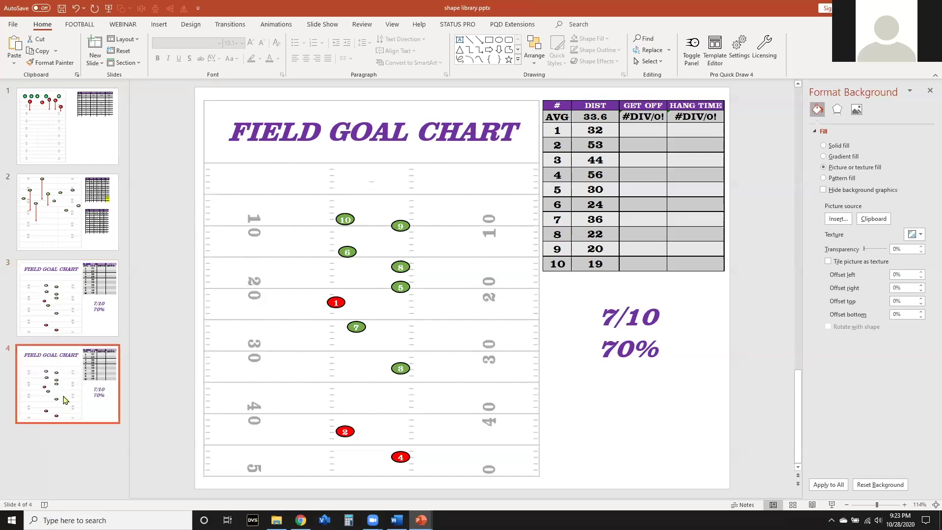
pyautogui.click(248, 125)
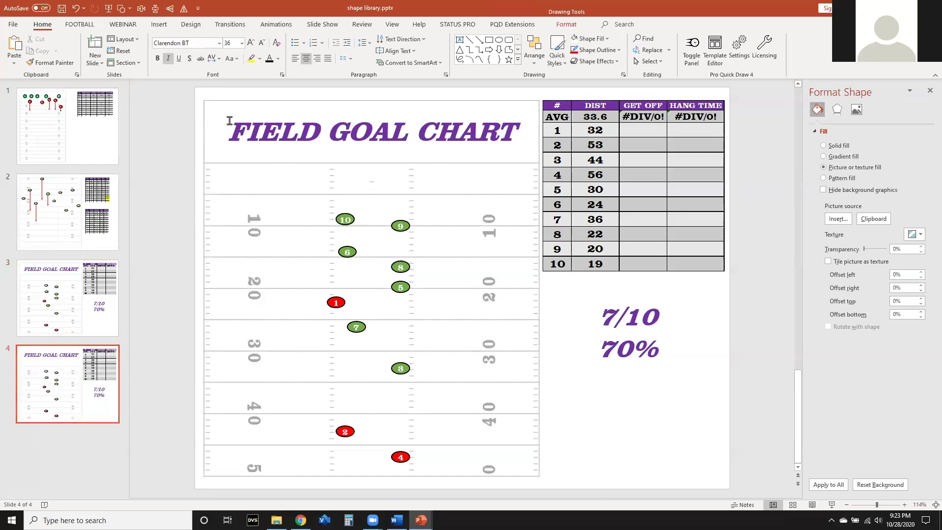
pyautogui.click(214, 111)
pyautogui.press('Delete')
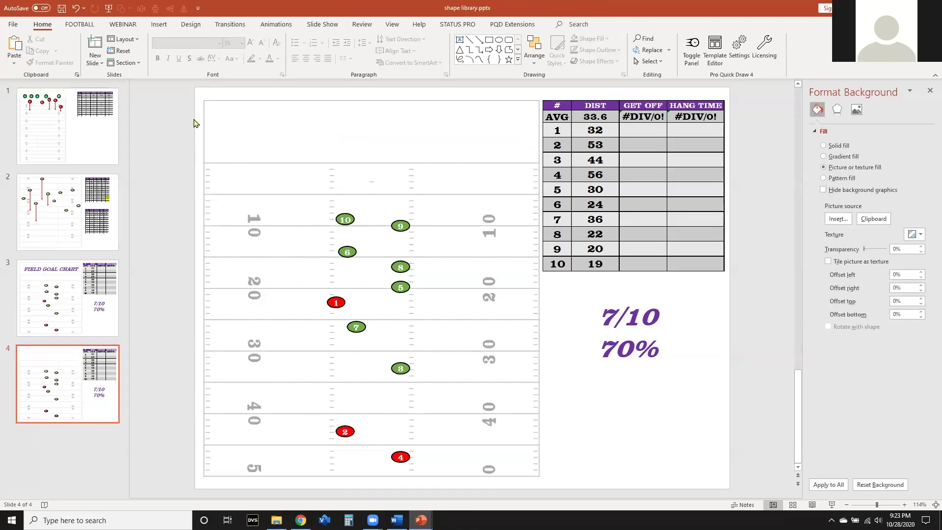
# - Delete the distance table and the 7/10 70% text box from slide 4
pyautogui.click(557, 102)
pyautogui.press('Delete')
pyautogui.moveTo(527, 192); pyautogui.dragTo(755, 415)
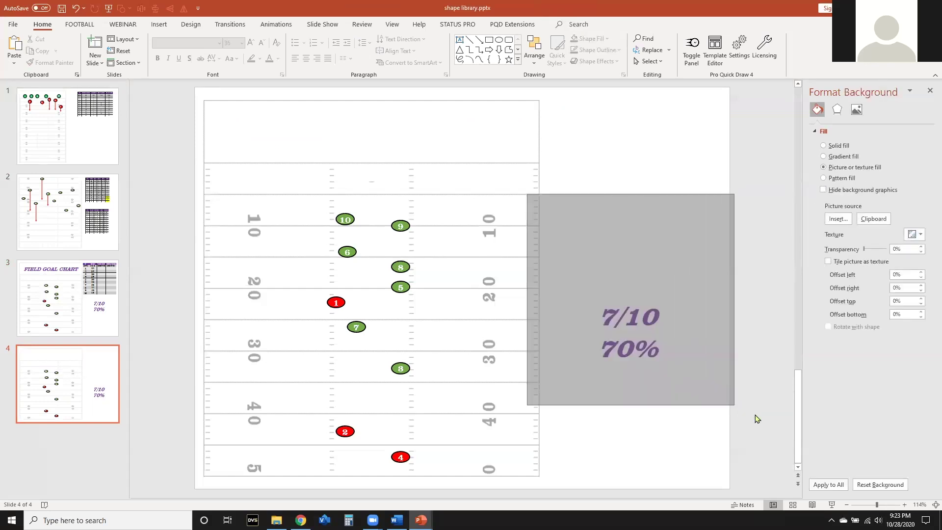
pyautogui.click(599, 355)
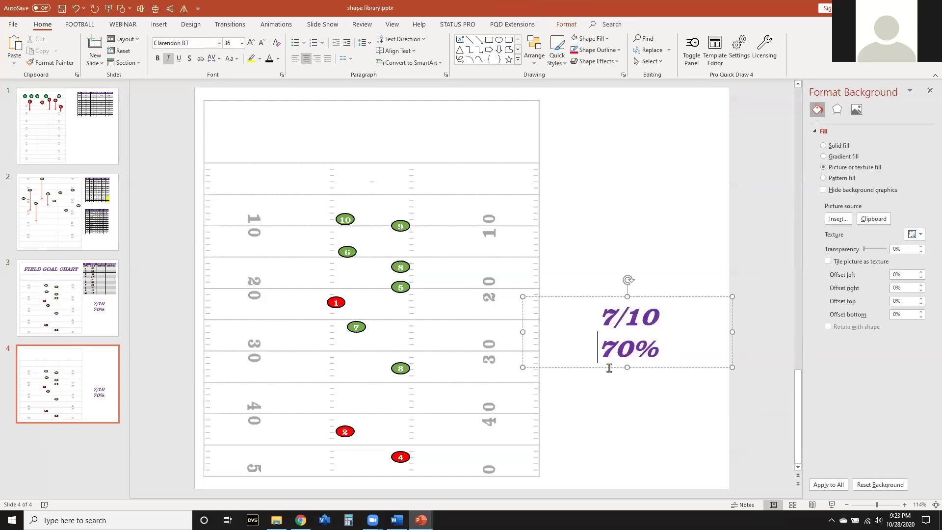
pyautogui.press('Delete')
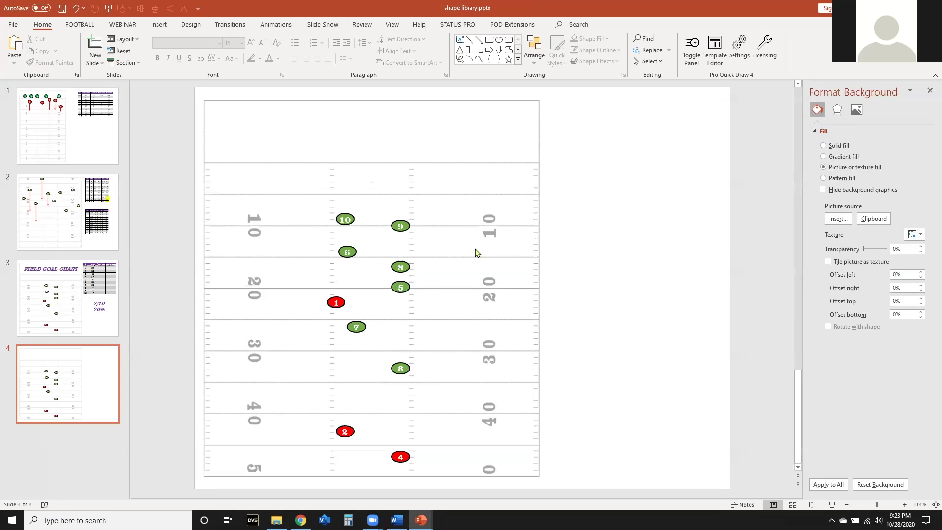
# - Delete all kick markers and reset slide 4's background to plain white
pyautogui.hotkey('ctrl', 'a')
pyautogui.press('Delete')
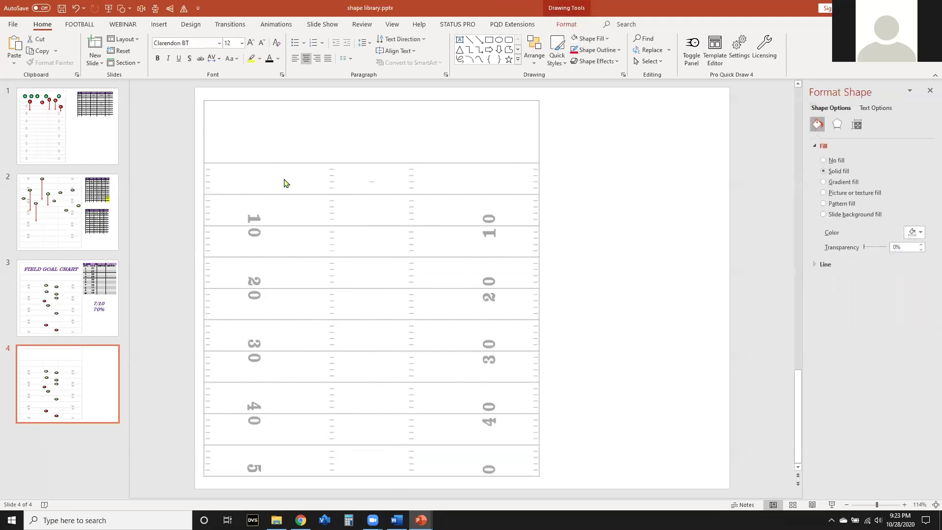
pyautogui.click(324, 160)
pyautogui.rightClick(327, 158)
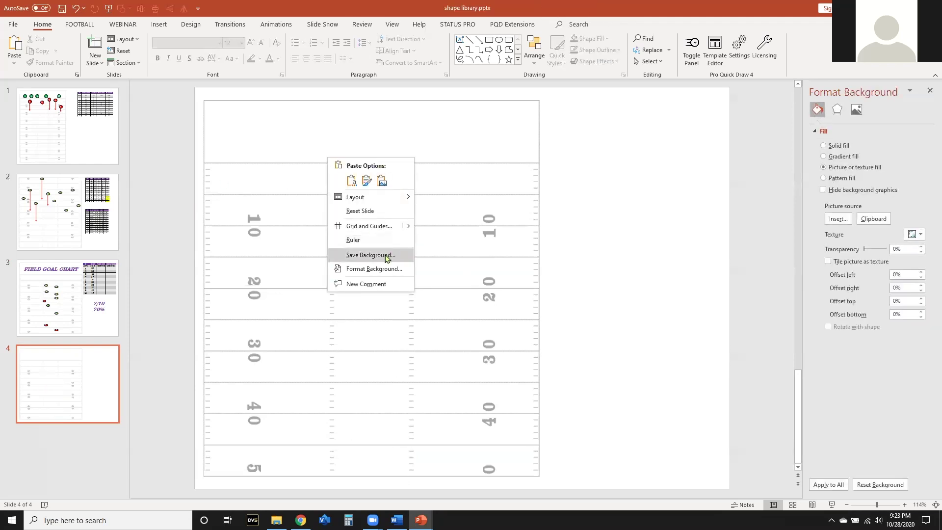
pyautogui.click(837, 146)
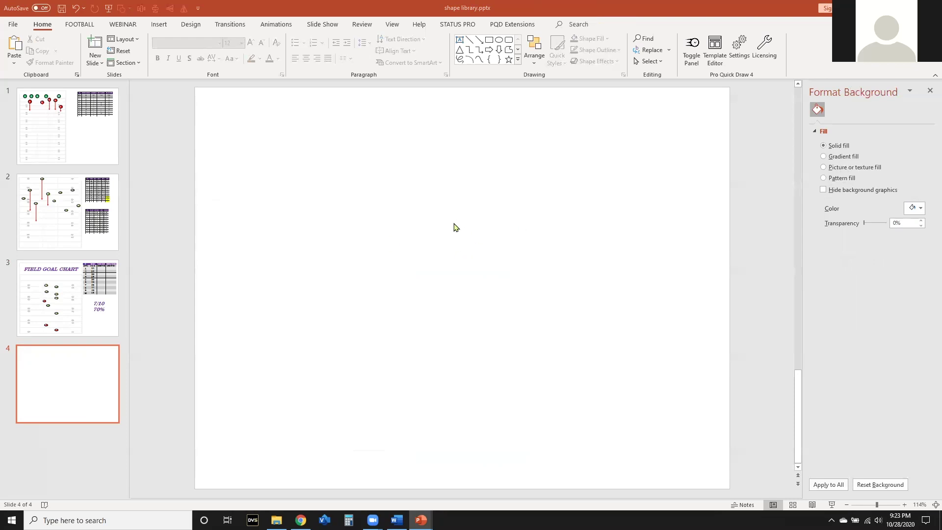
# - Paste the copied offensive formation shapes (line, T, Q, X, Y, S, Z) onto slide 4
pyautogui.hotkey('ctrl', 'v')
pyautogui.click(515, 185)
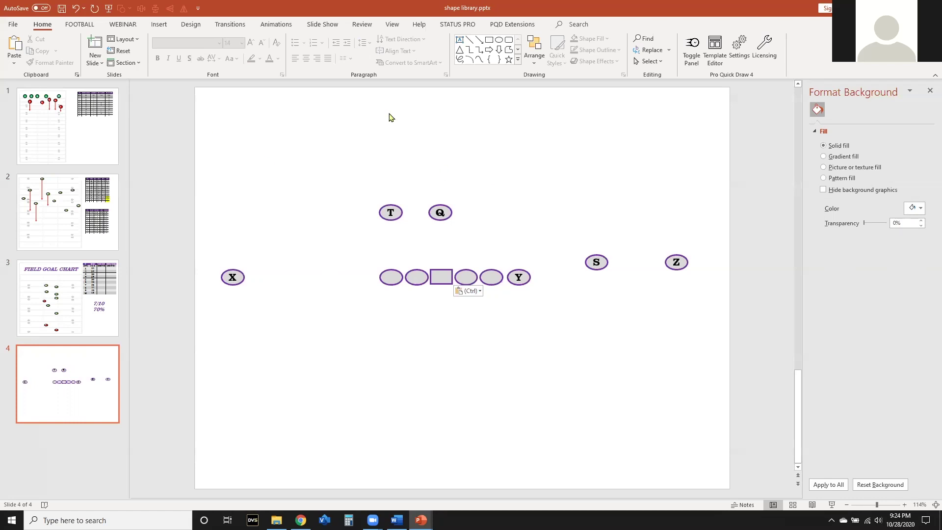
# - Copy the distance table from the Field Goal Chart slide onto slide 4, centered horizontally above the formation
pyautogui.click(73, 273)
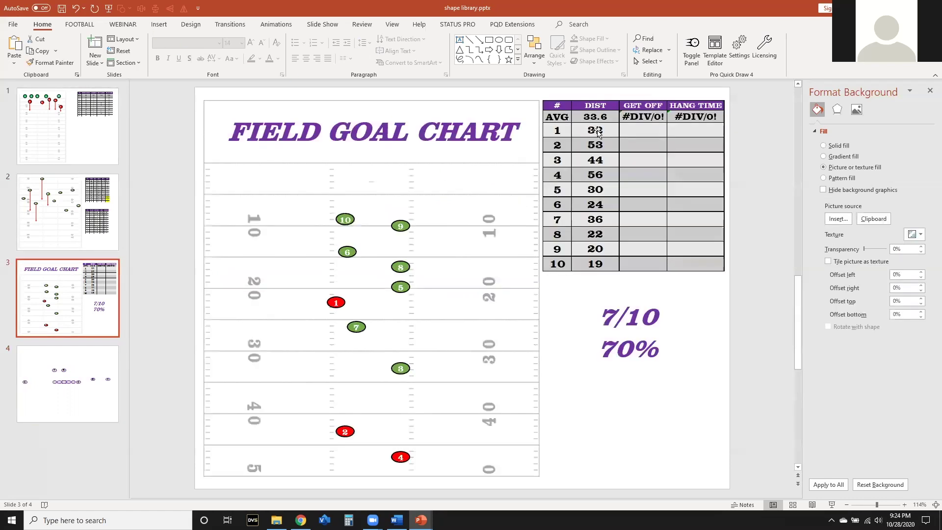
pyautogui.click(598, 135)
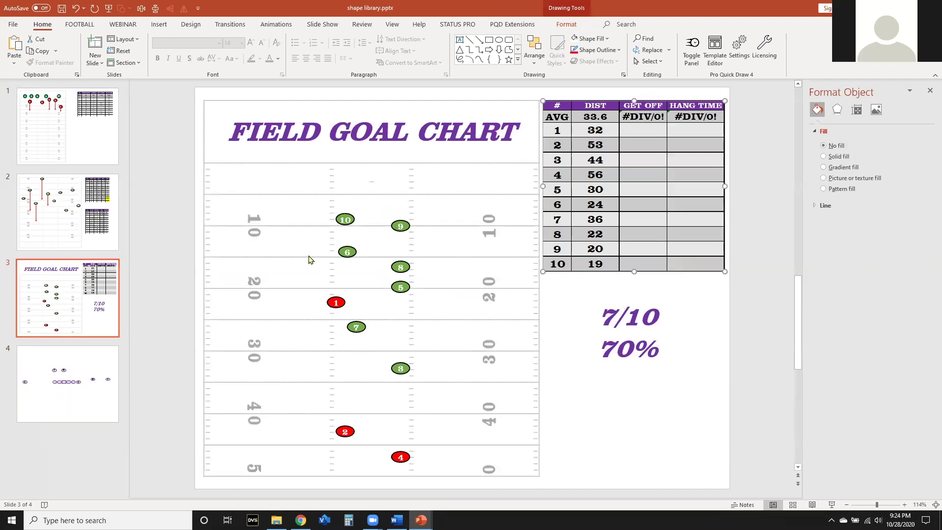
pyautogui.click(81, 385)
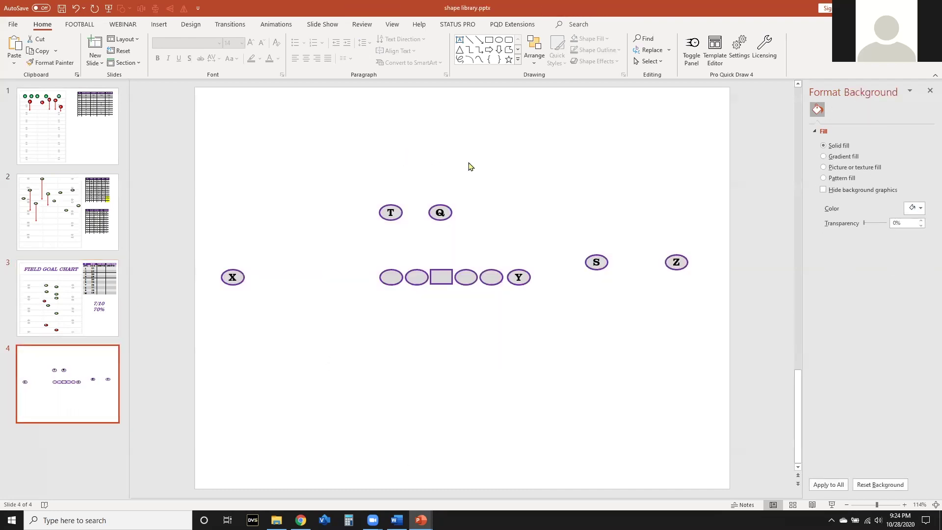
pyautogui.hotkey('ctrl', 'v')
pyautogui.moveTo(587, 130); pyautogui.dragTo(384, 137)
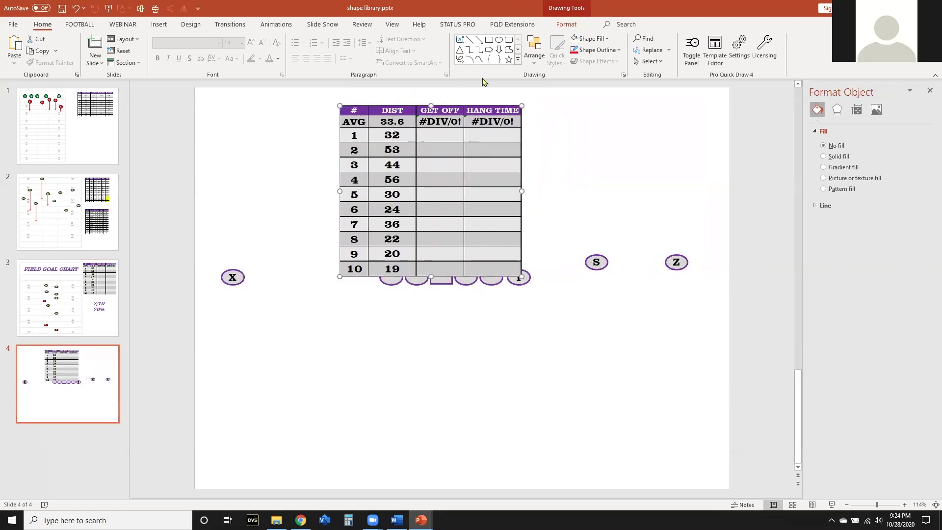
pyautogui.click(534, 50)
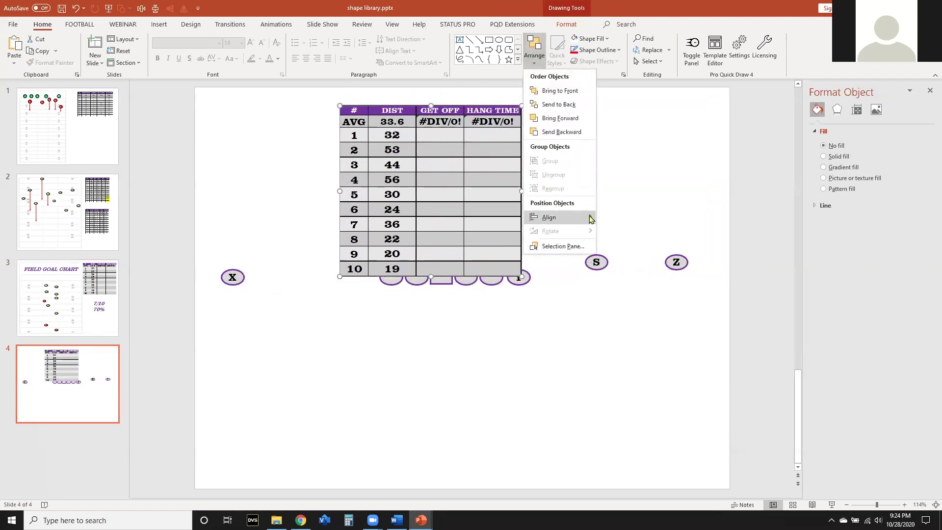
pyautogui.moveTo(591, 219)
pyautogui.click(648, 238)
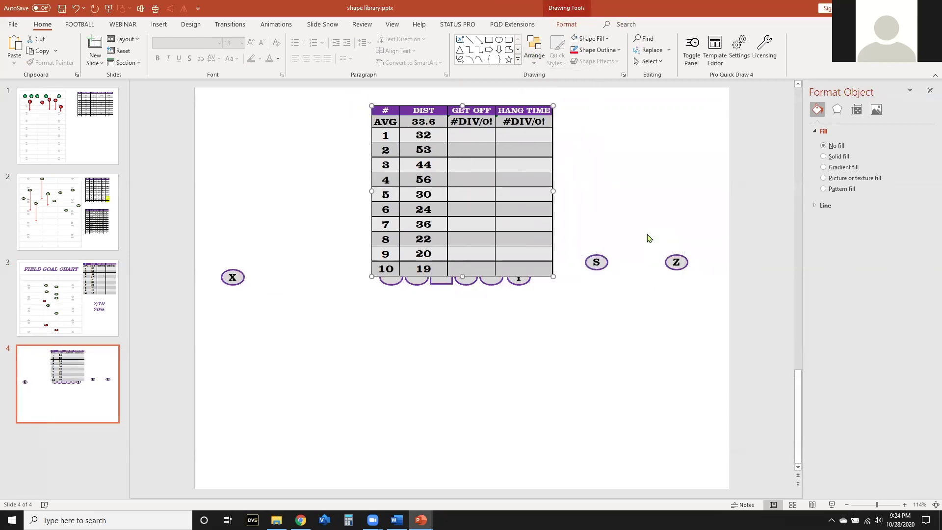
# - Open the embedded worksheet in its own window and clear A1:E12, keeping the formatting
pyautogui.rightClick(442, 177)
pyautogui.moveTo(480, 243)
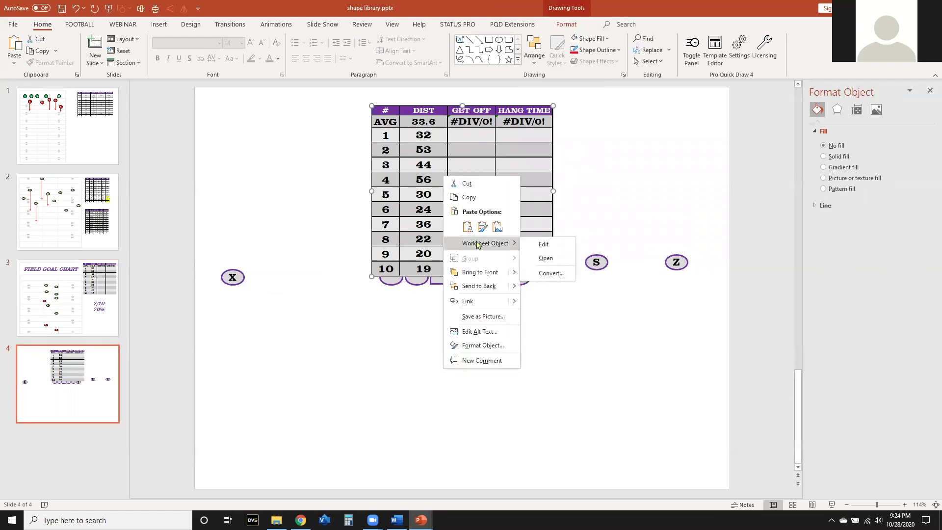
pyautogui.click(541, 263)
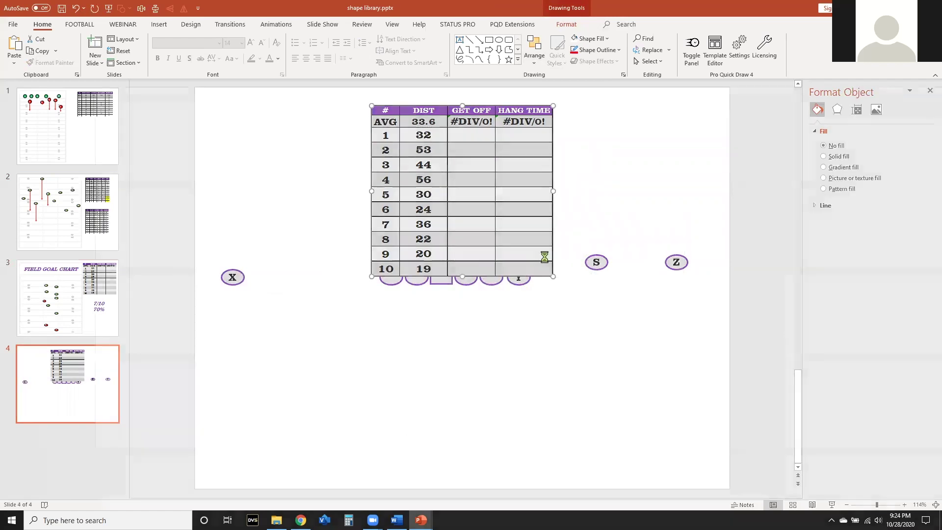
pyautogui.moveTo(100, 166); pyautogui.dragTo(255, 324)
pyautogui.press('Delete')
# - Enter FORM in A1 and TREY in A2, then widen column A to fit them
pyautogui.click(387, 342)
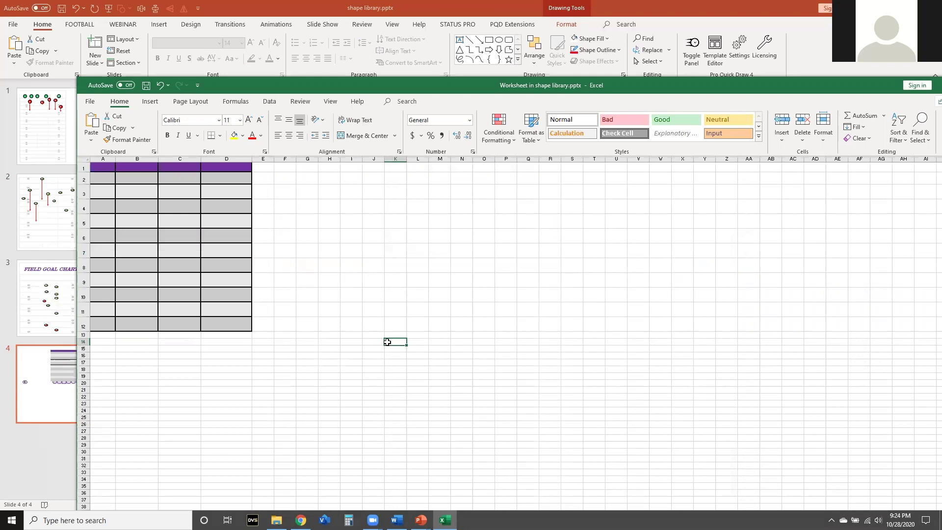
pyautogui.press('Left')
pyautogui.press('Left')
pyautogui.press('Left')
pyautogui.press('Left')
pyautogui.press('Left')
pyautogui.press('Left')
pyautogui.press('Left')
pyautogui.press('Left')
pyautogui.press('Left')
pyautogui.press('Left')
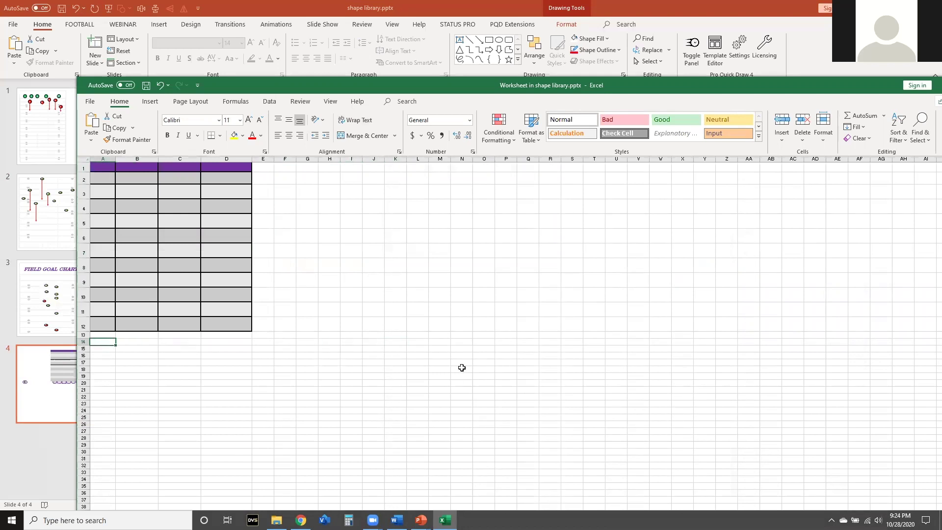
pyautogui.press('Up')
pyautogui.press('Up')
pyautogui.press('Up')
pyautogui.press('Up')
pyautogui.press('Up')
pyautogui.press('Up')
pyautogui.press('Up')
pyautogui.press('Up')
pyautogui.press('Up')
pyautogui.press('Up')
pyautogui.press('Up')
pyautogui.press('Up')
pyautogui.press('Up')
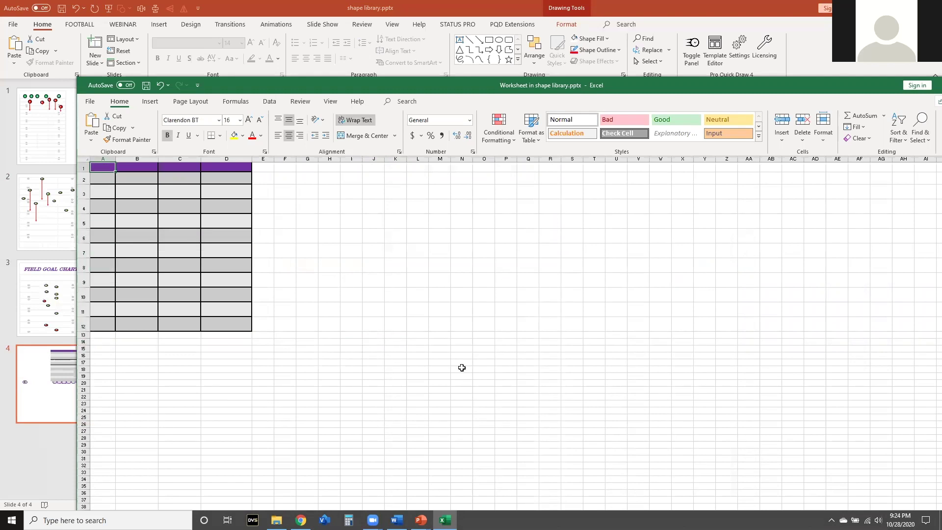
pyautogui.write('FORM')
pyautogui.press('Return')
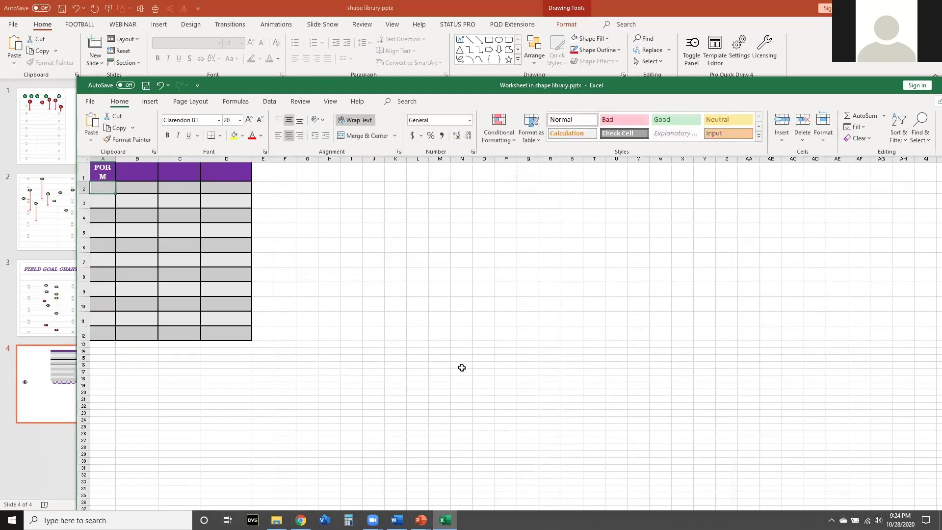
pyautogui.write('TREY')
pyautogui.press('Tab')
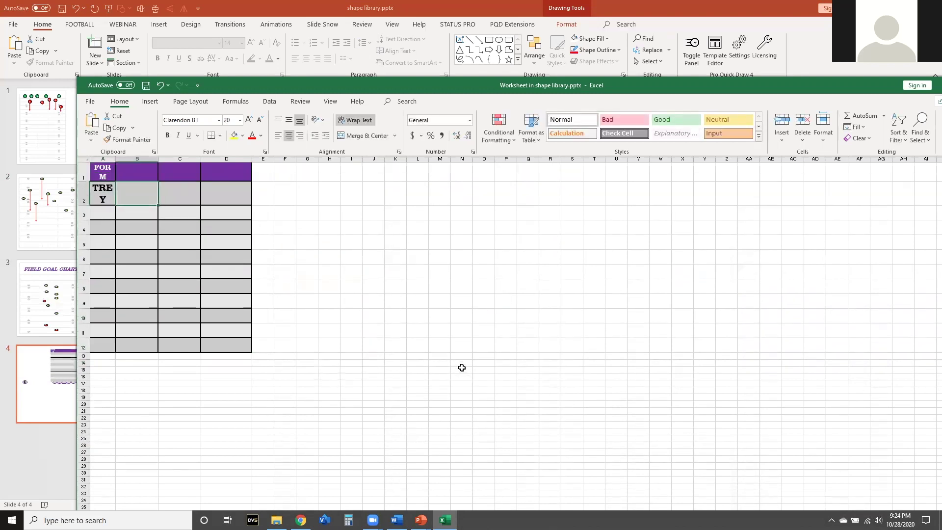
pyautogui.moveTo(115, 159)
pyautogui.mouseDown()
pyautogui.moveTo(142, 159)
pyautogui.moveTo(123, 160)
pyautogui.mouseUp()
# - Add the # RUN and # PASS headers in B1 and C1, then insert a new column at D
pyautogui.click(139, 171)
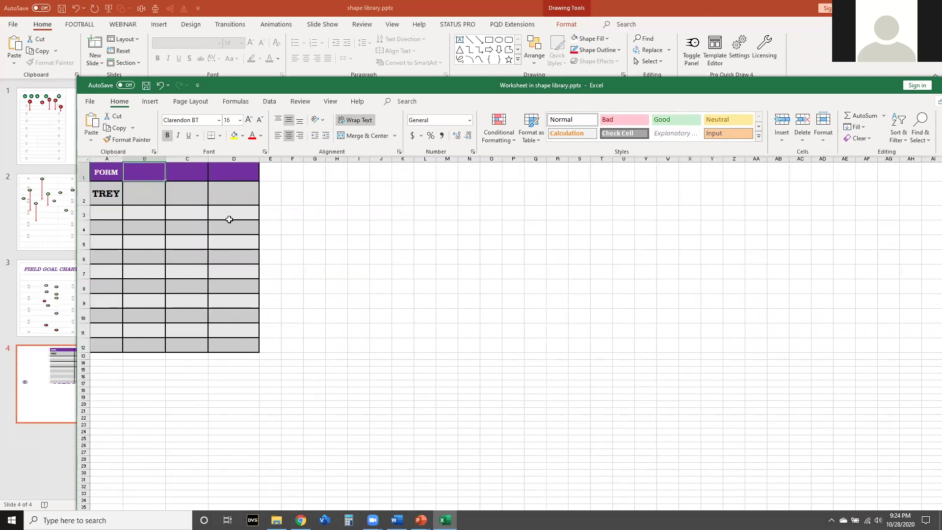
pyautogui.write('# RUN')
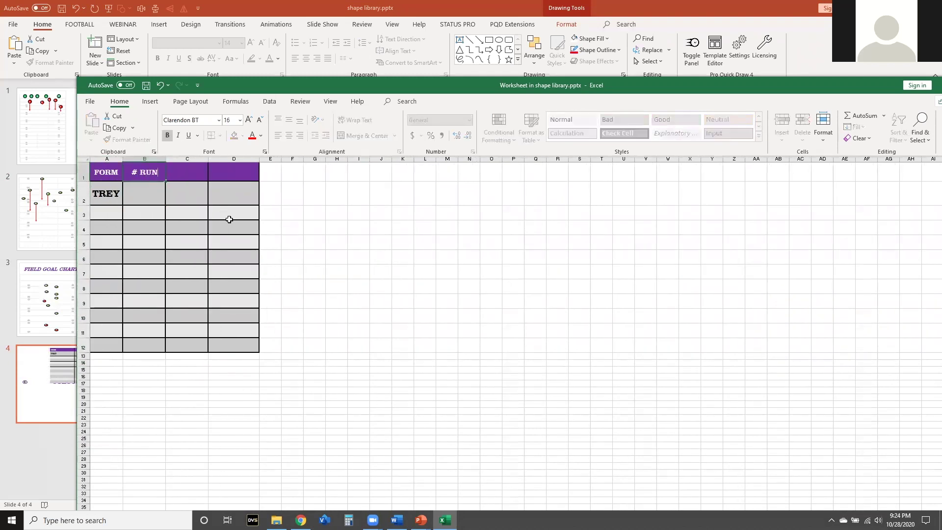
pyautogui.press('Tab')
pyautogui.write('# PASS')
pyautogui.press('Tab')
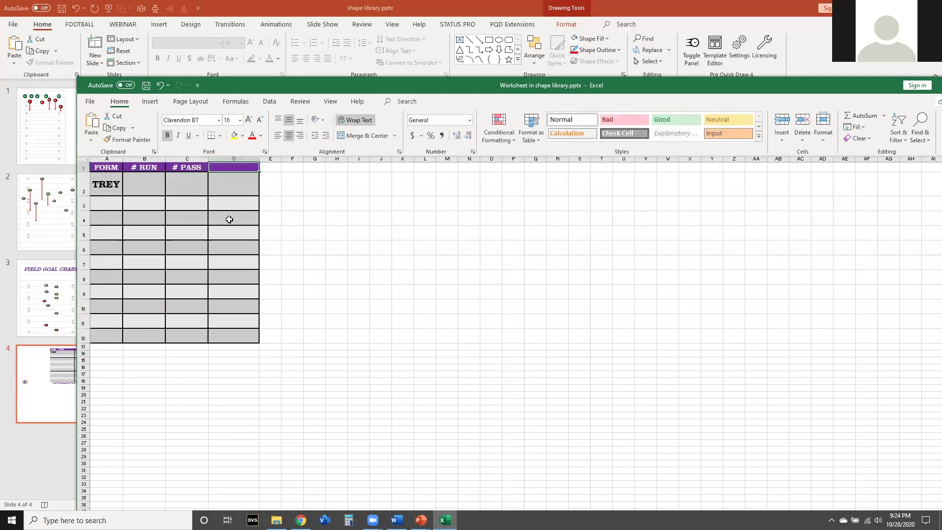
pyautogui.click(233, 159)
pyautogui.rightClick(233, 158)
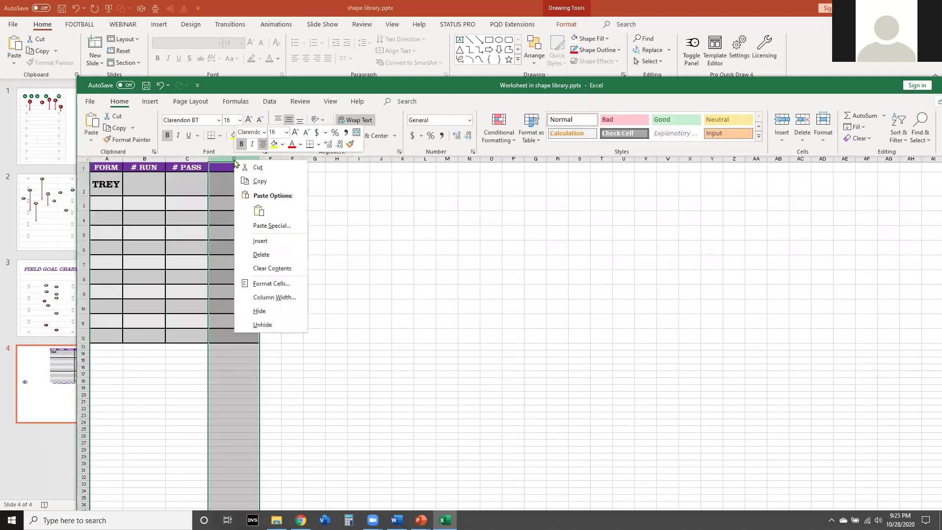
pyautogui.rightClick(235, 160)
pyautogui.click(260, 240)
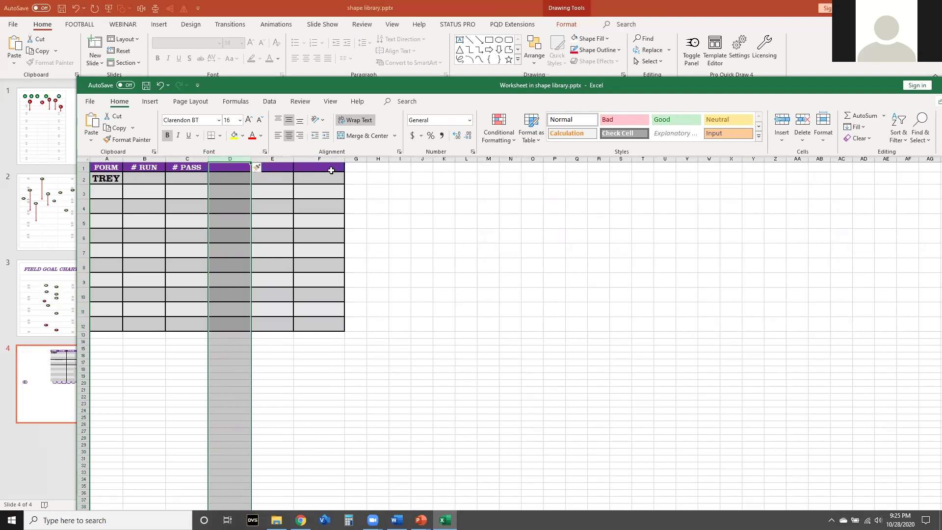
# - Add the % RUN, % PASS and SNAPS headers in D1 through F1
pyautogui.click(224, 169)
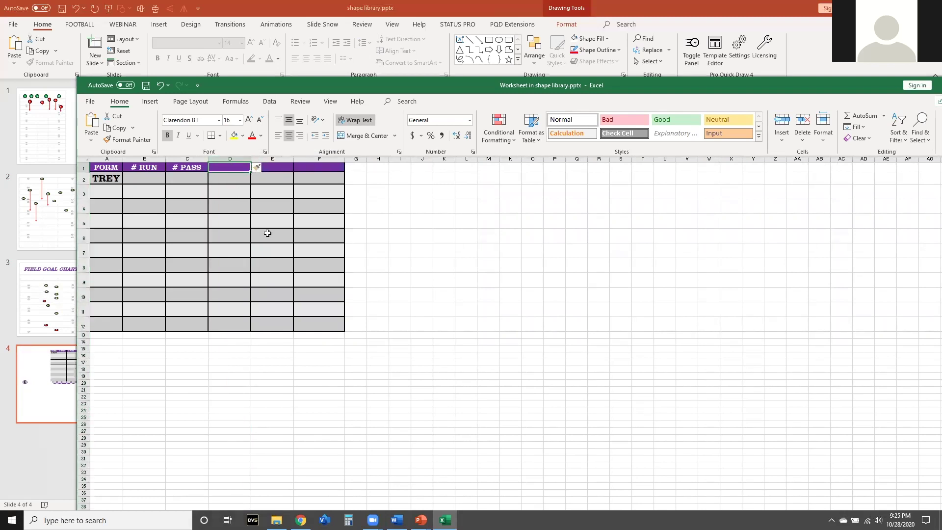
pyautogui.write('% RTUN')
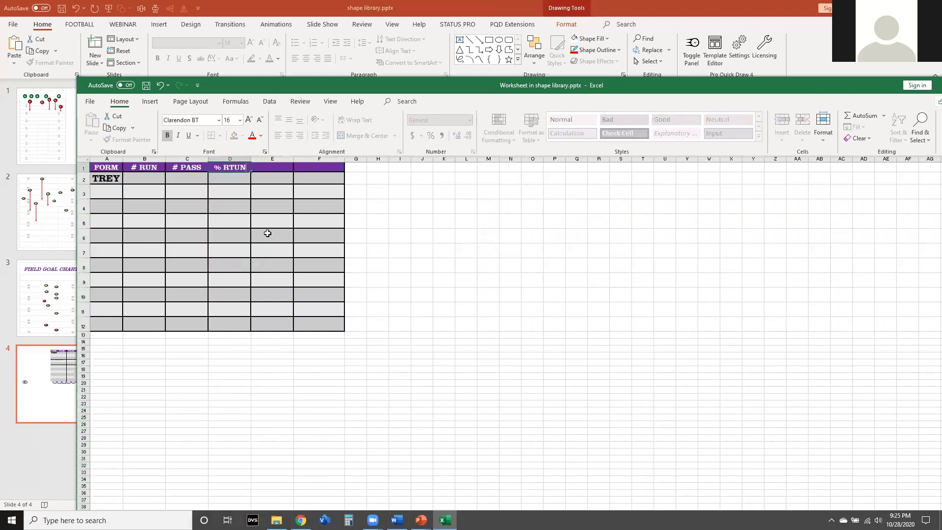
pyautogui.press('BackSpace')
pyautogui.write('UN')
pyautogui.press('Tab')
pyautogui.write('% PASS')
pyautogui.press('Tab')
pyautogui.write('SNAPS')
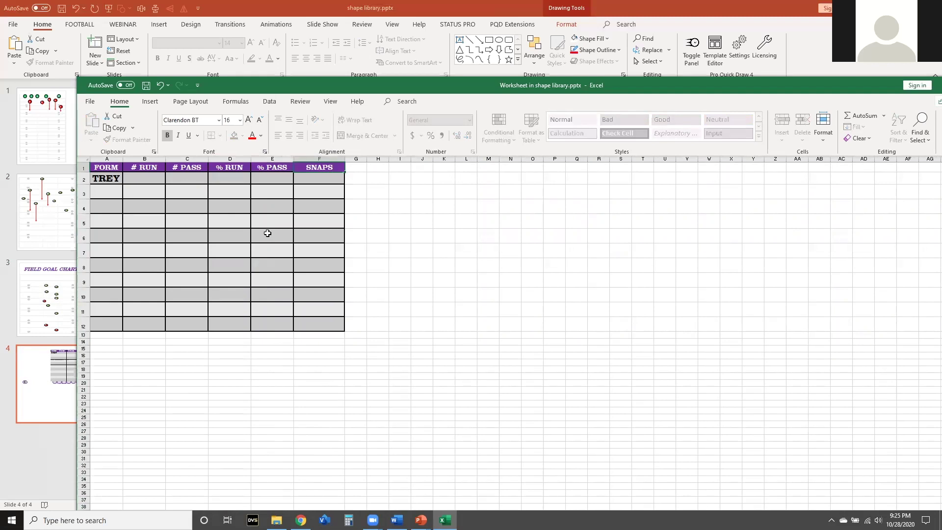
pyautogui.press('Return')
pyautogui.press('Right')
pyautogui.press('Right')
pyautogui.press('Left')
pyautogui.press('Left')
pyautogui.press('Left')
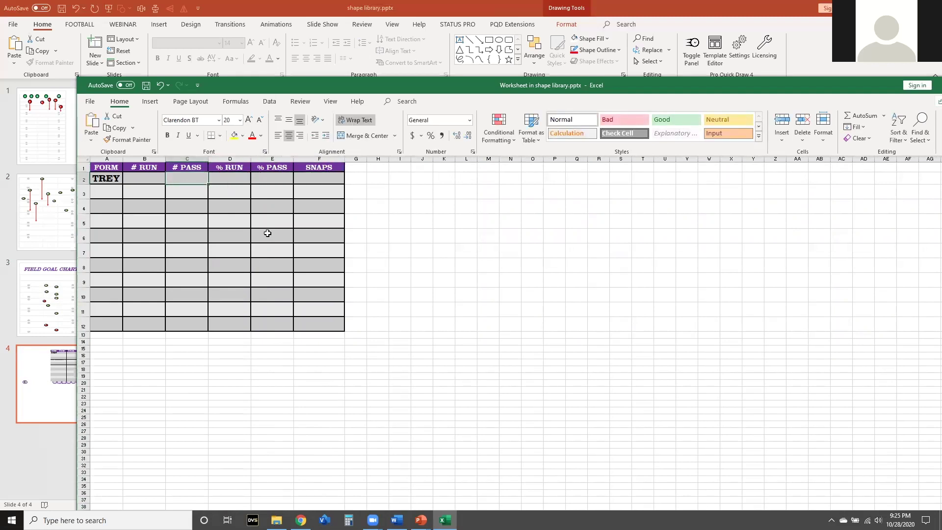
pyautogui.press('Right')
pyautogui.press('Right')
pyautogui.press('Right')
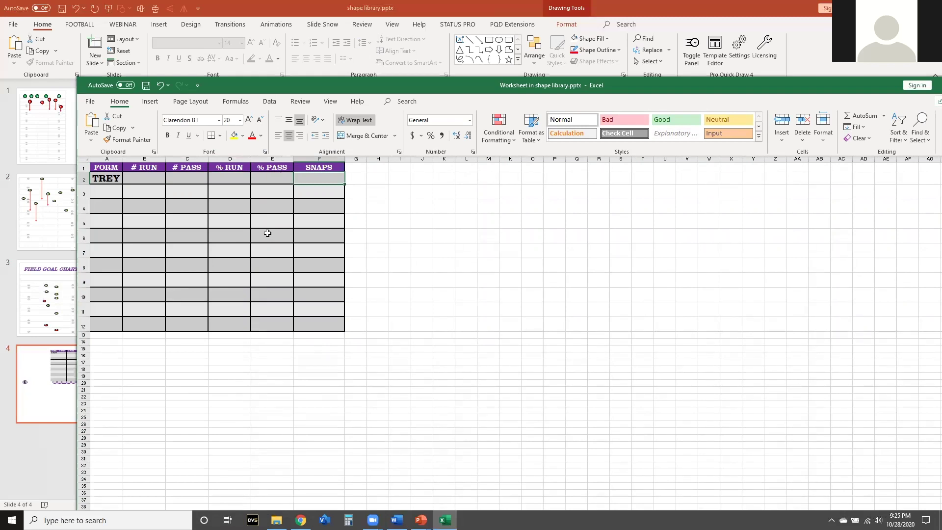
# - Enter the SNAPS formula =B2+C2 in cell F2
pyautogui.write('=')
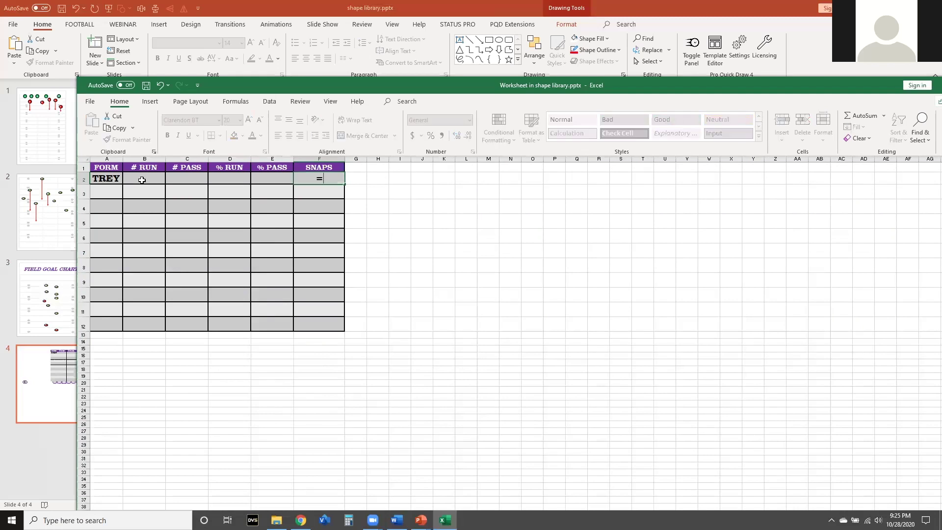
pyautogui.click(141, 179)
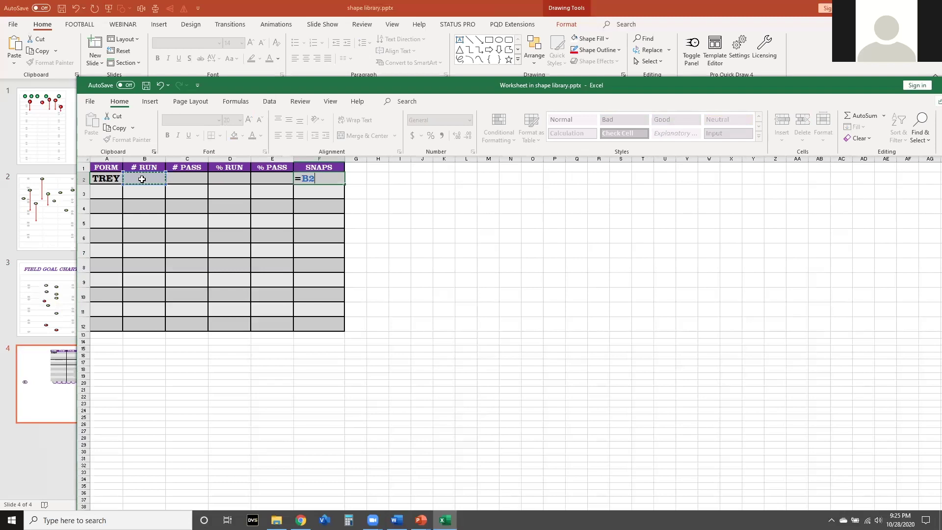
pyautogui.write('+')
pyautogui.click(185, 180)
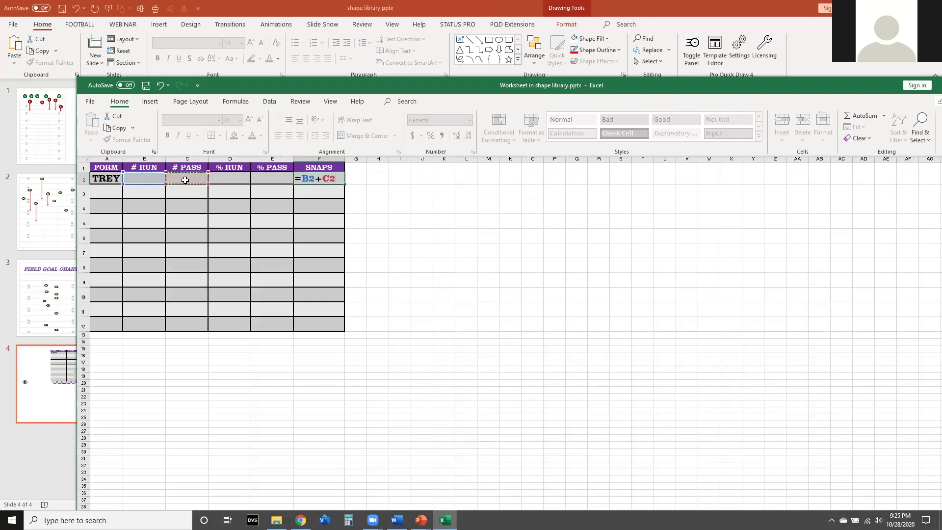
pyautogui.press('Return')
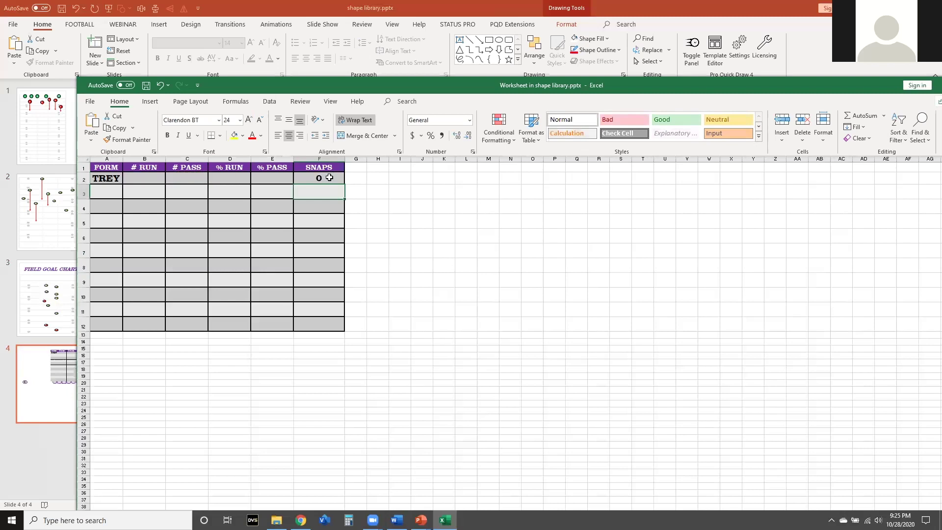
# - Test the formula with 12 and 36 in B2 and C2, then undo the test values
pyautogui.click(143, 180)
pyautogui.write('12')
pyautogui.press('Tab')
pyautogui.write('3')
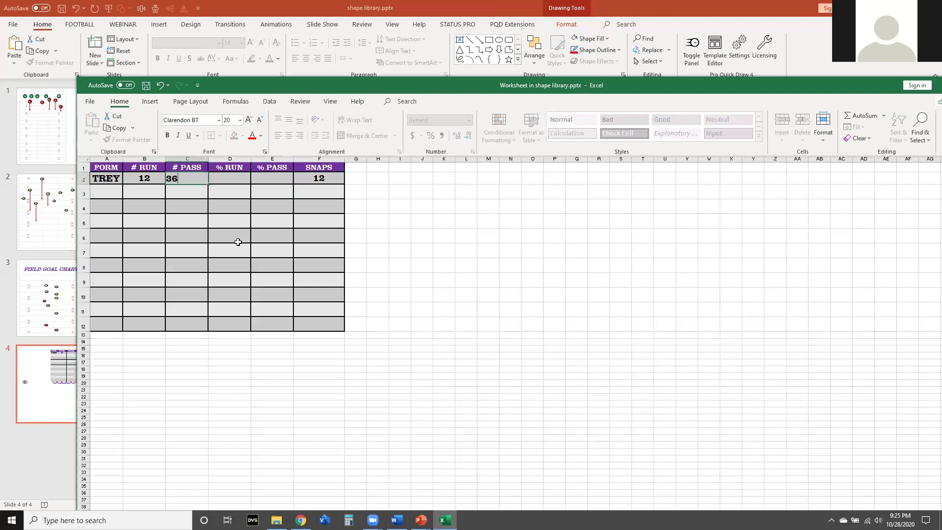
pyautogui.write('6')
pyautogui.press('Return')
pyautogui.hotkey('ctrl', 'z')
pyautogui.hotkey('ctrl', 'z')
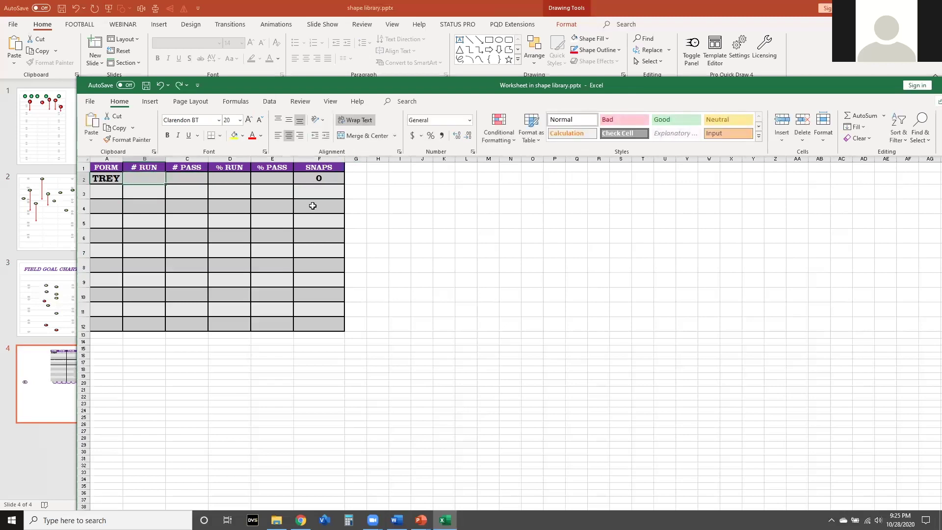
pyautogui.click(224, 177)
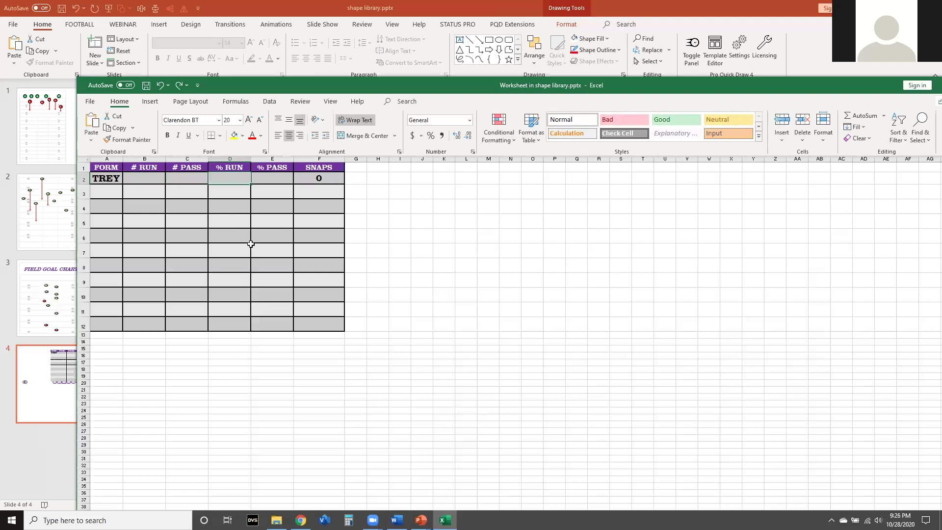
pyautogui.write('=')
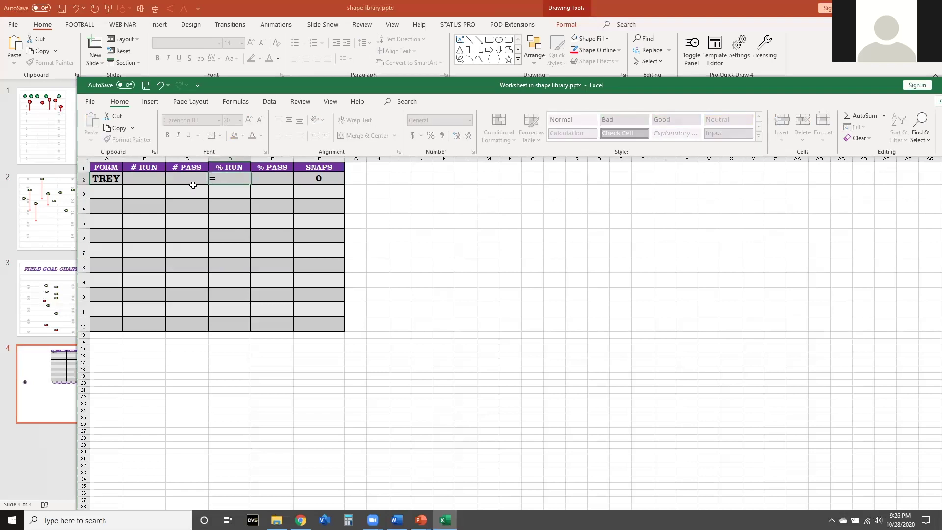
pyautogui.click(142, 179)
pyautogui.write('/')
pyautogui.click(326, 177)
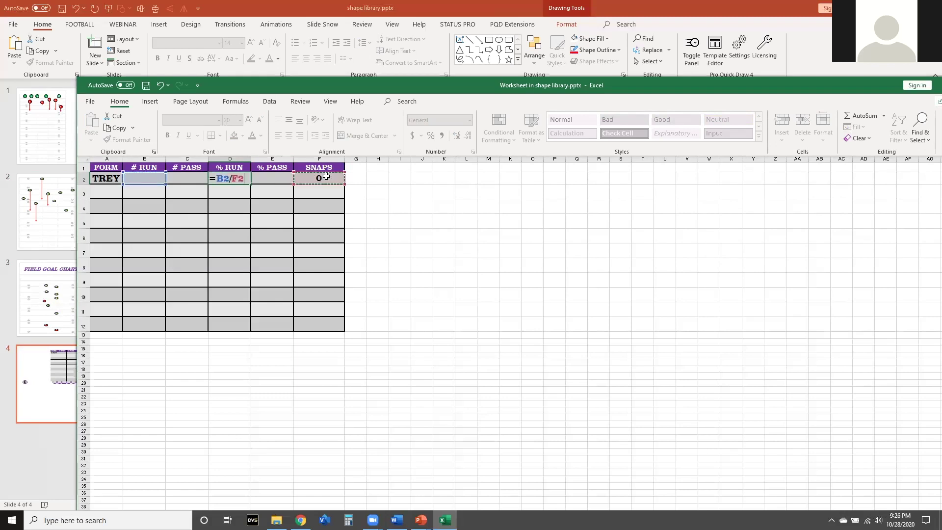
pyautogui.press('Return')
pyautogui.press('Up')
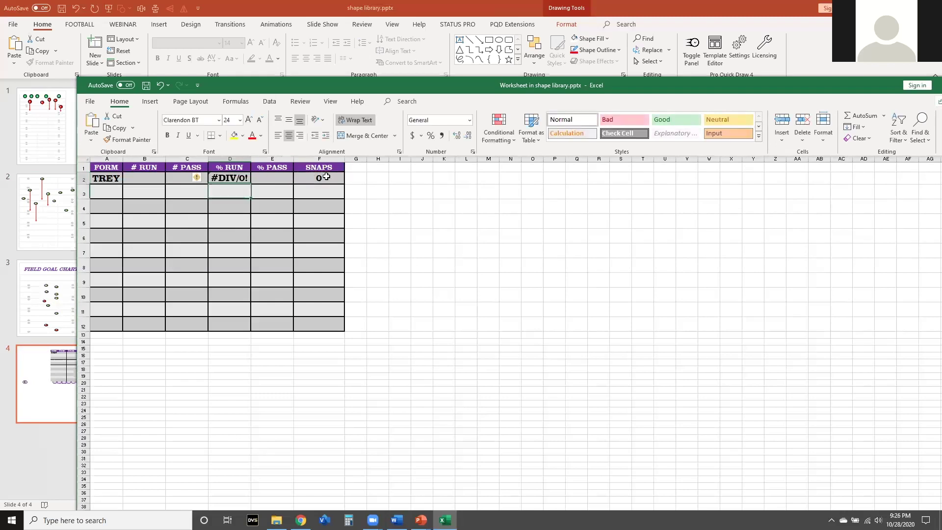
pyautogui.press('Right')
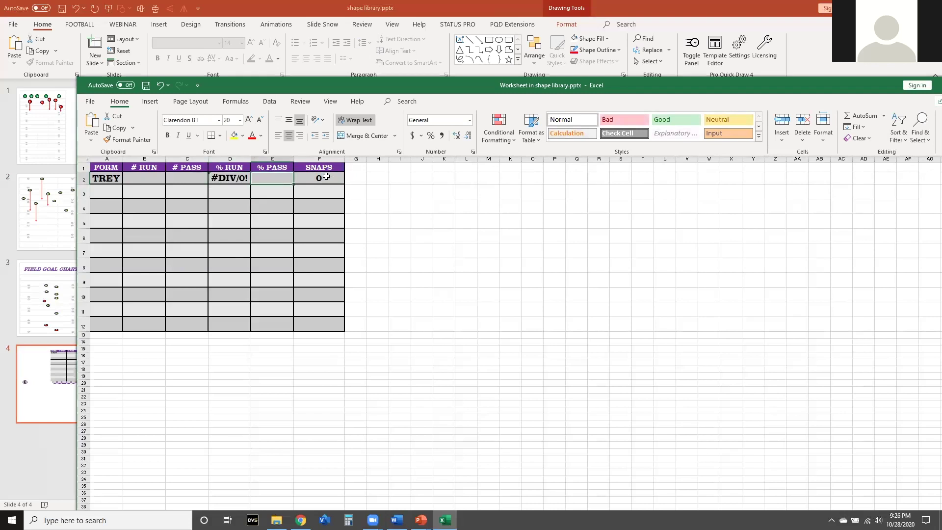
pyautogui.write('=')
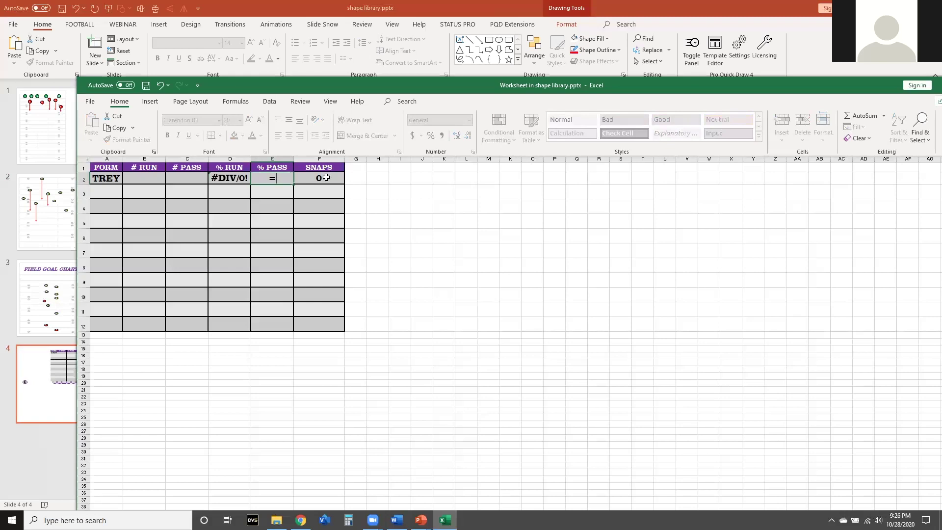
pyautogui.click(193, 180)
pyautogui.write('/')
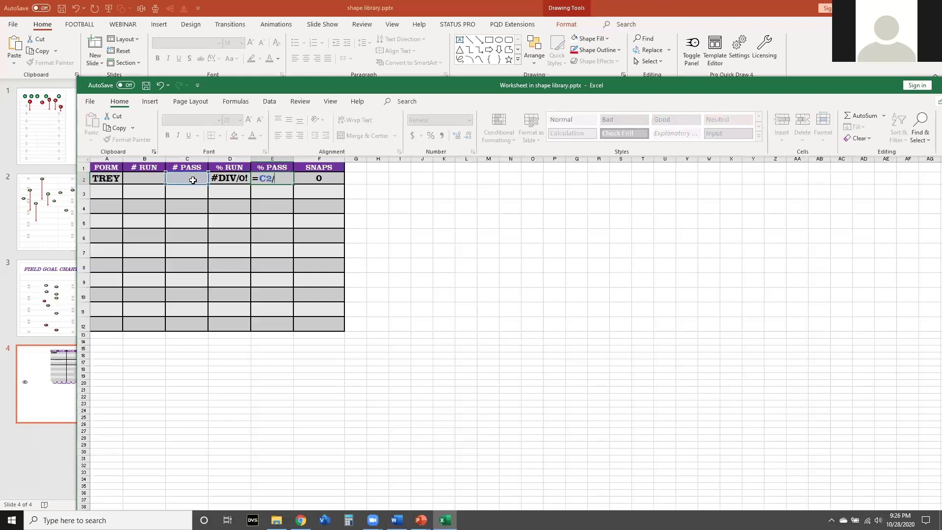
pyautogui.click(314, 177)
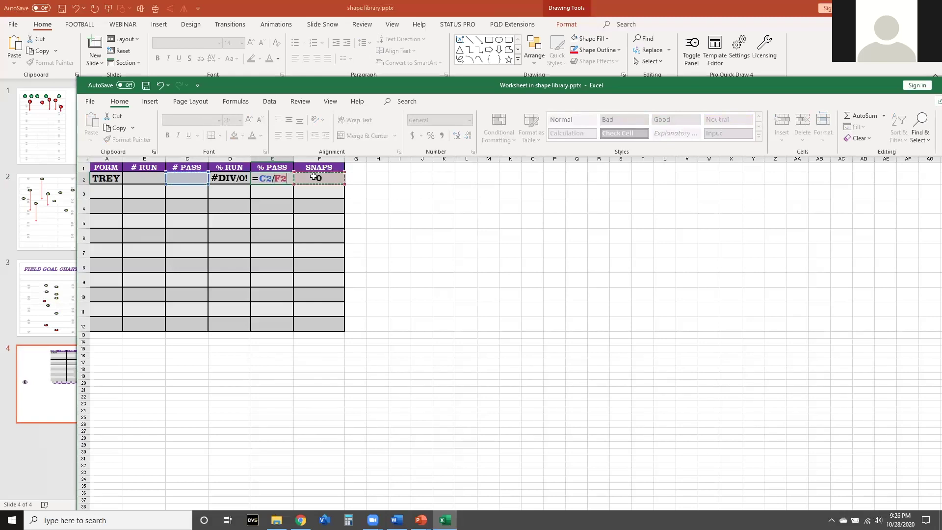
pyautogui.press('Return')
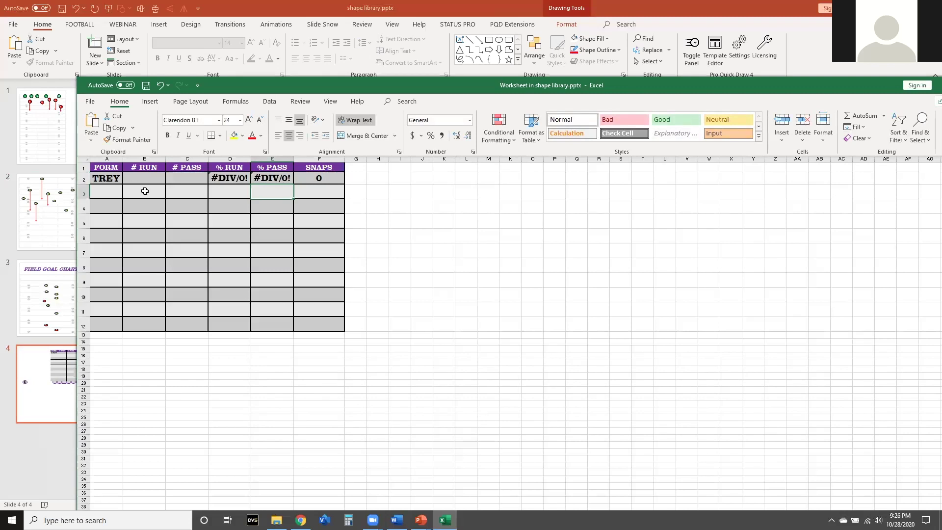
pyautogui.moveTo(143, 179); pyautogui.dragTo(319, 178)
pyautogui.hotkey('ctrl', 'c')
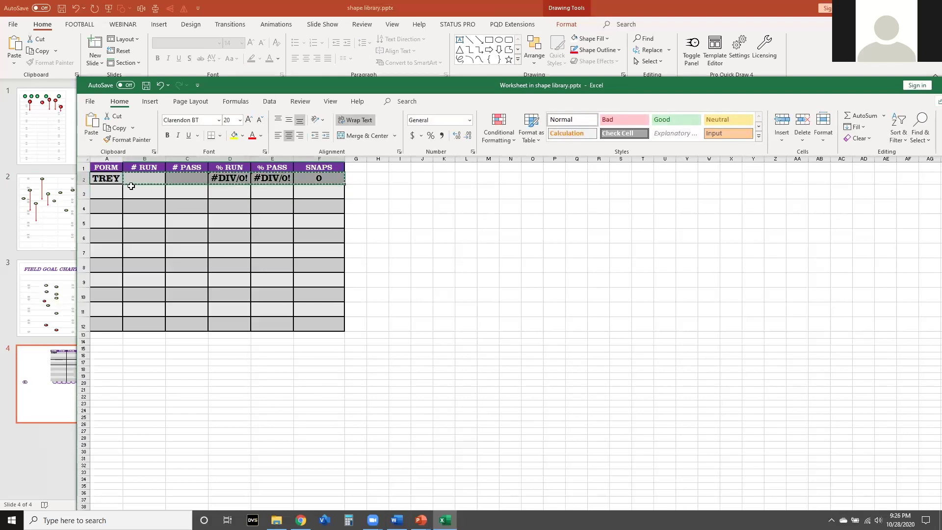
pyautogui.click(139, 192)
pyautogui.hotkey('ctrl', 'v')
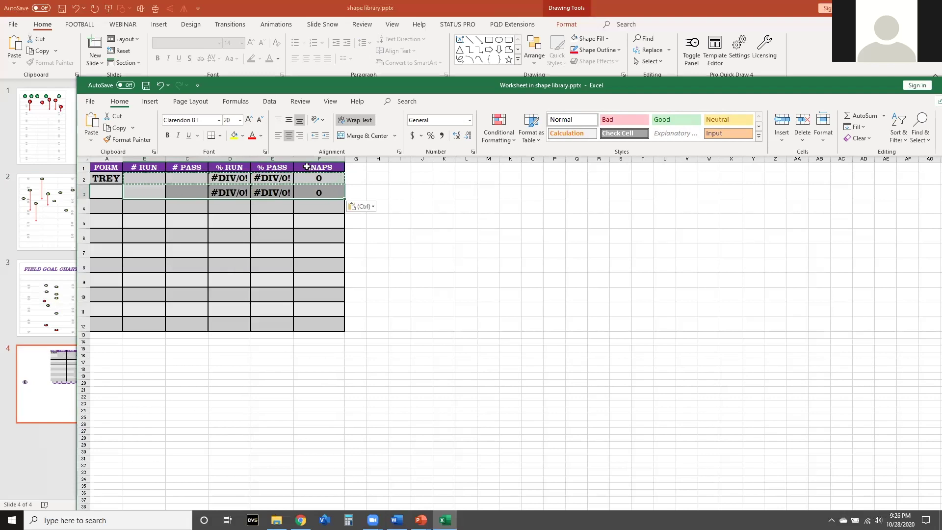
pyautogui.click(317, 191)
pyautogui.moveTo(343, 199); pyautogui.dragTo(337, 330)
pyautogui.click(334, 217)
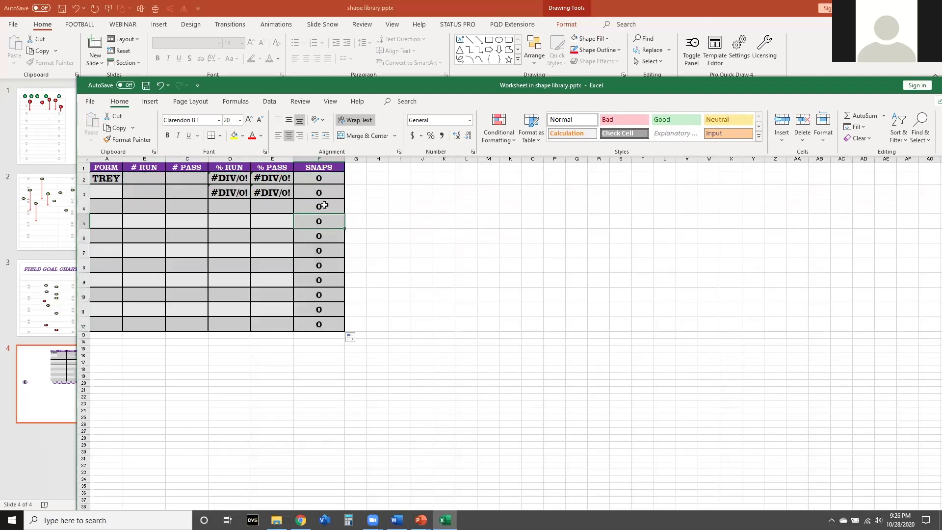
pyautogui.hotkey('ctrl', 'z')
pyautogui.press('Down')
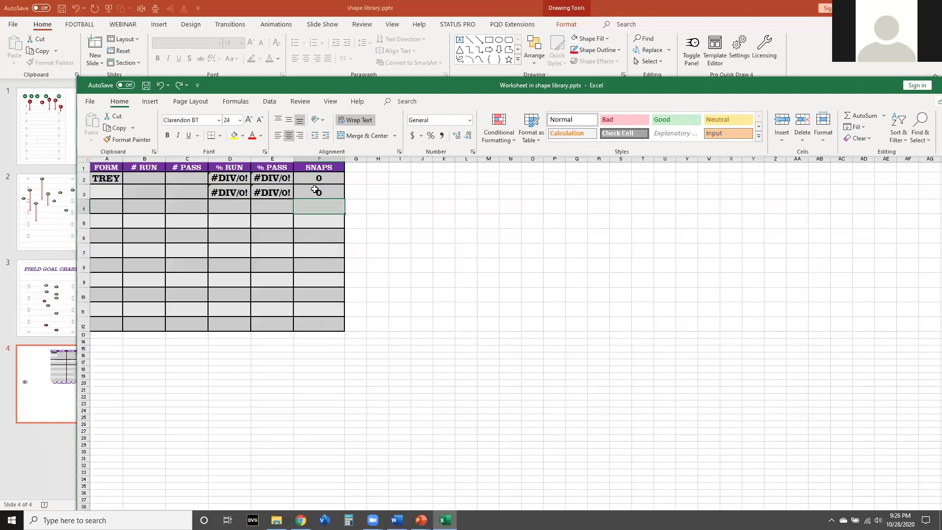
pyautogui.hotkey('ctrl', 'z')
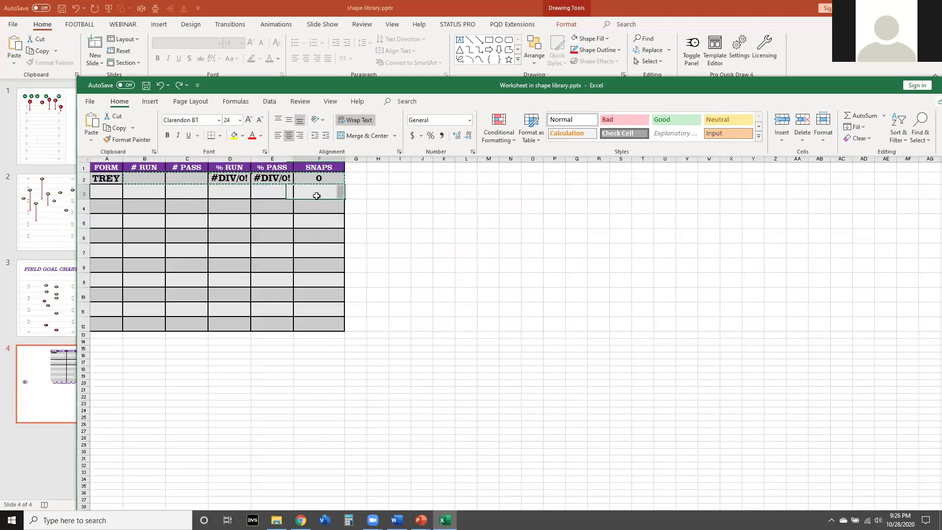
pyautogui.click(264, 253)
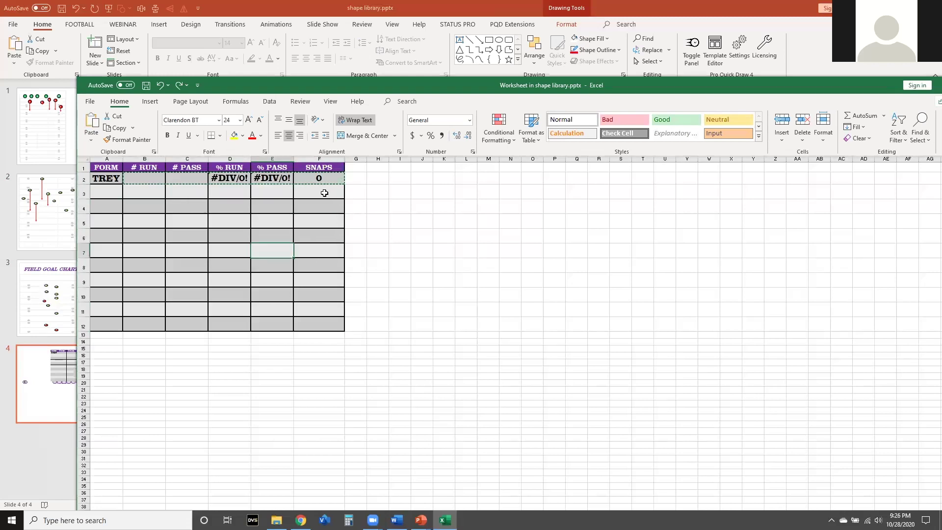
# - Enter 3 runs and 8 passes for TREY and format D2:E2 as percentages
pyautogui.click(149, 183)
pyautogui.write('3')
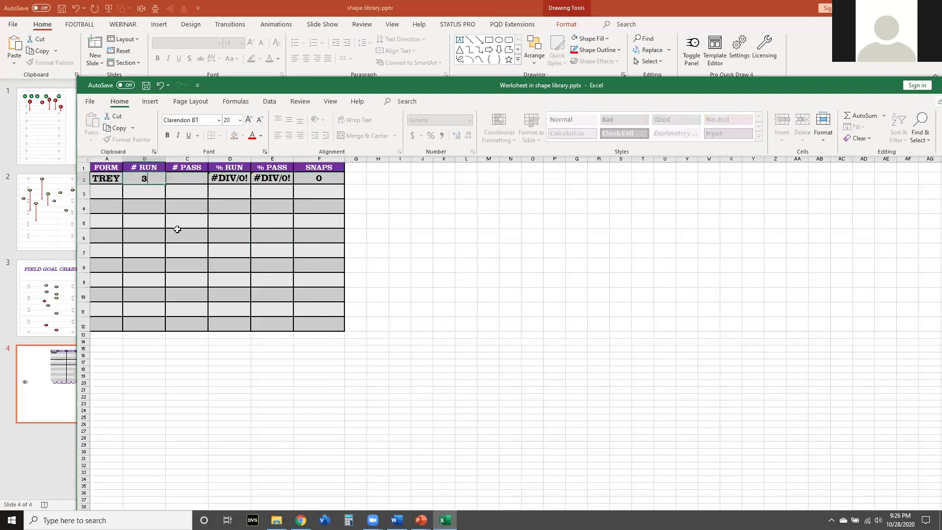
pyautogui.press('Tab')
pyautogui.write('8')
pyautogui.press('Tab')
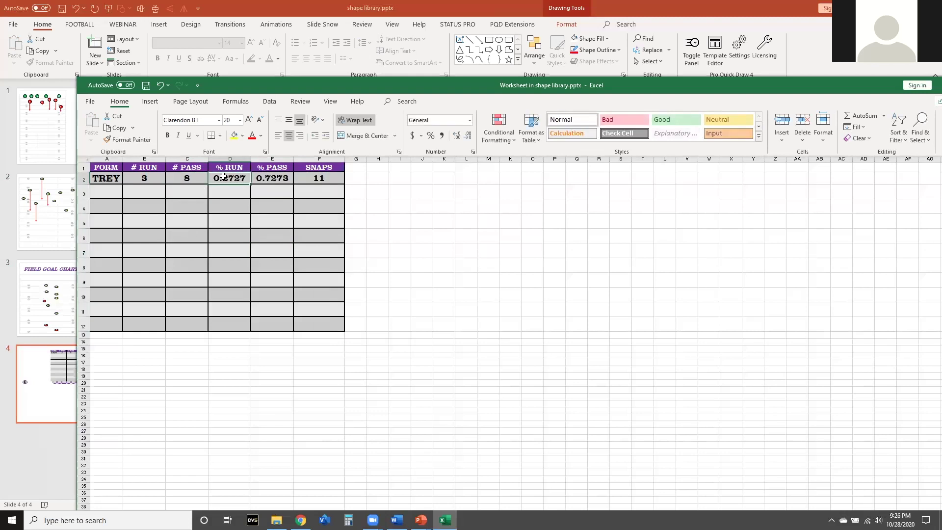
pyautogui.hotkey('shift', 'Right')
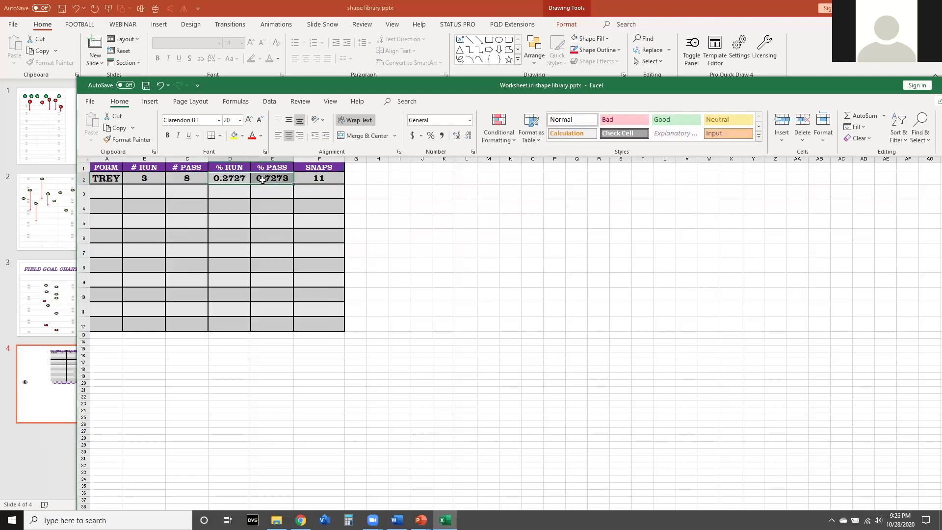
pyautogui.click(430, 136)
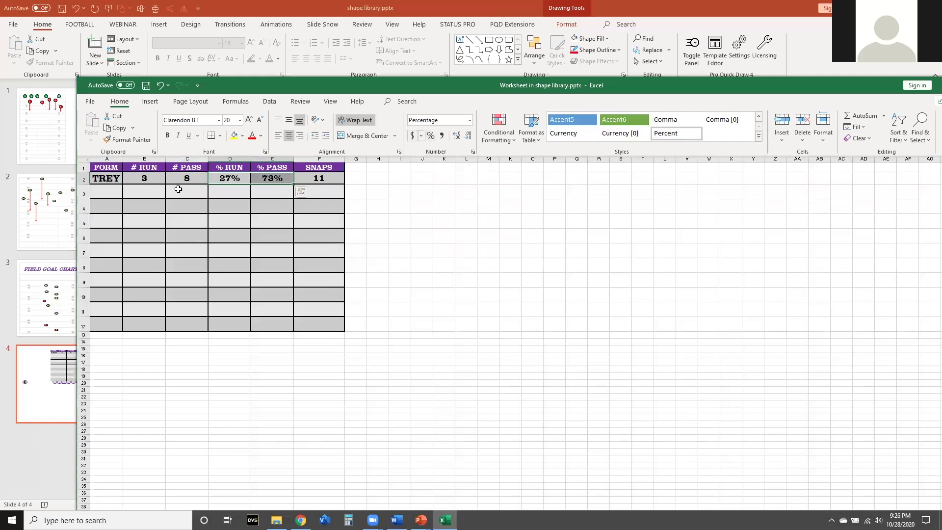
# - Color the run figures (B2, D2) red and the pass figures (C2, E2) a custom blue
pyautogui.click(144, 178)
pyautogui.keyDown('ctrl'); pyautogui.click(219, 177); pyautogui.keyUp('ctrl')
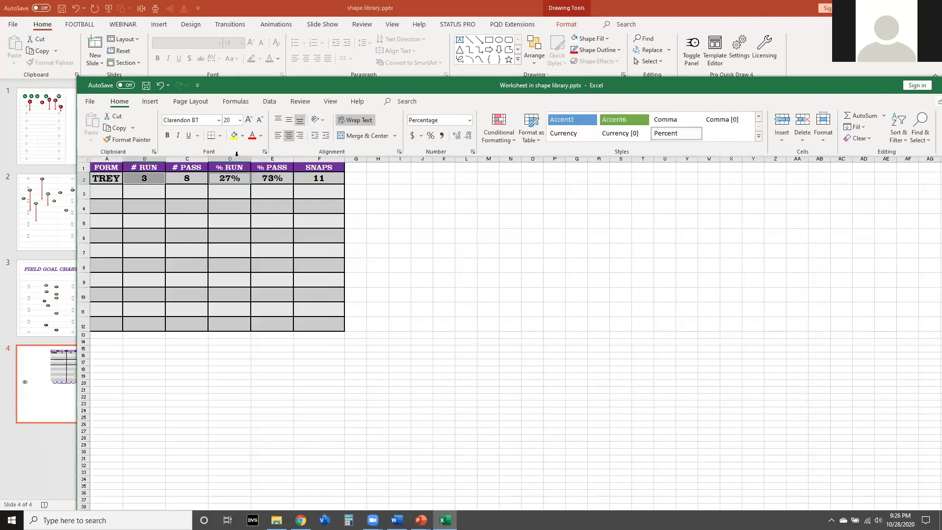
pyautogui.click(253, 135)
pyautogui.click(189, 178)
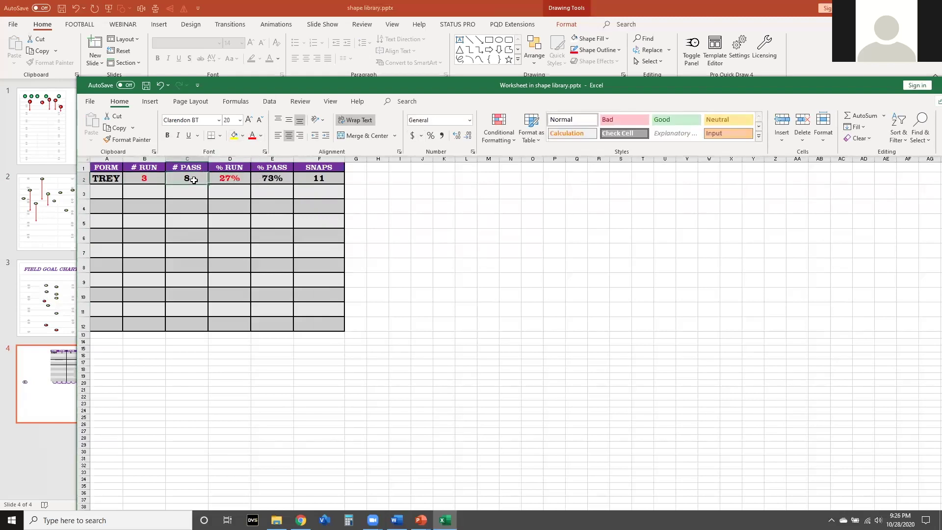
pyautogui.keyDown('ctrl'); pyautogui.click(267, 178); pyautogui.keyUp('ctrl')
pyautogui.click(261, 136)
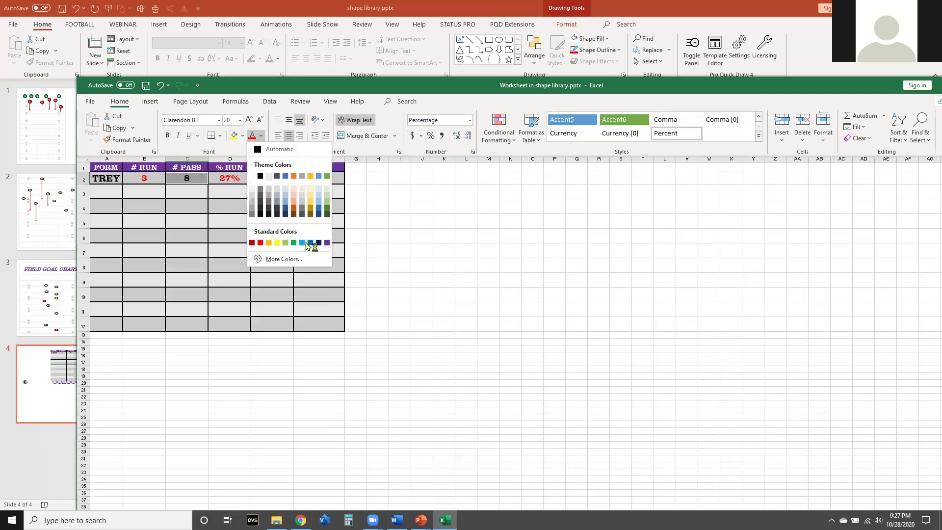
pyautogui.click(292, 261)
pyautogui.click(205, 286)
pyautogui.click(279, 257)
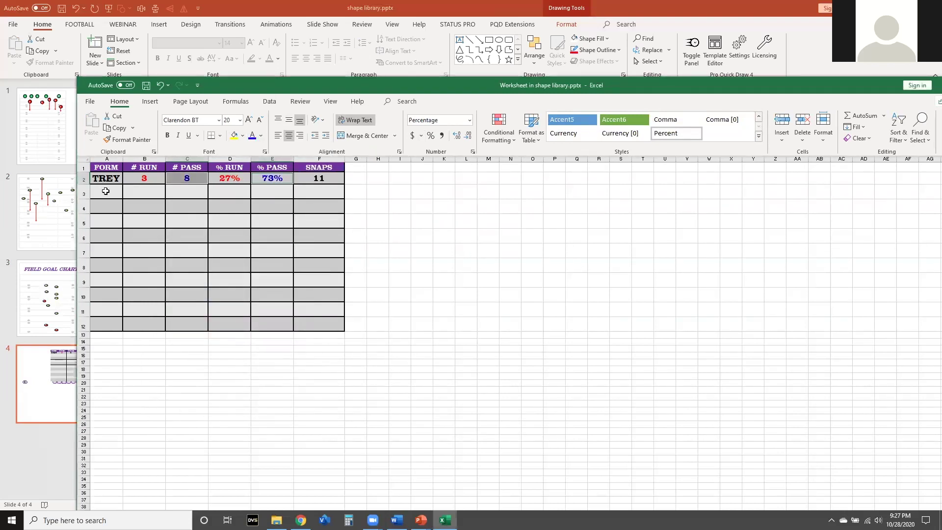
# - Delete the empty rows 3–12 and close the worksheet window
pyautogui.moveTo(83, 193); pyautogui.dragTo(79, 324)
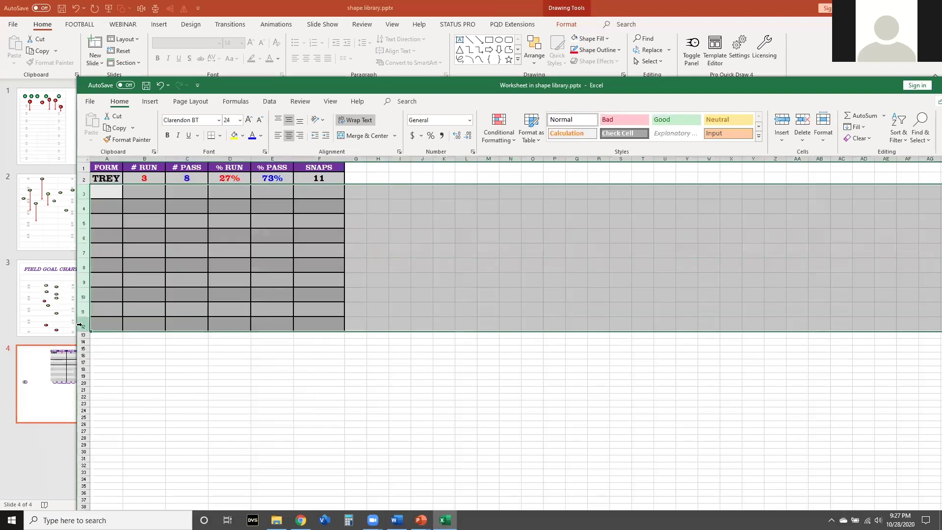
pyautogui.rightClick(80, 325)
pyautogui.click(105, 416)
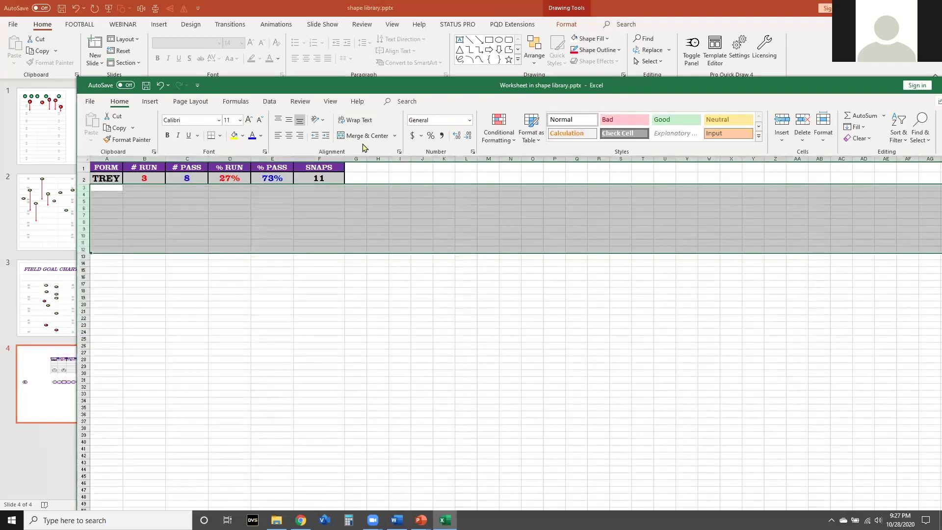
pyautogui.click(237, 284)
pyautogui.moveTo(824, 86); pyautogui.dragTo(656, 82)
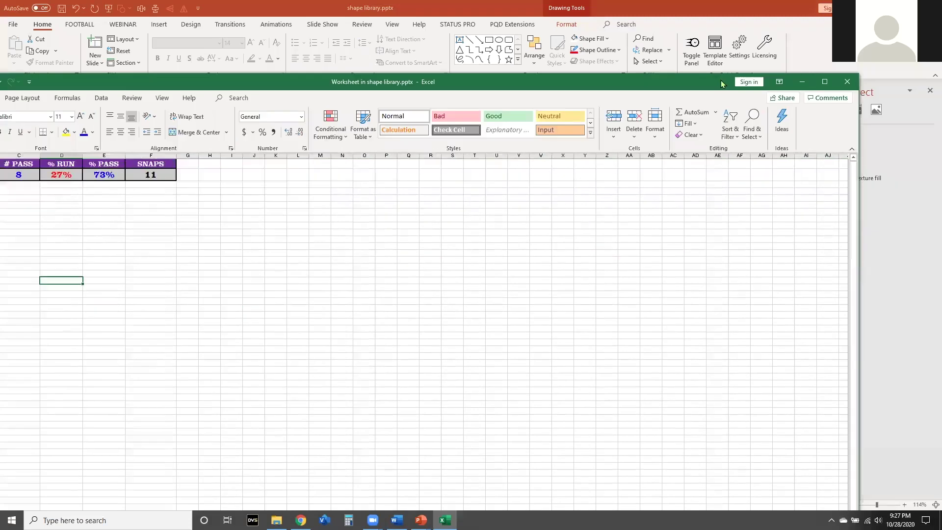
pyautogui.click(856, 82)
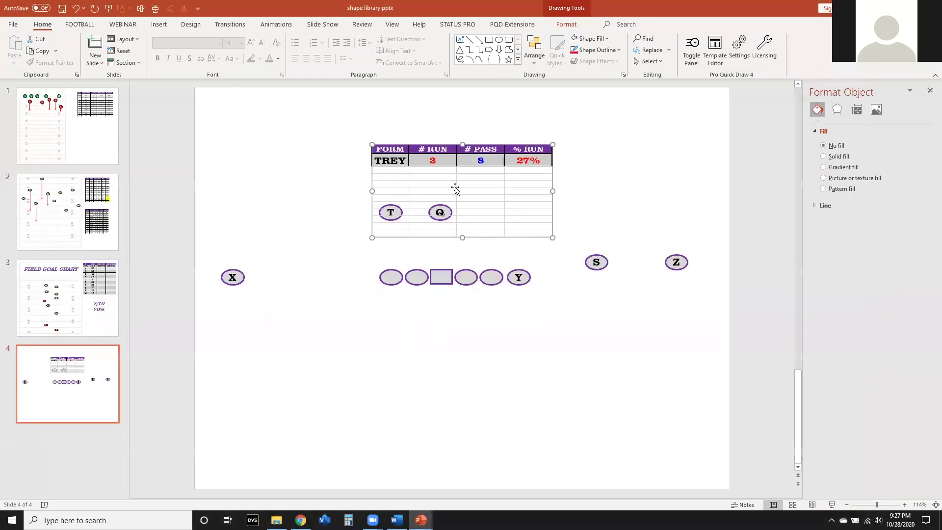
# - Resize the embedded sheet on the slide to show only columns A–F and rows 1–2
pyautogui.doubleClick(458, 184)
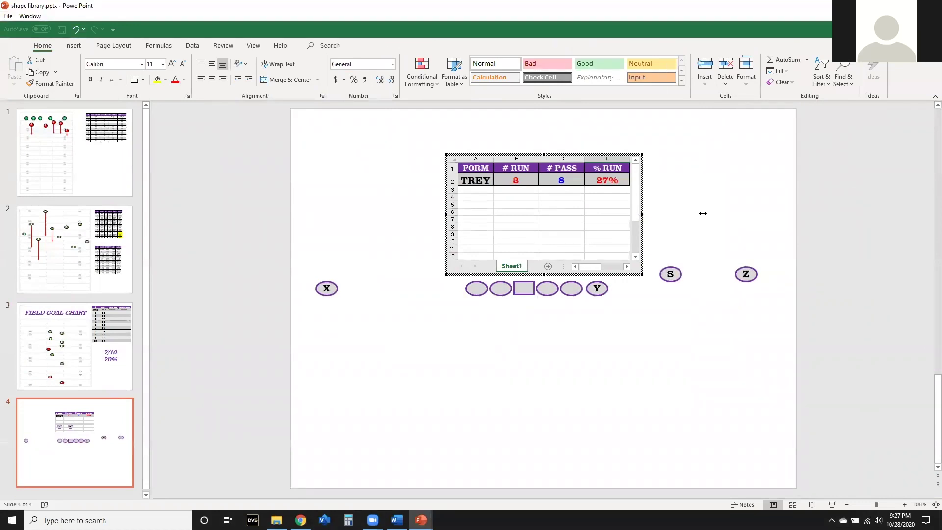
pyautogui.moveTo(722, 211); pyautogui.dragTo(742, 214)
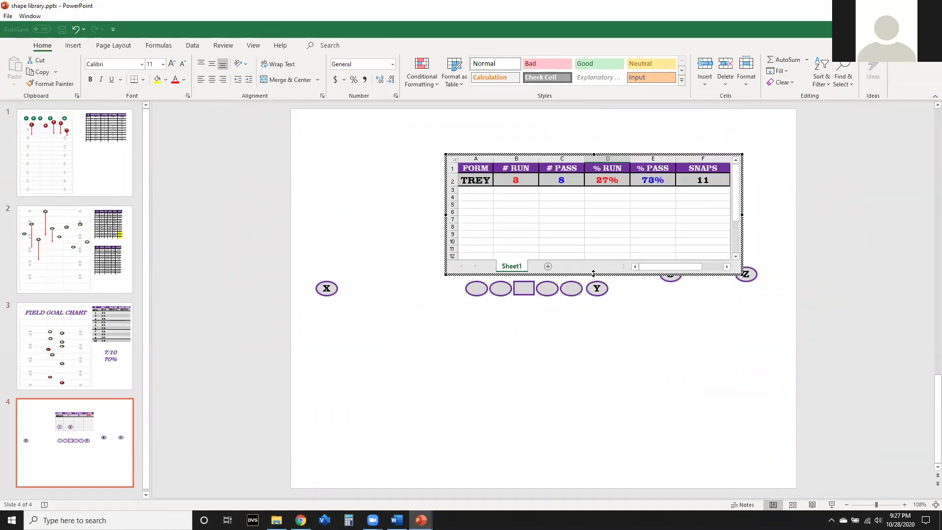
pyautogui.moveTo(588, 196); pyautogui.dragTo(589, 198)
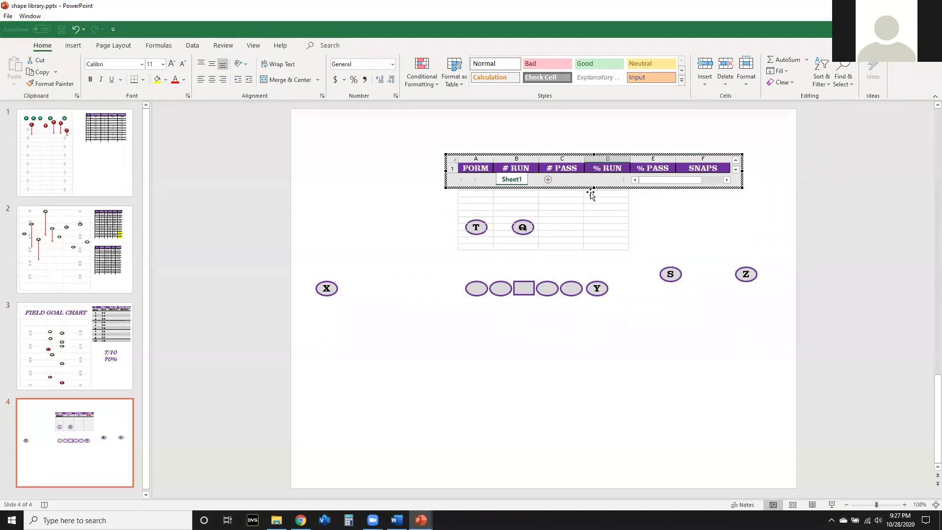
pyautogui.click(614, 362)
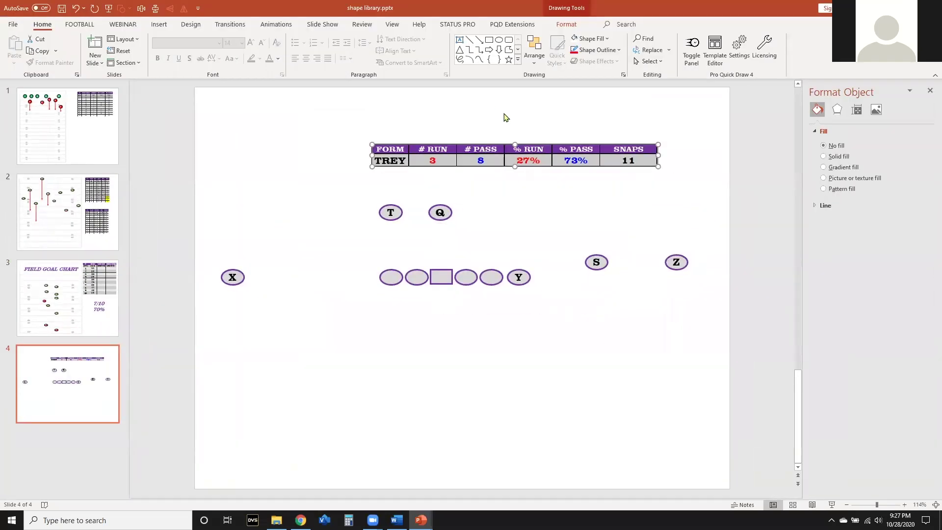
# - Nudge the stats table up to the top of slide 4
pyautogui.click(533, 49)
pyautogui.click(531, 49)
pyautogui.press('Left')
pyautogui.press('Left')
pyautogui.press('Left')
pyautogui.press('Left')
pyautogui.press('Left')
pyautogui.press('Left')
pyautogui.press('Left')
pyautogui.press('Left')
pyautogui.press('Left')
pyautogui.press('Left')
pyautogui.press('Left')
pyautogui.press('Left')
pyautogui.press('Left')
pyautogui.press('Left')
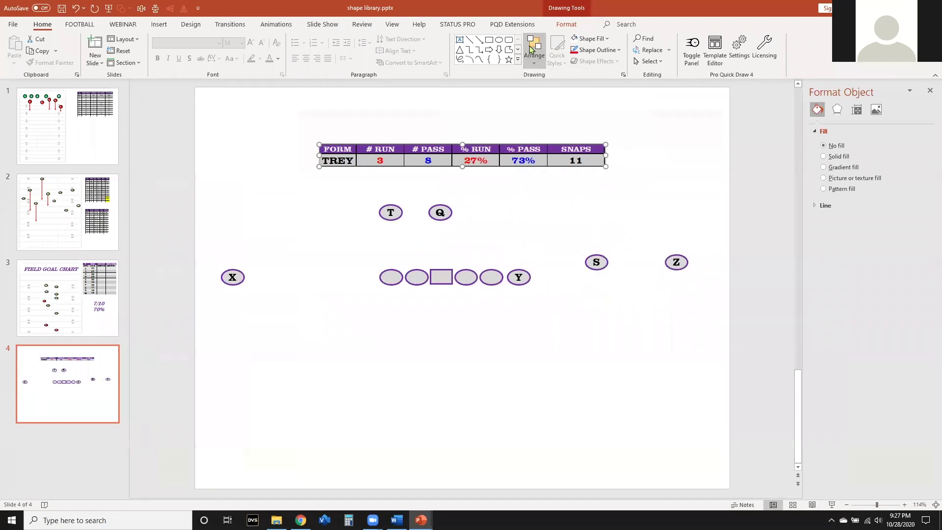
pyautogui.press('Up')
pyautogui.press('Up')
pyautogui.press('Up')
pyautogui.press('Up')
pyautogui.press('Up')
pyautogui.press('Up')
pyautogui.press('Up')
pyautogui.press('Up')
pyautogui.press('Up')
pyautogui.press('Up')
pyautogui.press('Up')
pyautogui.press('Up')
pyautogui.press('Up')
pyautogui.press('Up')
pyautogui.press('Up')
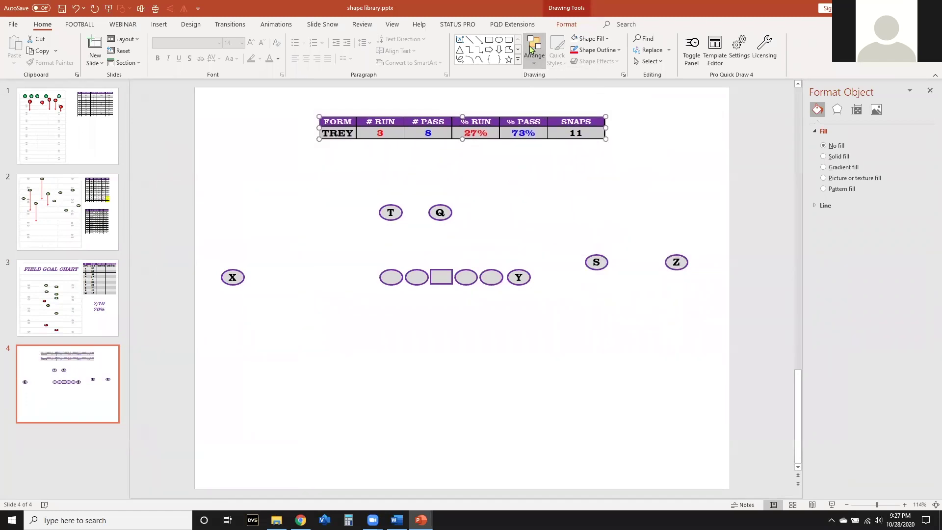
pyautogui.click(494, 199)
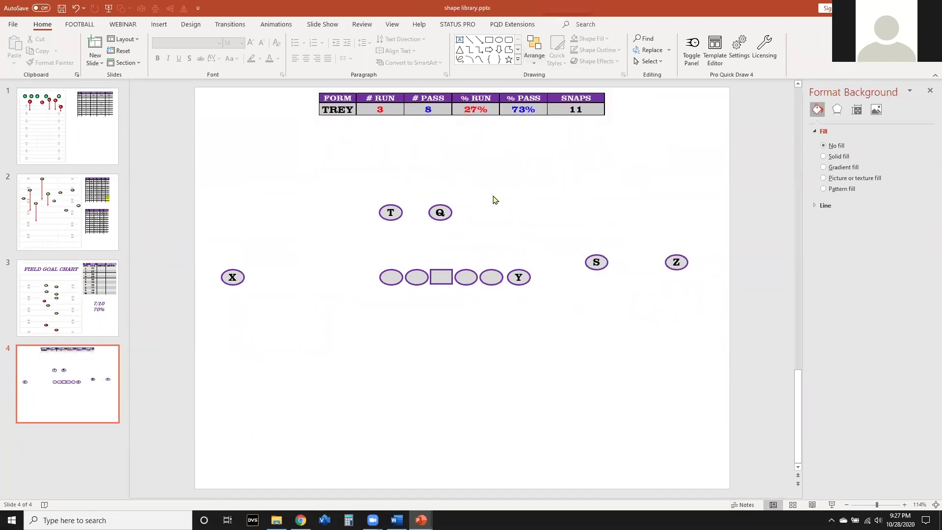
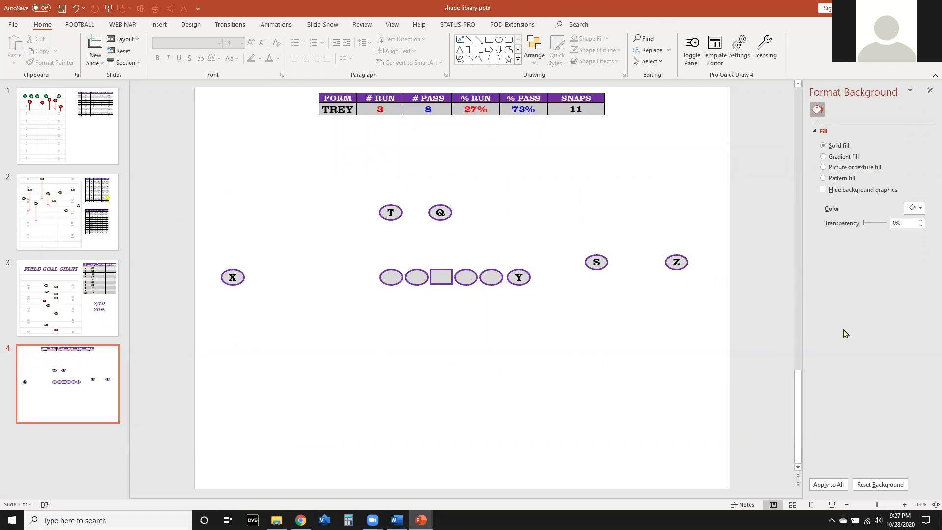
# - Add a two-line text box reading PWR 2 below the T
pyautogui.click(83, 25)
pyautogui.click(14, 49)
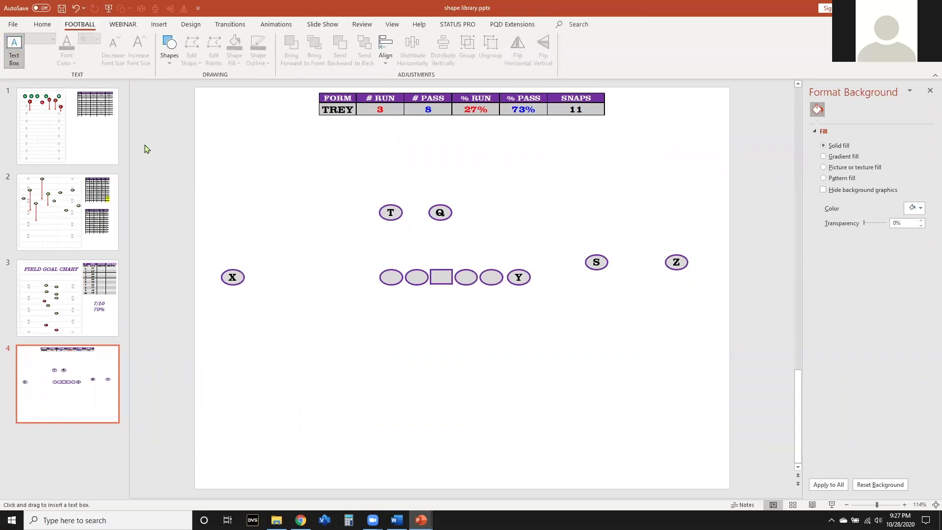
pyautogui.click(392, 240)
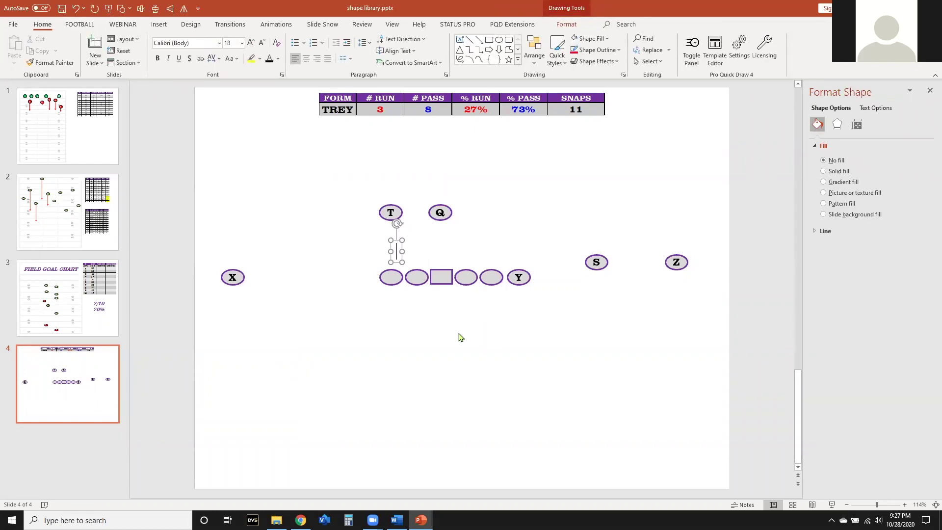
pyautogui.write('PWR')
pyautogui.press('Return')
pyautogui.write('2')
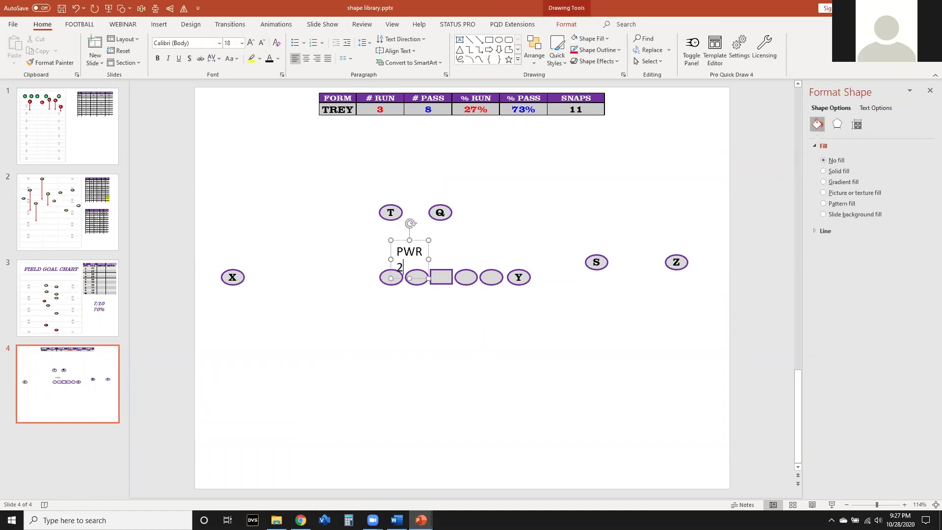
# - Center the PWR 2 label and make it red Clarendon BT
pyautogui.hotkey('ctrl', 'a')
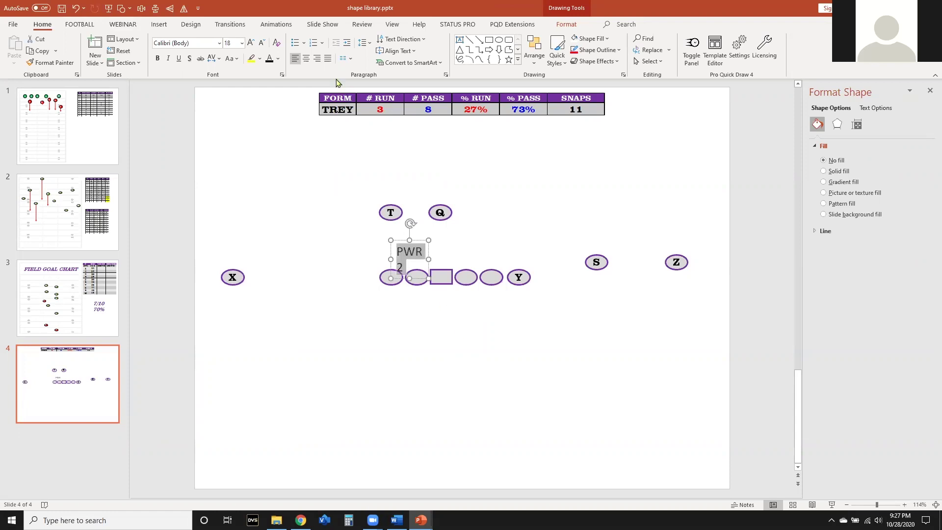
pyautogui.click(306, 59)
pyautogui.click(277, 58)
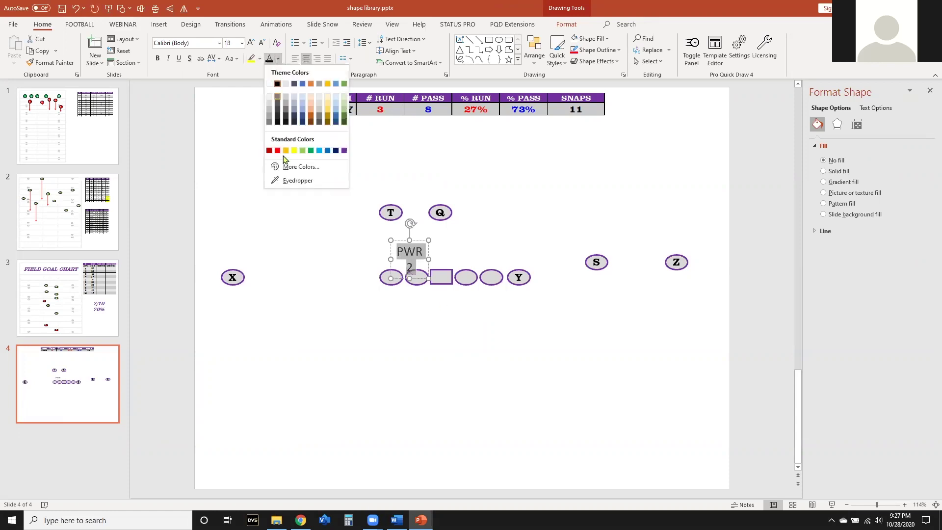
pyautogui.click(277, 150)
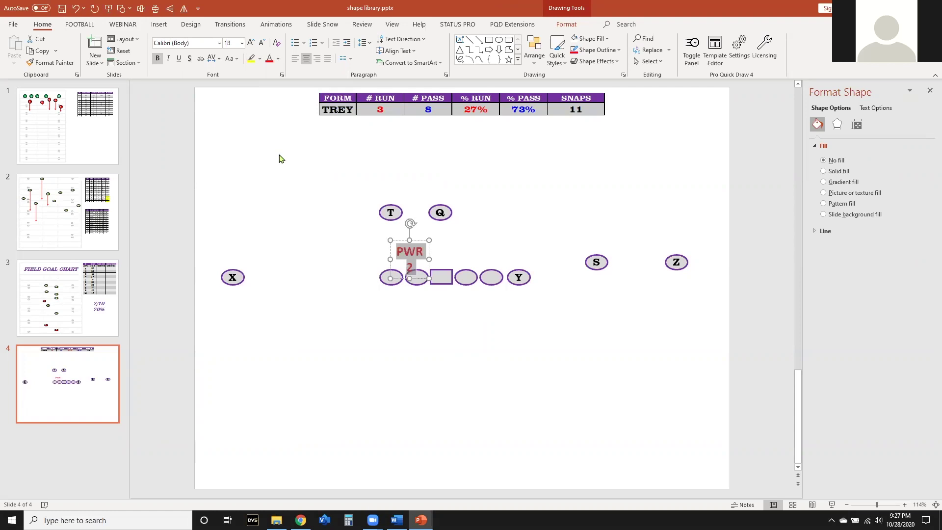
pyautogui.click(196, 43)
pyautogui.write('Clarendon BT')
pyautogui.press('Return')
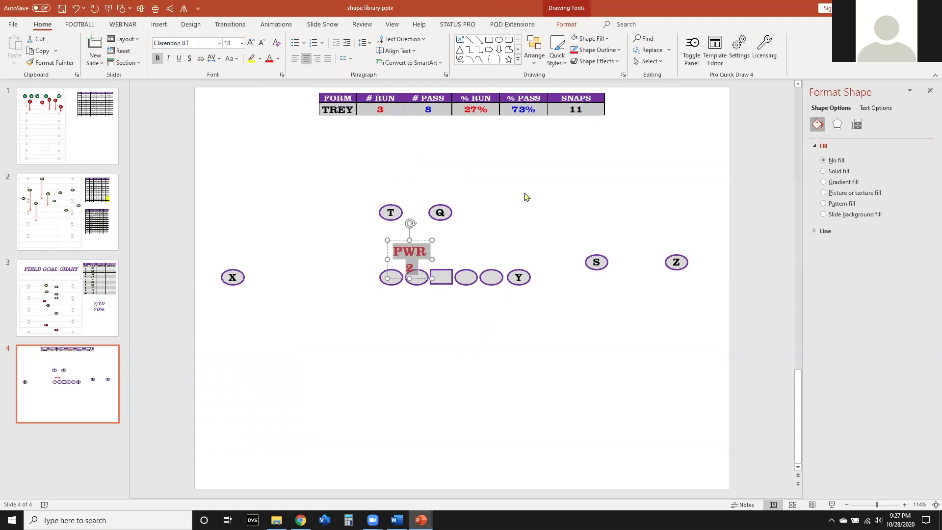
# - Copy the label above the line, retype it OZN 1, and nudge PWR 2 slightly left
pyautogui.moveTo(413, 239); pyautogui.dragTo(545, 247)
pyautogui.doubleClick(529, 249)
pyautogui.write('OZN')
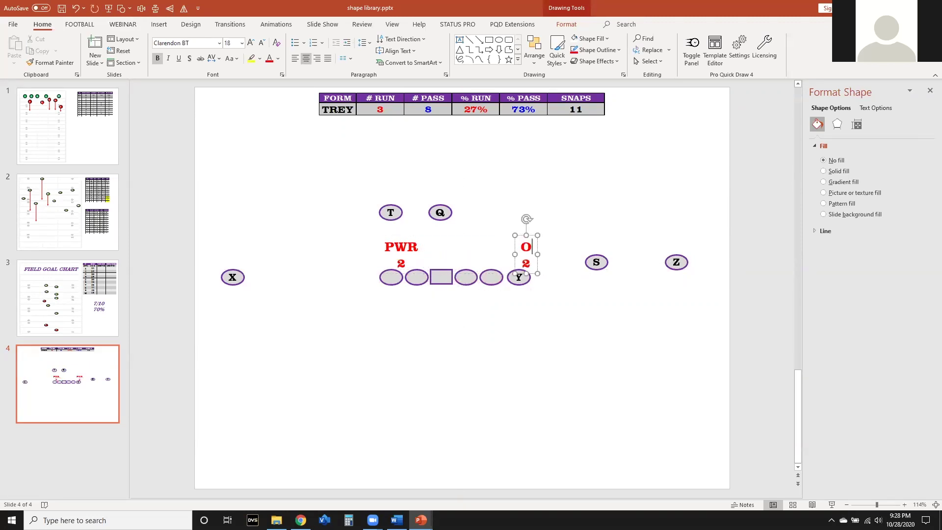
pyautogui.click(537, 393)
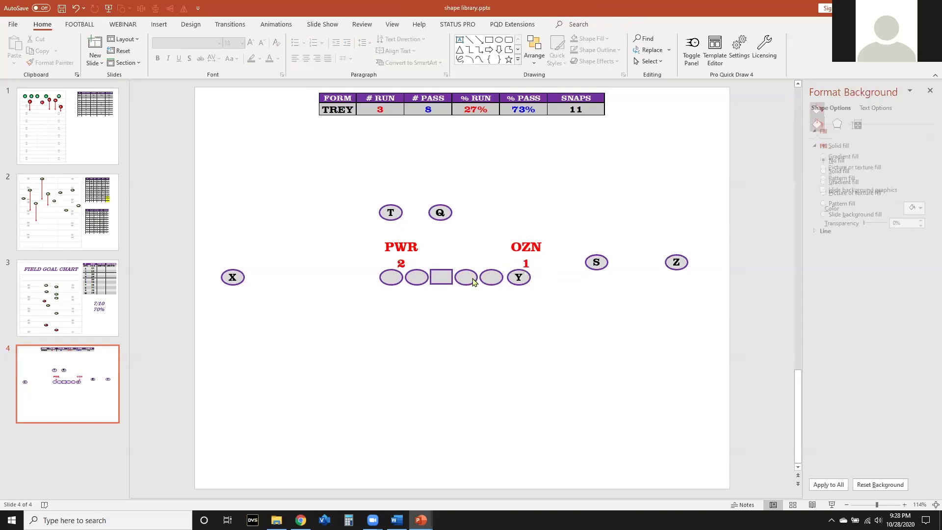
pyautogui.click(422, 254)
pyautogui.press('Left')
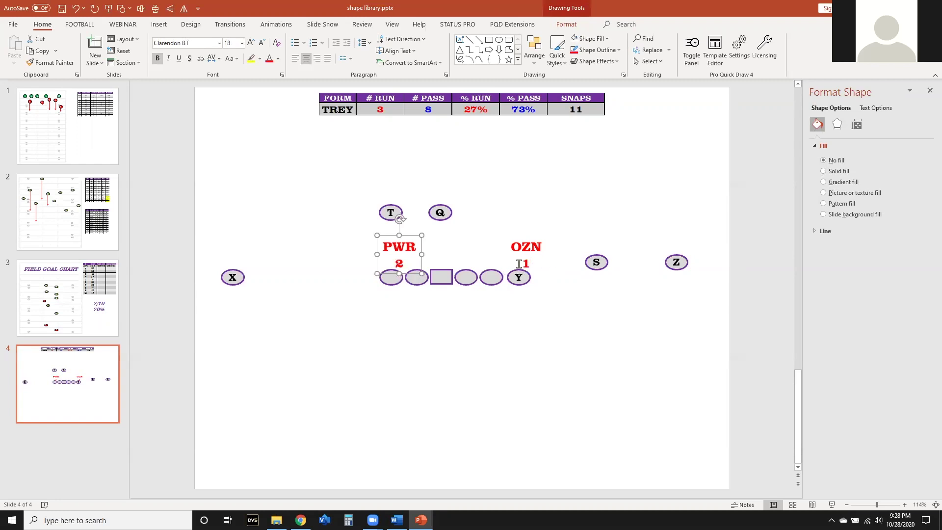
pyautogui.click(386, 205)
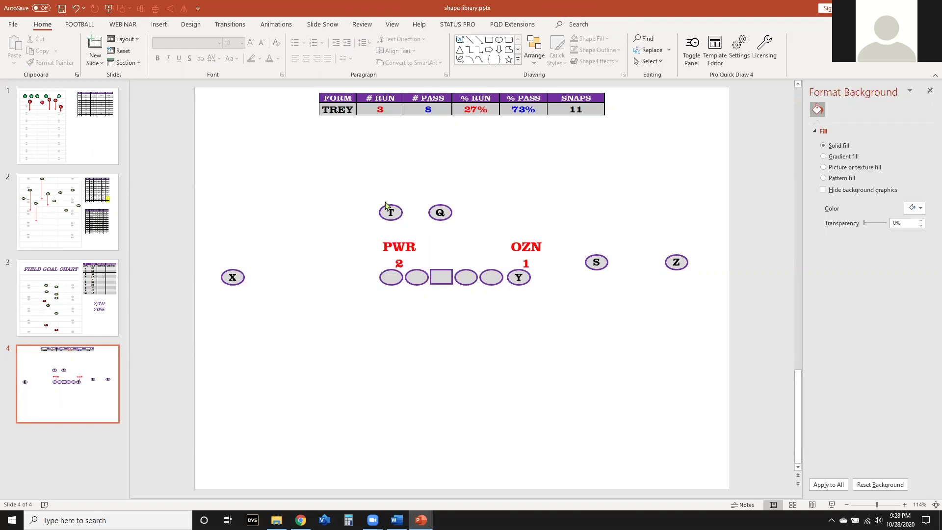
# - Copy the PWR 2 label below the formation and color its text dark blue
pyautogui.moveTo(390, 237); pyautogui.dragTo(351, 337)
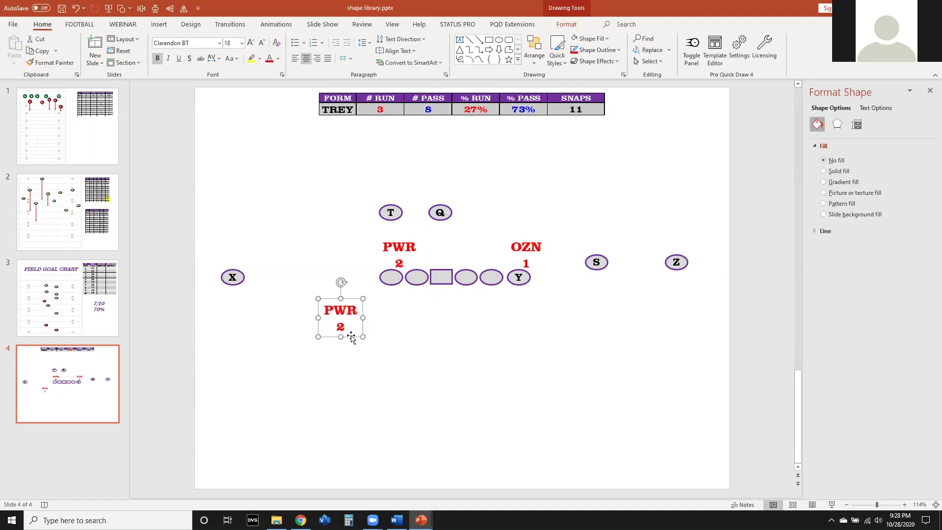
pyautogui.click(340, 308)
pyautogui.hotkey('ctrl', 'a')
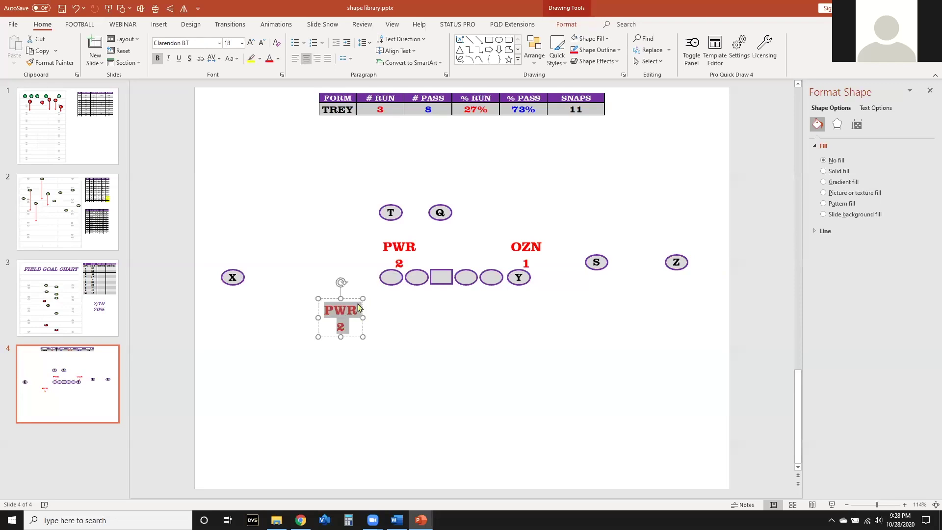
pyautogui.click(278, 58)
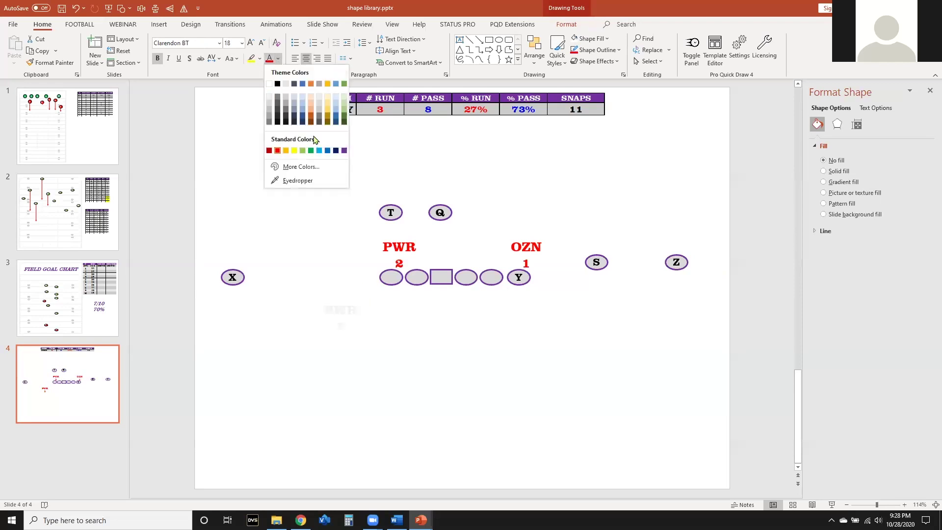
pyautogui.click(299, 167)
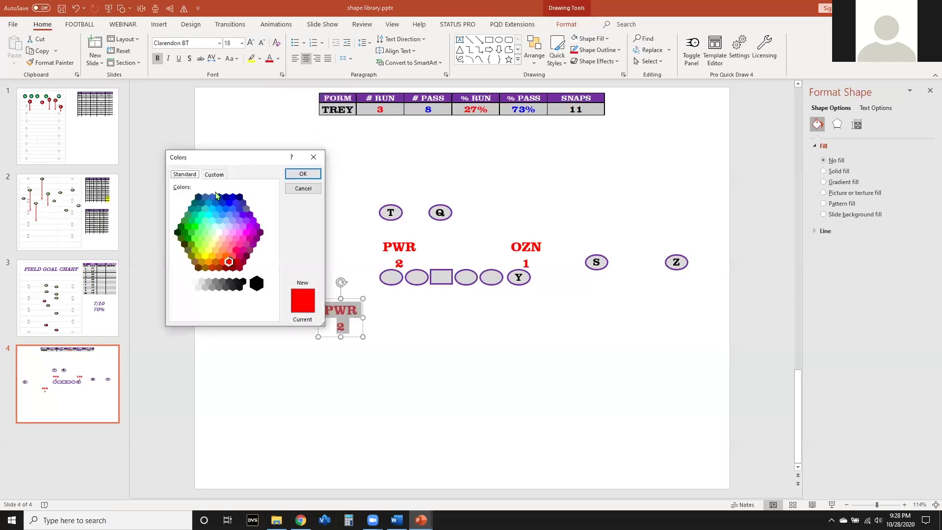
pyautogui.click(229, 206)
pyautogui.click(297, 174)
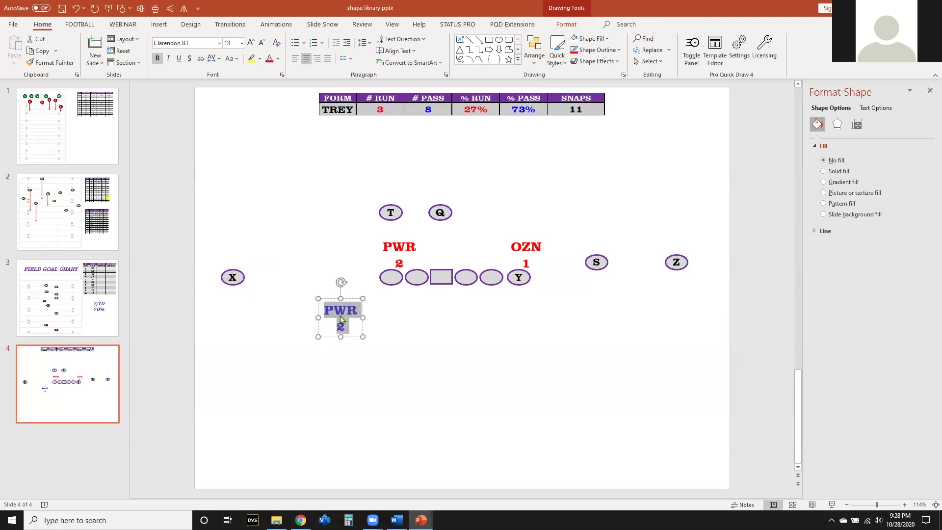
# - Retype the copy as X VERT 1 and move it beside the X
pyautogui.write('X VERT')
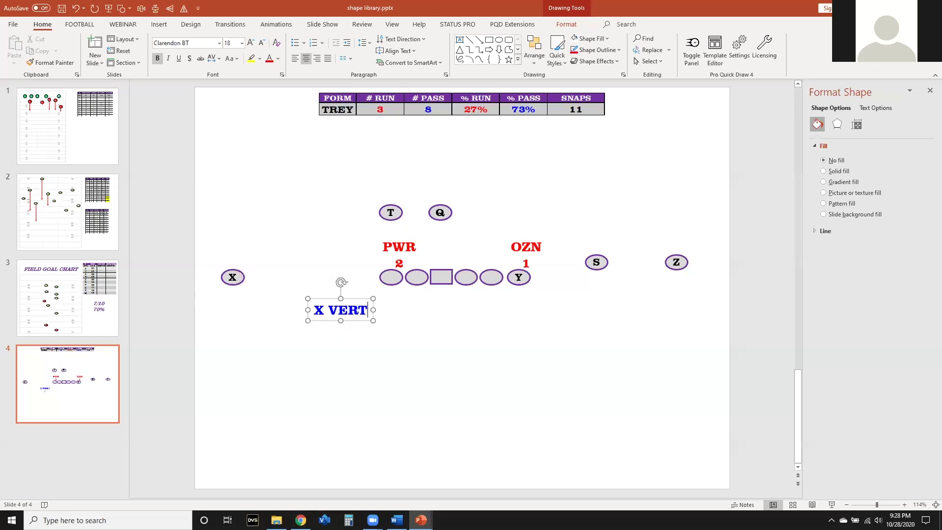
pyautogui.press('Return')
pyautogui.write('1')
pyautogui.click(392, 372)
pyautogui.click(361, 335)
pyautogui.moveTo(361, 339); pyautogui.dragTo(666, 346)
# - Turn a copy beneath the S into the FLOOD 4 label
pyautogui.click(657, 329)
pyautogui.hotkey('ctrl', 'a')
pyautogui.write('FLOOD')
pyautogui.press('Return')
pyautogui.click(664, 351)
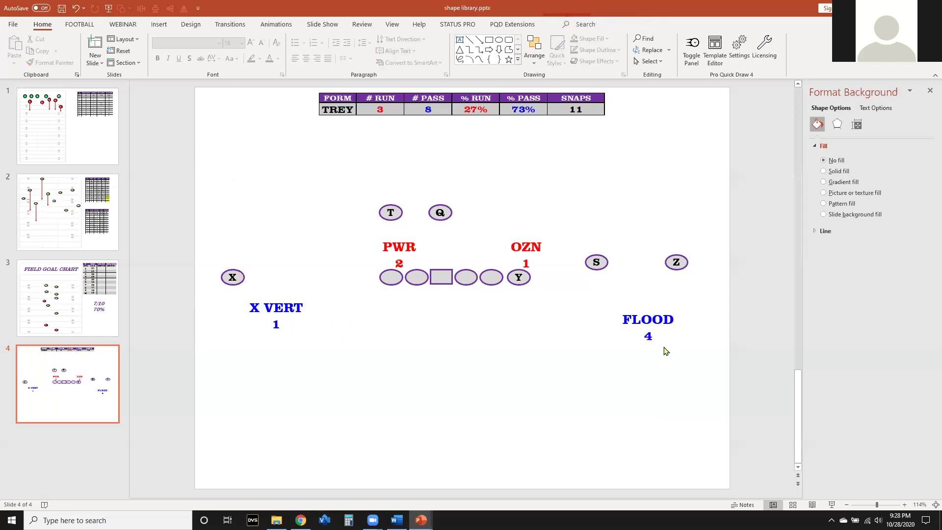
pyautogui.click(667, 347)
# - Duplicate the FLOOD label to its left and retype it BUBBLE 1
pyautogui.moveTo(667, 347); pyautogui.dragTo(579, 324)
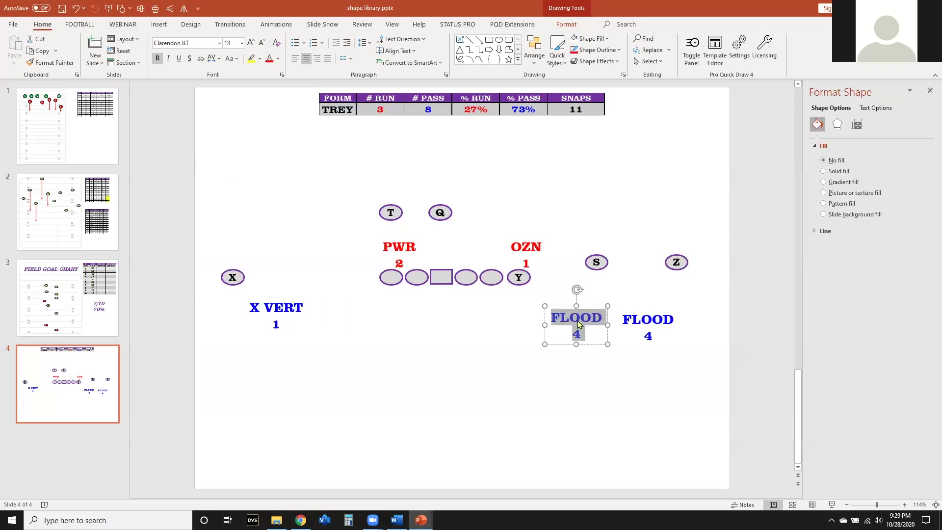
pyautogui.write('BUBBLE')
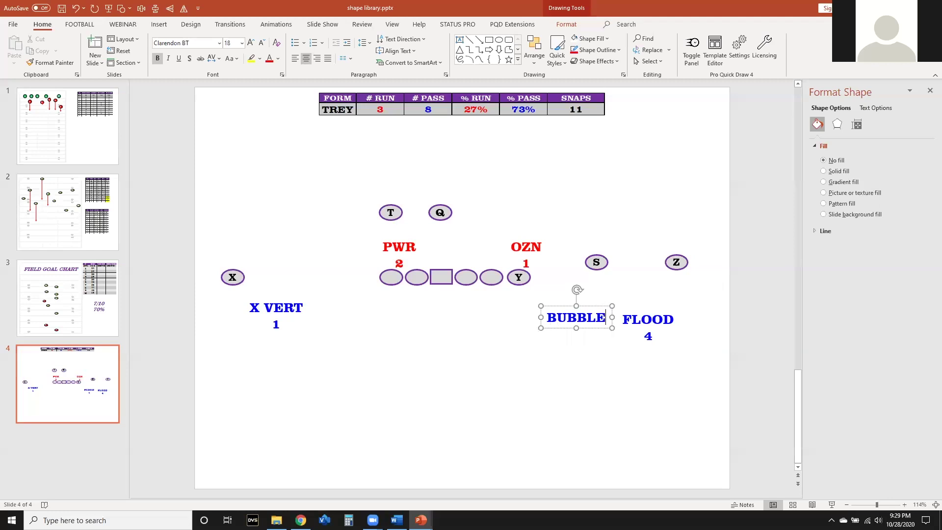
pyautogui.press('Return')
pyautogui.click(585, 360)
pyautogui.click(593, 337)
# - Duplicate BUBBLE downward as 4 VERTS 2 and place it under BUBBLE and FLOOD
pyautogui.moveTo(597, 343); pyautogui.dragTo(626, 408)
pyautogui.moveTo(581, 374); pyautogui.dragTo(613, 394)
pyautogui.write('4 VERTS')
pyautogui.press('Return')
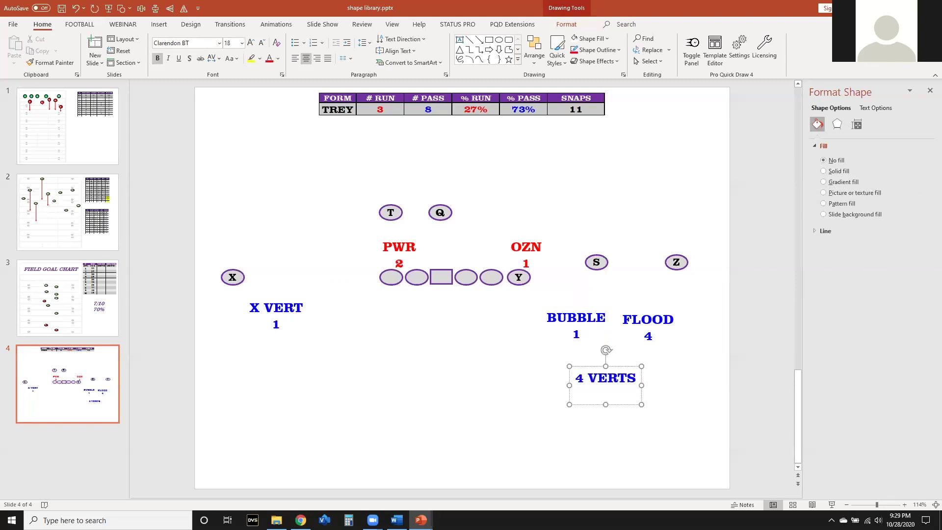
pyautogui.click(663, 418)
pyautogui.moveTo(612, 368); pyautogui.dragTo(614, 340)
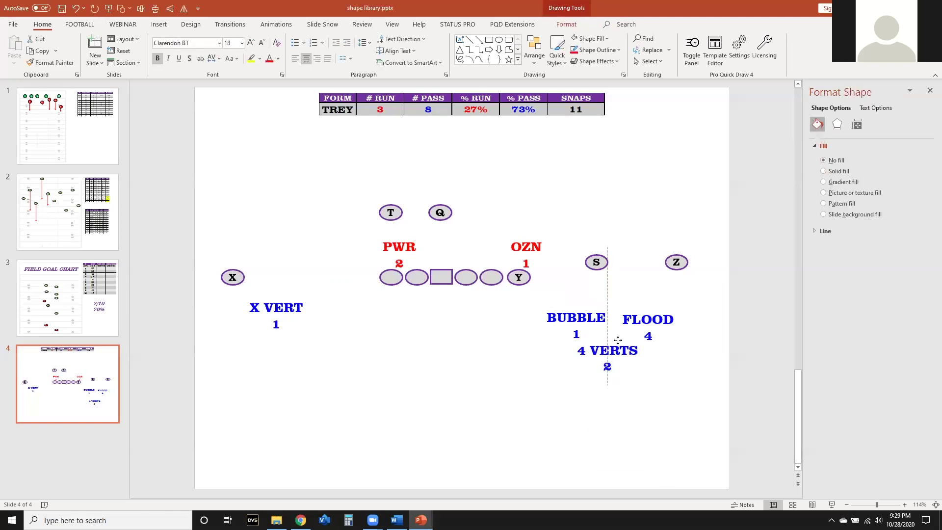
pyautogui.click(676, 389)
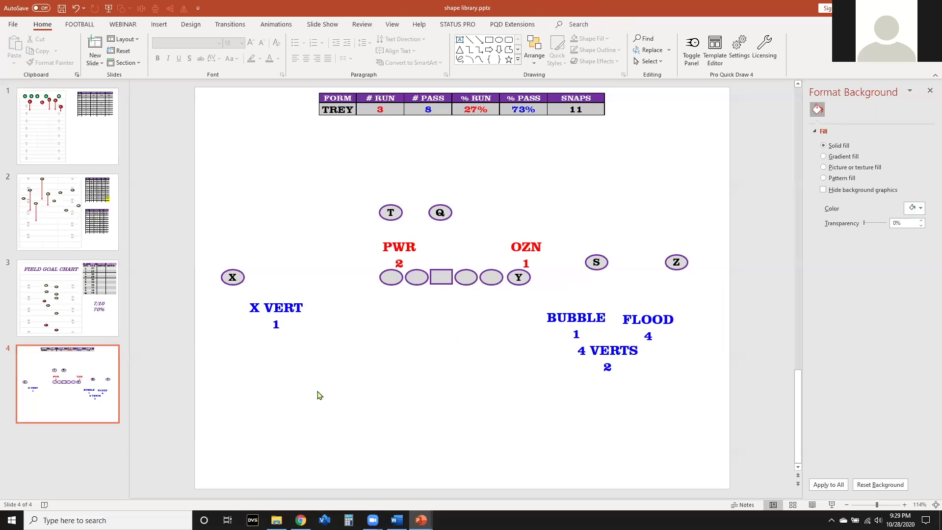
# - Copy the kicking table from slide 3 onto slide 4's bottom-left
pyautogui.click(67, 298)
pyautogui.click(598, 107)
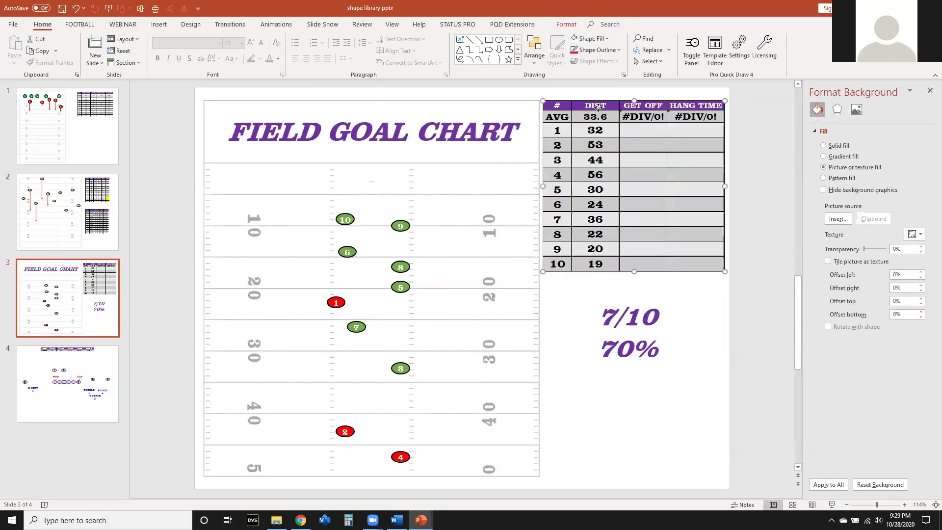
pyautogui.click(79, 374)
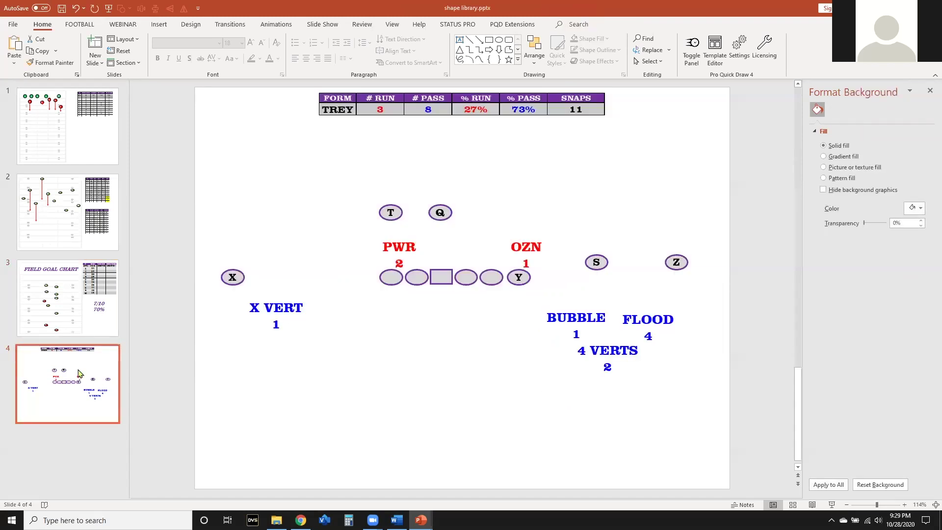
pyautogui.hotkey('ctrl', 'v')
pyautogui.moveTo(540, 245); pyautogui.dragTo(190, 376)
pyautogui.moveTo(308, 295); pyautogui.dragTo(291, 351)
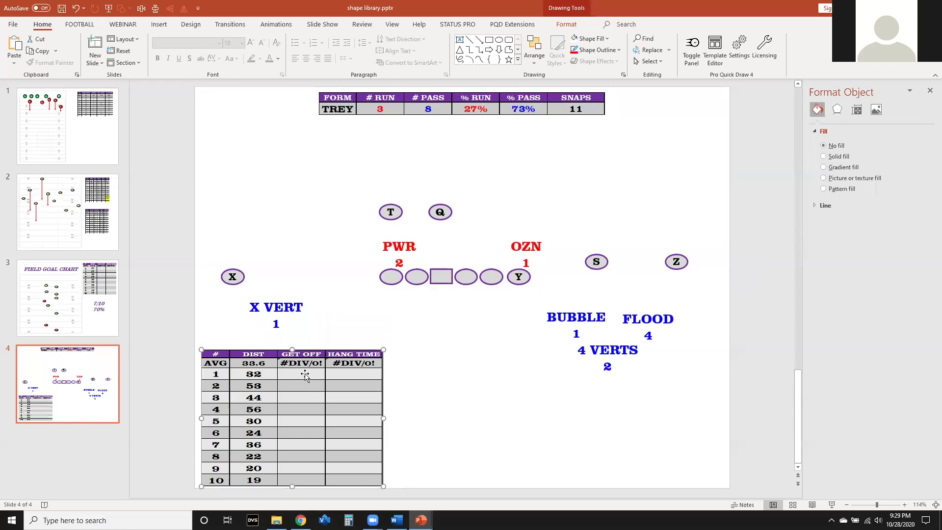
# - Open the pasted table's embedded worksheet for editing
pyautogui.rightClick(246, 379)
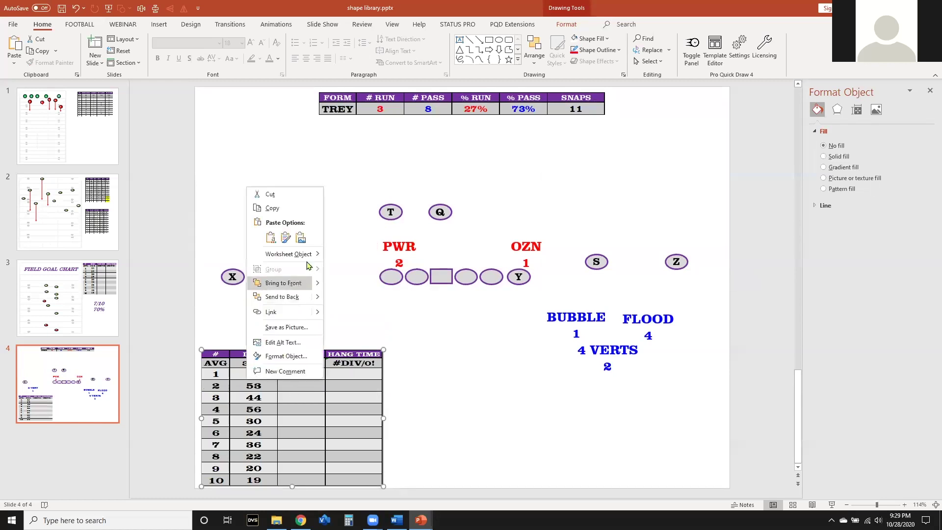
pyautogui.moveTo(314, 254)
pyautogui.click(364, 268)
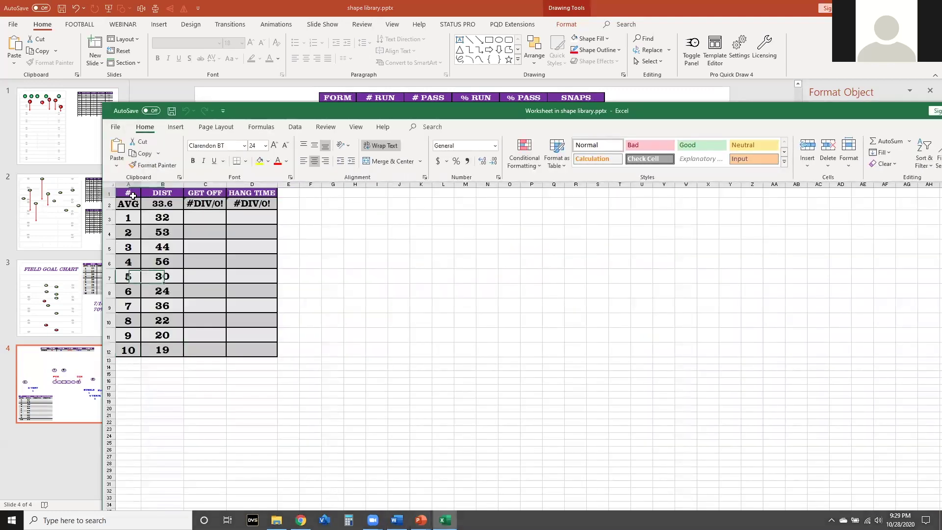
# - Rename the DIST heading to SNAPS and delete the GET OFF and HANG TIME columns
pyautogui.moveTo(141, 184); pyautogui.dragTo(182, 185)
pyautogui.click(215, 192)
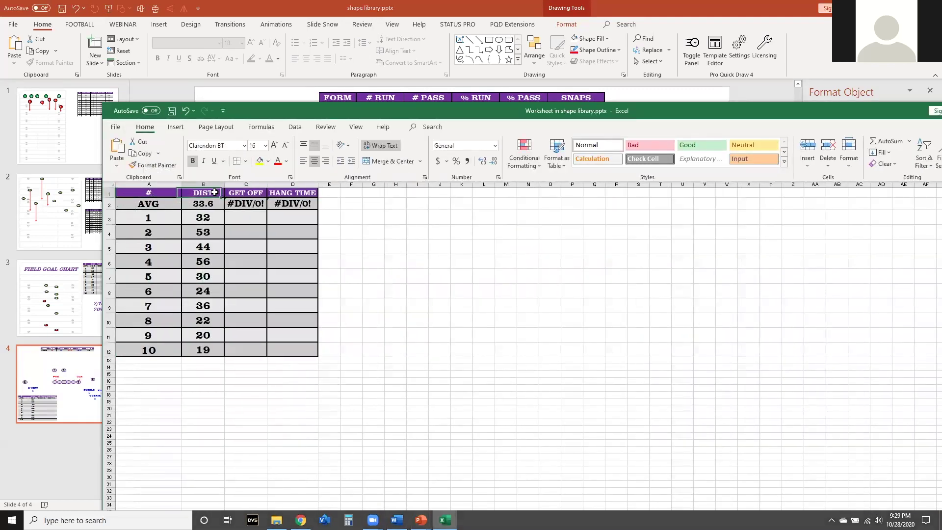
pyautogui.write('SNAPS')
pyautogui.press('Tab')
pyautogui.press('Delete')
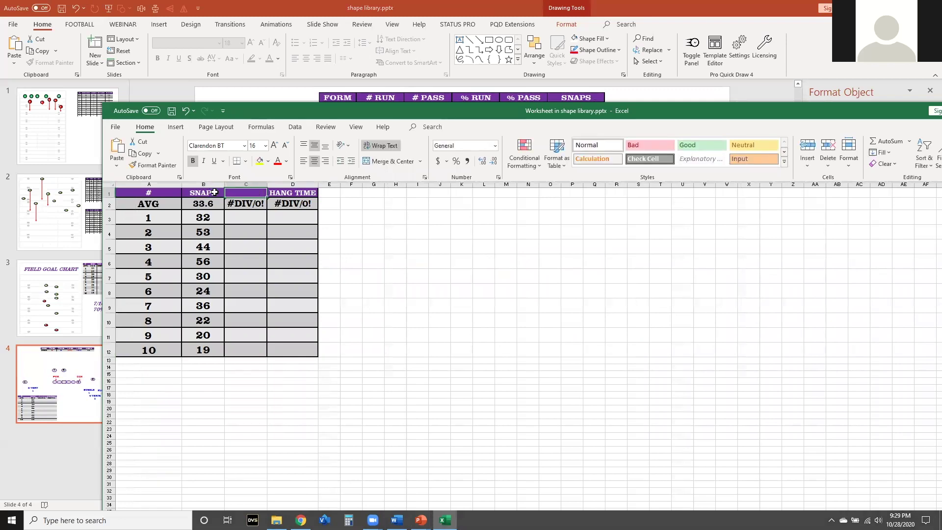
pyautogui.moveTo(249, 184); pyautogui.dragTo(293, 184)
pyautogui.hotkey('ctrl', '-')
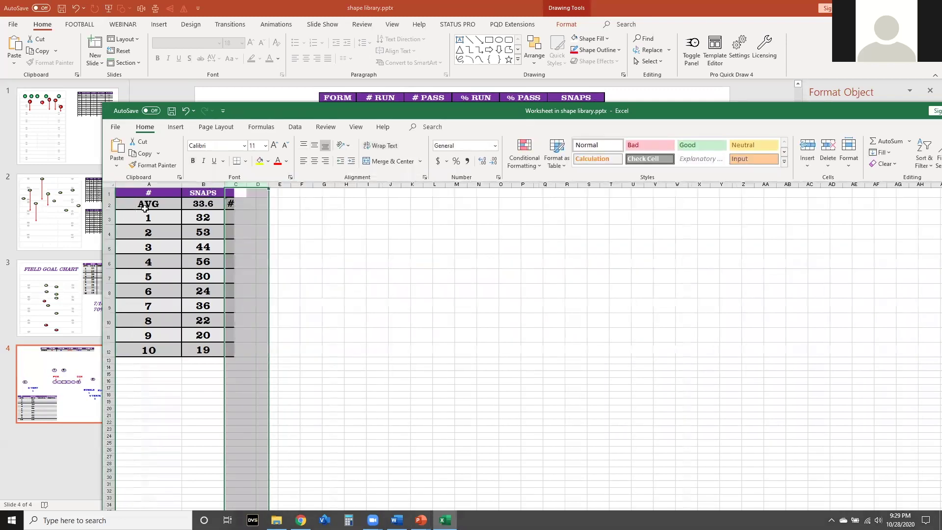
# - Replace the old data with INSIDE ZONE, OUTSIDE ZONE, TOSS, POWER, COUNTER, DRAW, TRAP
pyautogui.moveTo(155, 205); pyautogui.dragTo(200, 350)
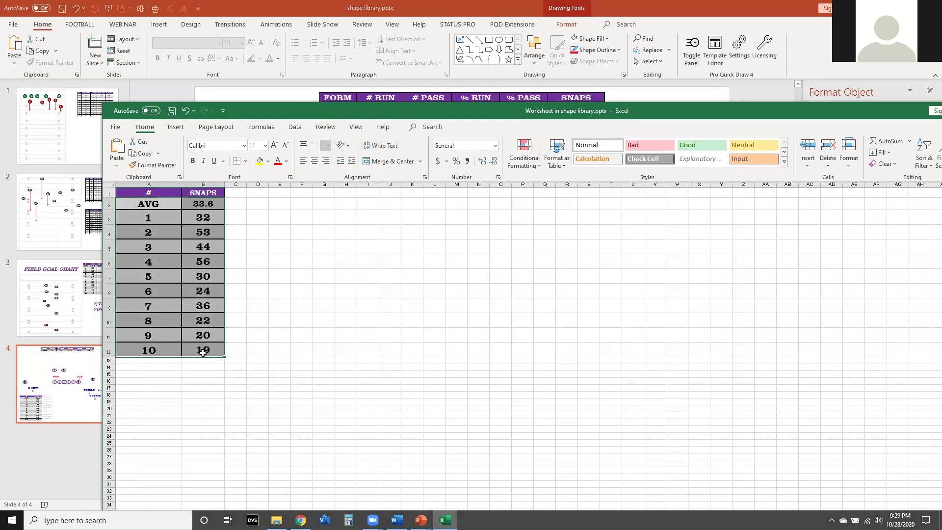
pyautogui.press('Delete')
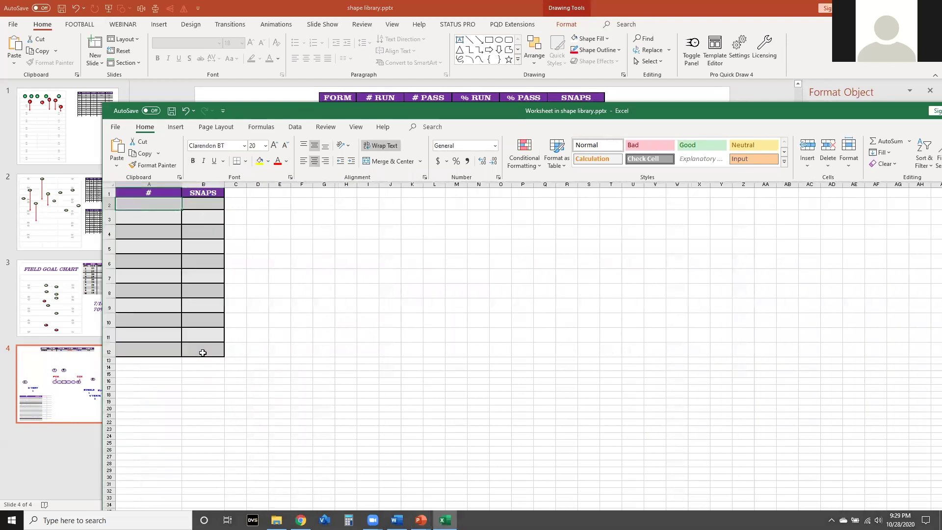
pyautogui.write('INSIDE ZONE')
pyautogui.press('Return')
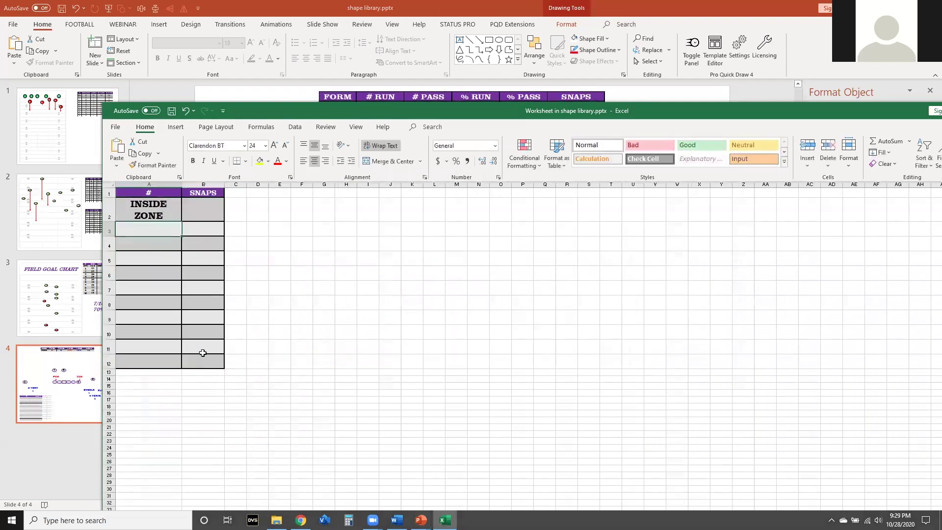
pyautogui.write('OUTSIDE ZONE')
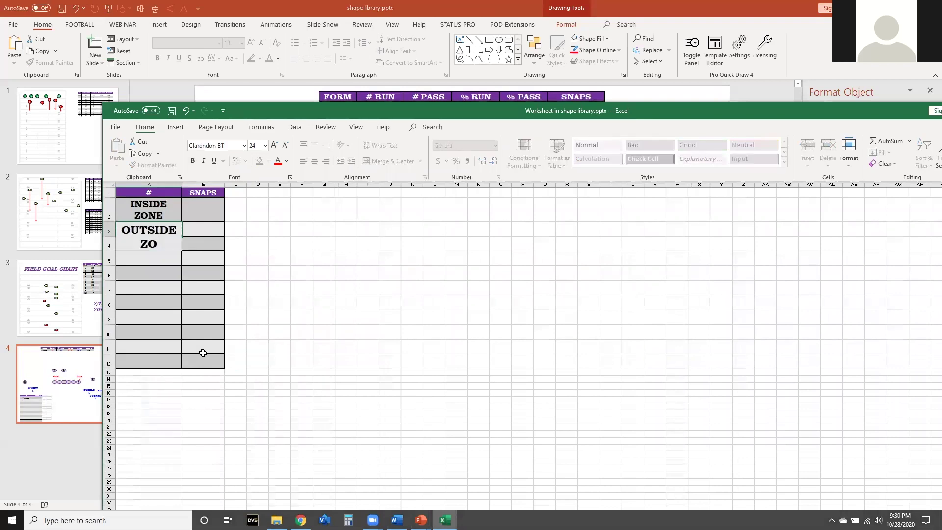
pyautogui.press('Return')
pyautogui.write('TOSS')
pyautogui.press('Return')
pyautogui.write('POWER')
pyautogui.press('Return')
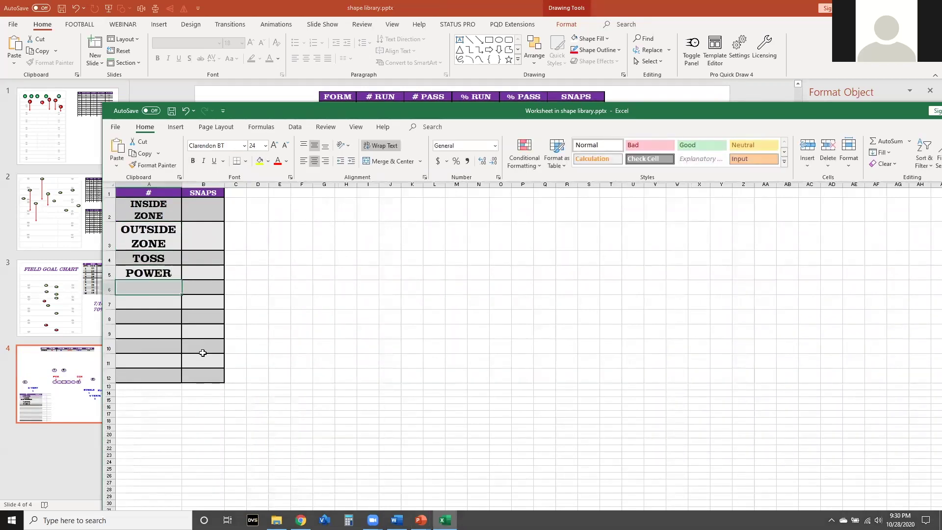
pyautogui.write('COUNTER')
pyautogui.press('Return')
pyautogui.write('DRAW')
pyautogui.press('Return')
pyautogui.write('TRAP')
pyautogui.press('Return')
# - Autofit column A and the rows, and delete the empty rows below TRAP
pyautogui.moveTo(182, 185); pyautogui.dragTo(255, 185)
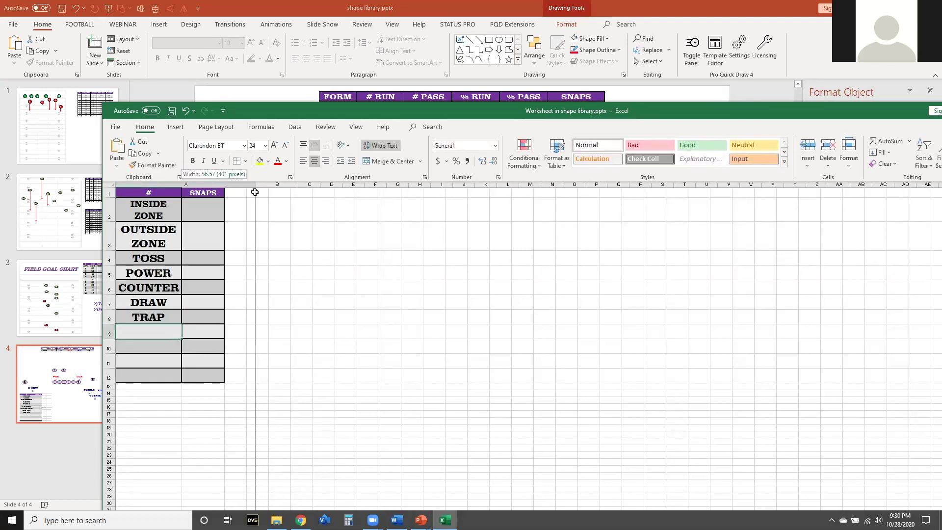
pyautogui.doubleClick(256, 185)
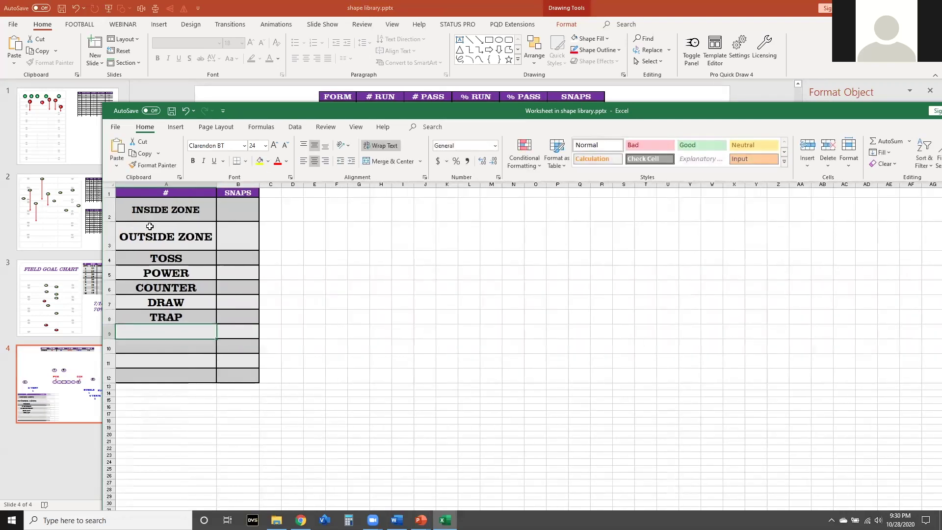
pyautogui.doubleClick(110, 250)
pyautogui.doubleClick(110, 221)
pyautogui.moveTo(111, 305); pyautogui.dragTo(109, 373)
pyautogui.rightClick(110, 373)
pyautogui.click(137, 213)
# - Set the plays and snaps range A2:B8 to font size 16
pyautogui.click(238, 203)
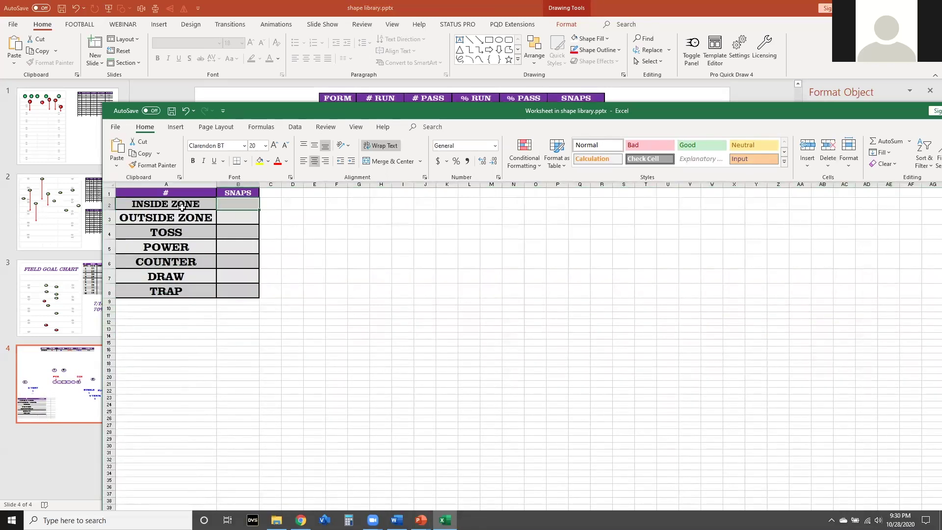
pyautogui.moveTo(186, 205); pyautogui.dragTo(240, 290)
pyautogui.click(256, 148)
pyautogui.write('16')
pyautogui.press('Return')
pyautogui.click(192, 307)
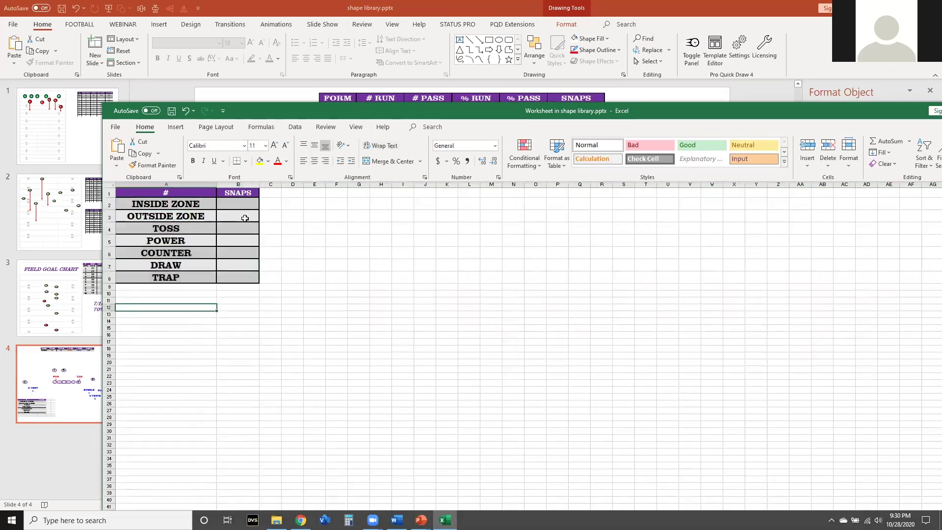
# - Enter snaps of 1 for OUTSIDE ZONE and 2 for POWER
pyautogui.click(239, 205)
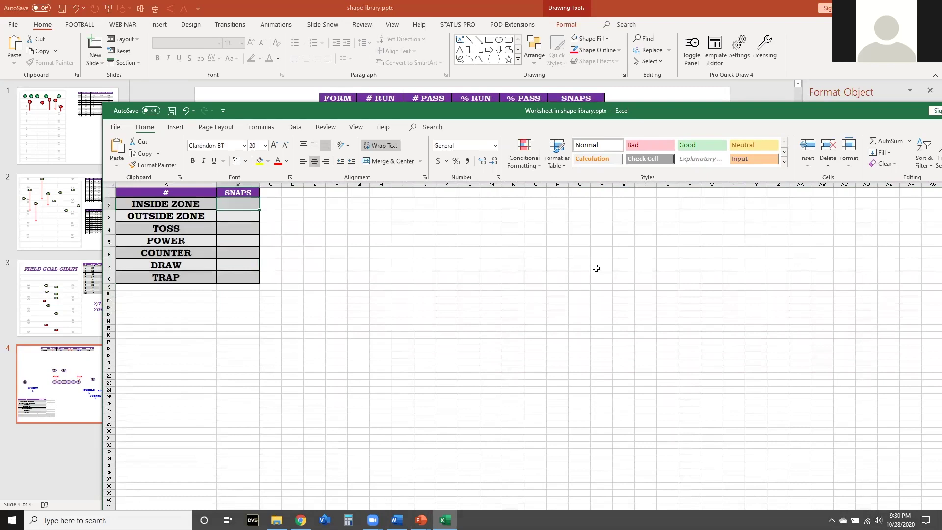
pyautogui.press('Down')
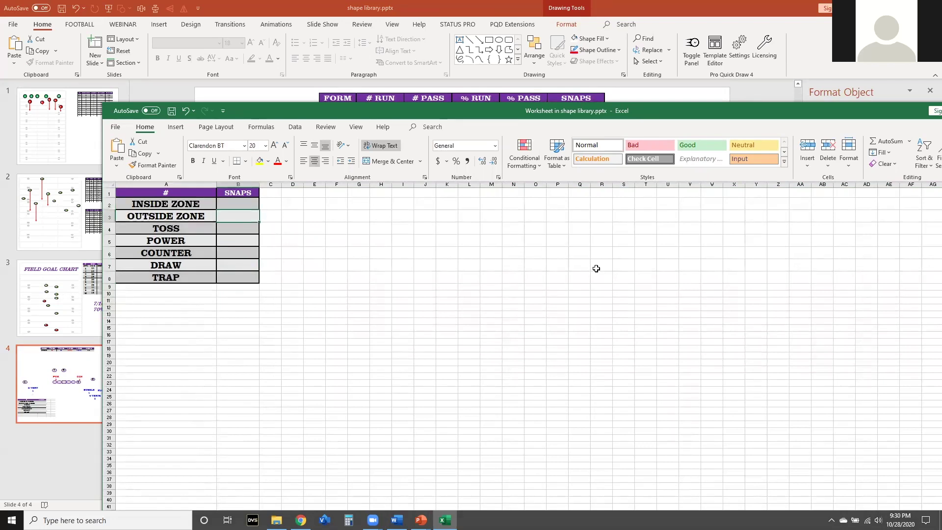
pyautogui.write('1')
pyautogui.press('Down')
pyautogui.press('Down')
pyautogui.write('2')
pyautogui.press('Down')
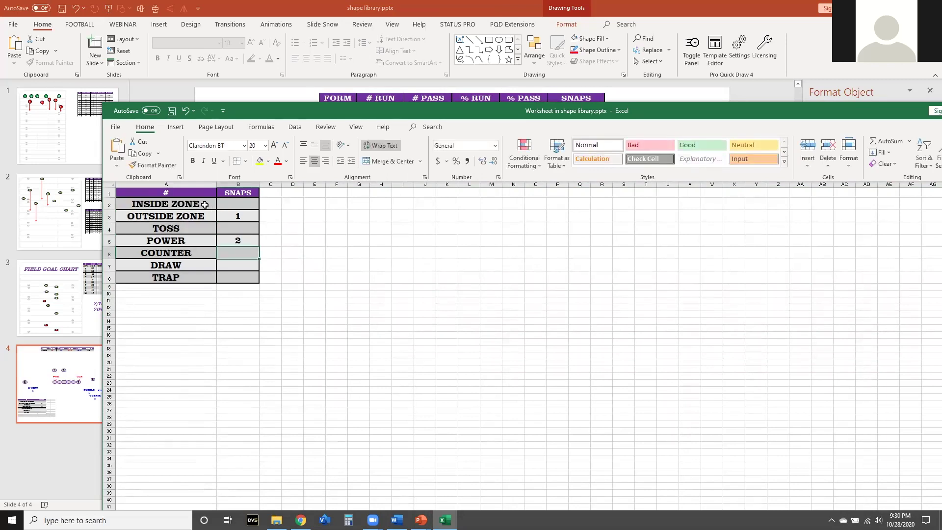
# - Color the table body A2:B8 red and close the worksheet
pyautogui.moveTo(204, 204); pyautogui.dragTo(245, 277)
pyautogui.click(277, 160)
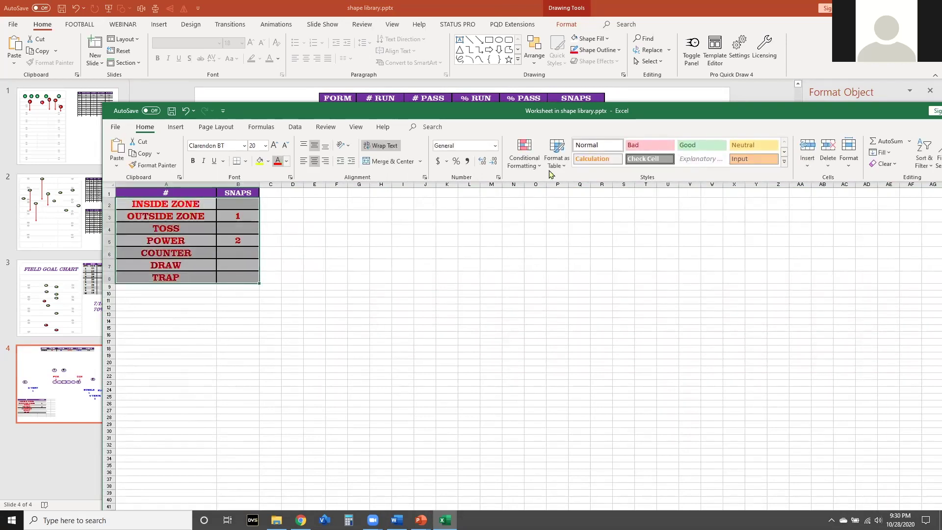
pyautogui.moveTo(734, 104); pyautogui.dragTo(631, 104)
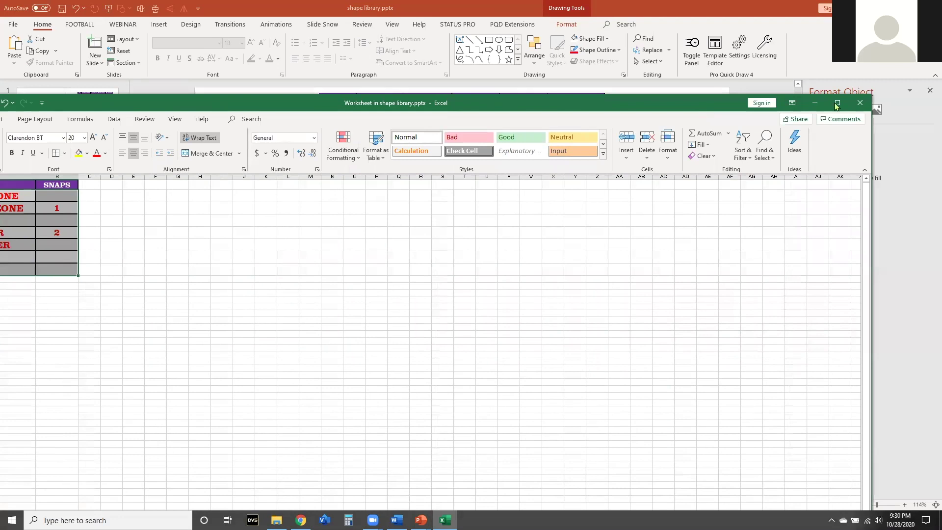
pyautogui.click(862, 102)
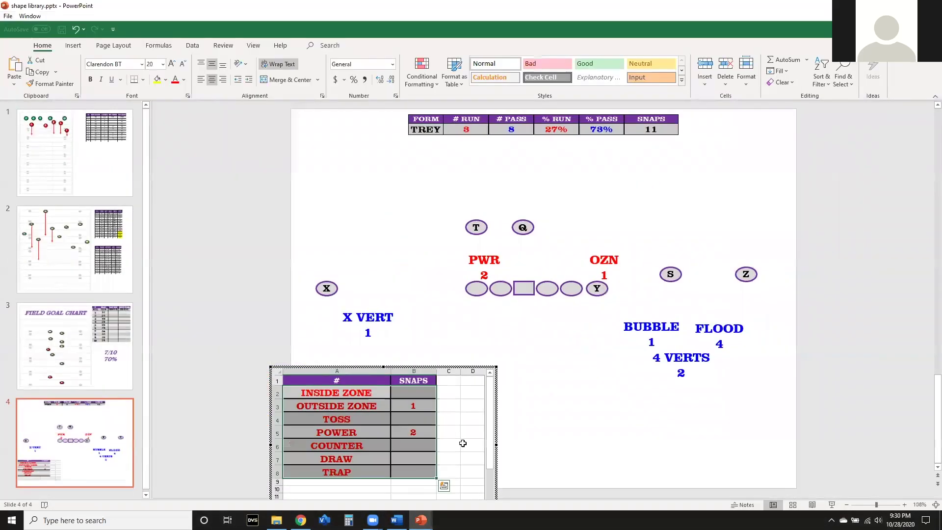
# - Narrow the embedded table on the slide to hide columns C and D
pyautogui.moveTo(497, 447); pyautogui.dragTo(448, 445)
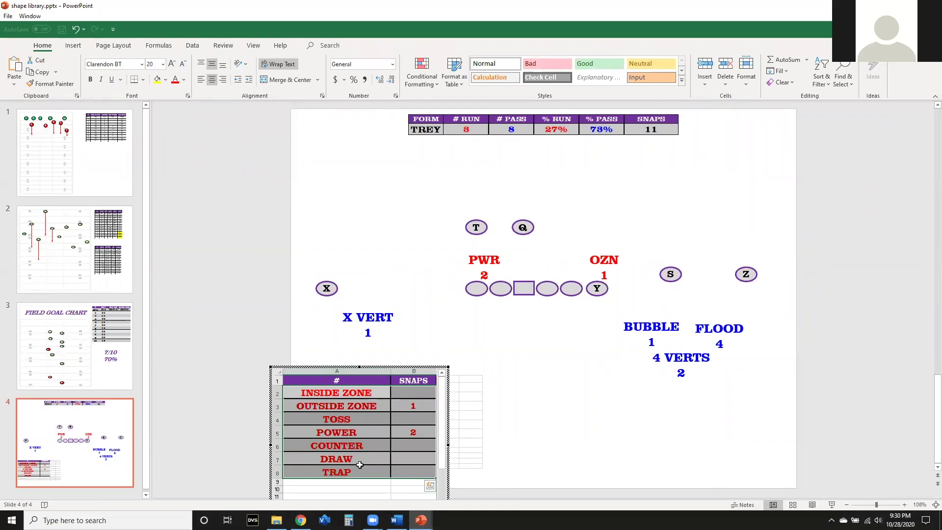
pyautogui.scroll(-2, 360, 461)
pyautogui.click(493, 369)
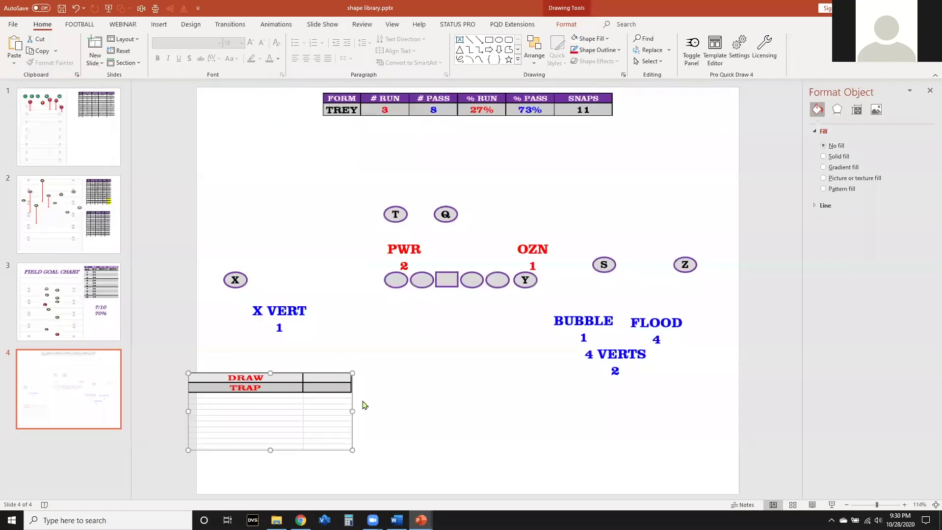
# - Move the SNAPS table up and adjust its visible sheet area to show all rows
pyautogui.moveTo(249, 416); pyautogui.dragTo(322, 225)
pyautogui.doubleClick(323, 225)
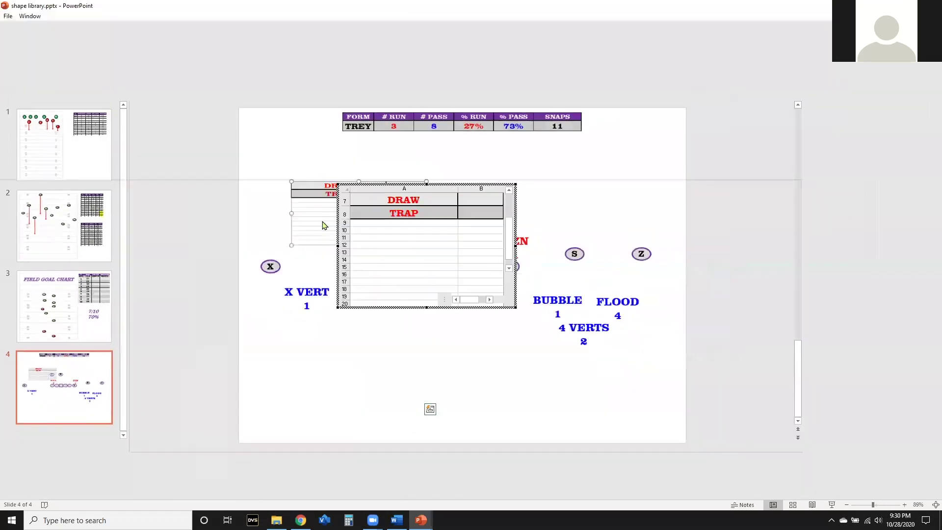
pyautogui.click(441, 303)
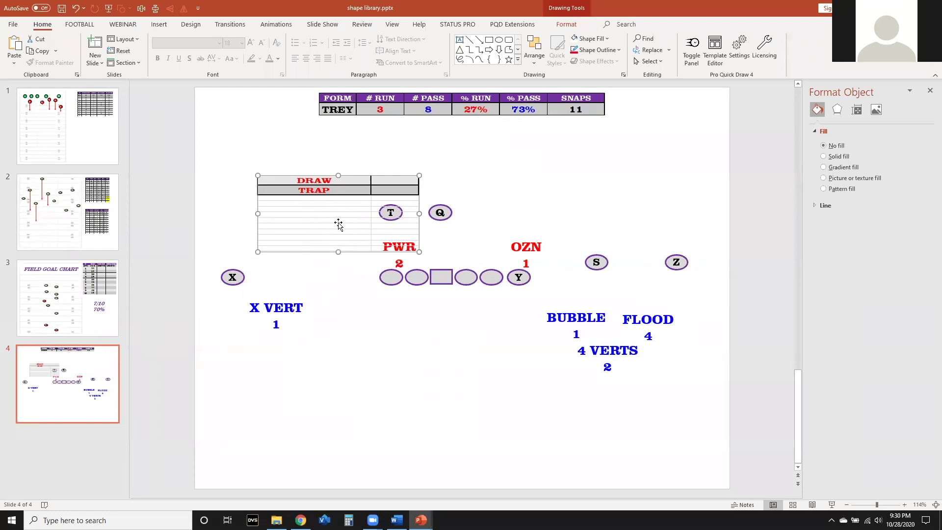
pyautogui.doubleClick(293, 226)
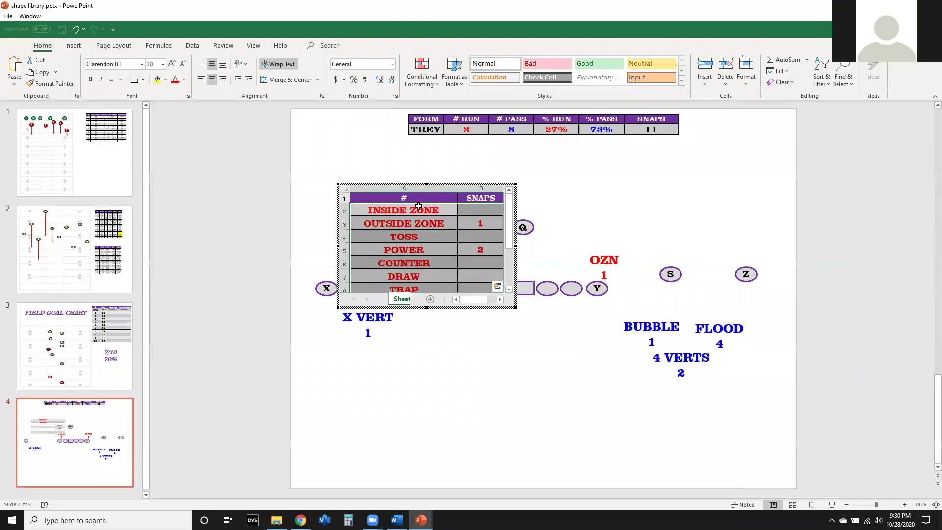
pyautogui.moveTo(426, 337); pyautogui.dragTo(431, 315)
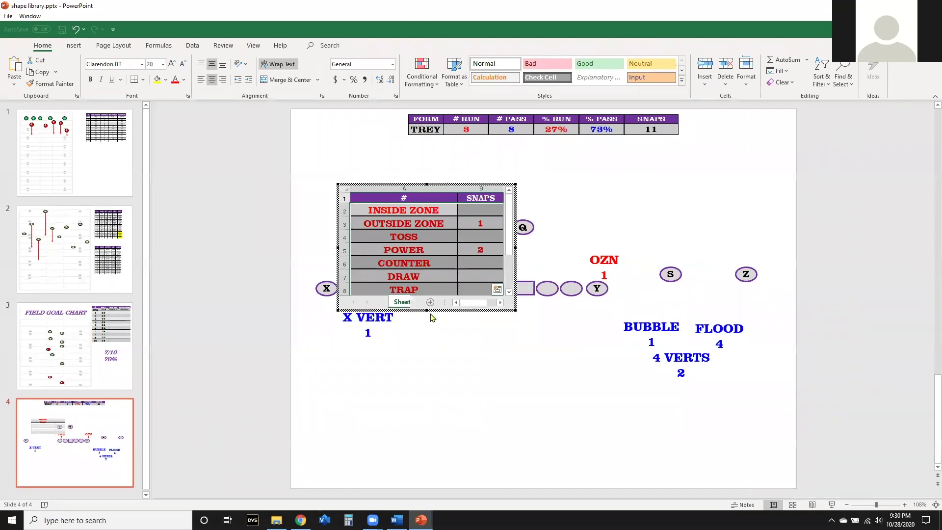
pyautogui.click(422, 366)
# - Move the table to the slide's bottom-left corner and make it narrower
pyautogui.moveTo(360, 218); pyautogui.dragTo(309, 443)
pyautogui.moveTo(367, 443); pyautogui.dragTo(326, 444)
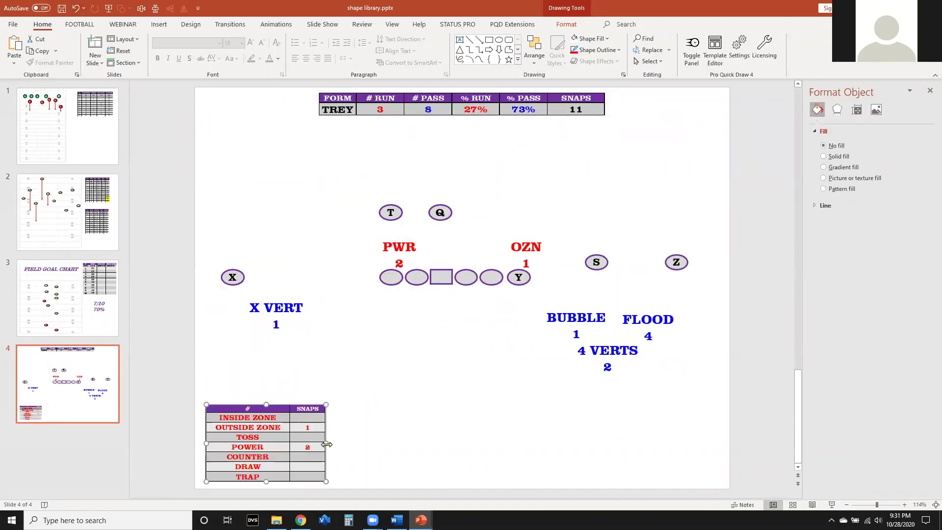
pyautogui.click(475, 429)
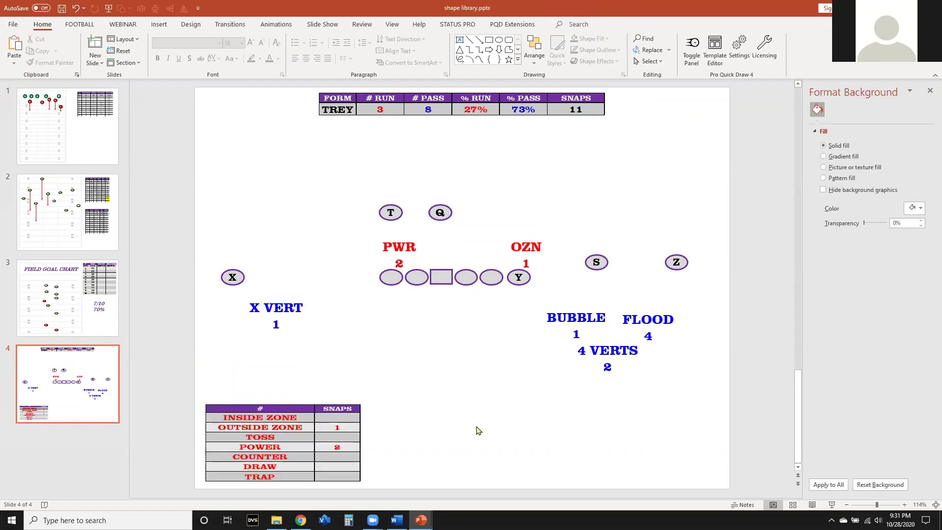
# - Change the SNAPS table's A1 heading to RUN CONCEPT
pyautogui.doubleClick(297, 427)
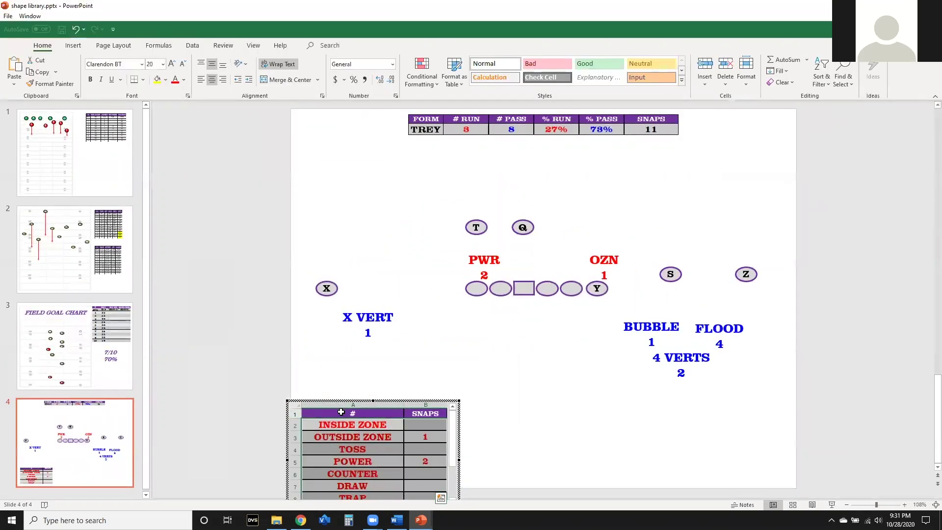
pyautogui.click(342, 412)
pyautogui.write('RUN CONE')
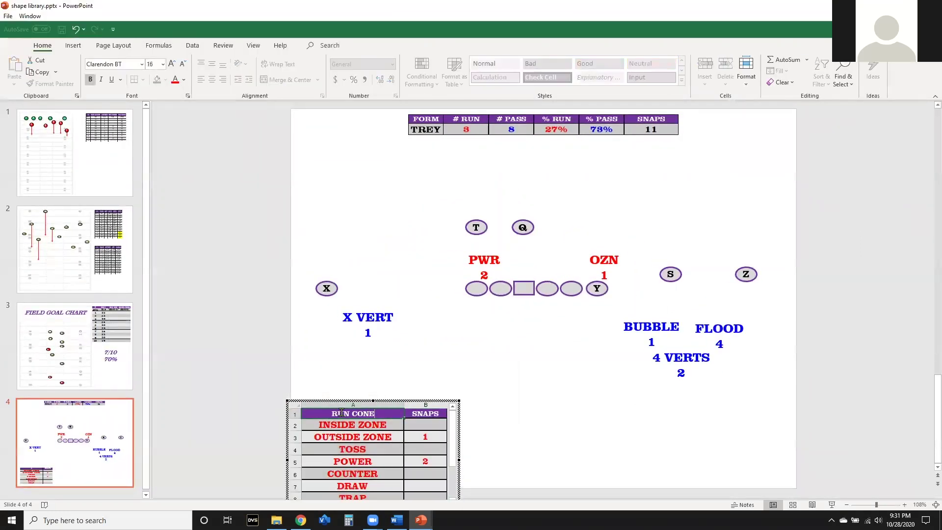
pyautogui.click(548, 384)
# - Place a copy of the table at lower right and retitle its heading PASS CONCEPT
pyautogui.moveTo(294, 423); pyautogui.dragTo(650, 416)
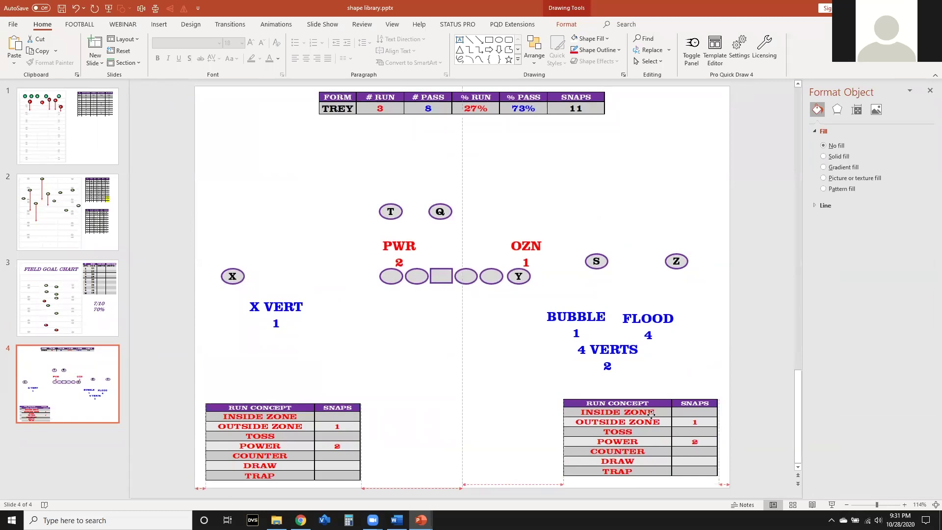
pyautogui.doubleClick(651, 416)
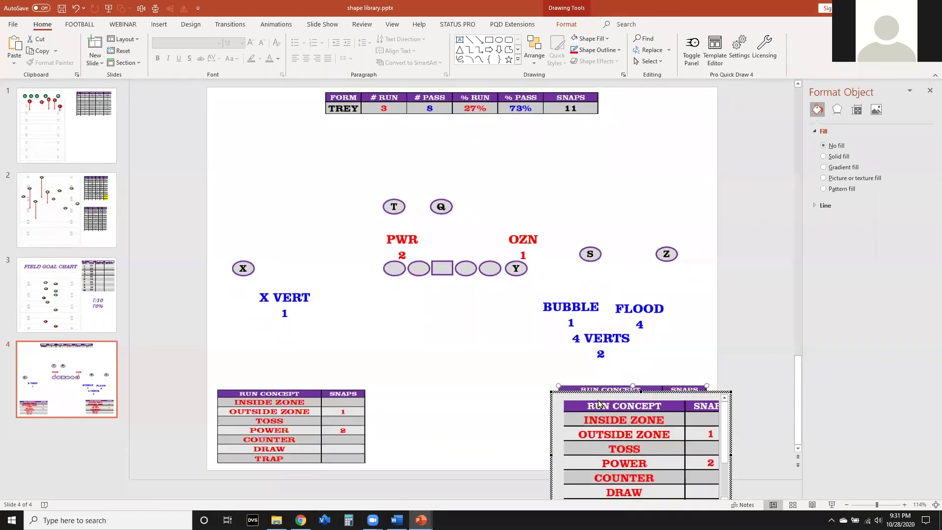
pyautogui.doubleClick(668, 409)
pyautogui.doubleClick(668, 410)
pyautogui.write('PASS')
pyautogui.press('BackSpace')
pyautogui.press('Escape')
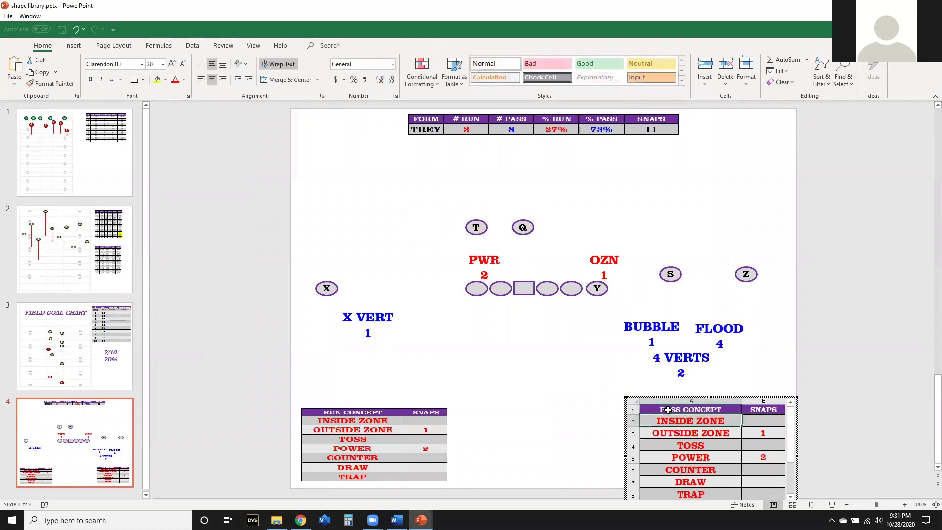
pyautogui.click(660, 392)
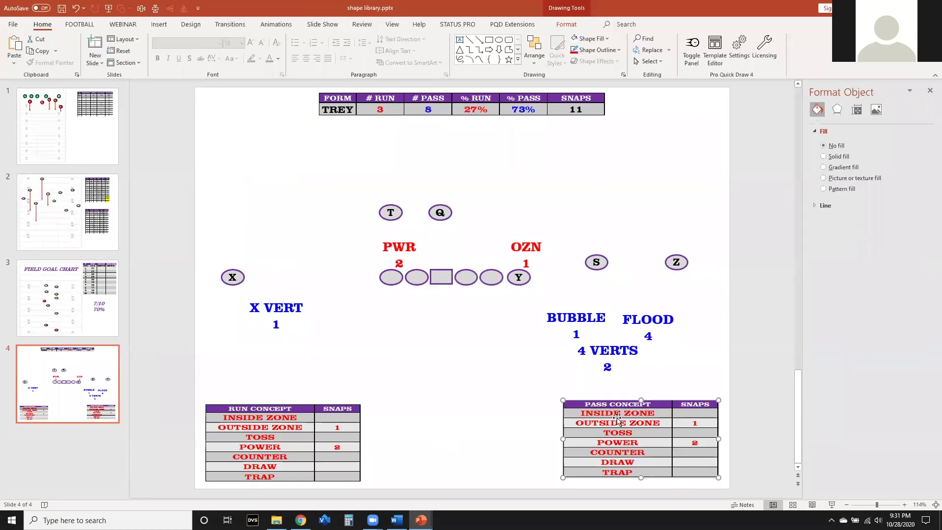
# - Open the pass-concept table's worksheet in its own Excel window
pyautogui.rightClick(617, 417)
pyautogui.moveTo(677, 294)
pyautogui.click(724, 307)
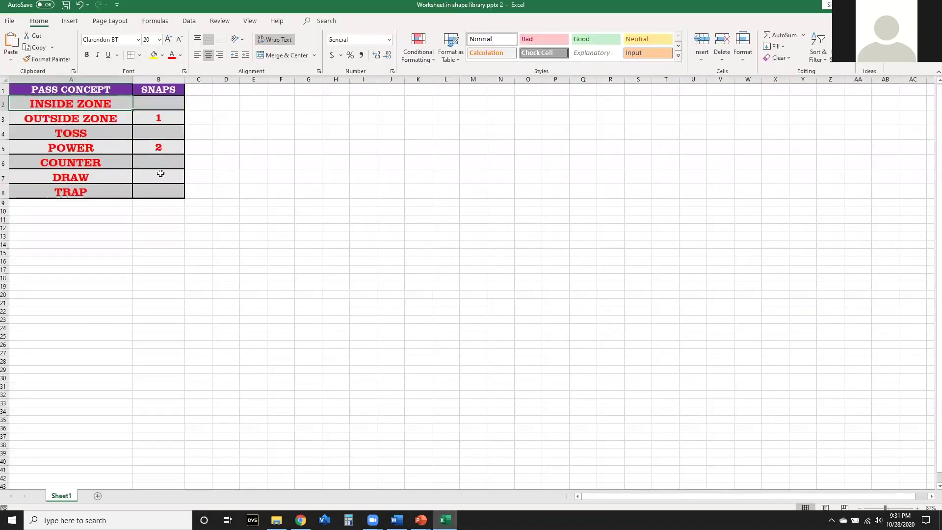
# - Color the concept names and snap counts in A2:B8 blue
pyautogui.moveTo(161, 173); pyautogui.dragTo(162, 192)
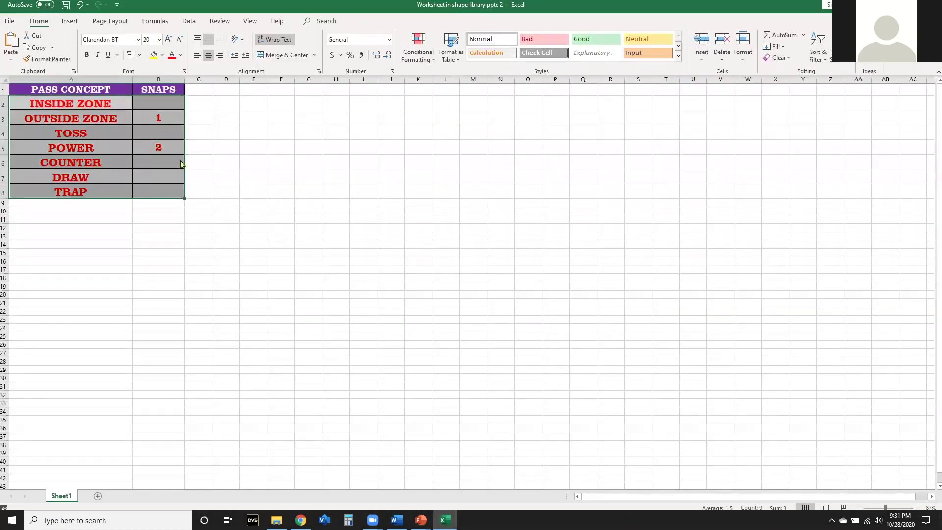
pyautogui.click(180, 55)
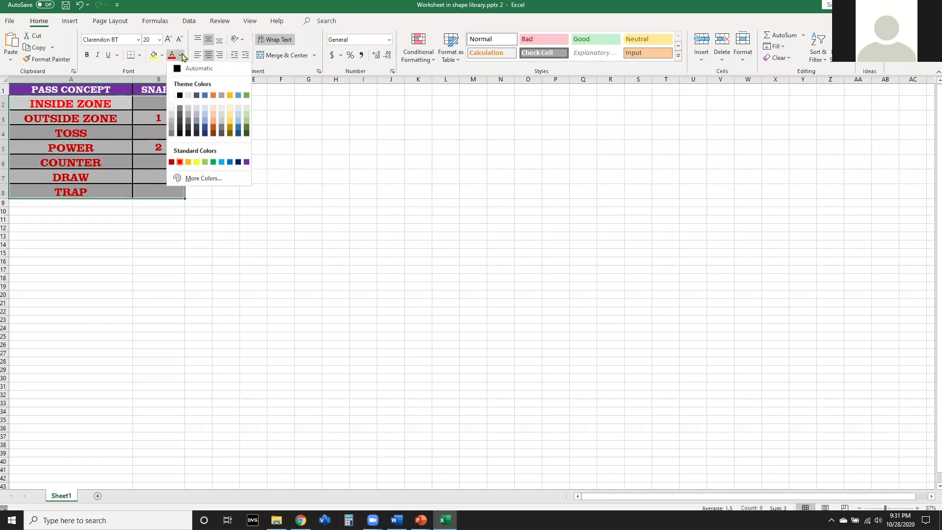
pyautogui.click(225, 178)
pyautogui.click(128, 205)
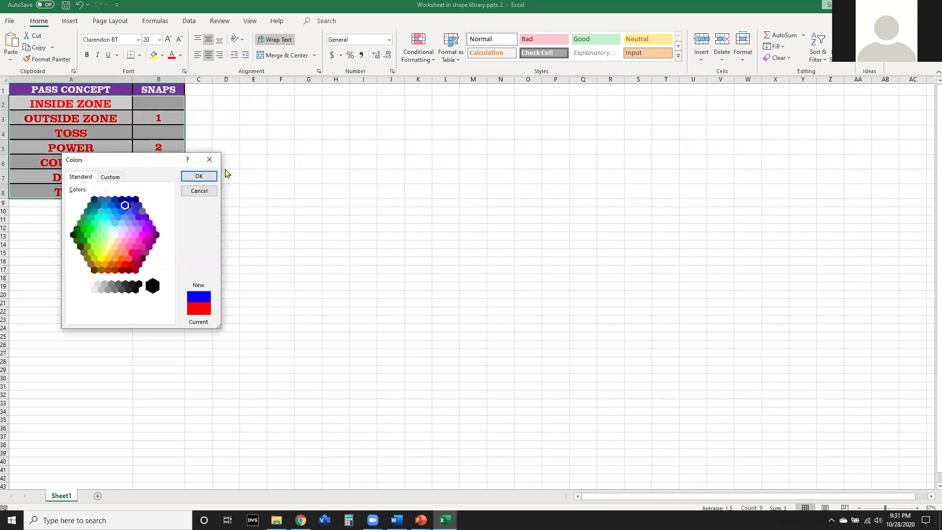
pyautogui.click(198, 176)
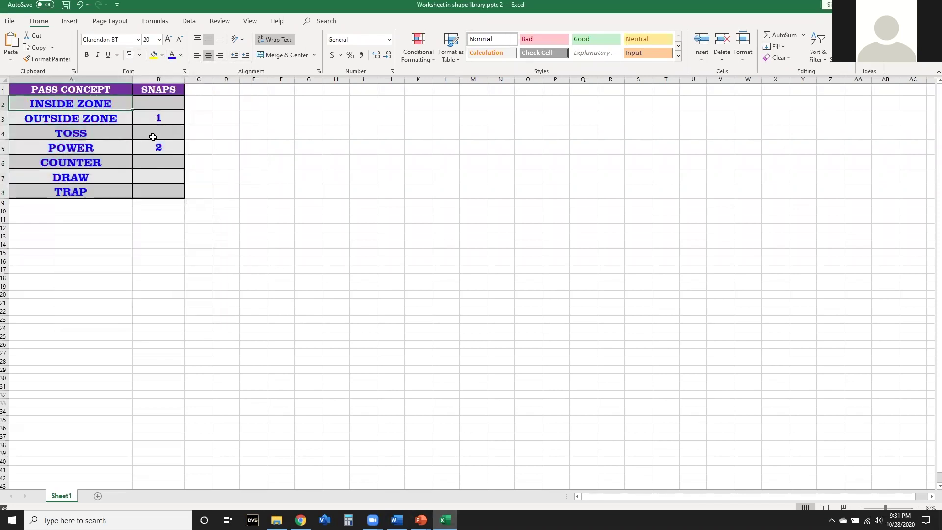
# - Replace the concepts with 5 STEP, 3 STEP, SCREEN, SPRINT OUT, PLAY ACTION, BOOT and RPO
pyautogui.write('5 STEP')
pyautogui.press('Return')
pyautogui.write('3 STEP')
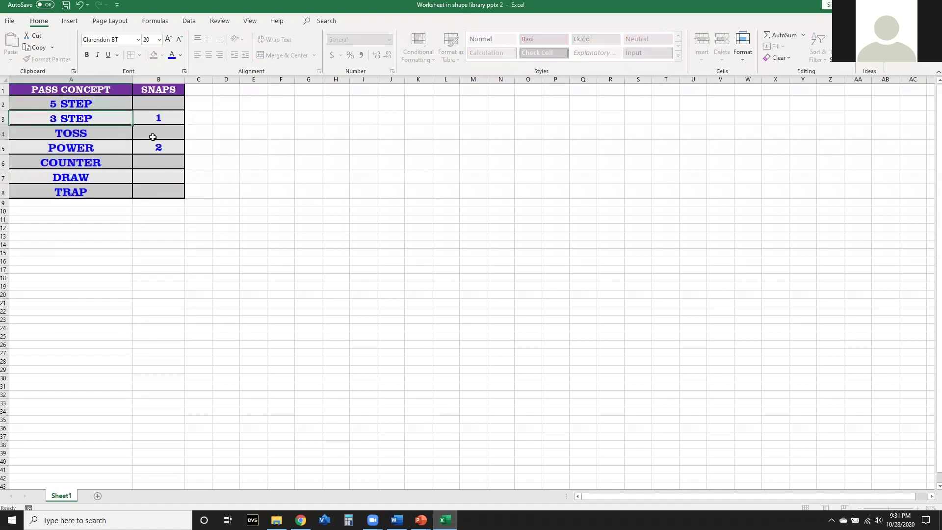
pyautogui.press('Return')
pyautogui.write('SCREEN')
pyautogui.press('Return')
pyautogui.write('SPRINT OUT')
pyautogui.press('Return')
pyautogui.write('PLAY ACTI')
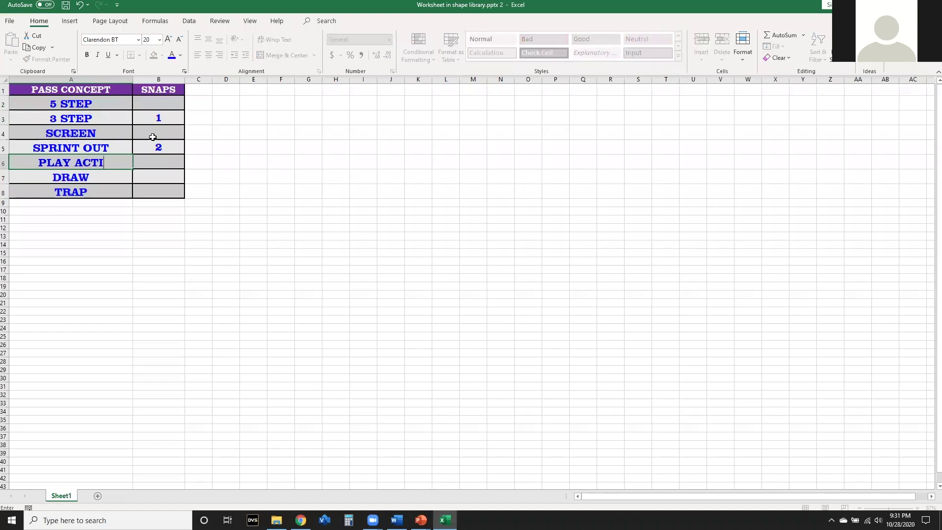
pyautogui.write('ON')
pyautogui.press('Return')
pyautogui.write('BOOT')
pyautogui.press('Return')
pyautogui.write('RPO')
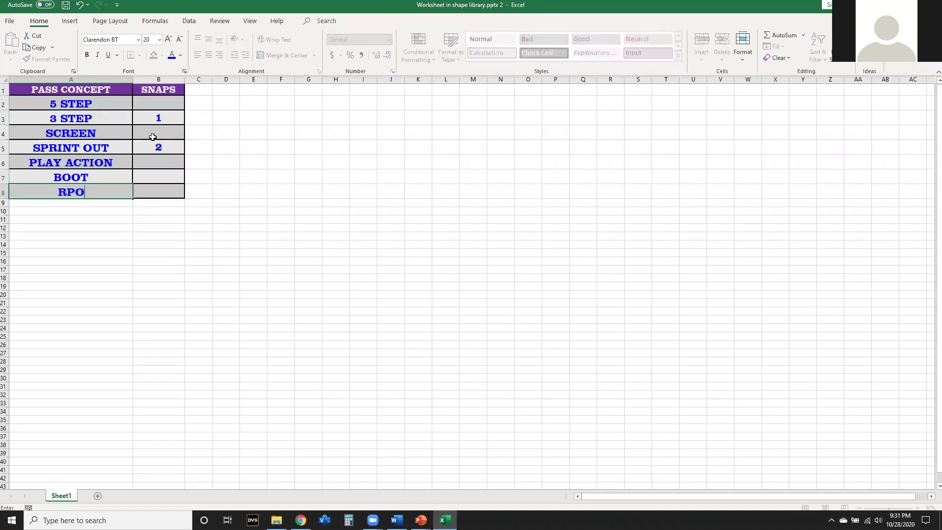
pyautogui.press('Return')
# - Clear the old SNAPS counts and minimize Excel
pyautogui.moveTo(159, 104); pyautogui.dragTo(169, 201)
pyautogui.press('Delete')
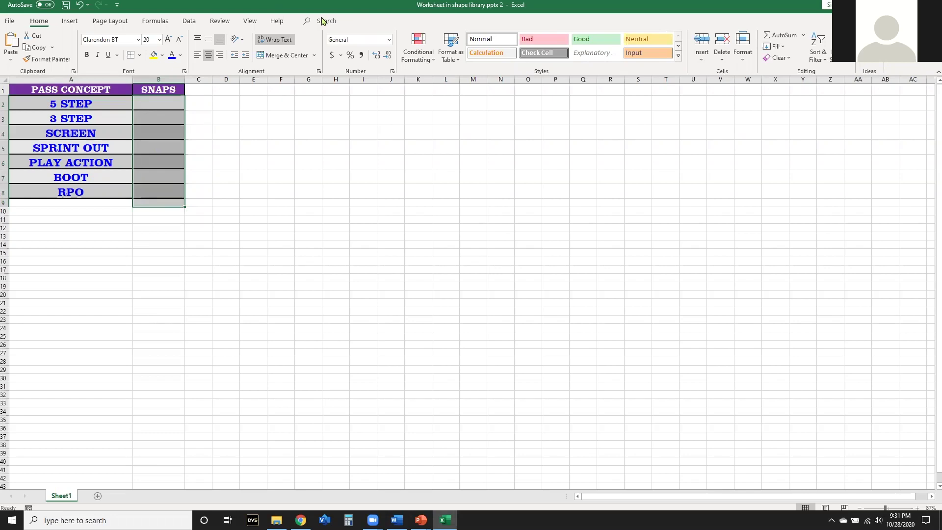
pyautogui.click(445, 520)
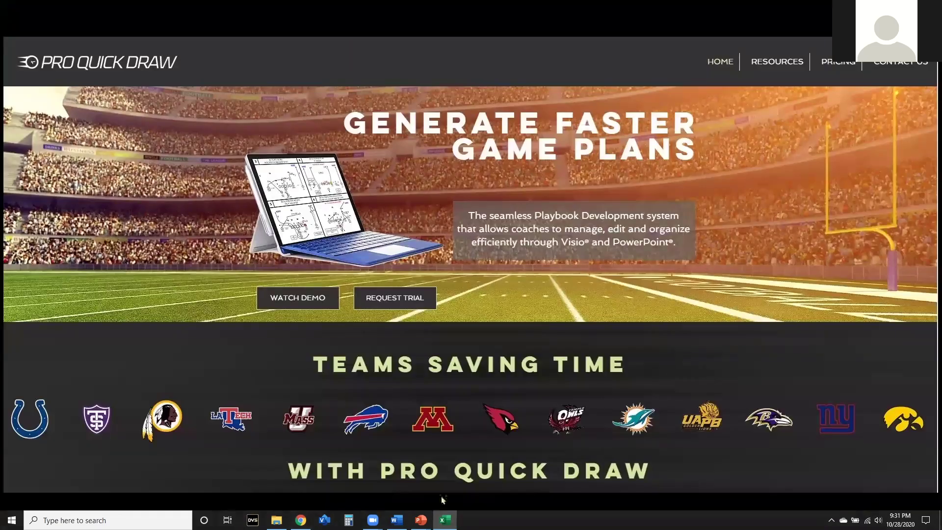
# - Switch from the Pro Quick Draw webpage back to the PowerPoint deck on slide 4
pyautogui.moveTo(421, 519)
pyautogui.click(470, 486)
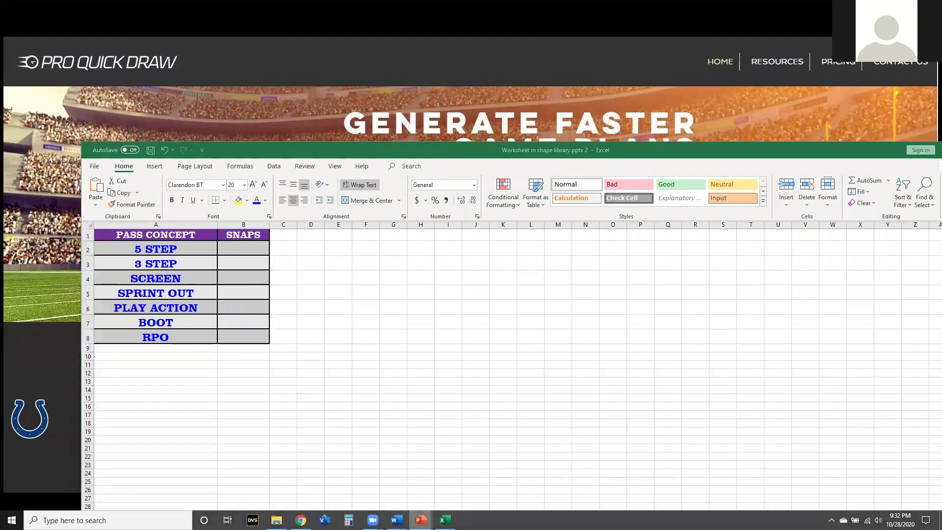
pyautogui.click(411, 496)
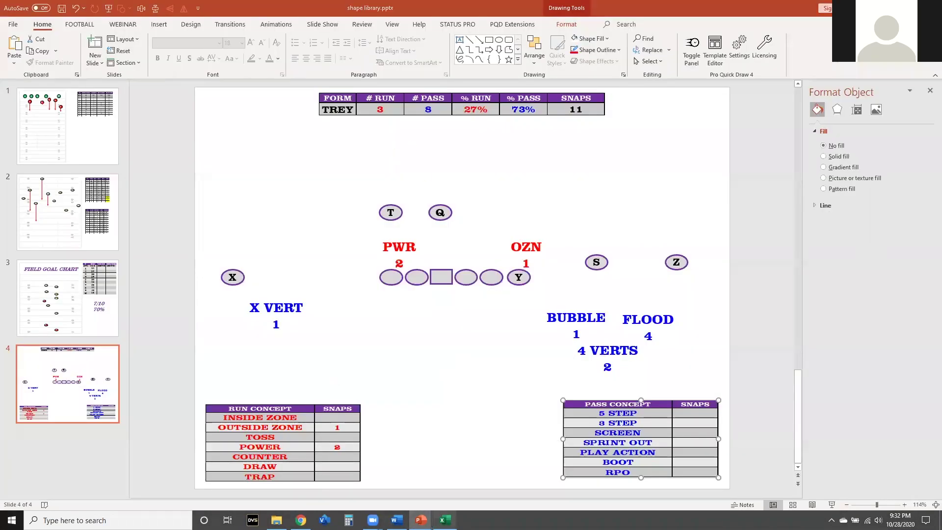
# - In the pass-concept worksheet, enter 1 snap for SCREEN
pyautogui.click(445, 519)
pyautogui.click(259, 265)
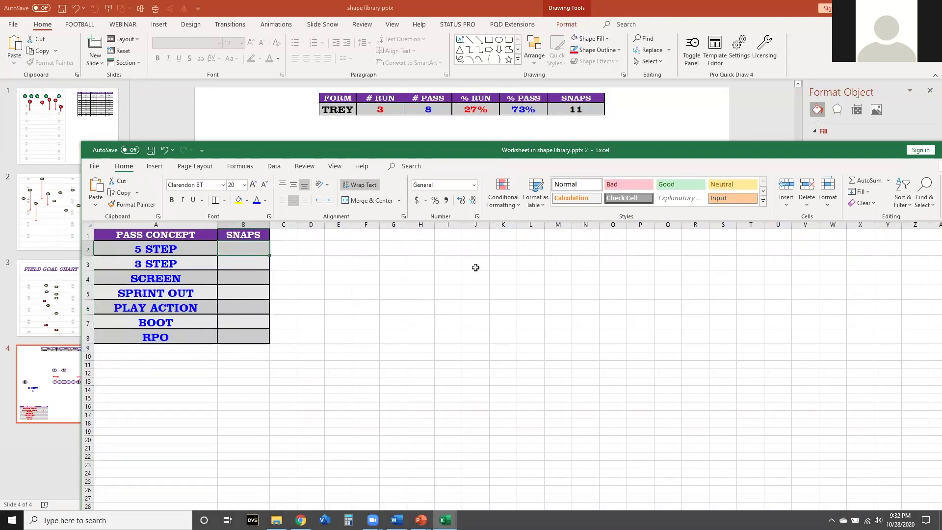
pyautogui.press('Down')
pyautogui.write('1')
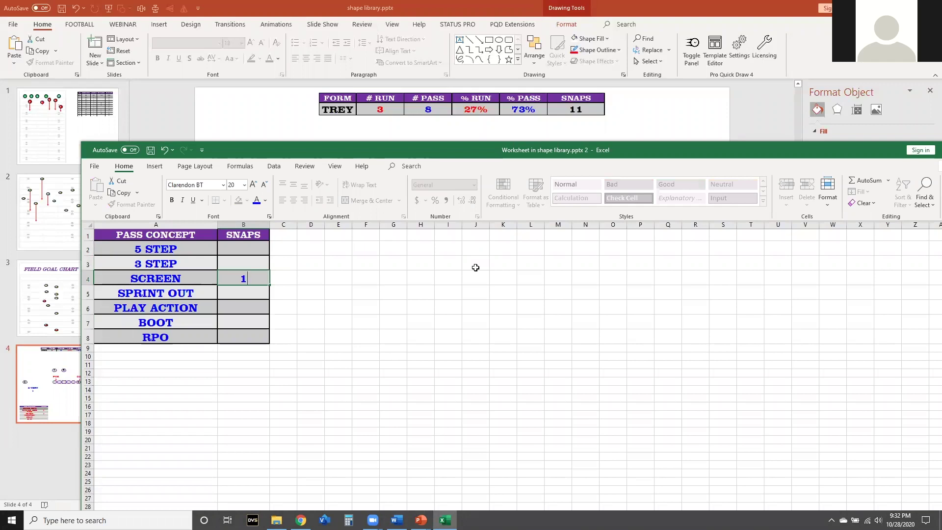
pyautogui.press('Return')
pyautogui.press('Down')
pyautogui.press('Down')
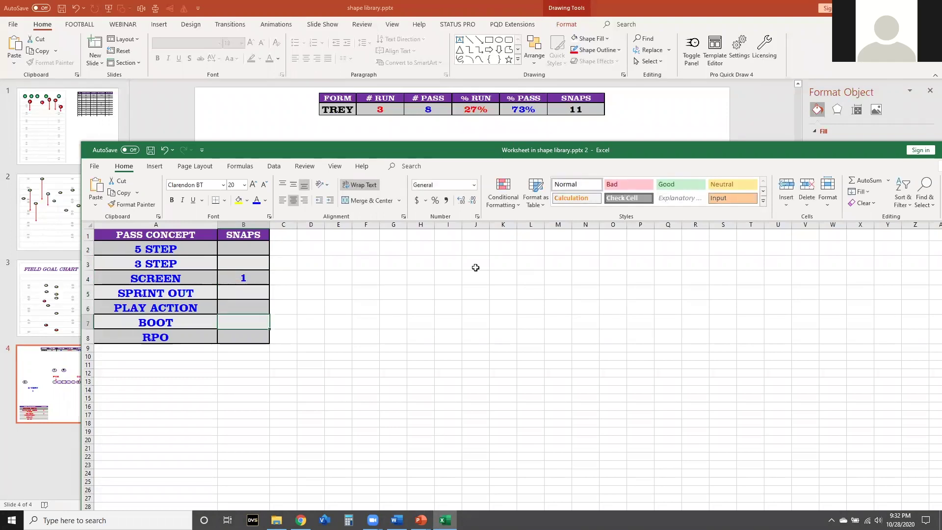
# - Close the worksheet and nudge the pass-concept table slightly lower on slide 4
pyautogui.click(322, 118)
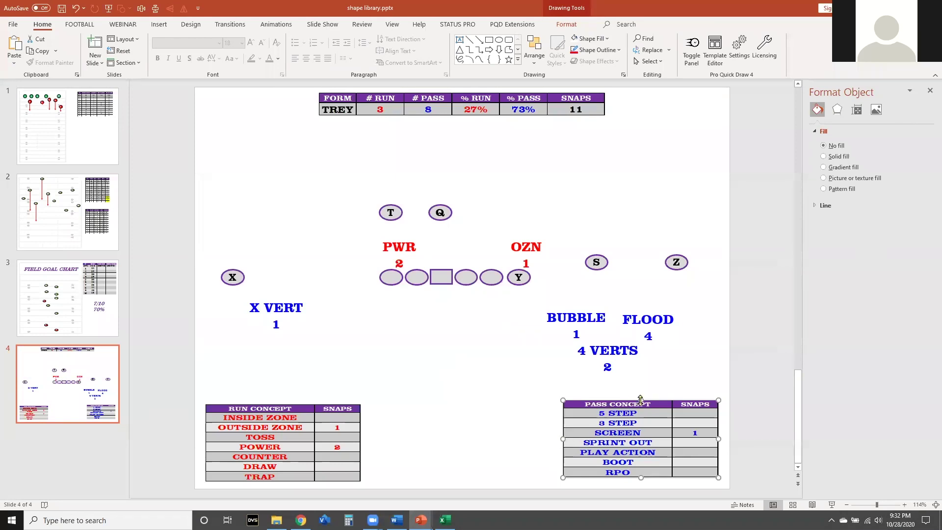
pyautogui.moveTo(599, 422); pyautogui.dragTo(601, 428)
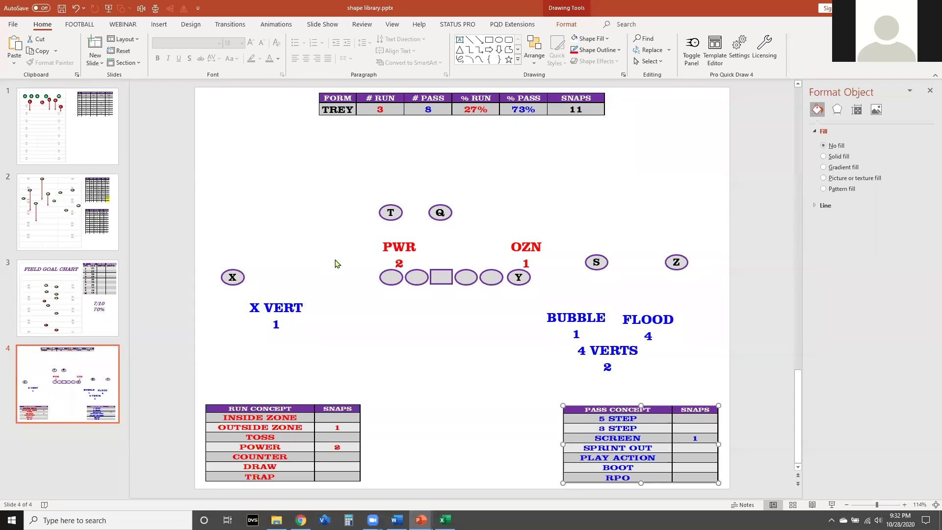
pyautogui.click(68, 385)
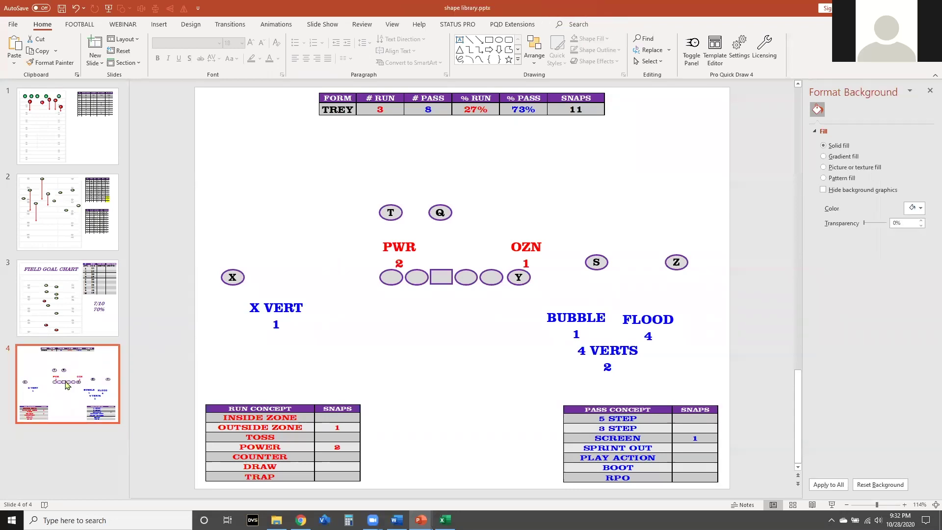
# - Duplicate slide 4, moving S left near PWR and Y out to the right
pyautogui.press('Return')
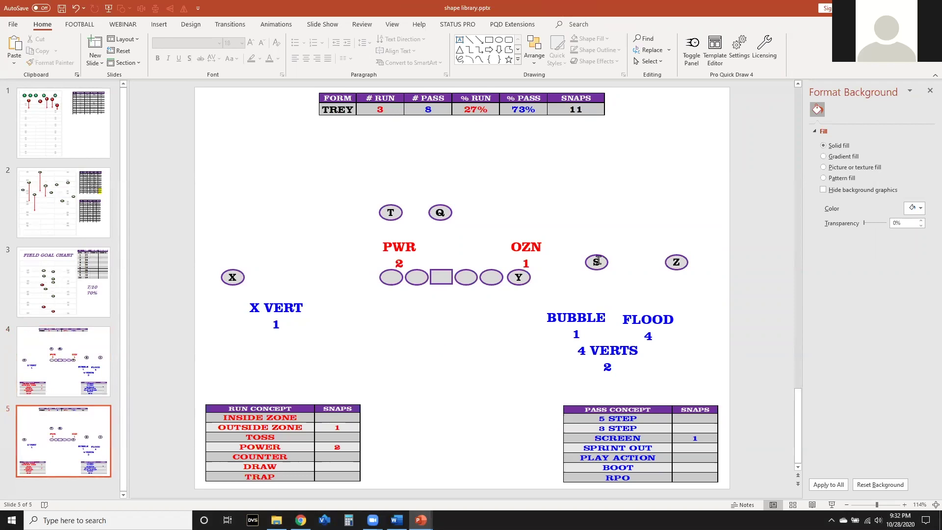
pyautogui.click(596, 271)
pyautogui.moveTo(596, 271); pyautogui.dragTo(297, 277)
pyautogui.click(522, 282)
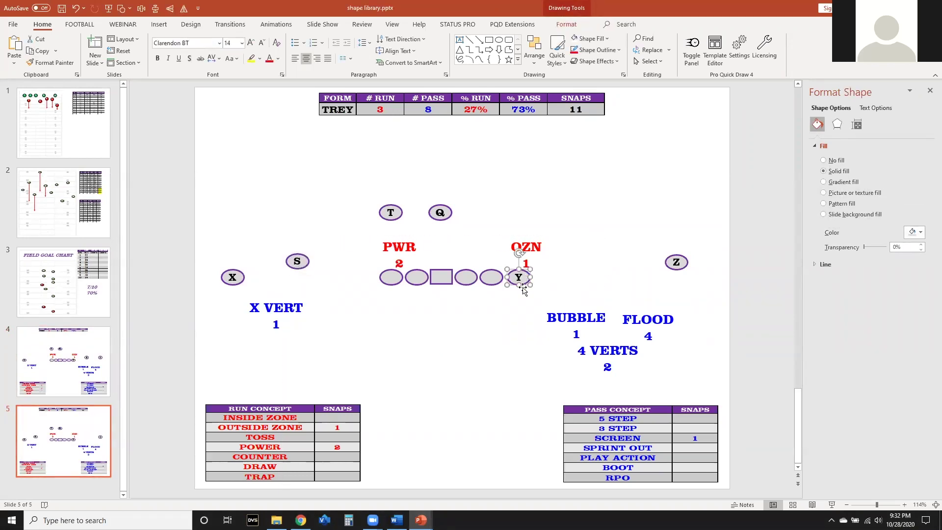
pyautogui.moveTo(532, 285); pyautogui.dragTo(604, 286)
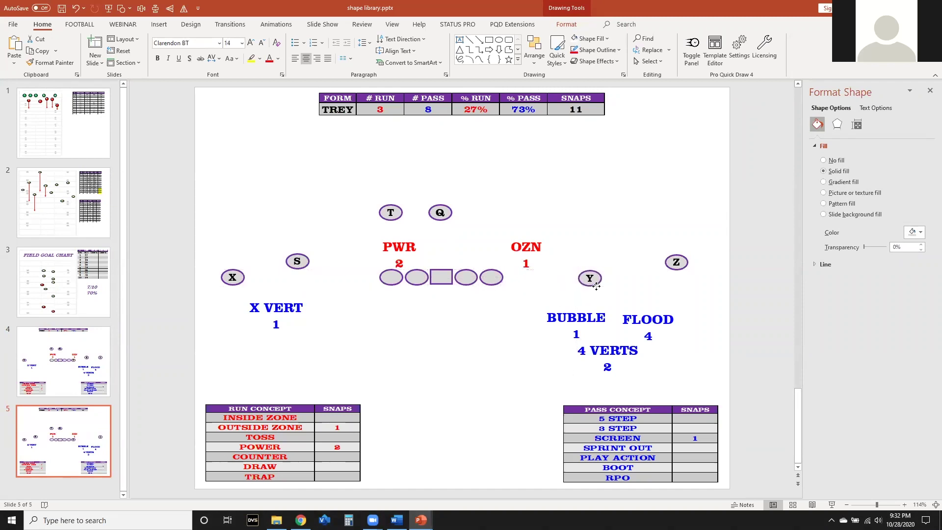
# - Change the FORM table's formation from TREY to DBLS and open print preview
pyautogui.click(339, 112)
pyautogui.doubleClick(340, 112)
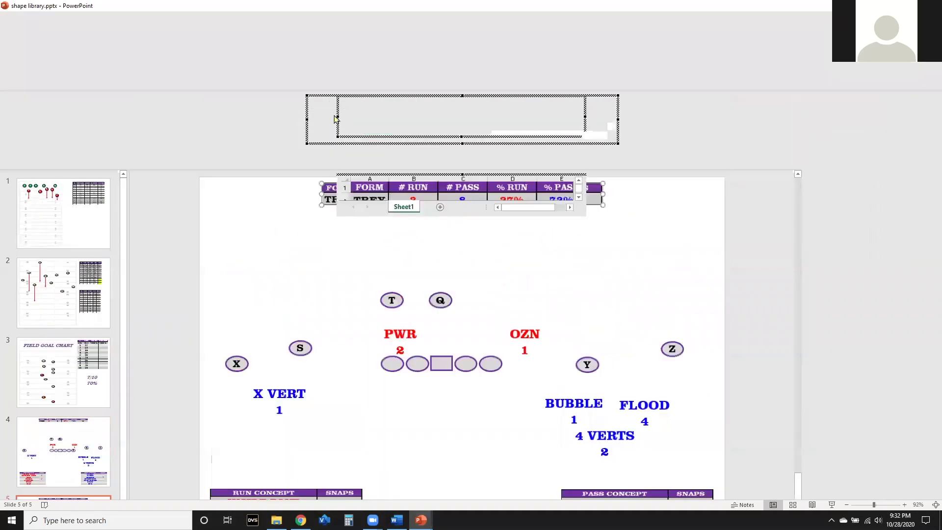
pyautogui.click(426, 132)
pyautogui.doubleClick(428, 133)
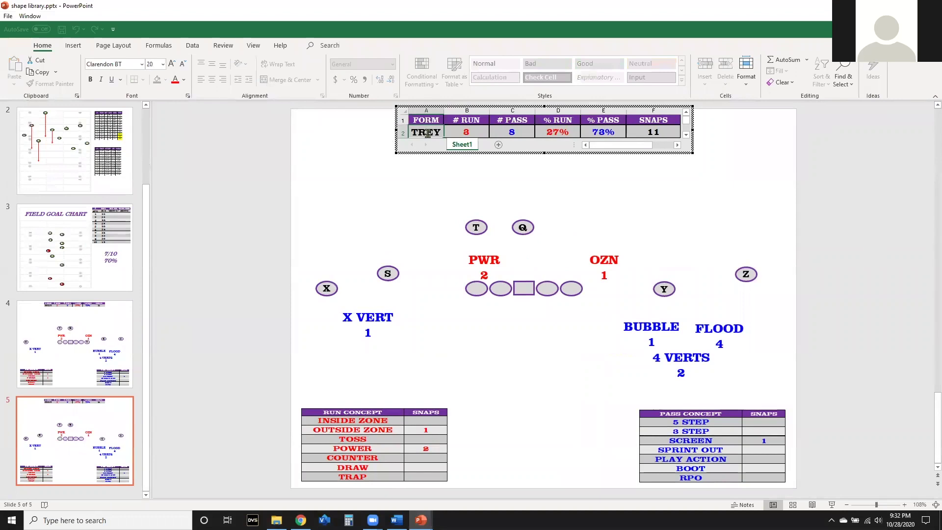
pyautogui.press('BackSpace')
pyautogui.press('BackSpace')
pyautogui.press('BackSpace')
pyautogui.press('BackSpace')
pyautogui.write('DBLS')
pyautogui.click(712, 218)
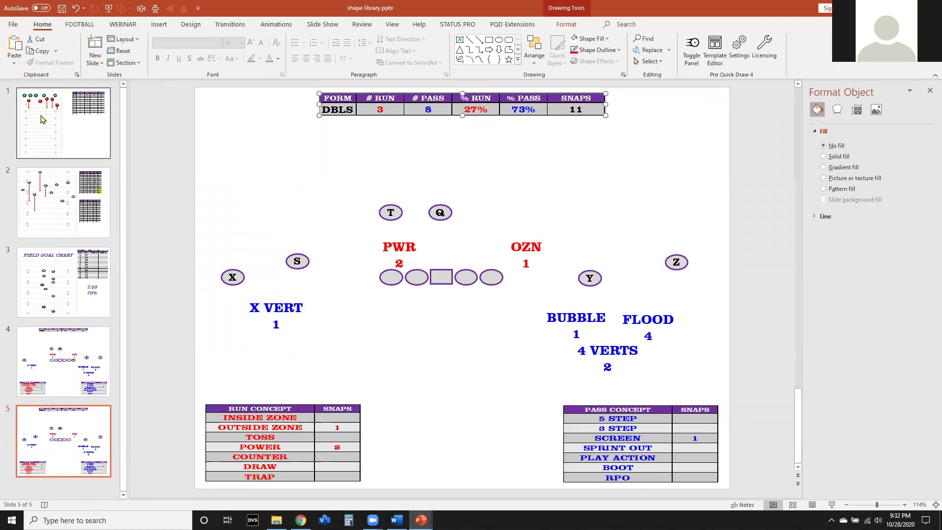
pyautogui.hotkey('ctrl', 'p')
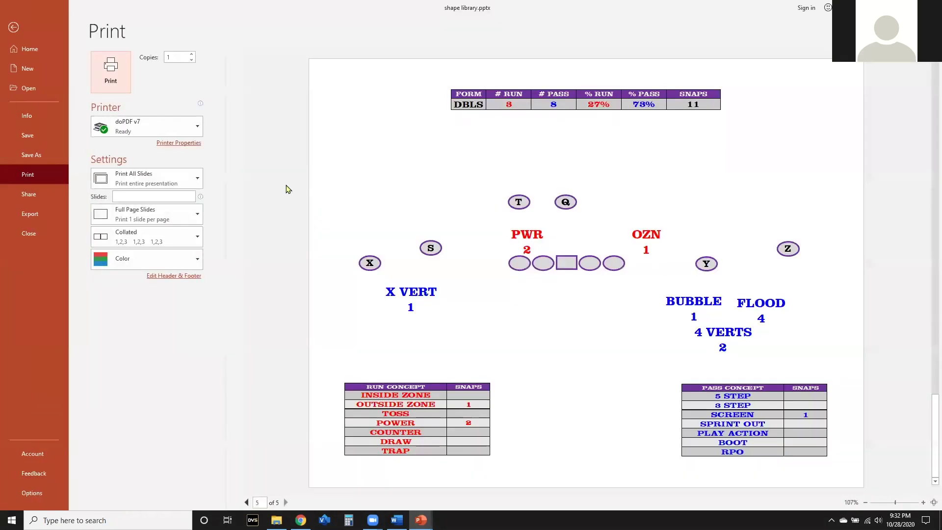
# - Close print preview and add a blank slide 6 after slide 5, placeholders deleted
pyautogui.click(247, 502)
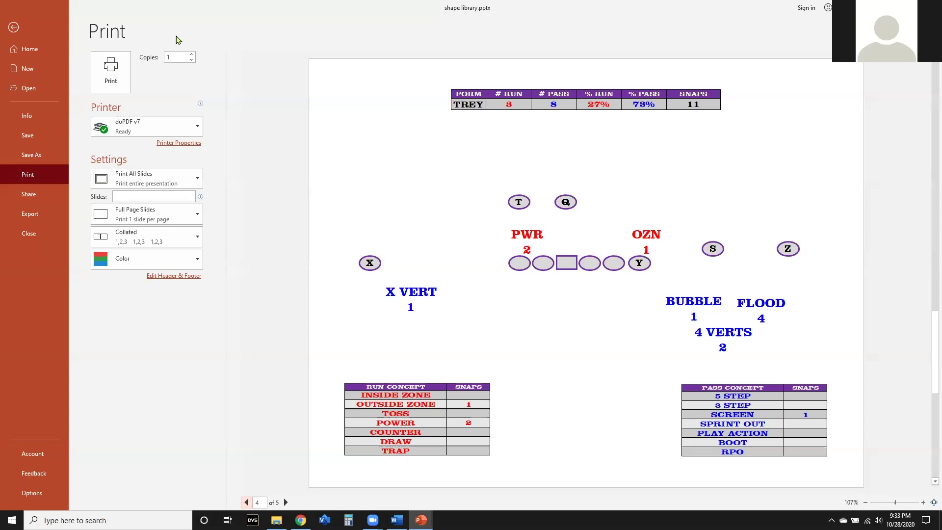
pyautogui.click(15, 26)
pyautogui.click(44, 447)
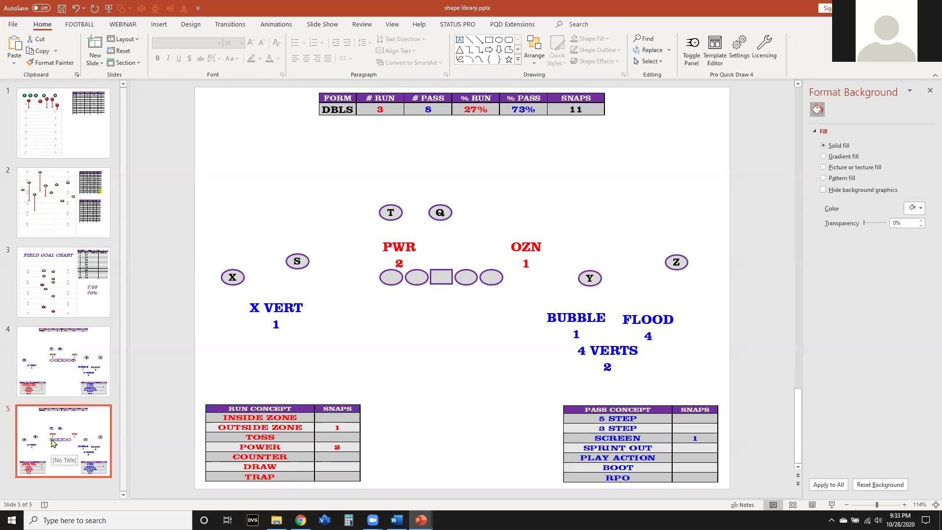
pyautogui.press('Return')
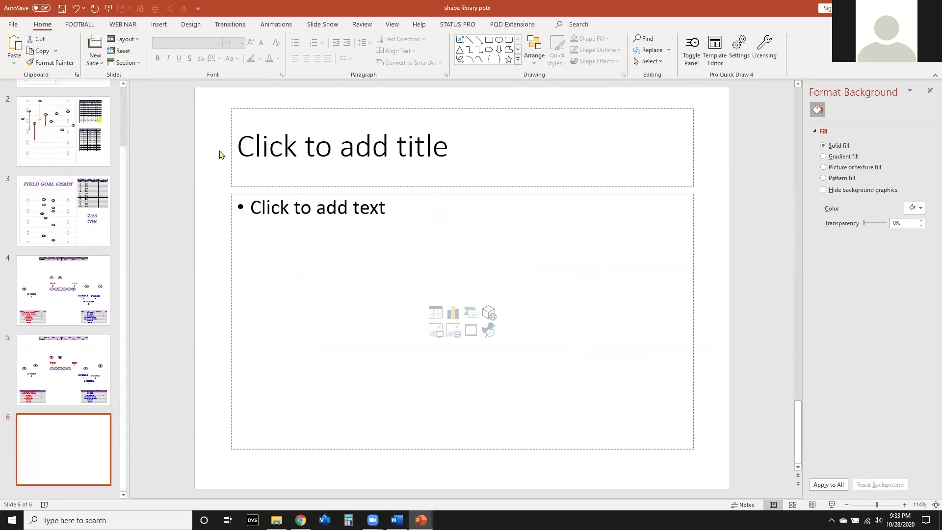
pyautogui.hotkey('ctrl', 'a')
pyautogui.click(219, 154)
pyautogui.hotkey('ctrl', 'a')
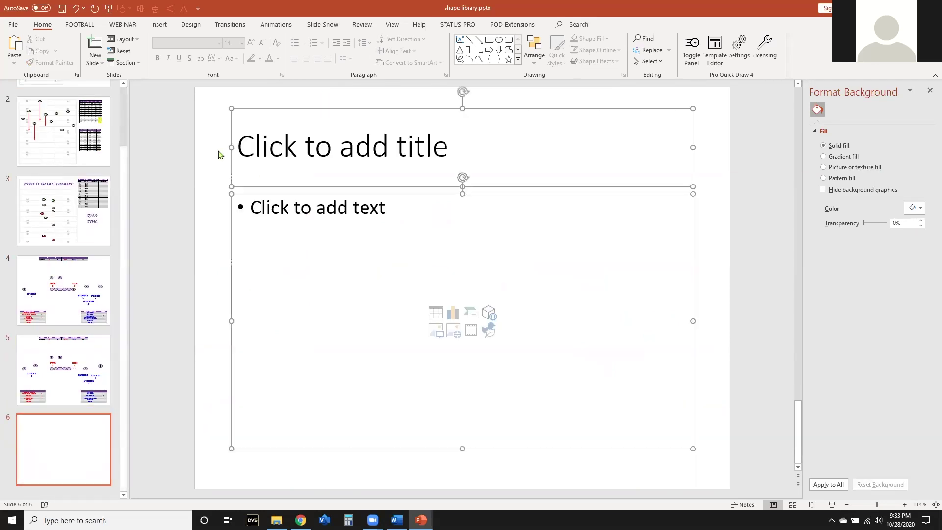
pyautogui.press('Delete')
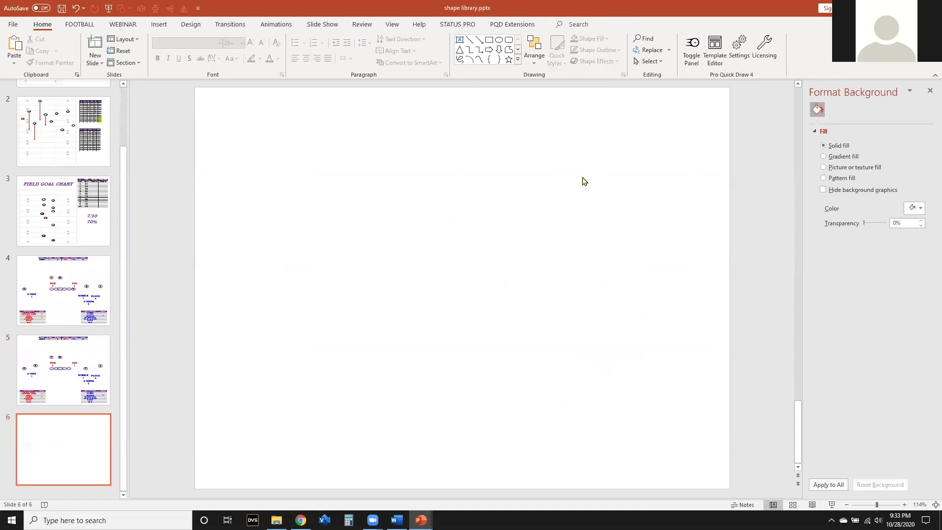
# - Fill slide 6's background with the picture 4 UP REPORT.png
pyautogui.click(835, 169)
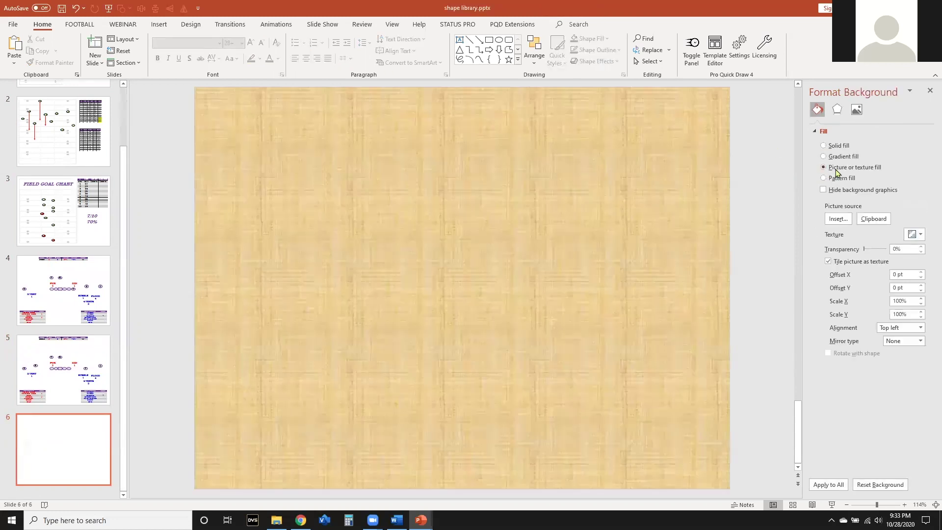
pyautogui.click(844, 223)
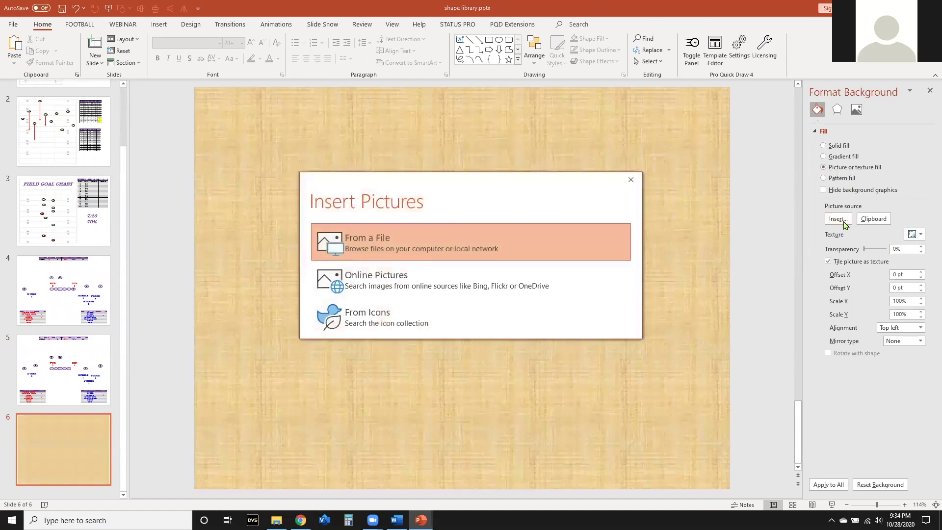
pyautogui.click(460, 244)
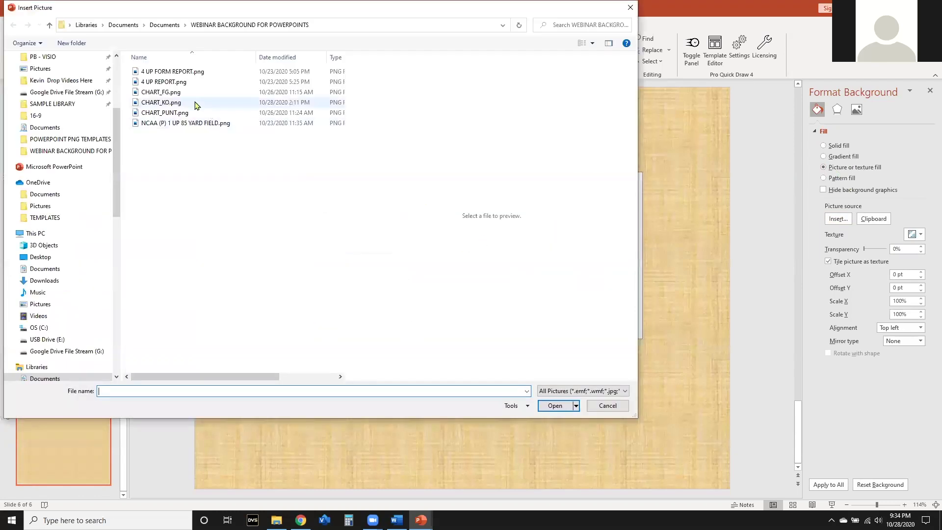
pyautogui.click(176, 74)
pyautogui.click(198, 83)
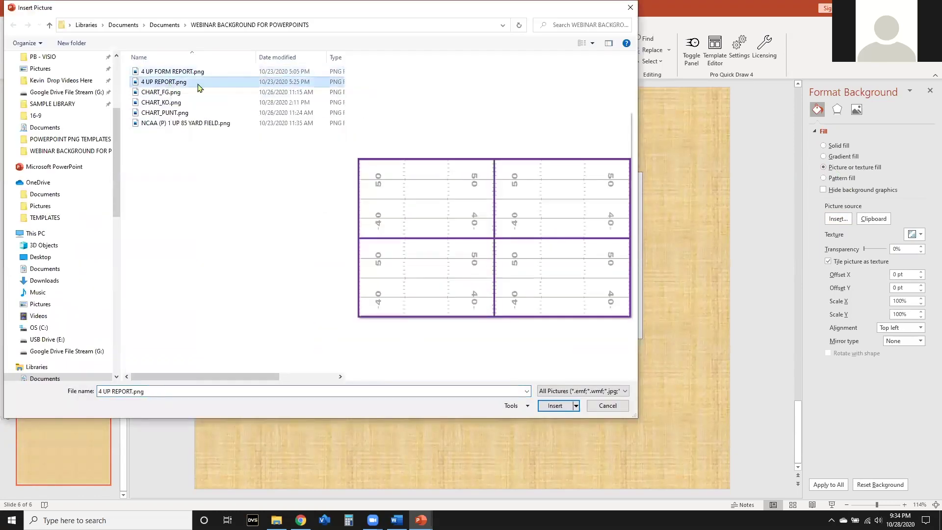
pyautogui.click(562, 407)
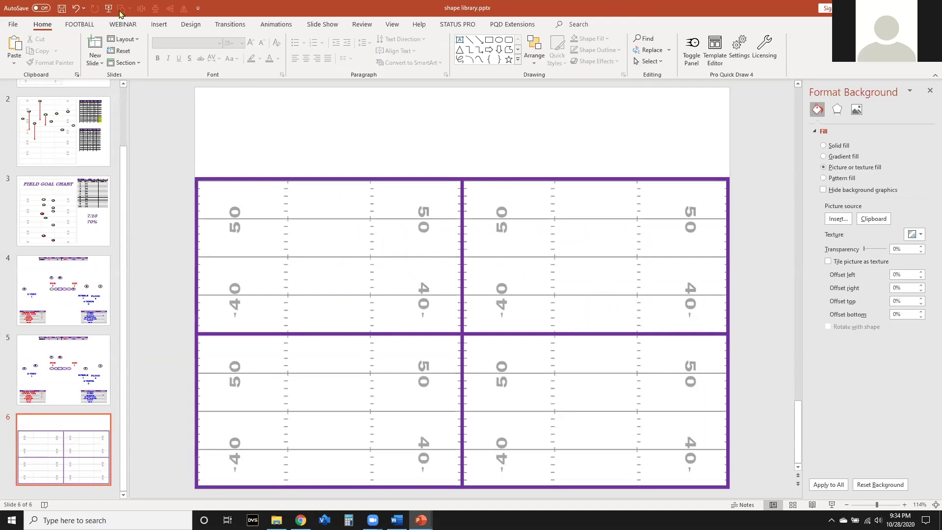
# - Add a text box reading OPPONENT FAVORITE / 3RD DOWN PRESSURES on two lines
pyautogui.click(79, 24)
pyautogui.click(14, 51)
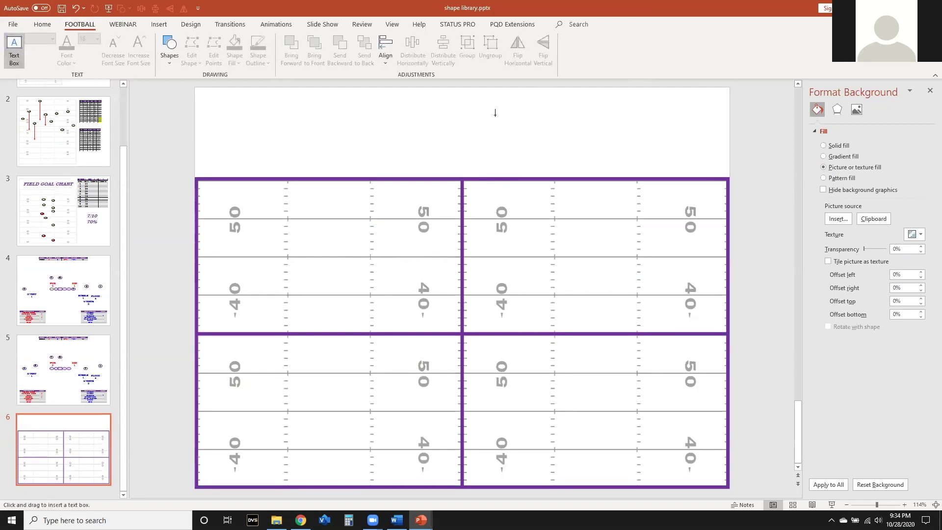
pyautogui.click(495, 113)
pyautogui.write('OPPONENT FACORITE')
pyautogui.press('BackSpace')
pyautogui.press('BackSpace')
pyautogui.press('BackSpace')
pyautogui.press('BackSpace')
pyautogui.press('BackSpace')
pyautogui.press('BackSpace')
pyautogui.write('VORITE')
pyautogui.press('Return')
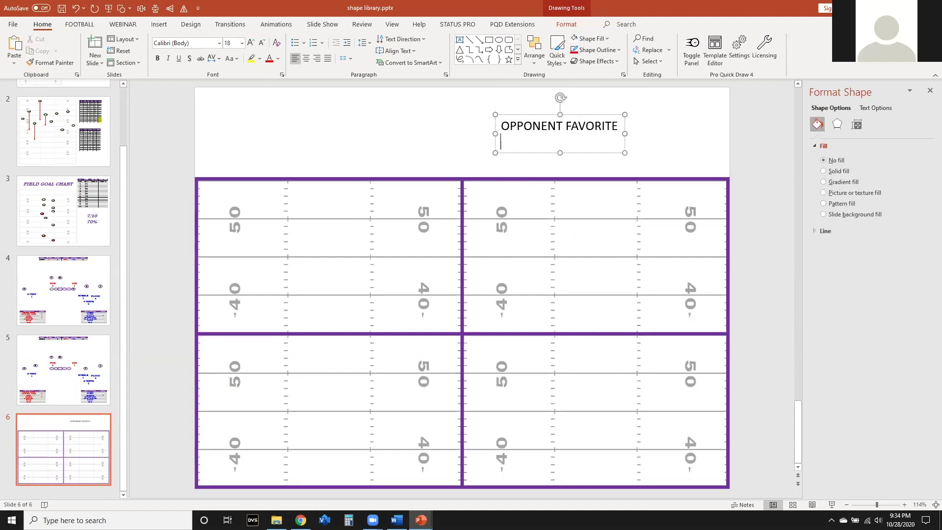
pyautogui.write('3RD DOWN PRESSURES')
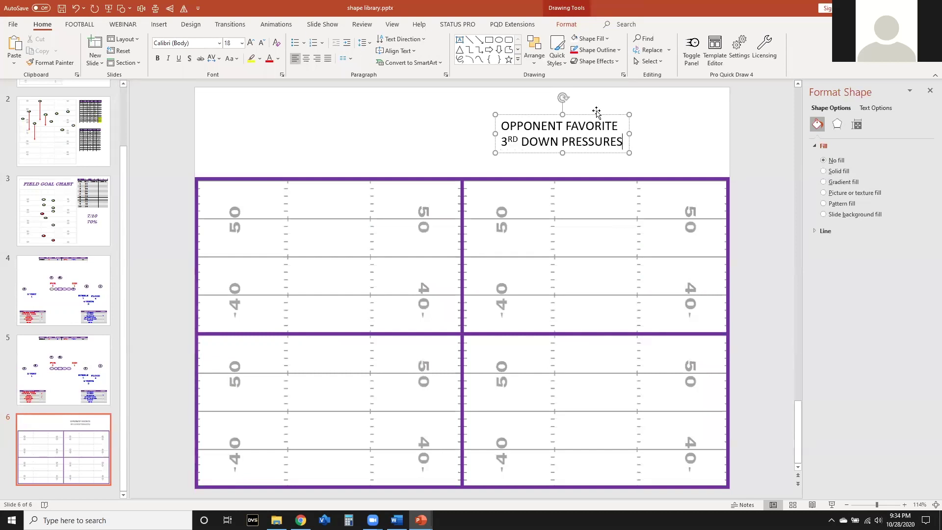
# - Enlarge the title text to 36 pt and move it to the top right
pyautogui.click(597, 109)
pyautogui.click(565, 117)
pyautogui.hotkey('ctrl', 'a')
pyautogui.hotkey('ctrl', 'shift', '.')
pyautogui.hotkey('ctrl', 'shift', '.')
pyautogui.hotkey('ctrl', 'shift', '.')
pyautogui.hotkey('ctrl', 'shift', '.')
pyautogui.hotkey('ctrl', 'shift', '.')
pyautogui.moveTo(569, 112); pyautogui.dragTo(536, 93)
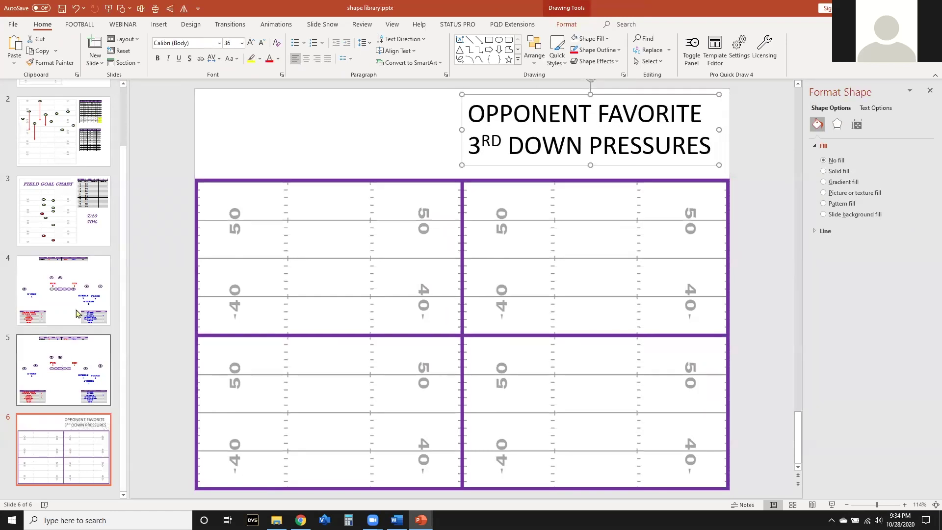
pyautogui.click(92, 198)
# - Paste the field goal stats table at slide 6's top left and open its worksheet in Excel
pyautogui.click(575, 135)
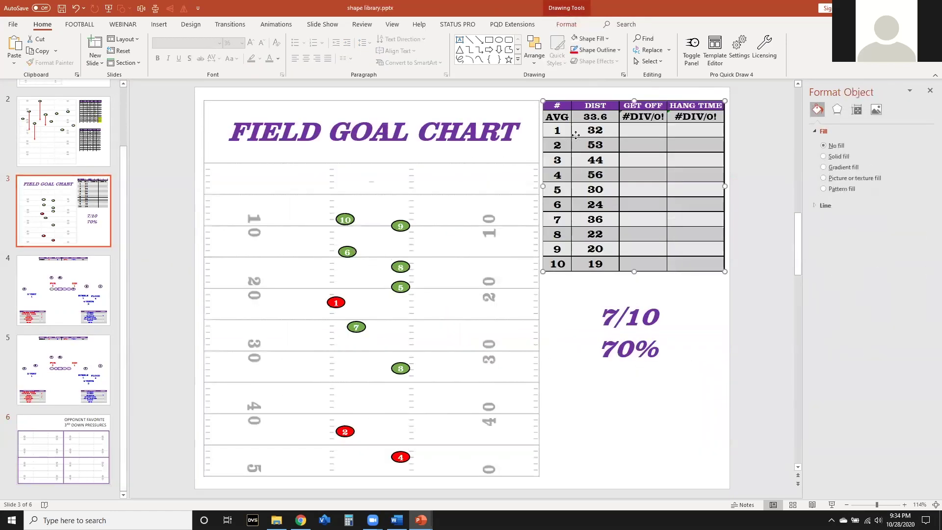
pyautogui.click(63, 449)
pyautogui.hotkey('ctrl', 'v')
pyautogui.moveTo(648, 122); pyautogui.dragTo(312, 117)
pyautogui.rightClick(266, 153)
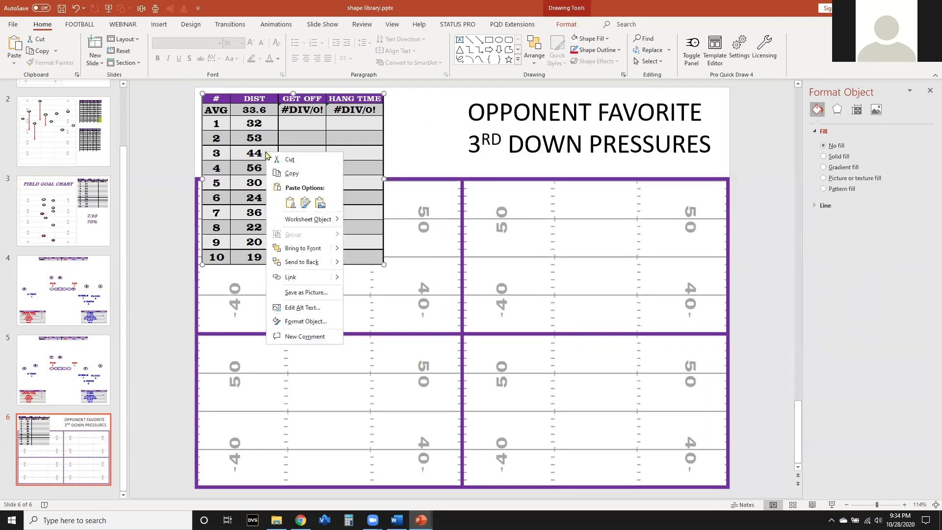
pyautogui.moveTo(308, 221)
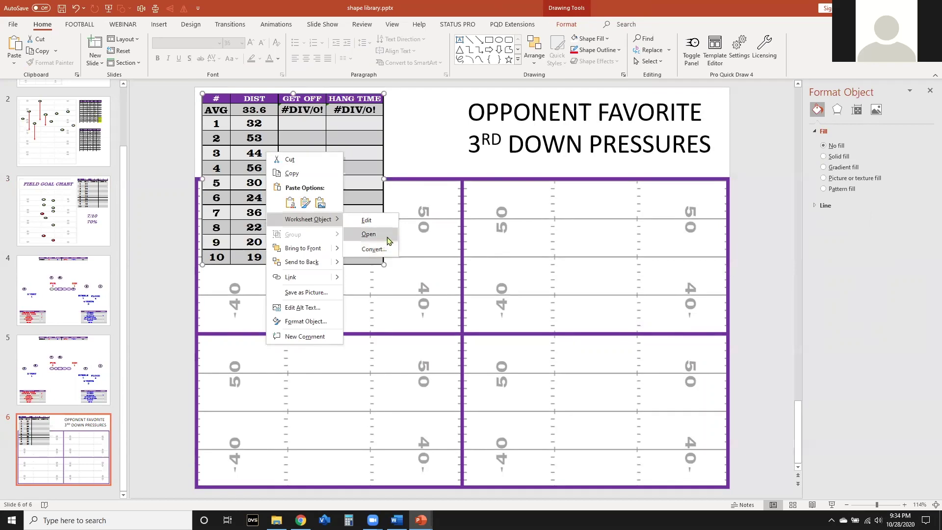
pyautogui.click(369, 234)
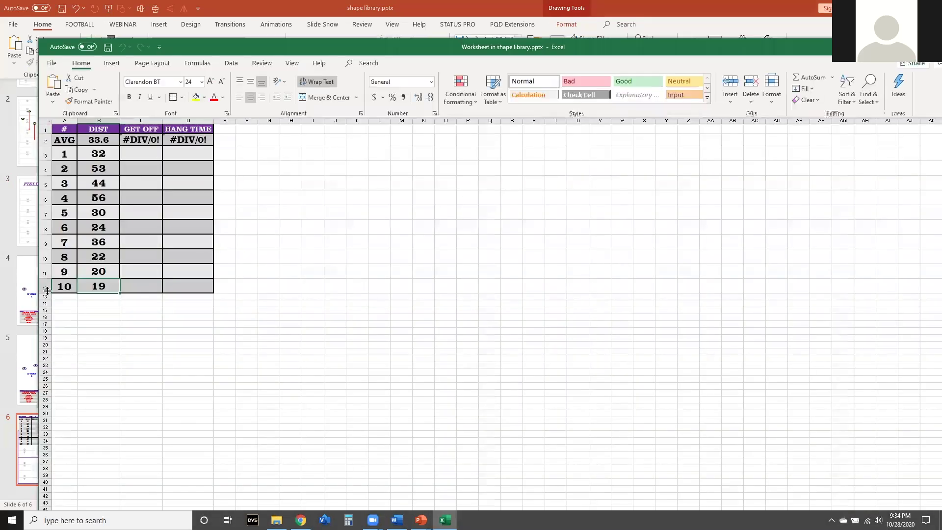
# - Delete rows 7–12 and rename the DIST heading to PRESSURE
pyautogui.moveTo(47, 214); pyautogui.dragTo(47, 290)
pyautogui.hotkey('ctrl', '-')
pyautogui.click(112, 128)
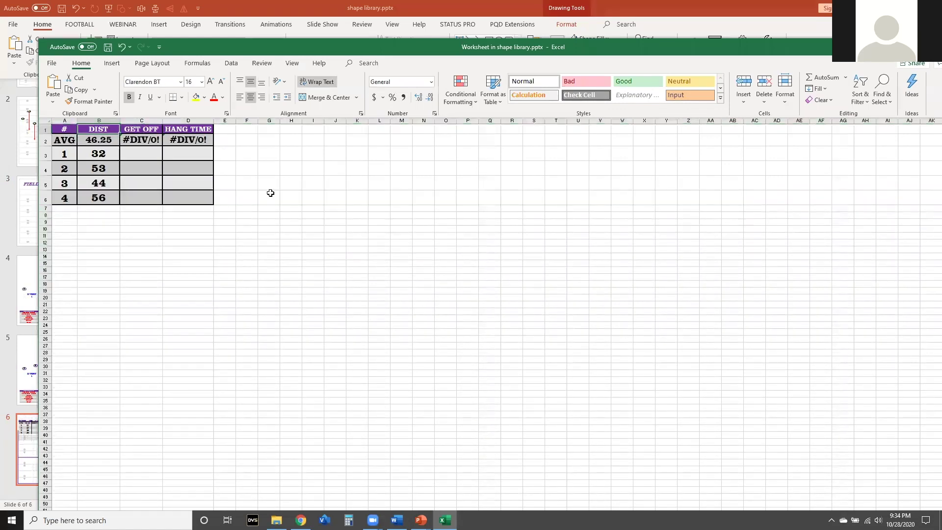
pyautogui.write('34')
pyautogui.write('ESSURE')
pyautogui.press('Tab')
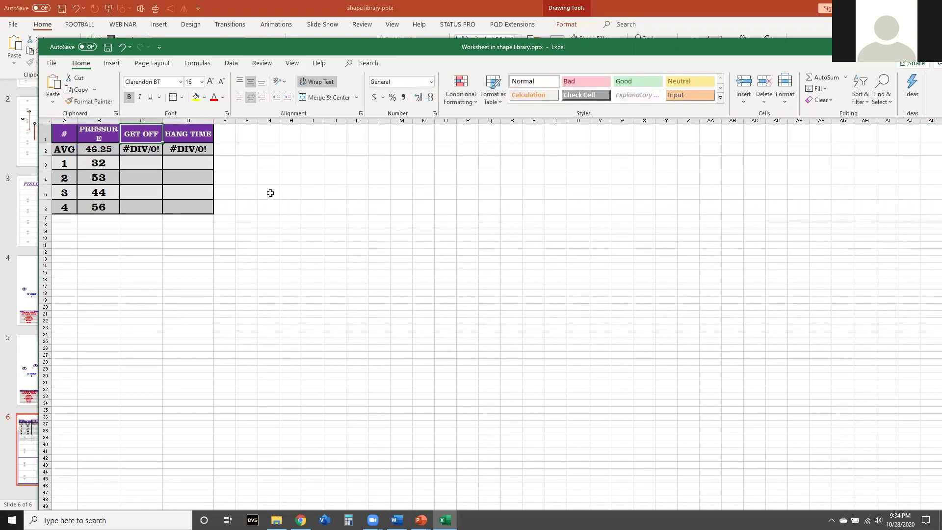
# - Delete the GET OFF column, head the next column SNAPS, and delete the AVG row
pyautogui.click(138, 120)
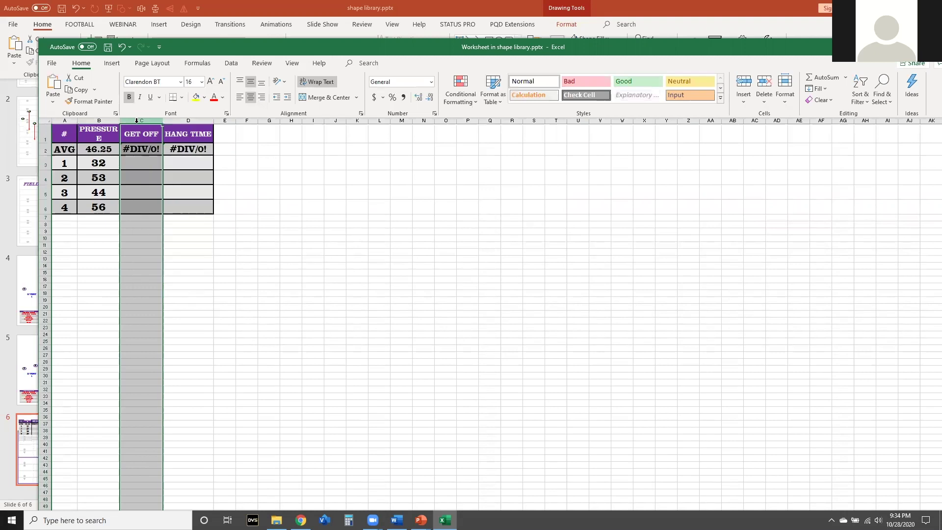
pyautogui.hotkey('ctrl', '-')
pyautogui.write('SNAPS')
pyautogui.press('Return')
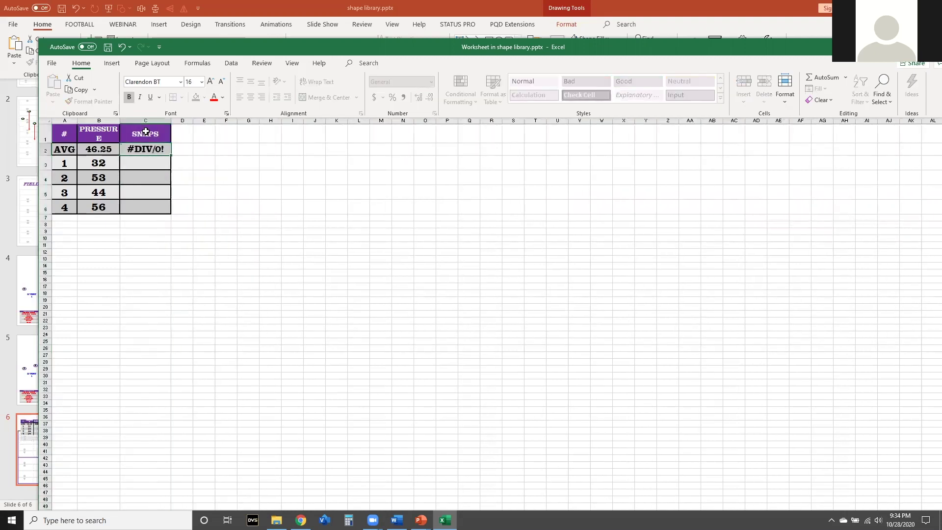
pyautogui.click(45, 148)
pyautogui.hotkey('ctrl', '-')
# - Enter the pressures SNAKE B, WILL A, CORSS and CORNER FIRE in column B
pyautogui.click(98, 151)
pyautogui.moveTo(123, 119); pyautogui.dragTo(131, 119)
pyautogui.write('SNAKE B')
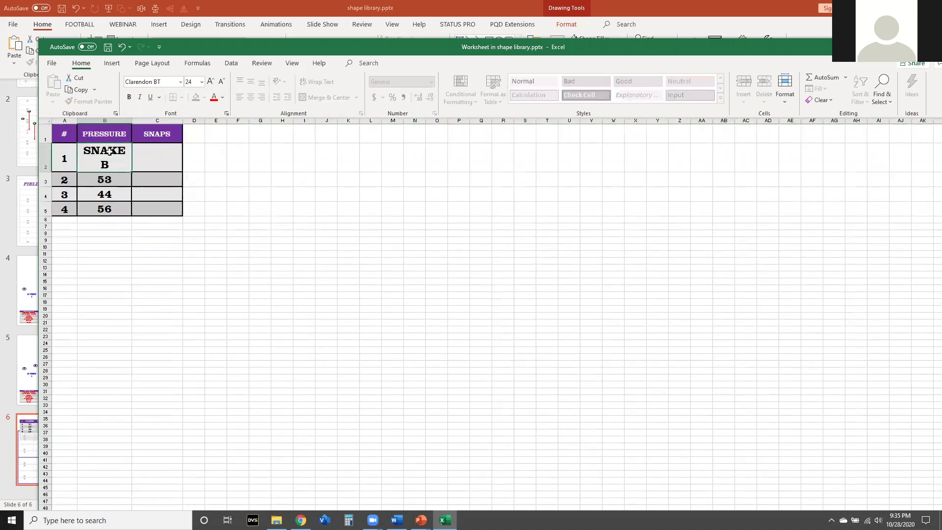
pyautogui.press('Return')
pyautogui.write('WILL A')
pyautogui.press('Return')
pyautogui.write('CORSS')
pyautogui.press('Return')
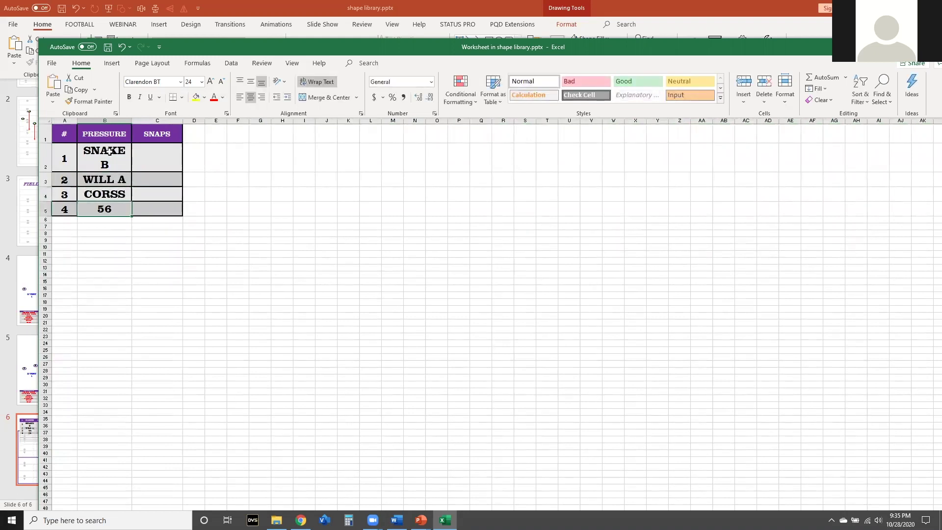
pyautogui.write('COE')
pyautogui.press('BackSpace')
pyautogui.write('RNER FIRE')
pyautogui.click(165, 162)
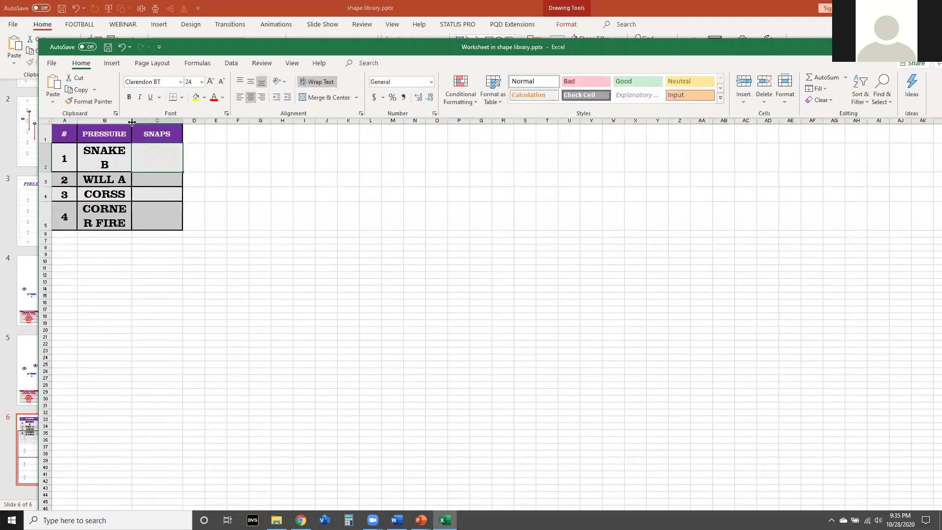
# - Widen column B and autofit all row heights
pyautogui.moveTo(132, 122); pyautogui.dragTo(183, 122)
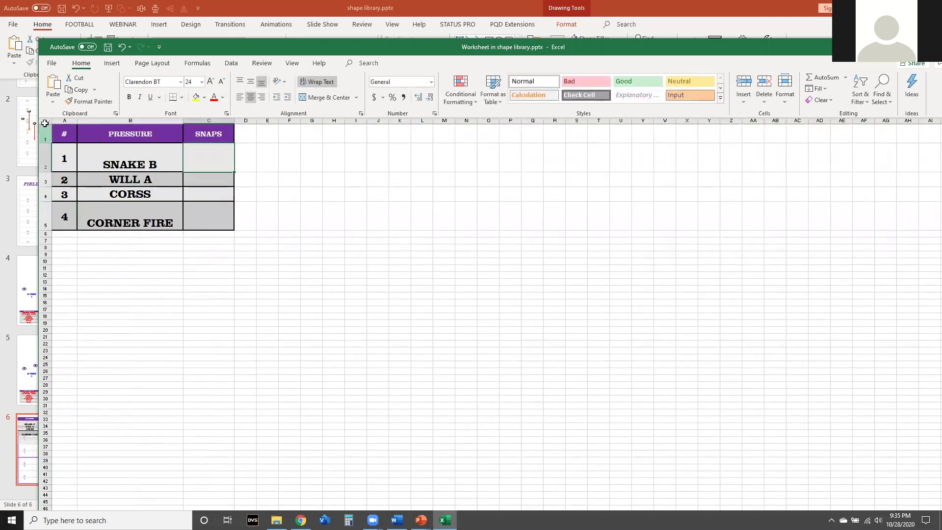
pyautogui.click(47, 121)
pyautogui.doubleClick(45, 142)
# - Enter snap counts 4, 2, 2 and 1, then close the worksheet
pyautogui.click(220, 146)
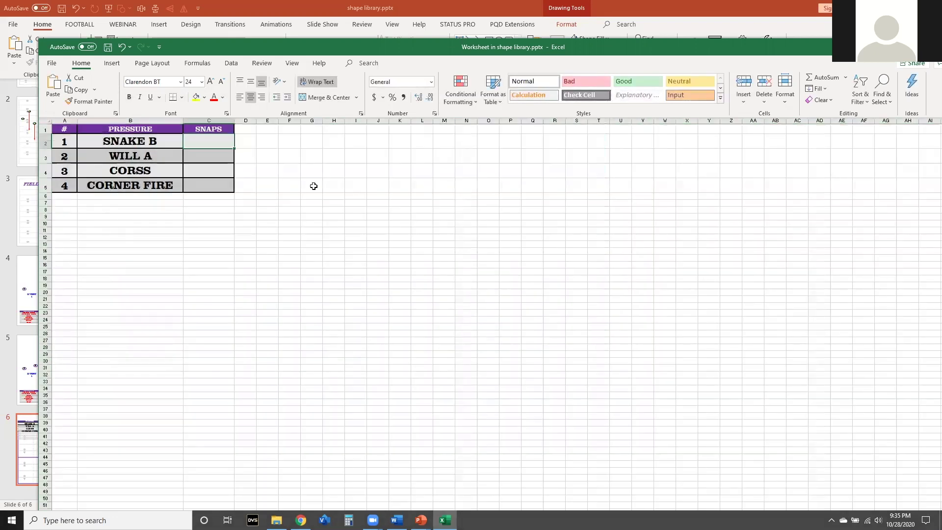
pyautogui.write('4')
pyautogui.press('Return')
pyautogui.write('2')
pyautogui.press('Return')
pyautogui.write('2')
pyautogui.press('Return')
pyautogui.write('1')
pyautogui.press('Return')
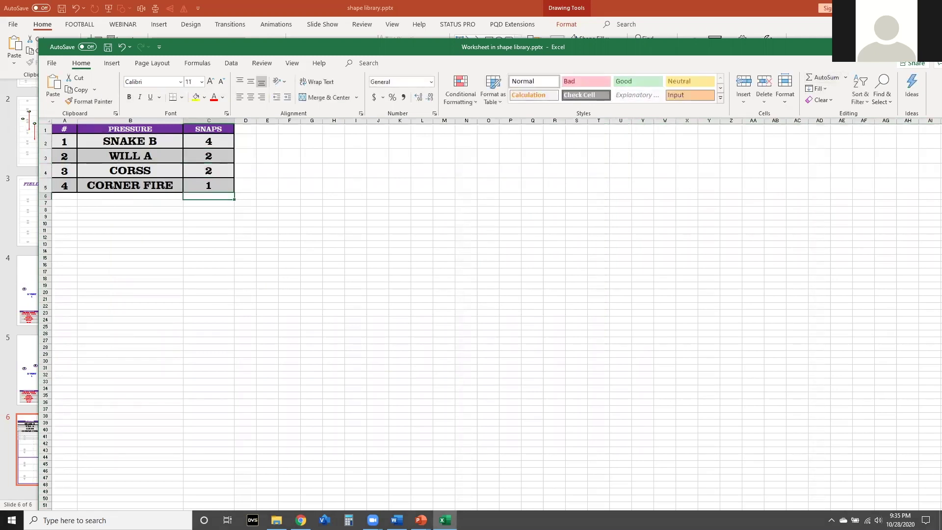
pyautogui.moveTo(785, 51); pyautogui.dragTo(634, 51)
pyautogui.click(826, 47)
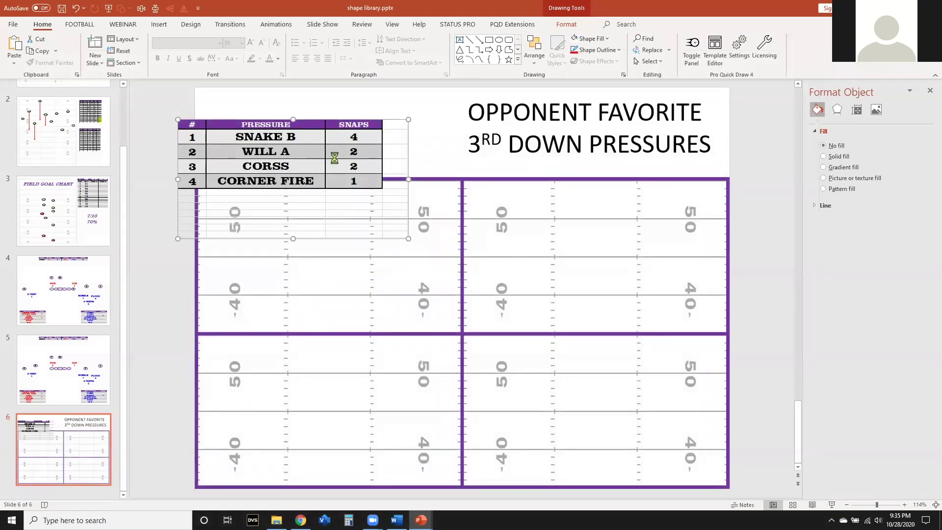
# - Trim the pressure table's blank row and paste the player formation onto the top-left field
pyautogui.doubleClick(318, 175)
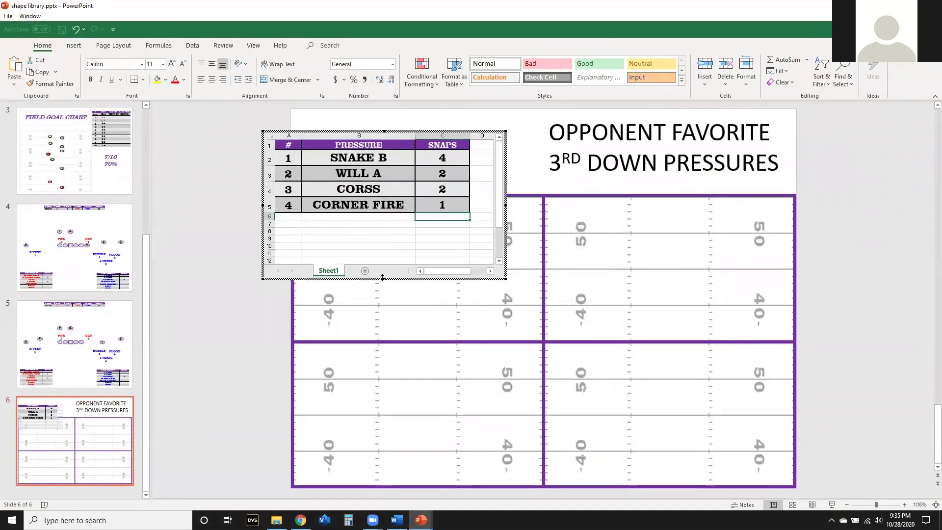
pyautogui.moveTo(385, 236); pyautogui.dragTo(385, 235)
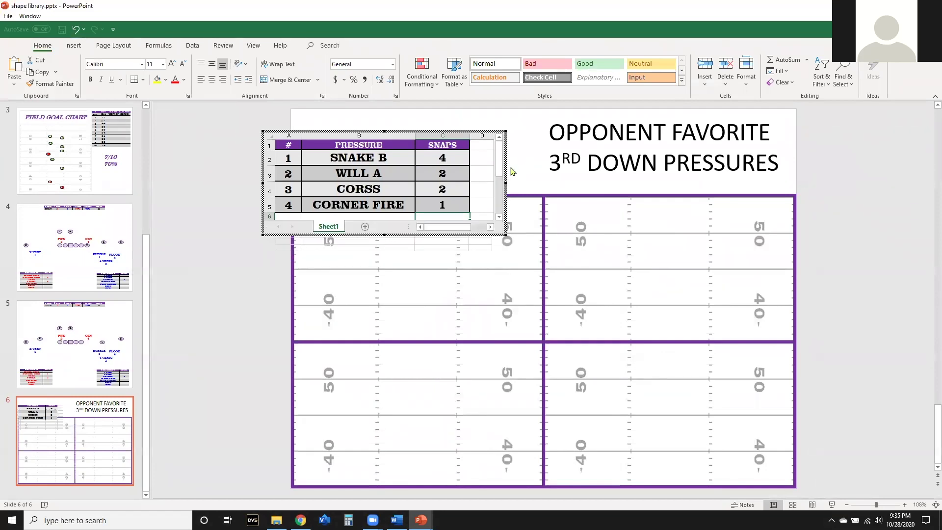
pyautogui.click(539, 172)
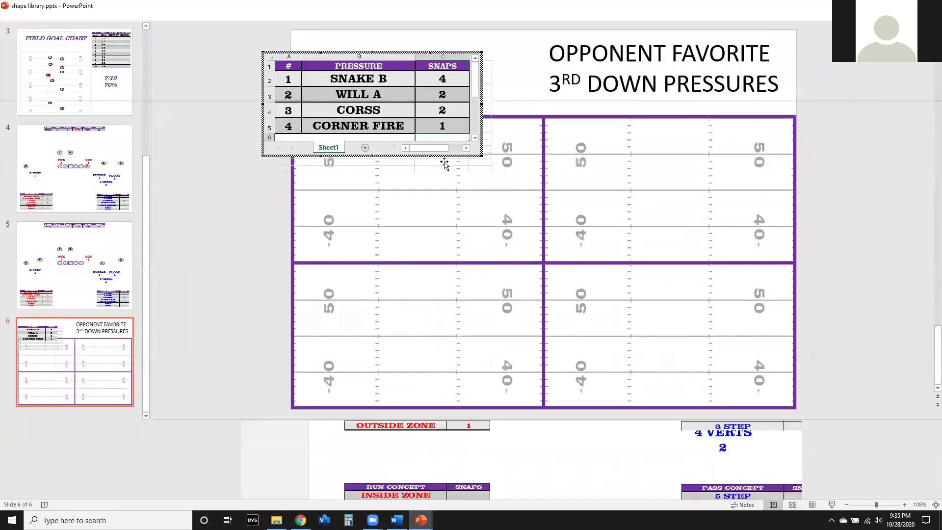
pyautogui.click(325, 134)
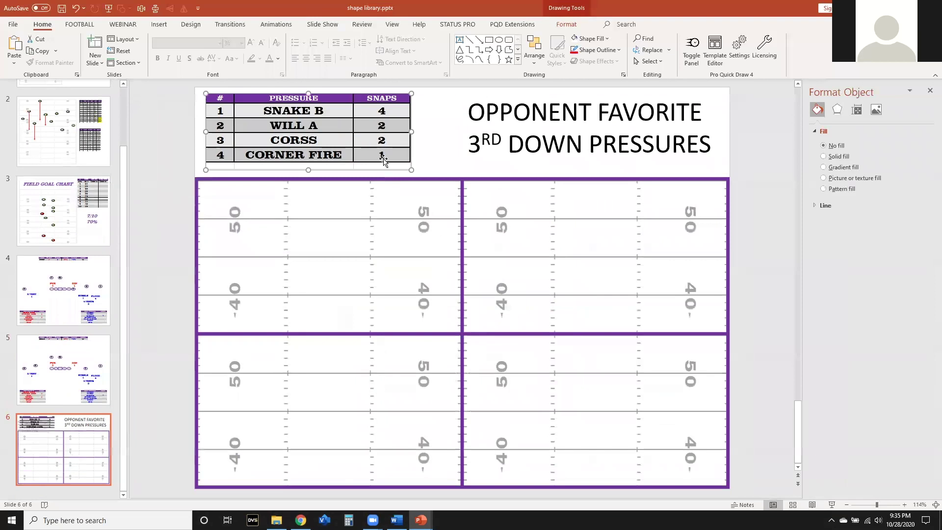
pyautogui.doubleClick(296, 157)
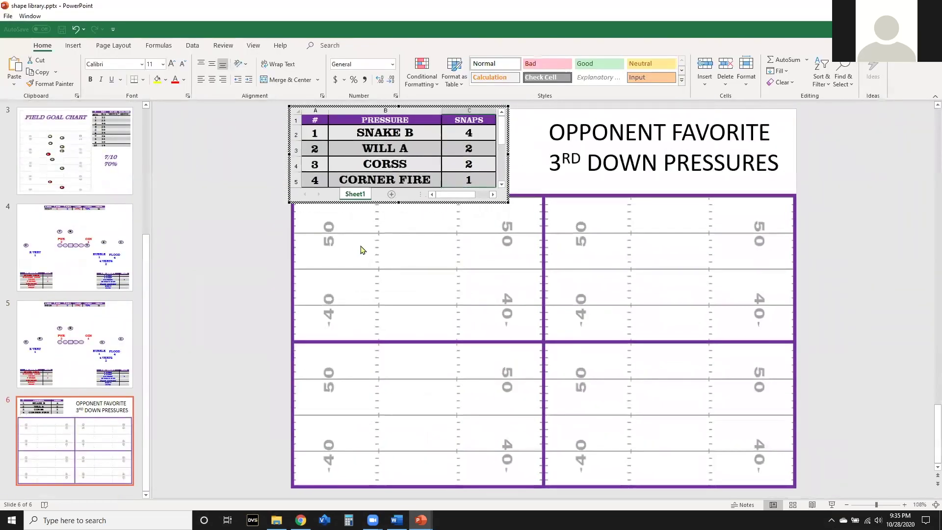
pyautogui.press('Escape')
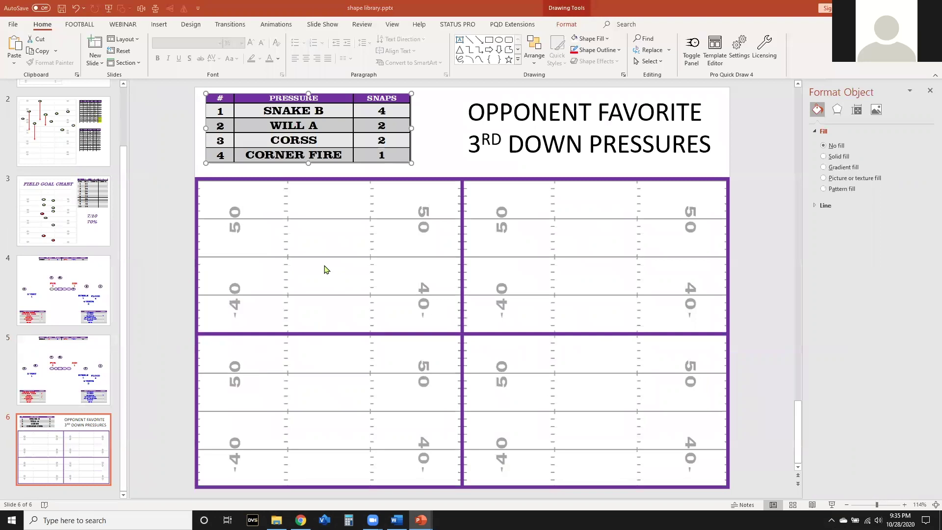
pyautogui.hotkey('ctrl', 'v')
# - Draw a bent freeform route line from the $ player down-left
pyautogui.click(353, 226)
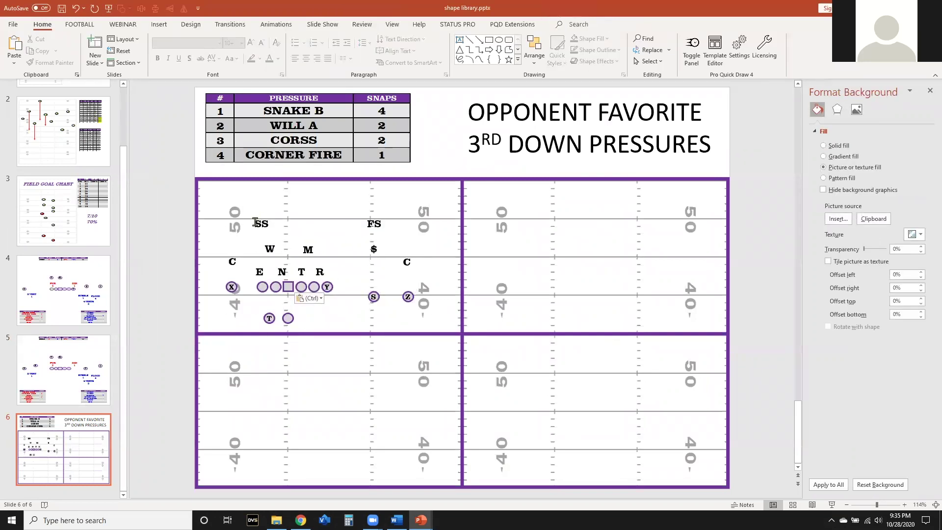
pyautogui.scroll(5, 263, 246)
pyautogui.moveTo(464, 495); pyautogui.dragTo(365, 493)
pyautogui.keyDown('ctrl'); pyautogui.scroll(5, 363, 343); pyautogui.keyUp('ctrl')
pyautogui.scroll(1, 363, 332)
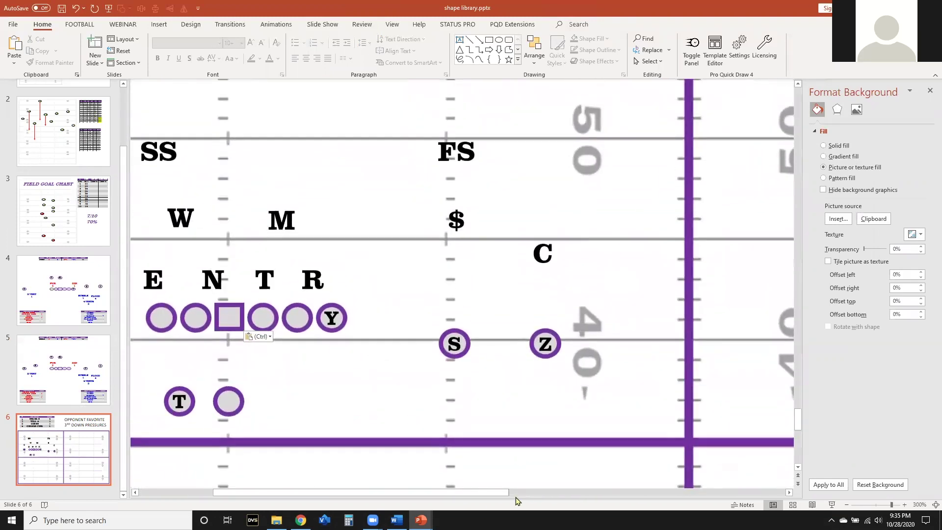
pyautogui.hscroll(-3, 373, 491)
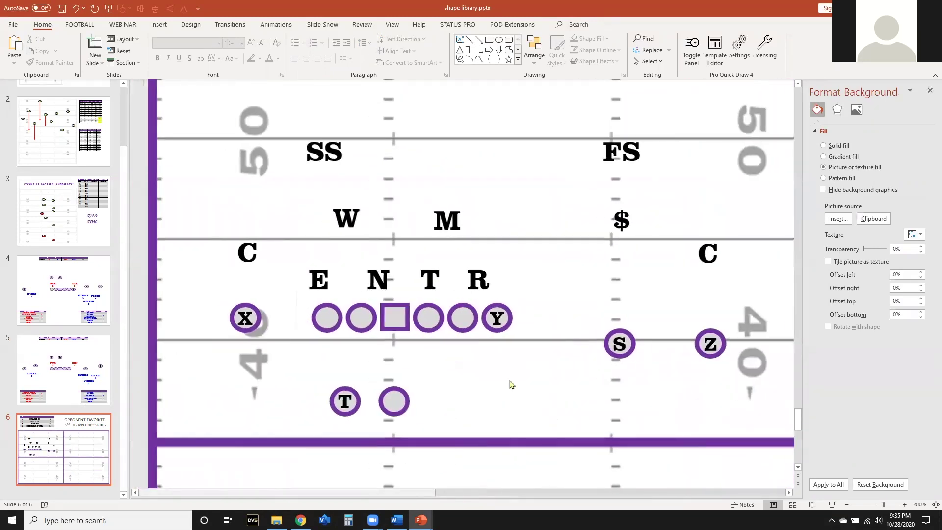
pyautogui.keyDown('ctrl'); pyautogui.scroll(-5, 510, 384); pyautogui.keyUp('ctrl')
pyautogui.scroll(2, 510, 384)
pyautogui.scroll(-2, 510, 384)
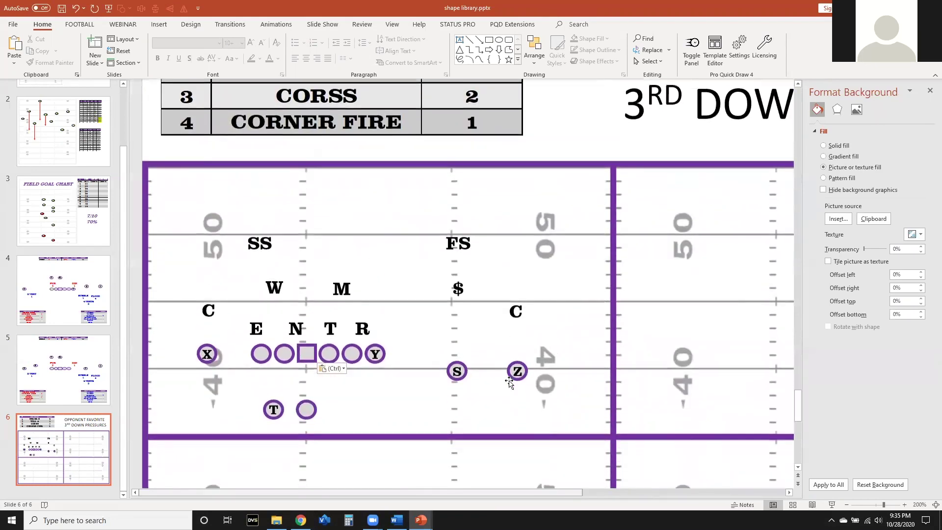
pyautogui.click(510, 51)
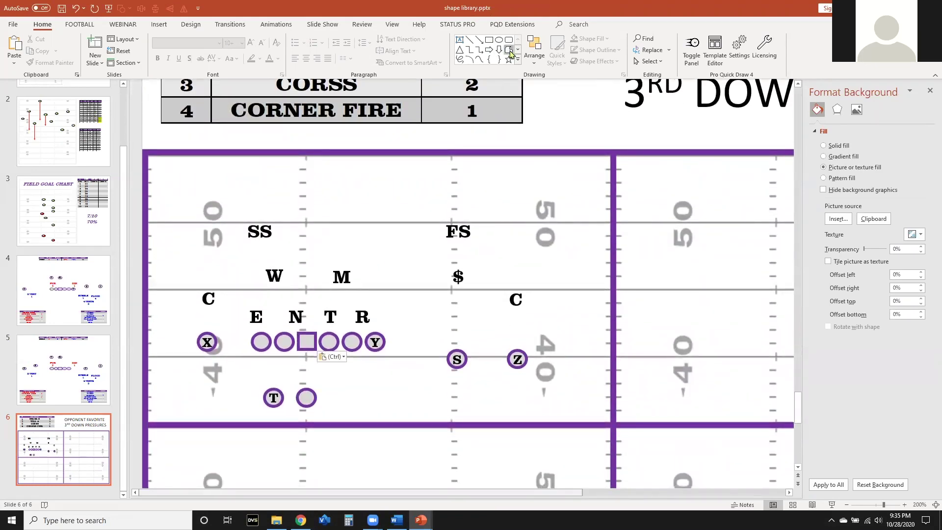
pyautogui.click(457, 288)
pyautogui.click(427, 329)
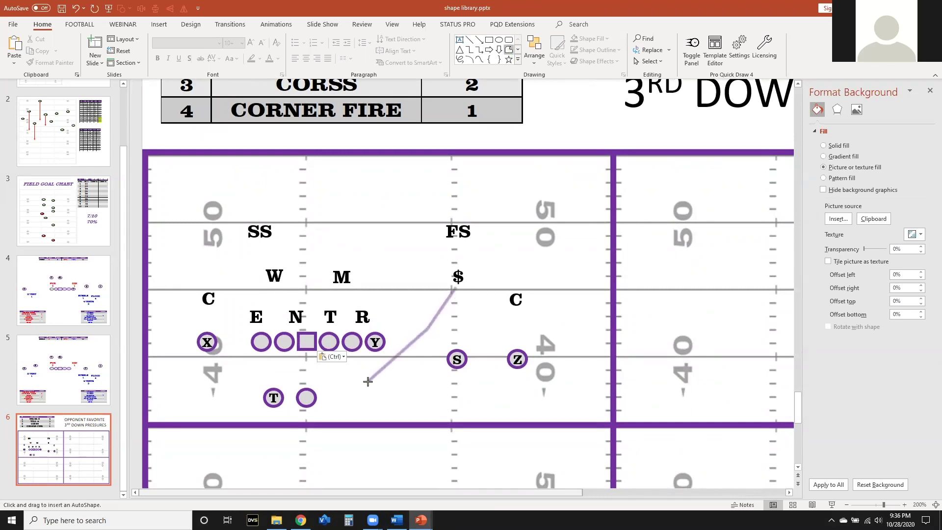
pyautogui.doubleClick(368, 381)
# - Make the $ route red with an arrowhead and set it as the default shape
pyautogui.click(574, 49)
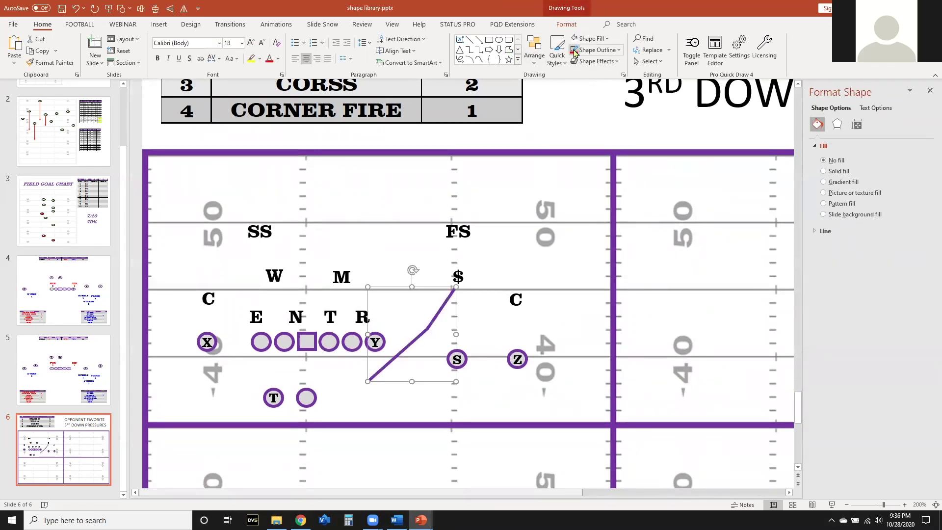
pyautogui.click(613, 51)
pyautogui.moveTo(628, 270)
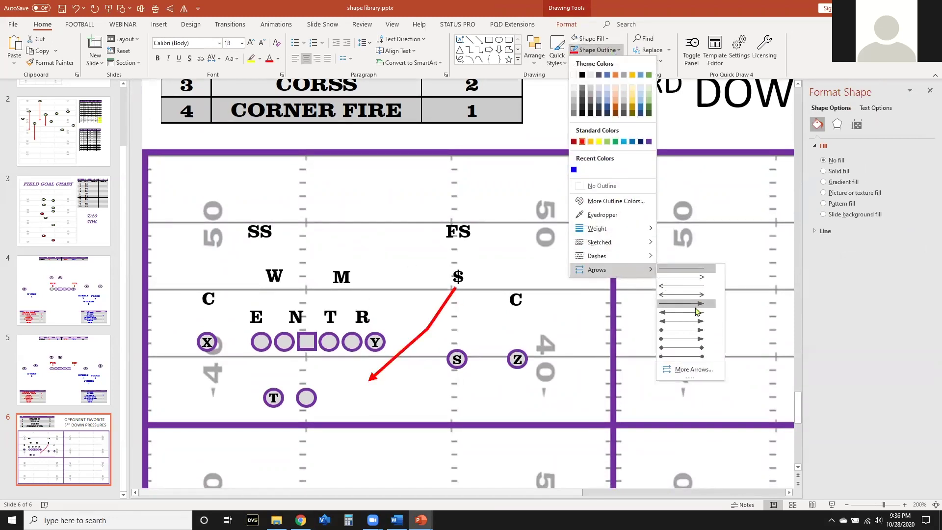
pyautogui.click(697, 304)
pyautogui.rightClick(437, 317)
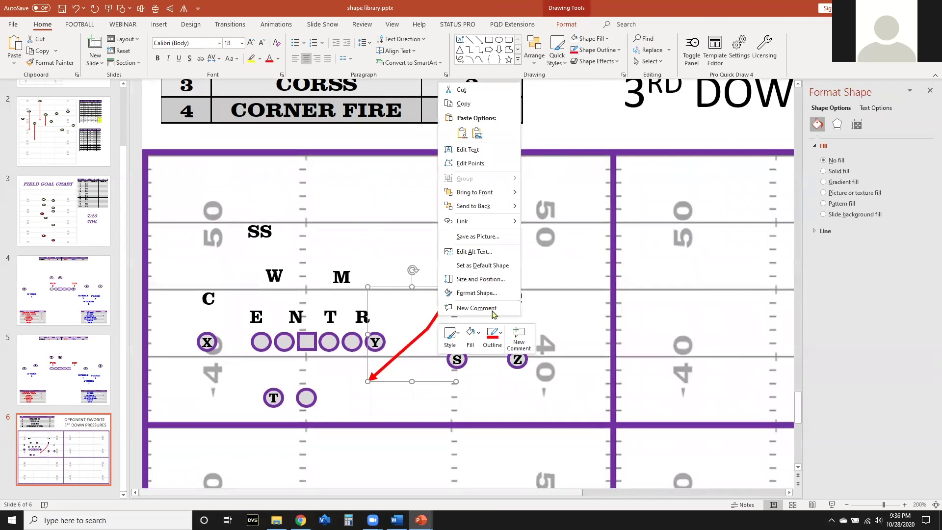
pyautogui.click(503, 269)
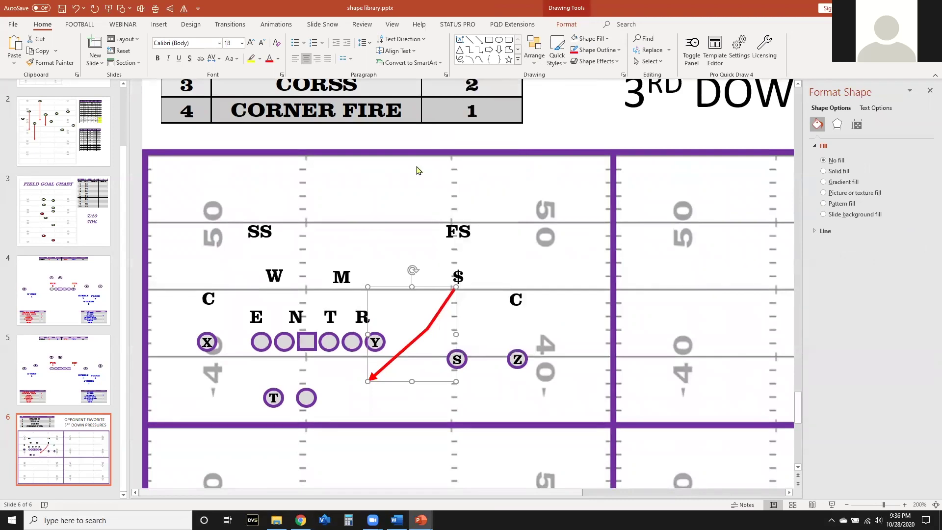
# - Draw red arrows from E up-left and from SS up-right
pyautogui.click(509, 50)
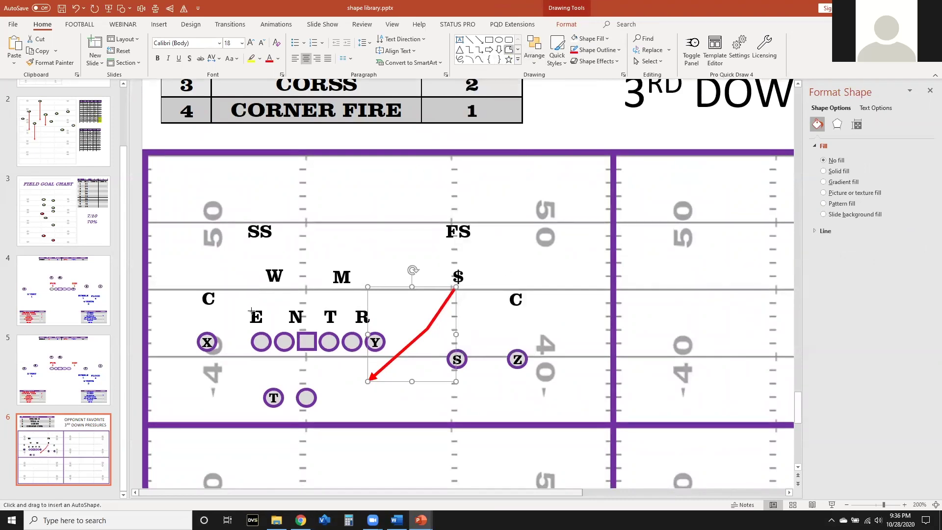
pyautogui.moveTo(251, 306)
pyautogui.mouseDown()
pyautogui.moveTo(210, 273)
pyautogui.moveTo(235, 275)
pyautogui.moveTo(206, 283)
pyautogui.moveTo(207, 189)
pyautogui.mouseUp()
pyautogui.click(508, 50)
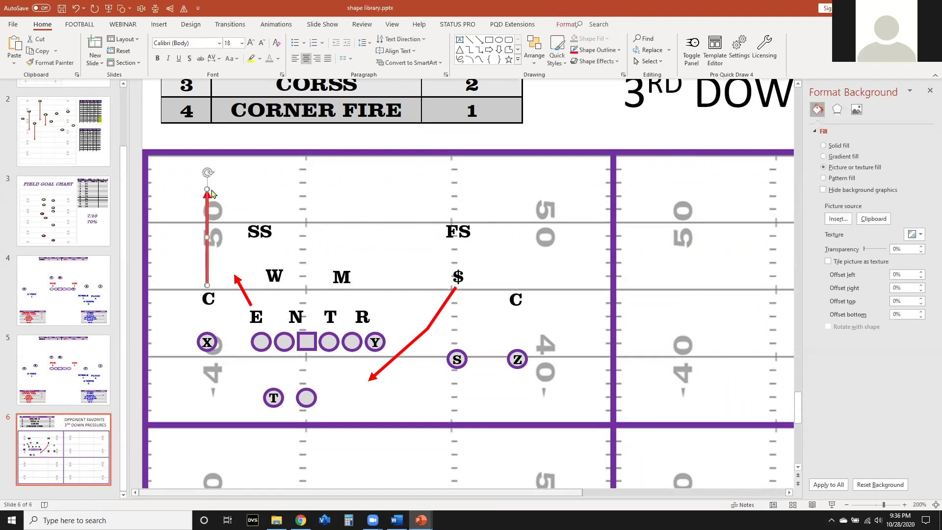
pyautogui.click(499, 51)
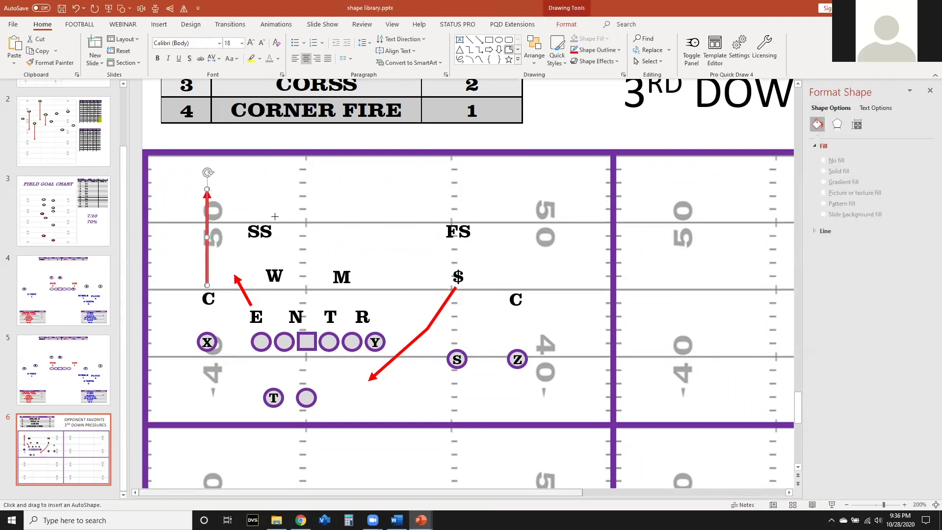
pyautogui.moveTo(274, 217)
pyautogui.mouseDown()
pyautogui.moveTo(332, 197)
pyautogui.moveTo(359, 218)
pyautogui.moveTo(389, 216)
pyautogui.moveTo(417, 183)
pyautogui.mouseUp()
pyautogui.hotkey('ctrl', 'z')
pyautogui.click(508, 51)
pyautogui.moveTo(263, 217); pyautogui.dragTo(326, 184)
# - Draw red arrows from FS toward the $ and straight up from the right C
pyautogui.click(508, 50)
pyautogui.moveTo(472, 268); pyautogui.dragTo(462, 243)
pyautogui.click(509, 51)
pyautogui.moveTo(518, 281); pyautogui.dragTo(518, 187)
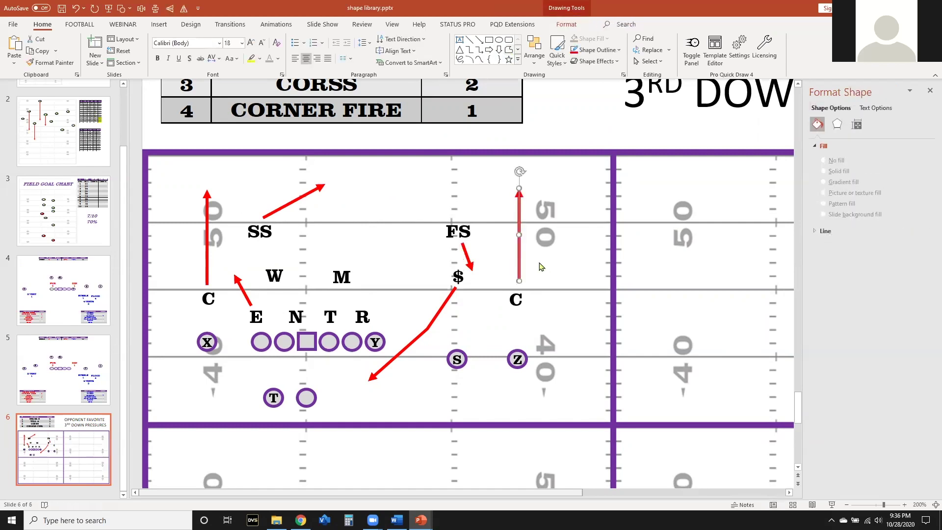
pyautogui.click(498, 271)
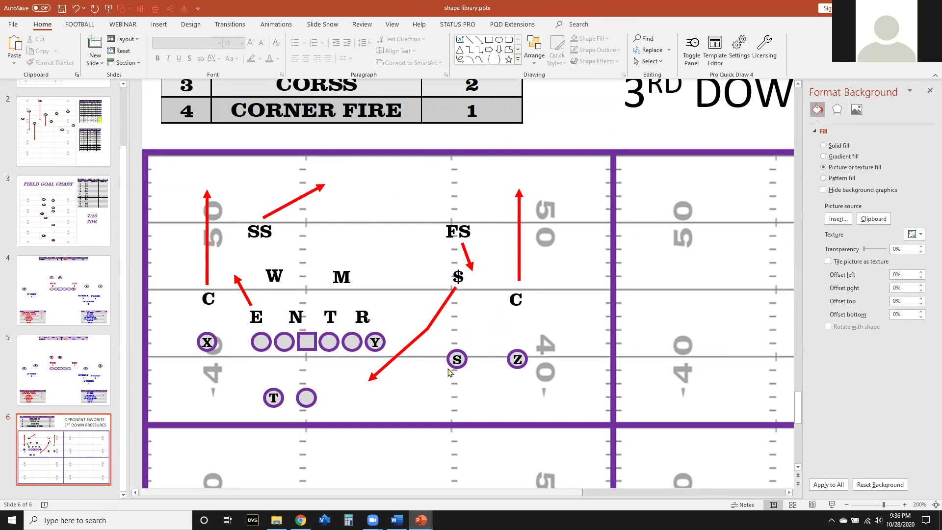
# - Turn the $ arrow green and add a green arrow straight down from M
pyautogui.click(451, 292)
pyautogui.click(597, 50)
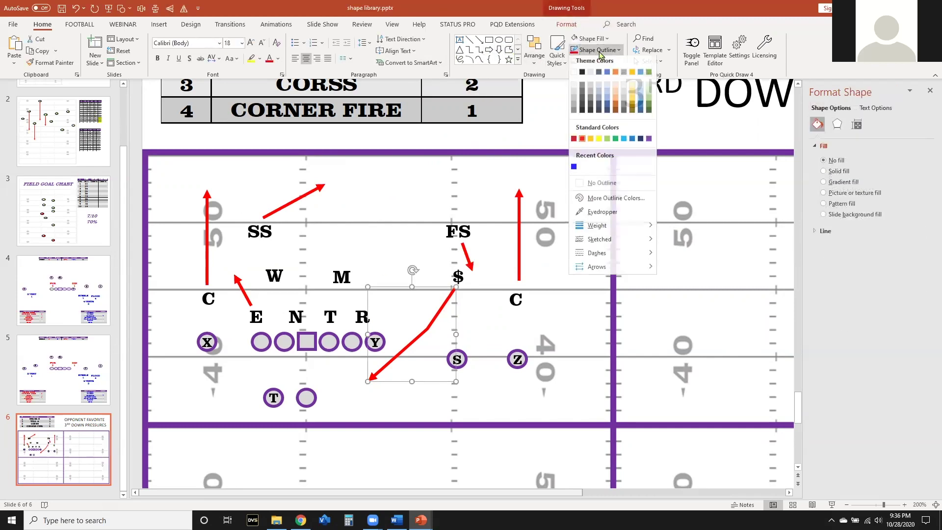
pyautogui.click(616, 142)
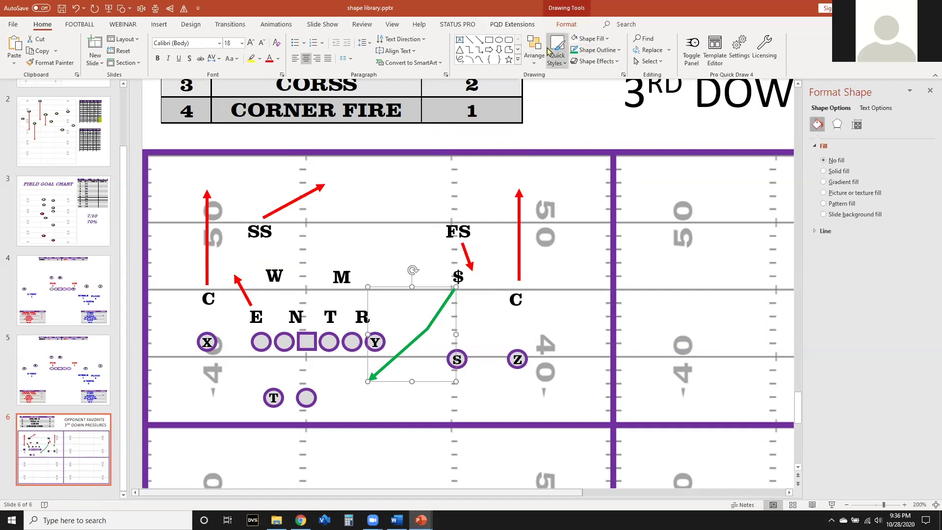
pyautogui.click(511, 50)
pyautogui.moveTo(342, 291); pyautogui.dragTo(342, 368)
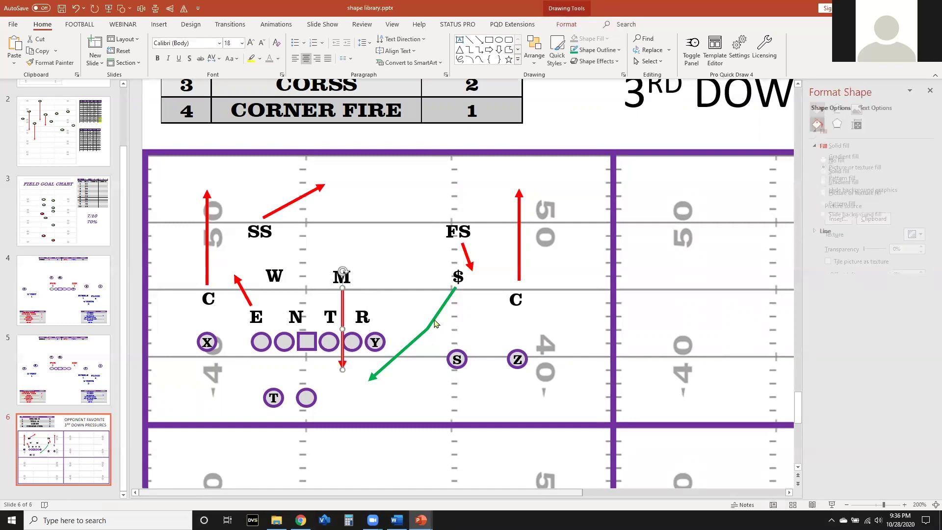
pyautogui.click(432, 321)
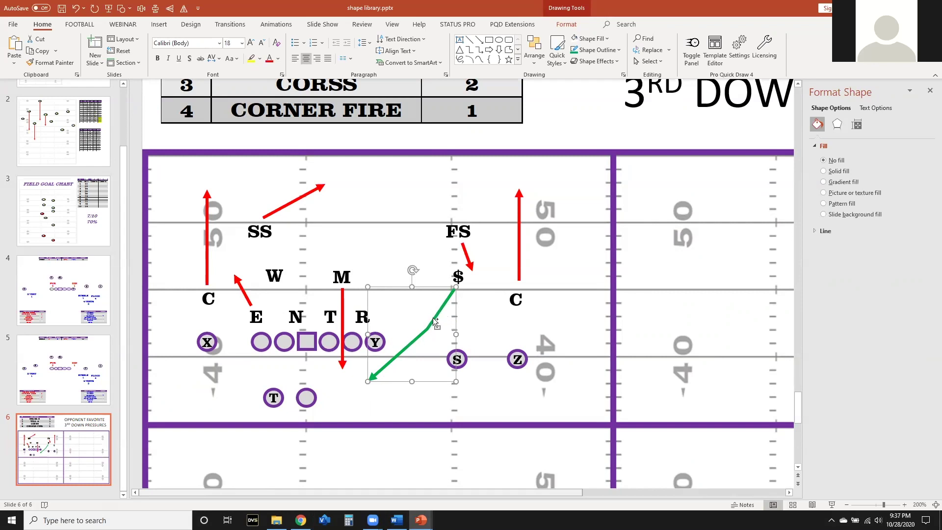
pyautogui.click(343, 300)
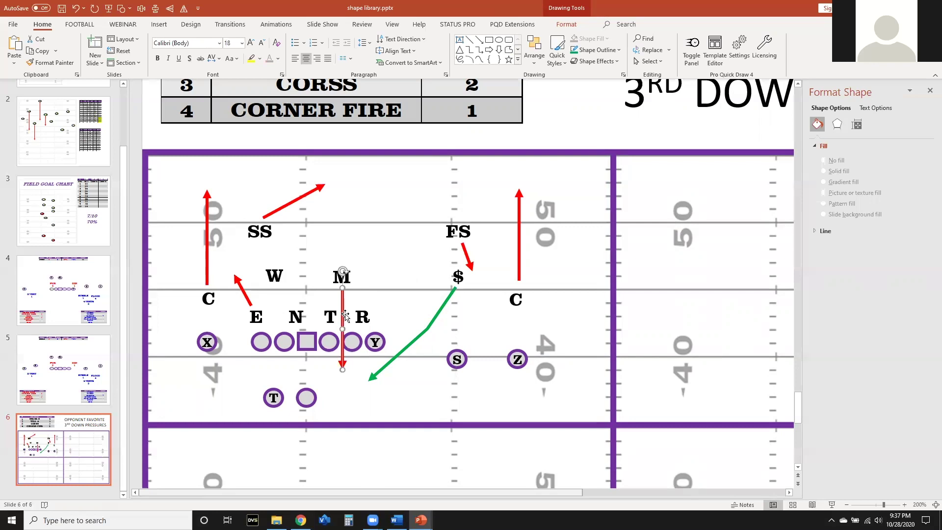
pyautogui.press('F4')
pyautogui.click(370, 300)
pyautogui.click(343, 295)
pyautogui.rightClick(343, 294)
pyautogui.press('Escape')
pyautogui.press('Escape')
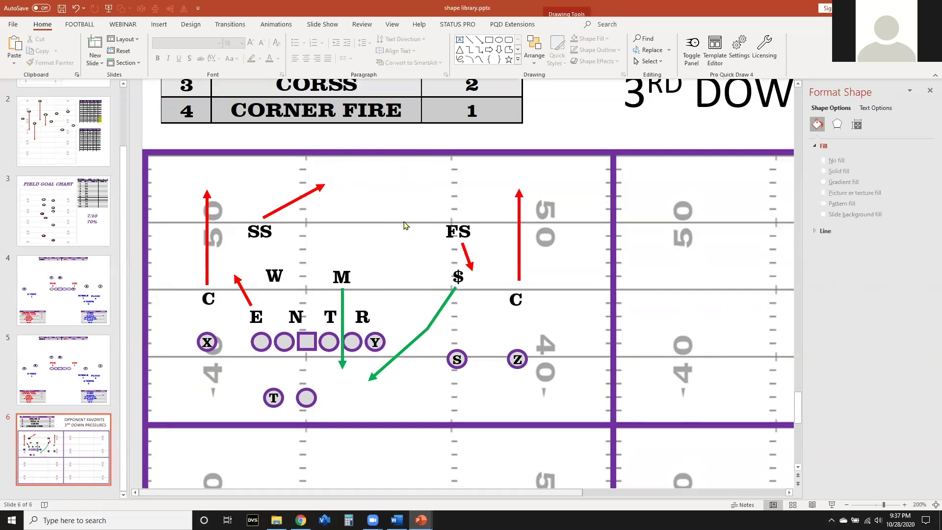
# - Draw a green freeform route from W bending up-right
pyautogui.click(509, 50)
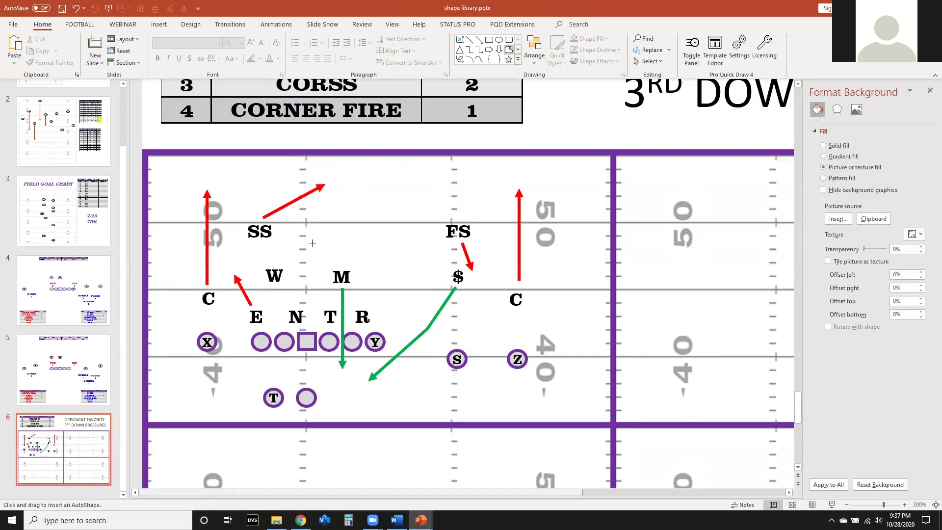
pyautogui.click(305, 280)
pyautogui.doubleClick(336, 247)
pyautogui.click(312, 196)
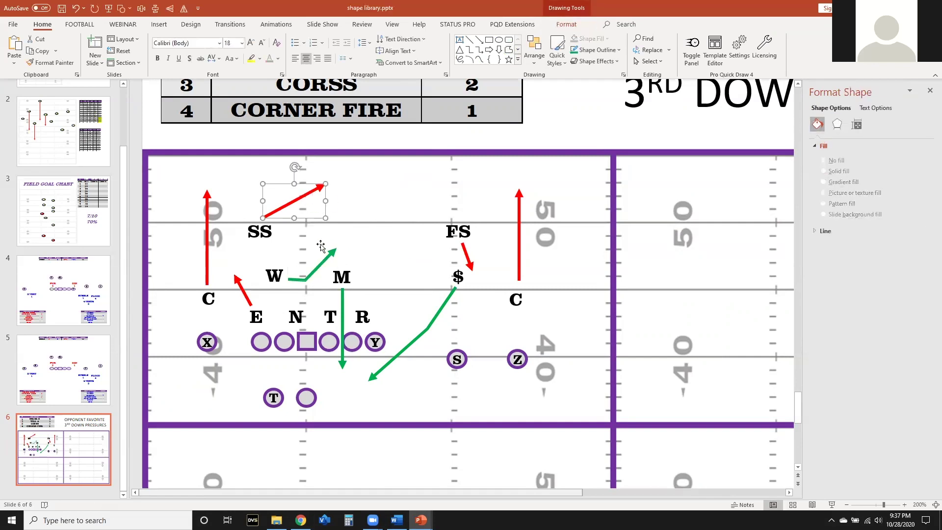
pyautogui.click(327, 260)
pyautogui.click(391, 234)
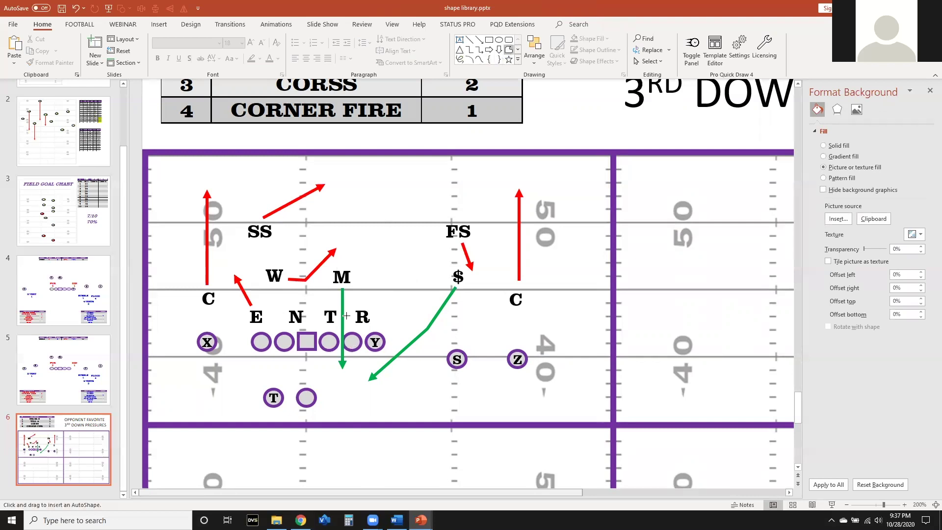
# - Draw green arrows down-left from N, T and R
pyautogui.moveTo(287, 318)
pyautogui.mouseDown()
pyautogui.moveTo(267, 326)
pyautogui.moveTo(245, 372)
pyautogui.mouseUp()
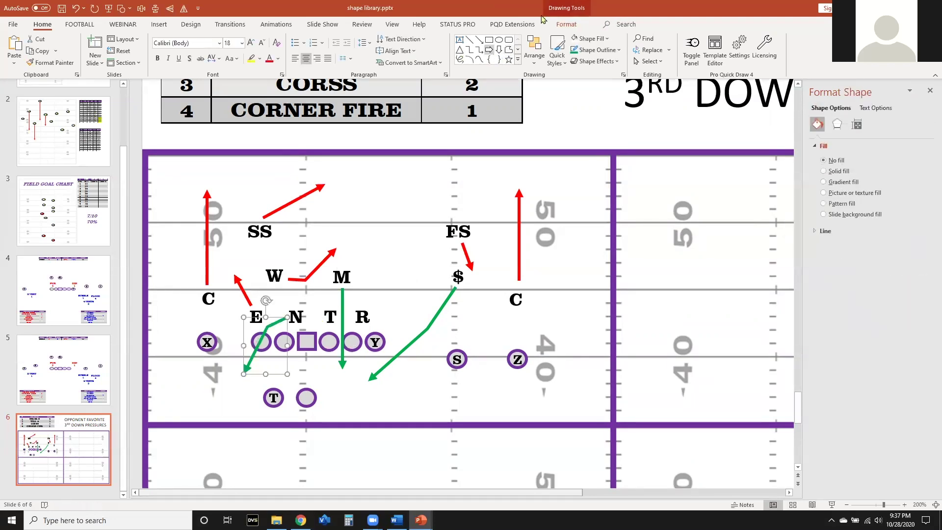
pyautogui.moveTo(323, 317)
pyautogui.mouseDown()
pyautogui.moveTo(297, 335)
pyautogui.moveTo(284, 364)
pyautogui.mouseUp()
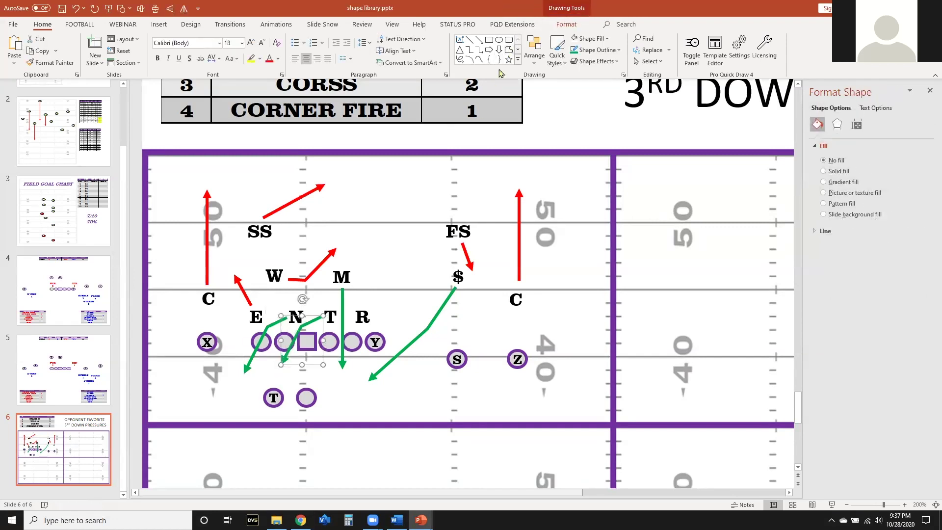
pyautogui.moveTo(355, 319); pyautogui.dragTo(306, 367)
pyautogui.click(491, 416)
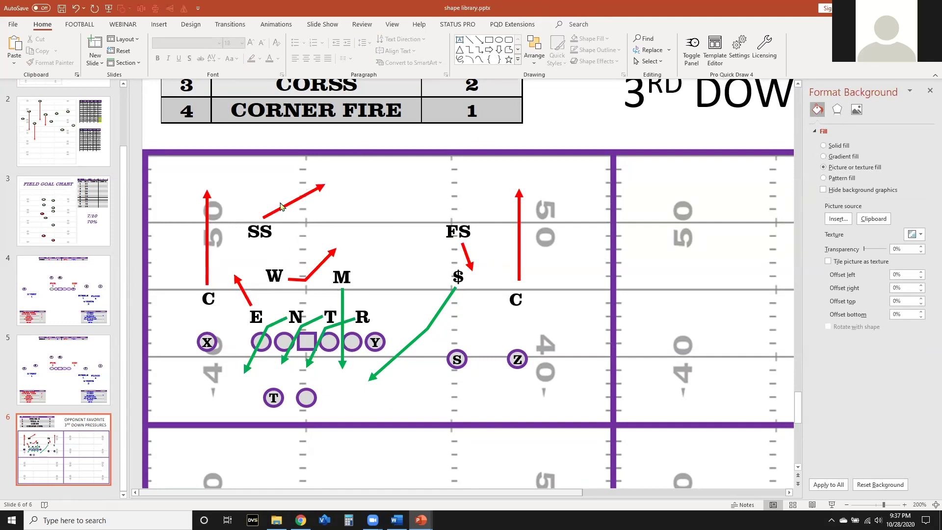
# - Paste a copy of the player formation into the right-hand field
pyautogui.scroll(-5, 395, 227)
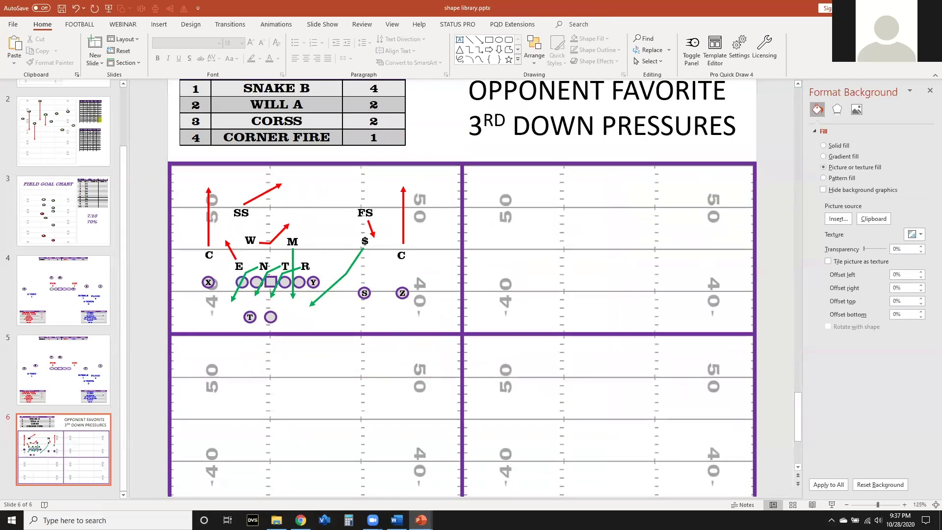
pyautogui.hotkey('ctrl', 'v')
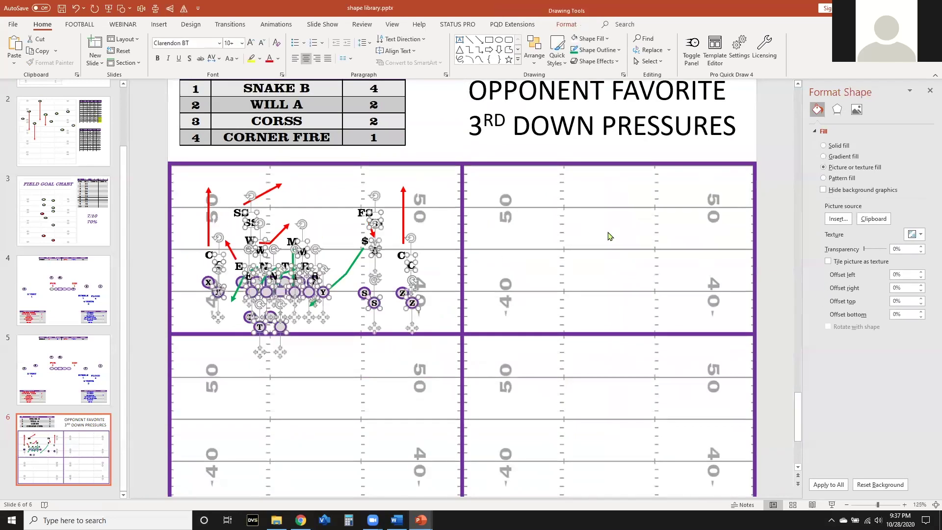
pyautogui.moveTo(264, 350); pyautogui.dragTo(569, 343)
pyautogui.click(584, 375)
pyautogui.scroll(5, 580, 265)
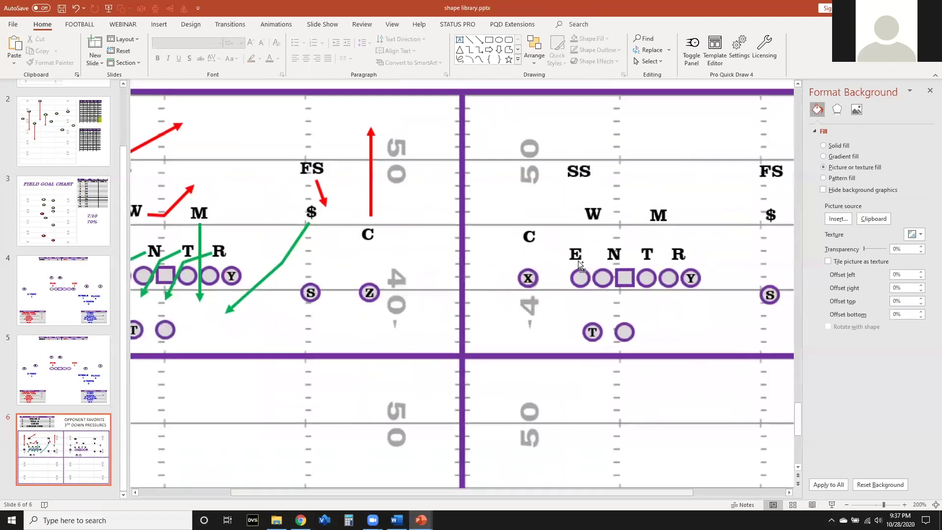
pyautogui.moveTo(563, 498); pyautogui.dragTo(639, 498)
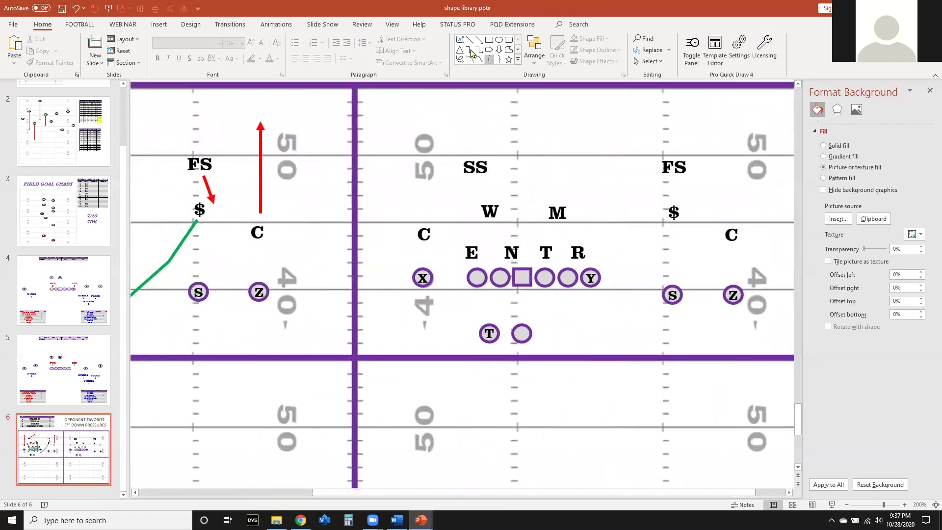
# - Draw a green freeform rush arrow from E bending down
pyautogui.click(508, 50)
pyautogui.click(471, 259)
pyautogui.click(455, 275)
pyautogui.doubleClick(455, 316)
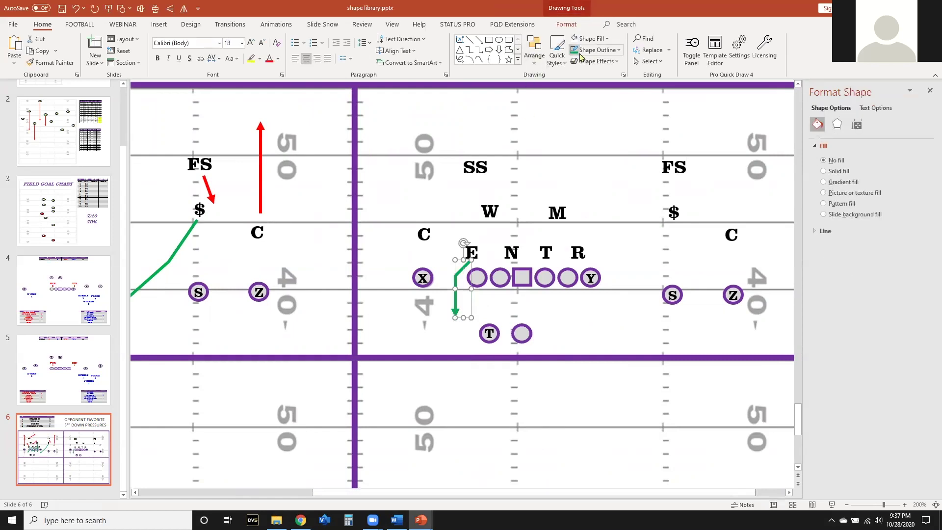
# - Nudge the N, T and R labels left, then shift R slightly right
pyautogui.click(510, 240)
pyautogui.click(547, 238)
pyautogui.keyDown('shift'); pyautogui.click(580, 238); pyautogui.keyUp('shift')
pyautogui.keyDown('shift'); pyautogui.click(515, 239); pyautogui.keyUp('shift')
pyautogui.press('Left')
pyautogui.press('Left')
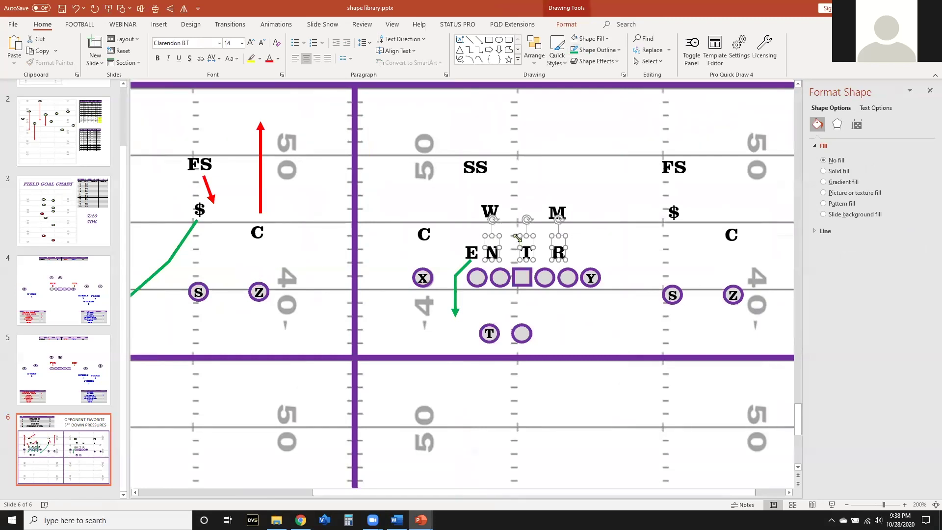
pyautogui.click(586, 246)
pyautogui.click(560, 242)
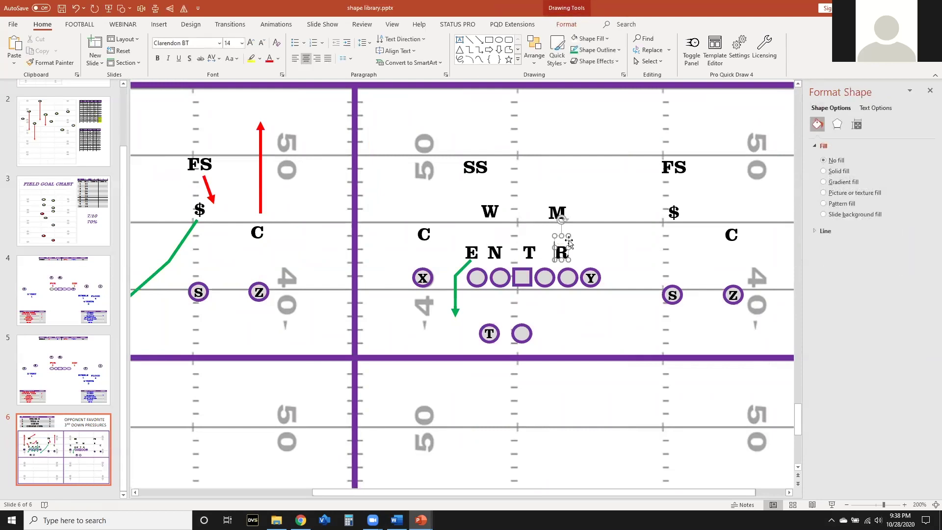
pyautogui.moveTo(569, 242); pyautogui.dragTo(586, 241)
# - Draw rush arrows from N, copy it for T and R, and add one down from W
pyautogui.click(509, 50)
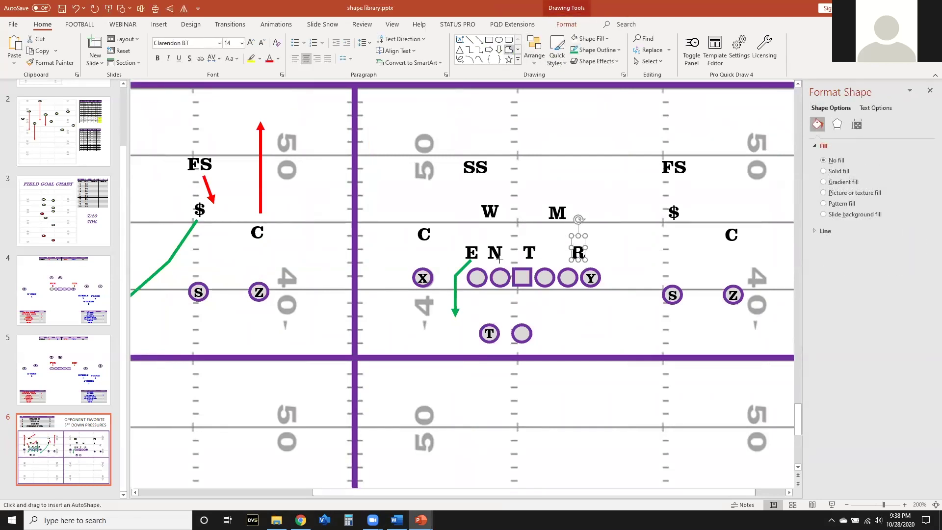
pyautogui.moveTo(500, 260)
pyautogui.mouseDown()
pyautogui.moveTo(534, 271)
pyautogui.moveTo(548, 316)
pyautogui.mouseUp()
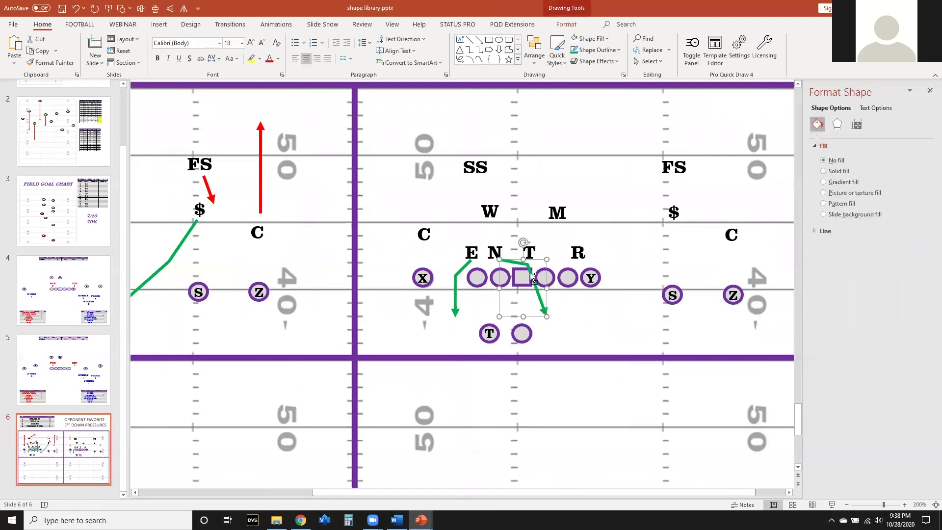
pyautogui.moveTo(556, 278); pyautogui.dragTo(623, 273)
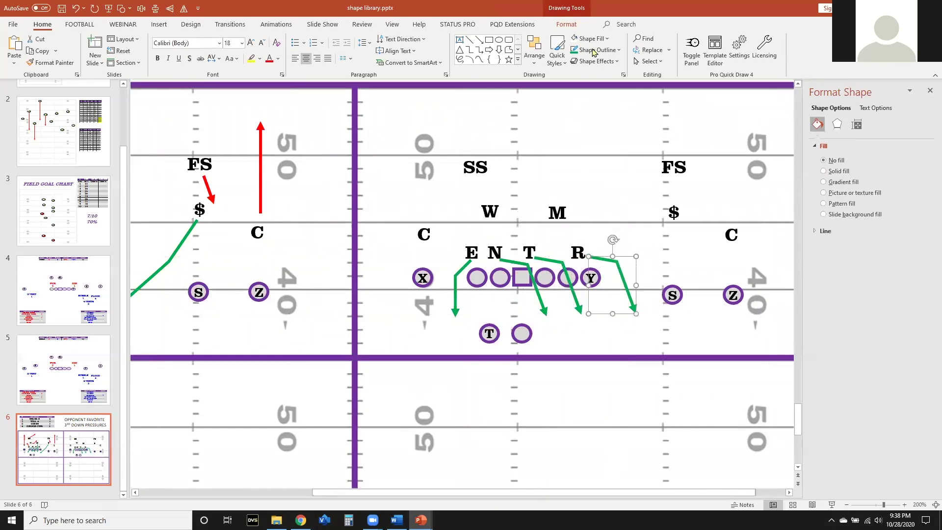
pyautogui.click(509, 50)
pyautogui.moveTo(489, 221); pyautogui.dragTo(491, 308)
pyautogui.click(654, 251)
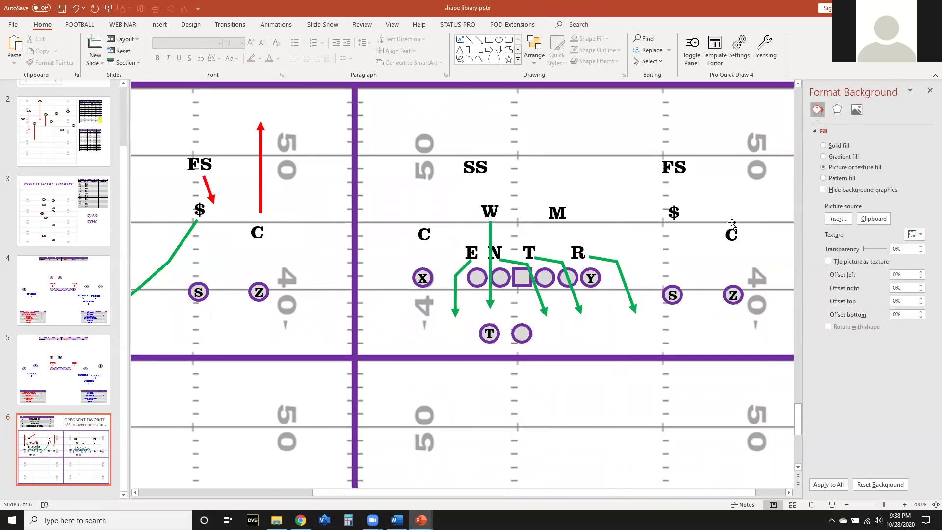
pyautogui.scroll(-10, 578, 339)
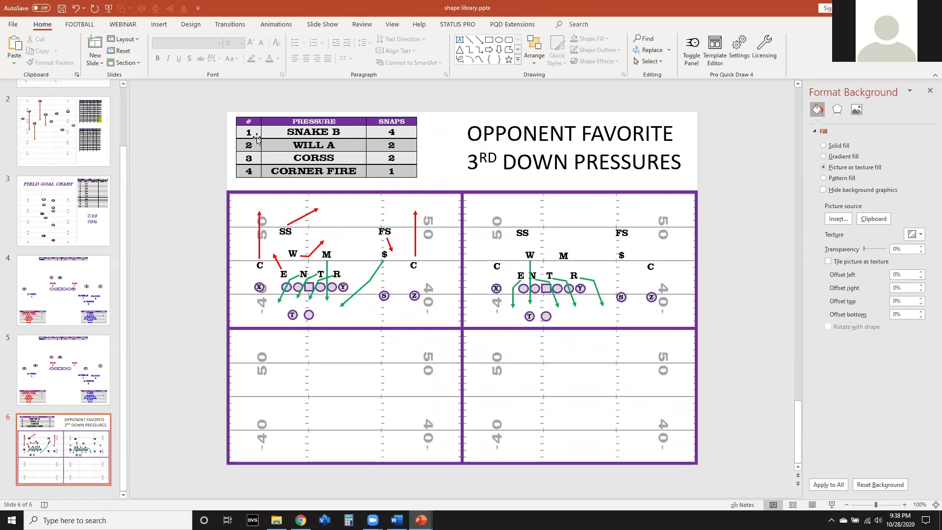
# - Correct the embedded table's CORSS cell to read CROSS
pyautogui.click(310, 161)
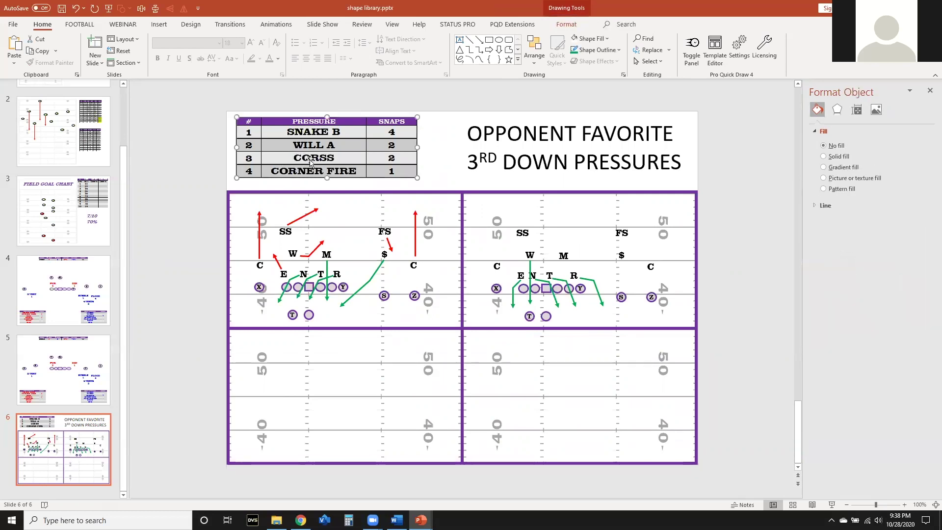
pyautogui.doubleClick(310, 160)
pyautogui.click(380, 174)
pyautogui.write('CROSS')
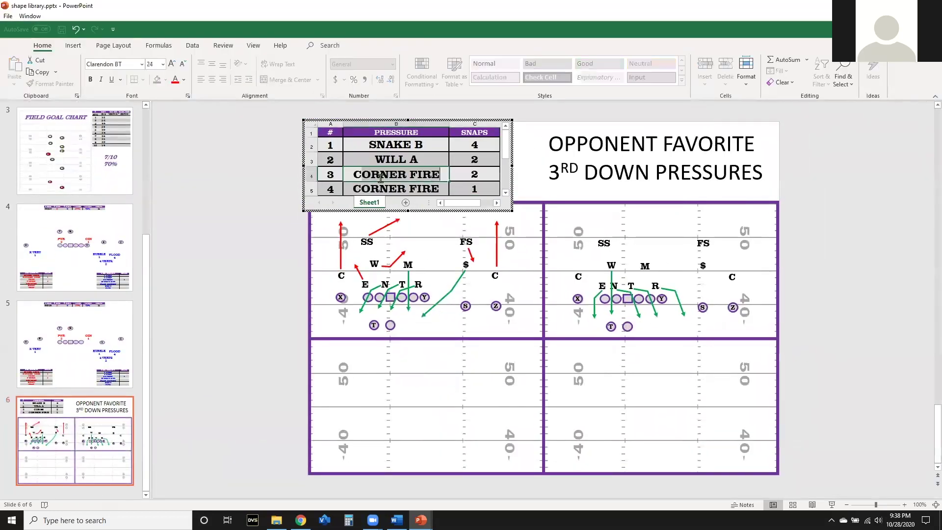
pyautogui.click(500, 350)
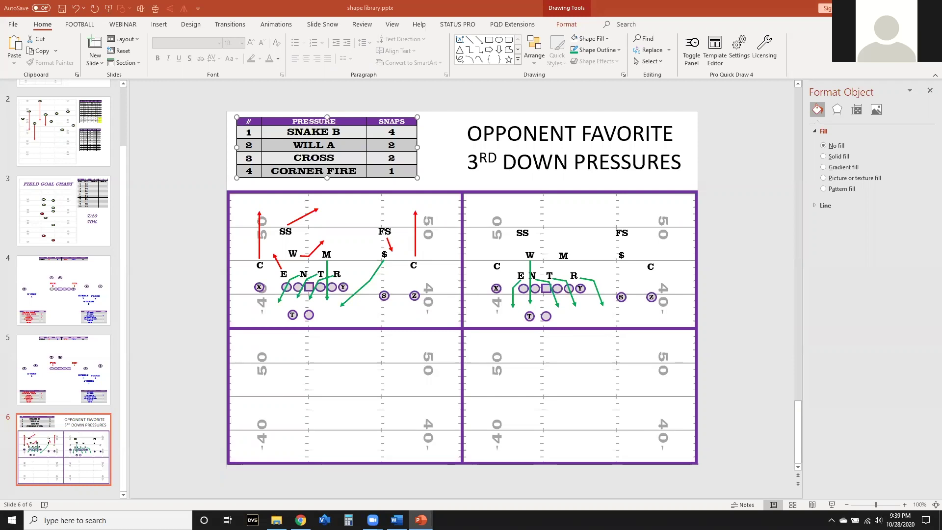
# - Add a new slide 7 and remove its empty placeholders
pyautogui.click(206, 408)
pyautogui.hotkey('ctrl', 'm')
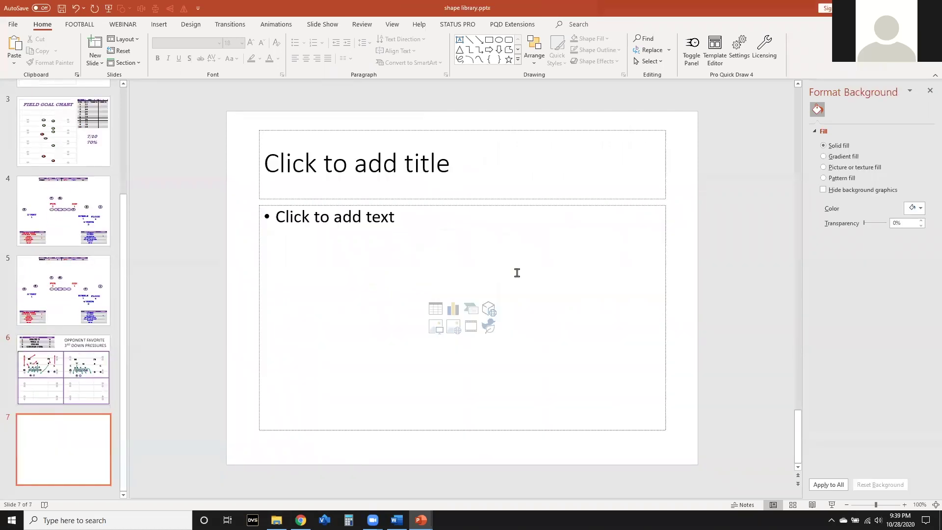
pyautogui.hotkey('ctrl', 'a')
pyautogui.press('Delete')
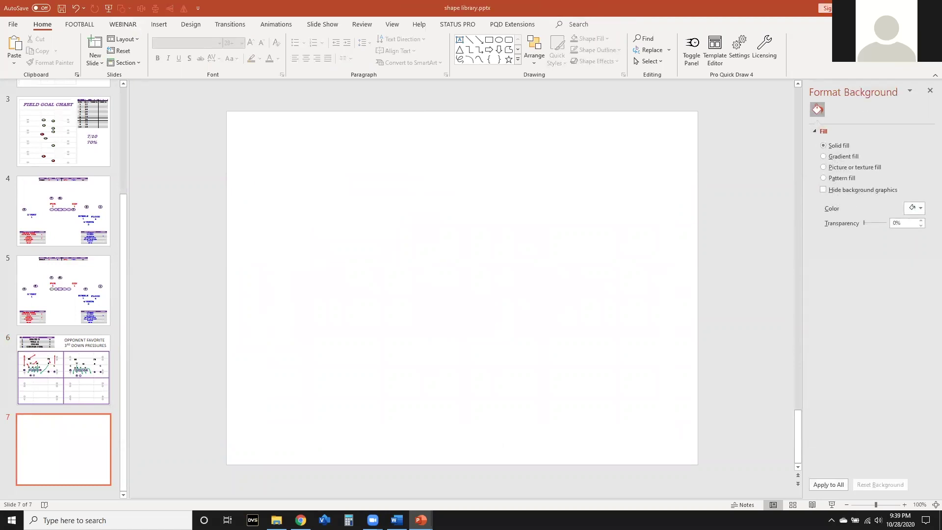
# - Paste the title as STAB - LIFT PROGRESSION on one line, then search Windows for 'DL'
pyautogui.hotkey('ctrl', 'v')
pyautogui.tripleClick(472, 149)
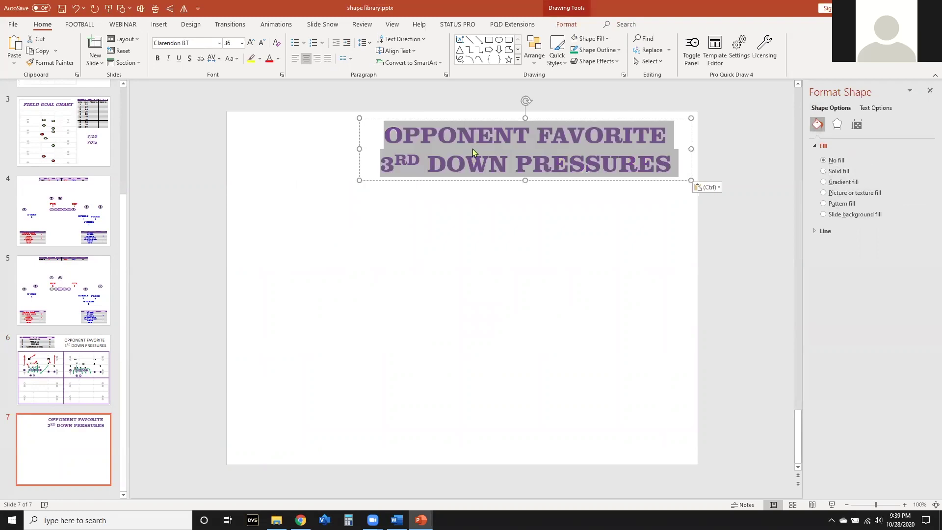
pyautogui.write('STAB - LIFT PROGRESSION')
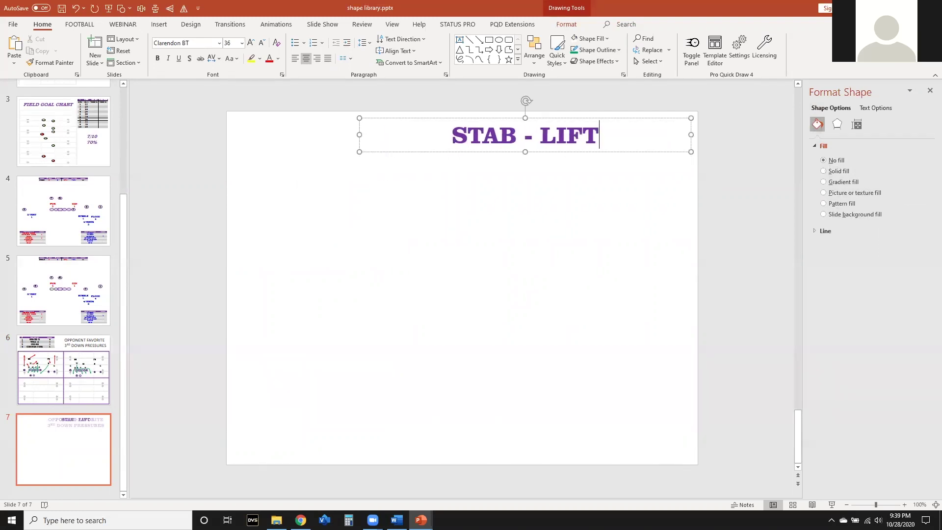
pyautogui.click(351, 186)
pyautogui.click(426, 135)
pyautogui.moveTo(361, 150); pyautogui.dragTo(234, 148)
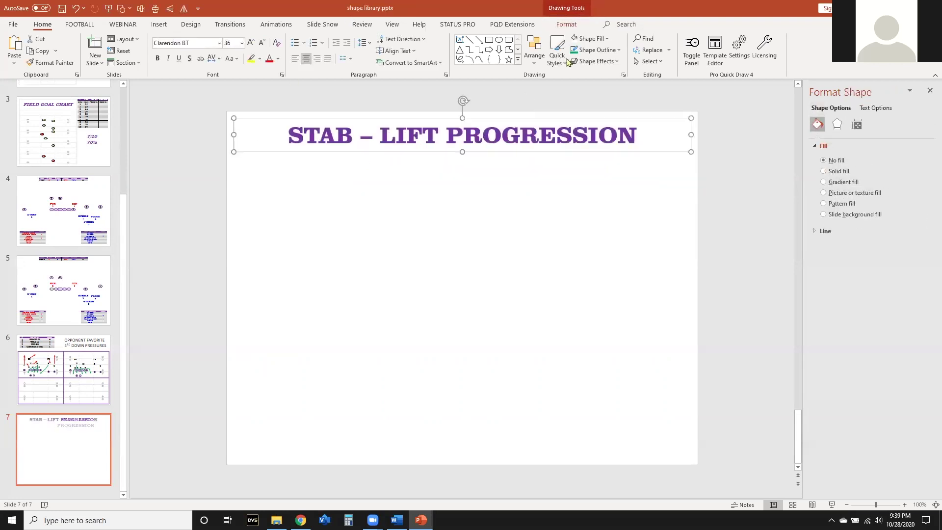
pyautogui.click(456, 211)
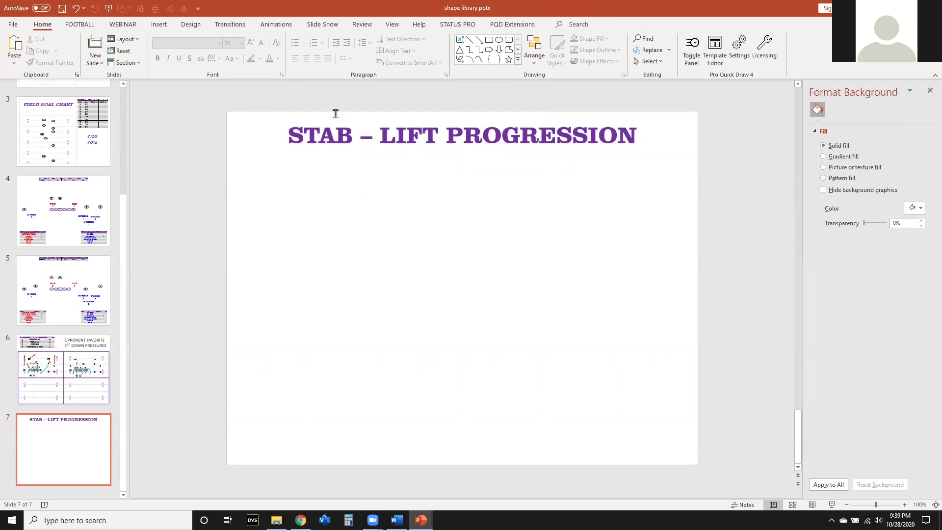
pyautogui.click(125, 515)
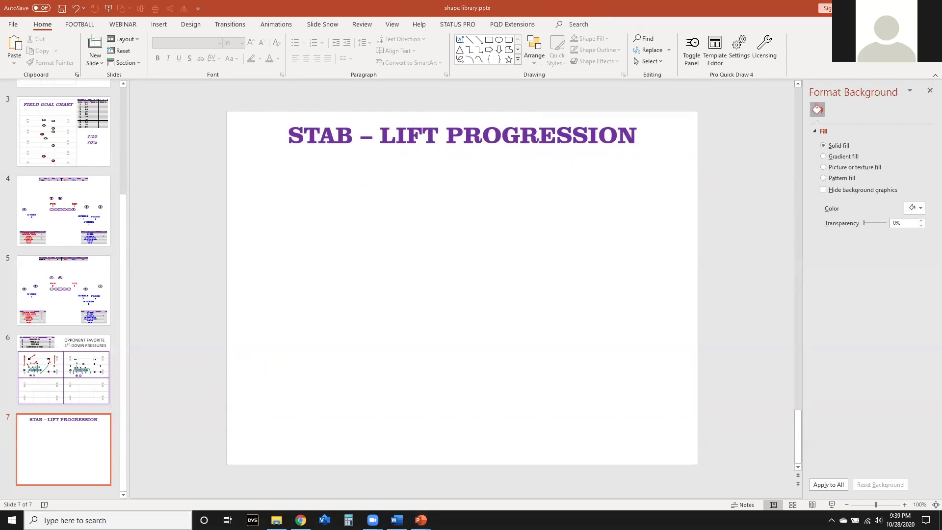
pyautogui.write('DL')
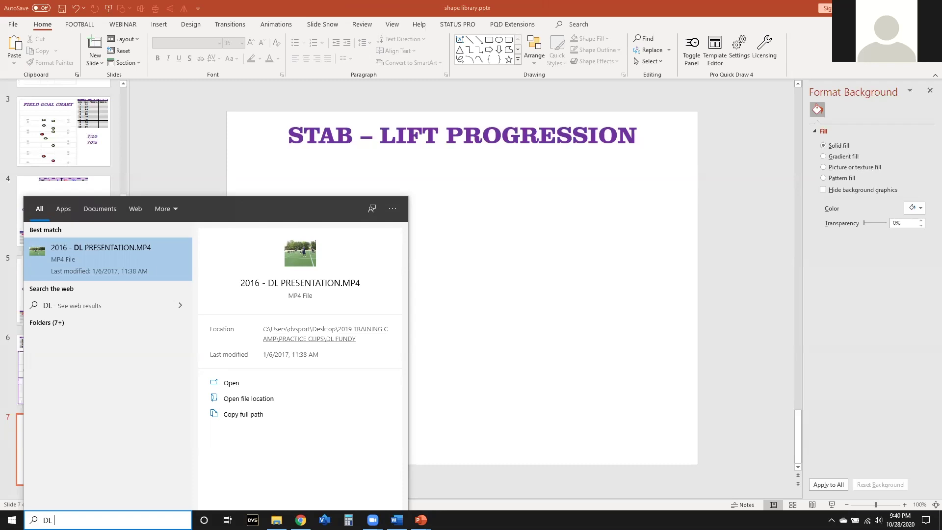
# - Open 2016 - DL PRESENTATION.MP4, pause it and choose Trim from its edit options
pyautogui.click(116, 267)
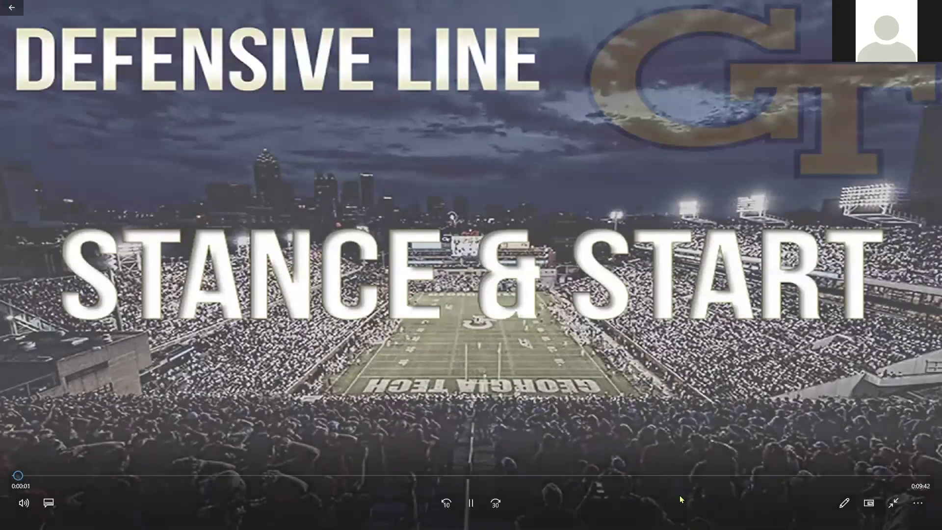
pyautogui.press('space')
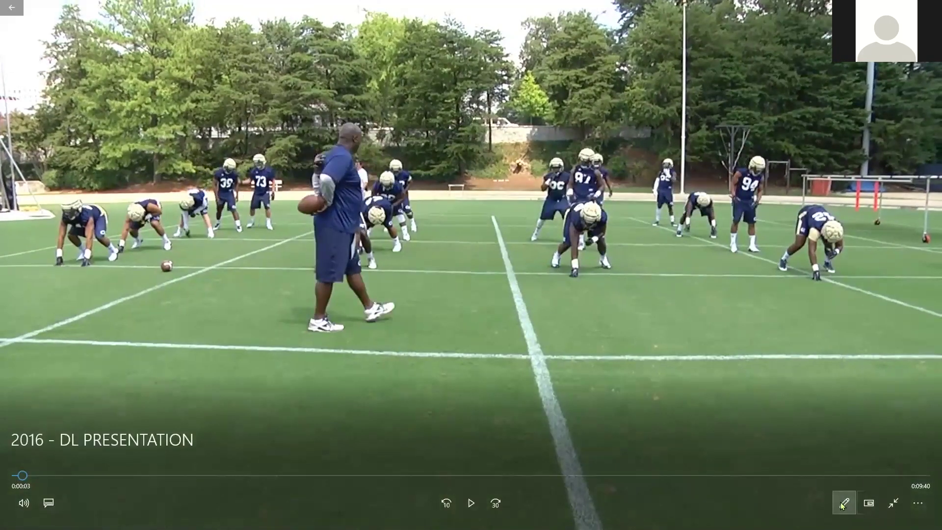
pyautogui.click(843, 505)
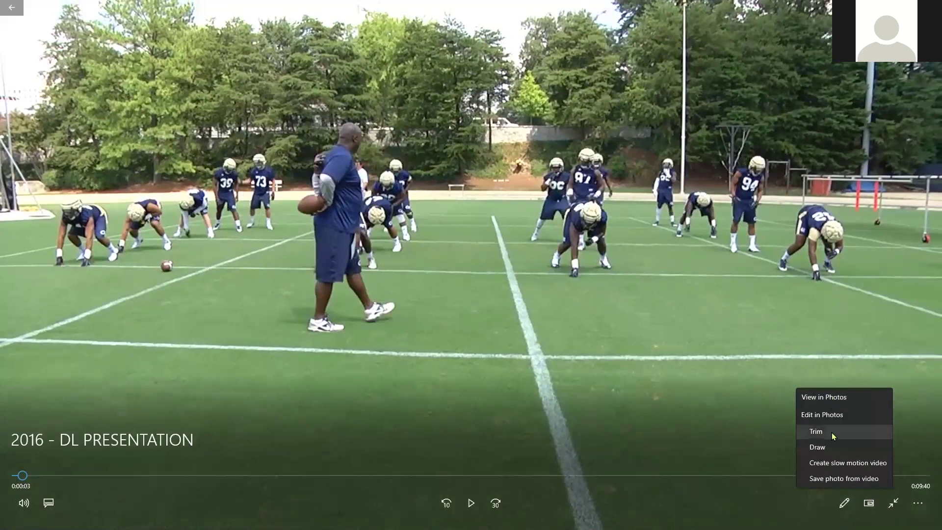
pyautogui.click(815, 431)
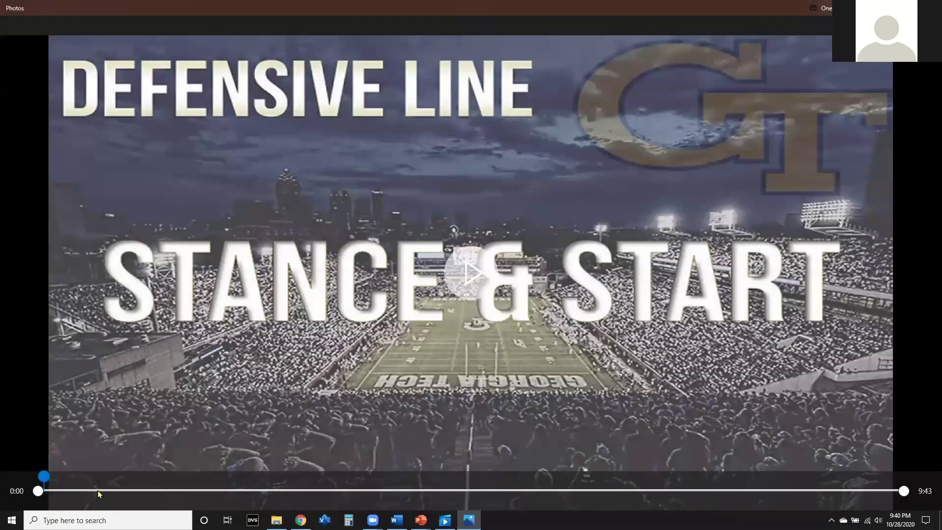
# - Trim the video to a 5-second section starting at 3:43 and save a copy
pyautogui.moveTo(35, 493)
pyautogui.mouseDown()
pyautogui.moveTo(163, 499)
pyautogui.moveTo(376, 488)
pyautogui.moveTo(357, 490)
pyautogui.mouseUp()
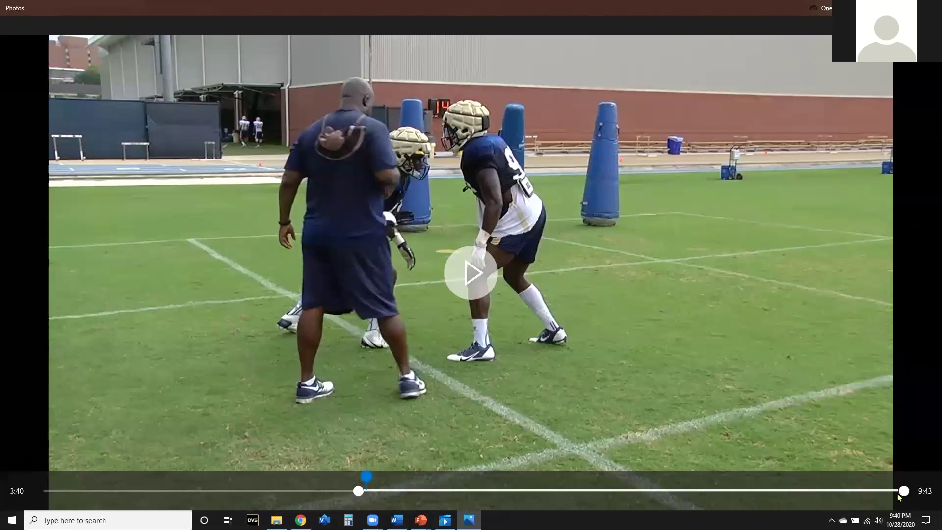
pyautogui.moveTo(903, 491); pyautogui.dragTo(376, 495)
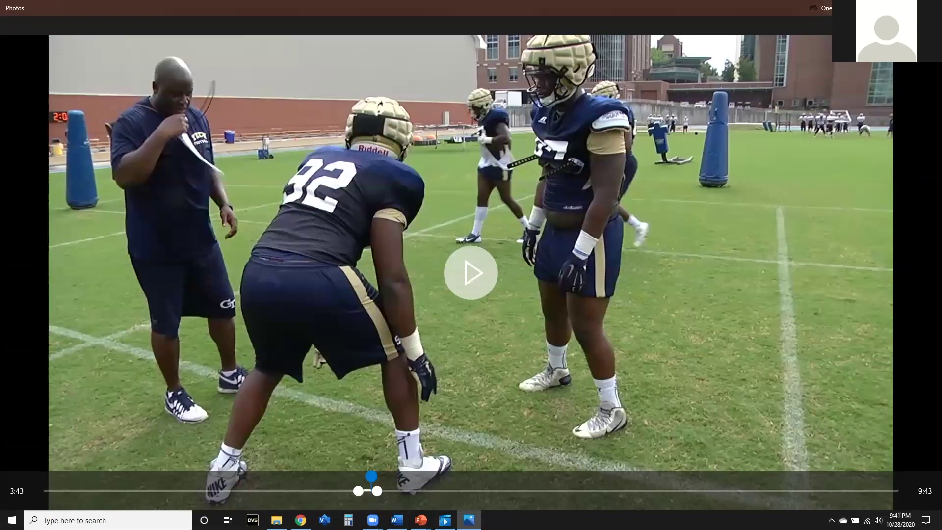
pyautogui.click(878, 25)
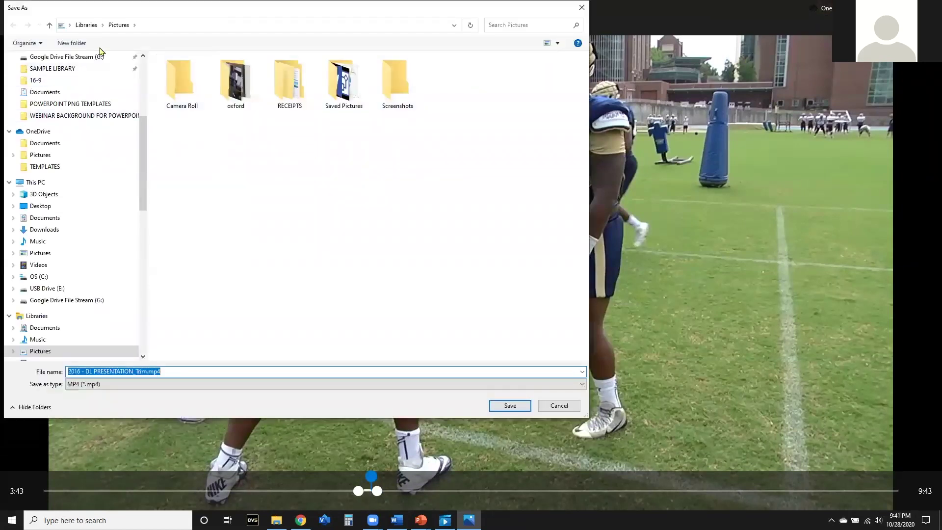
# - Save the clip as STAB - P01 in a new DL PRESENTATION folder under Documents
pyautogui.scroll(5, 84, 142)
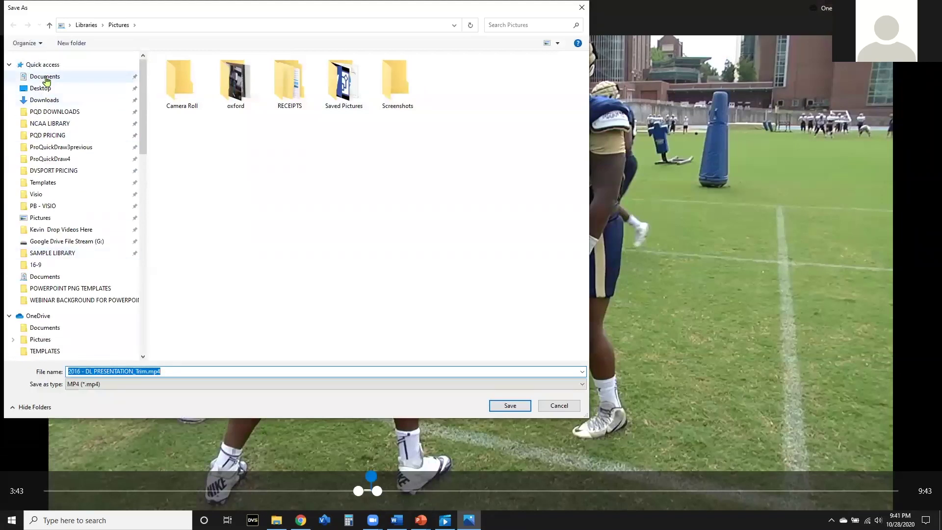
pyautogui.click(46, 77)
pyautogui.click(73, 43)
pyautogui.write('DL PRESENTATION')
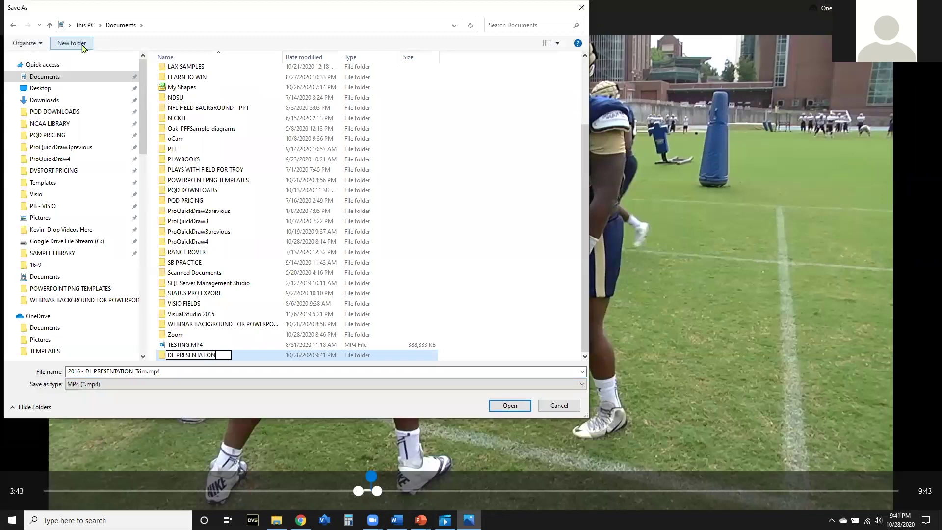
pyautogui.press('Return')
pyautogui.doubleClick(180, 354)
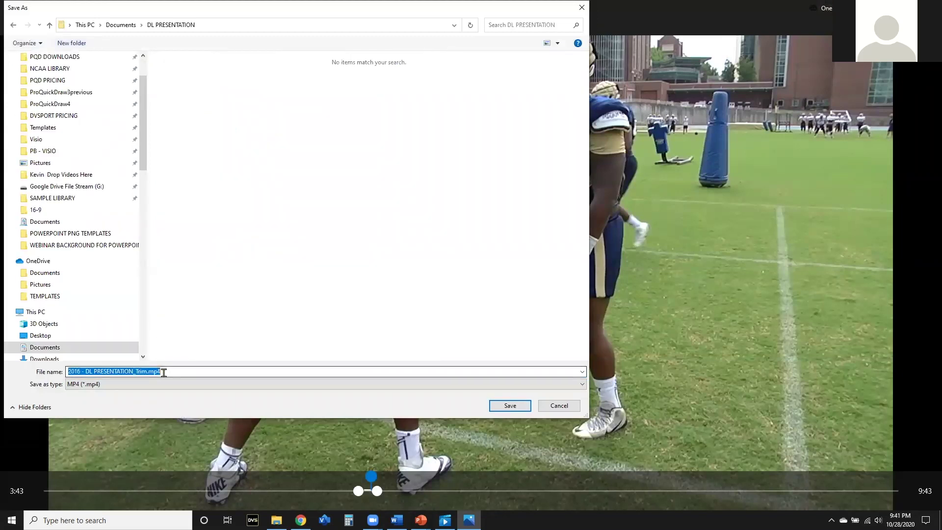
pyautogui.write('STAB - P01')
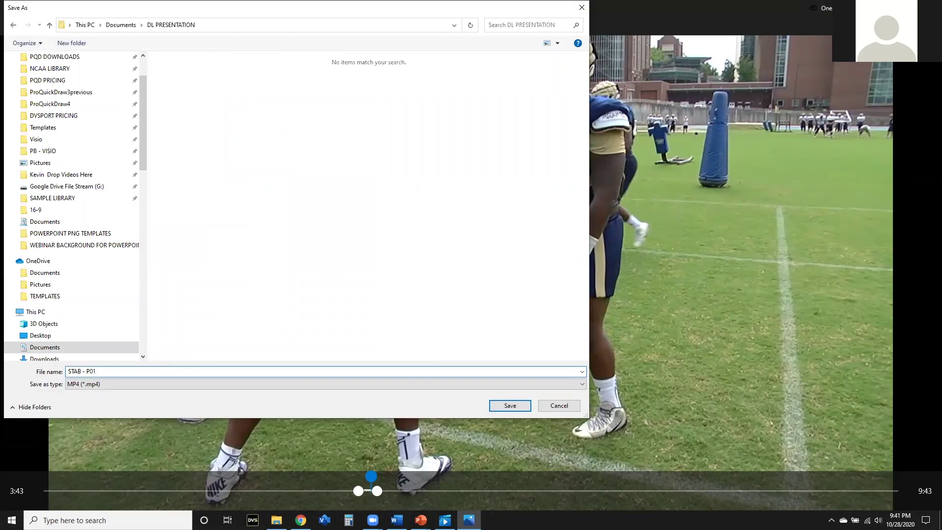
pyautogui.press('Return')
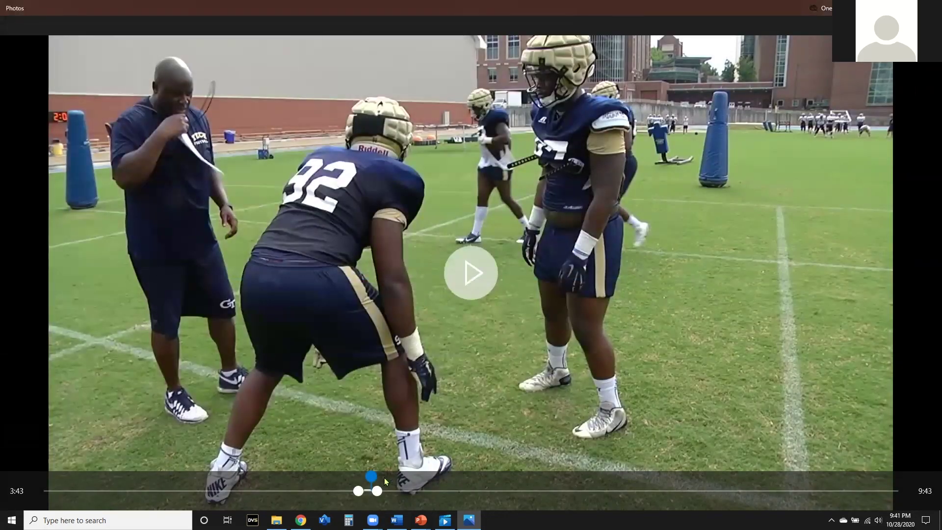
# - Move the trim handles to a new section ending at 0:22
pyautogui.moveTo(378, 491); pyautogui.dragTo(522, 499)
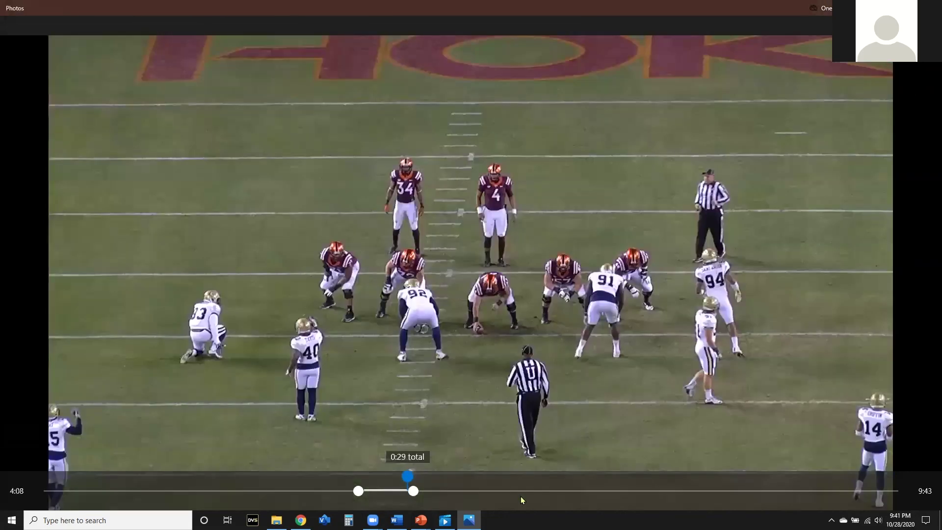
pyautogui.moveTo(361, 496); pyautogui.dragTo(373, 494)
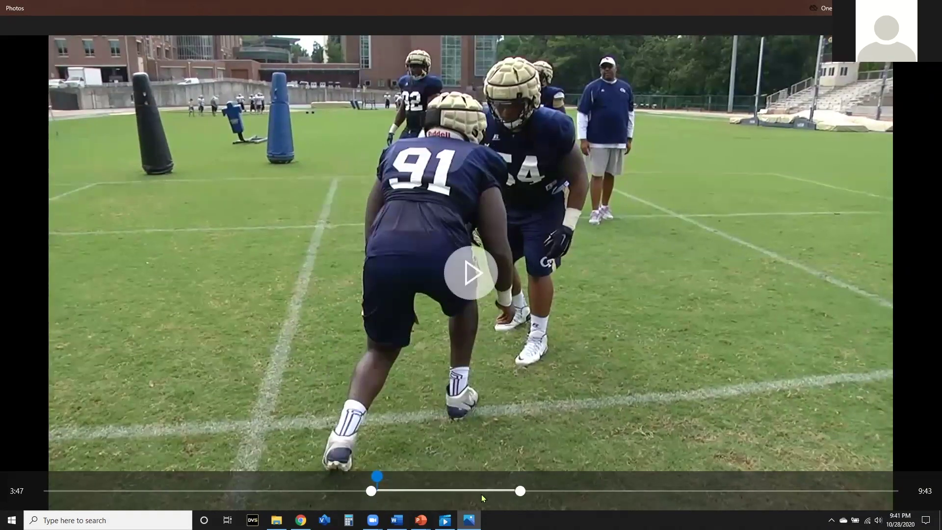
pyautogui.moveTo(521, 494); pyautogui.dragTo(388, 493)
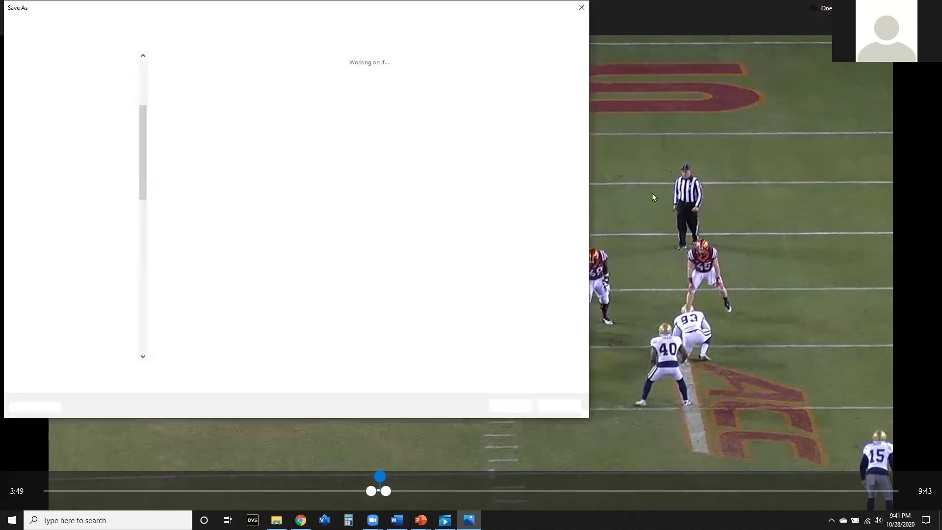
# - Save the trimmed clip as STAB - P02.mp4 beside STAB - P01
pyautogui.click(175, 90)
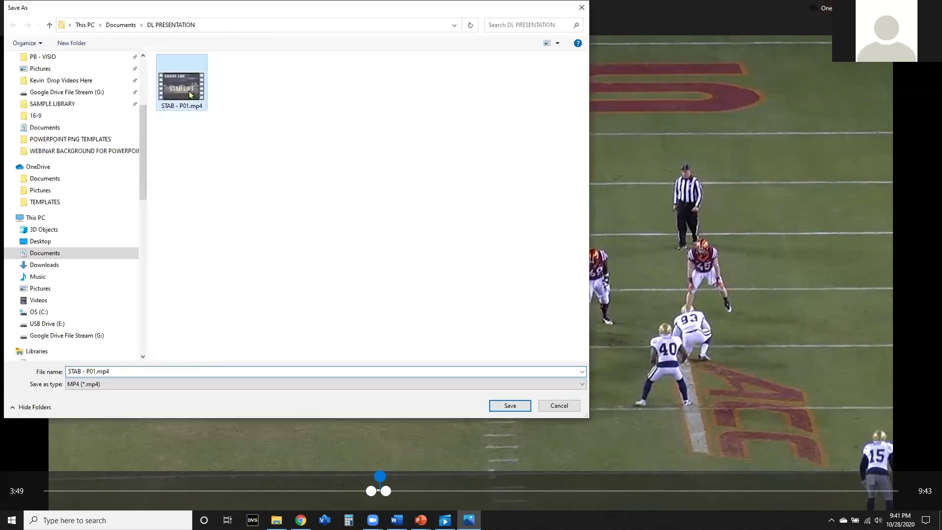
pyautogui.click(96, 372)
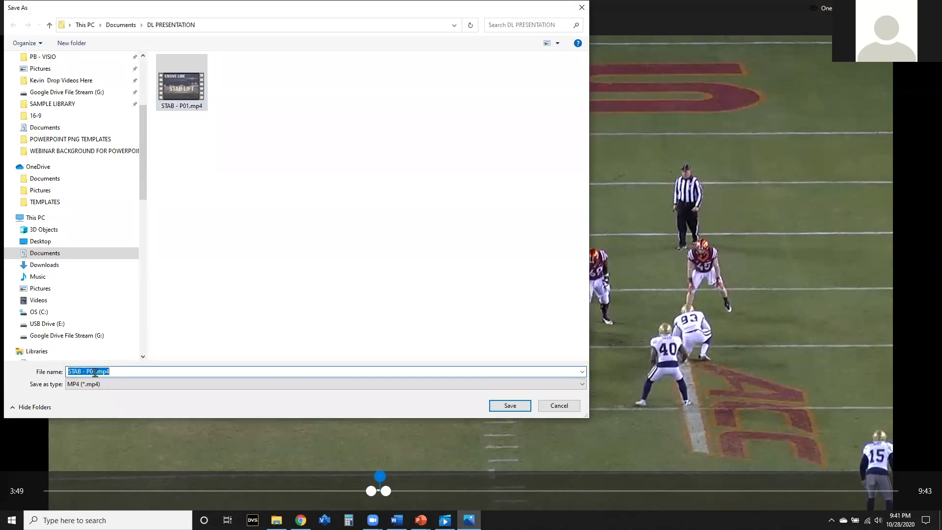
pyautogui.press('BackSpace')
pyautogui.write('2')
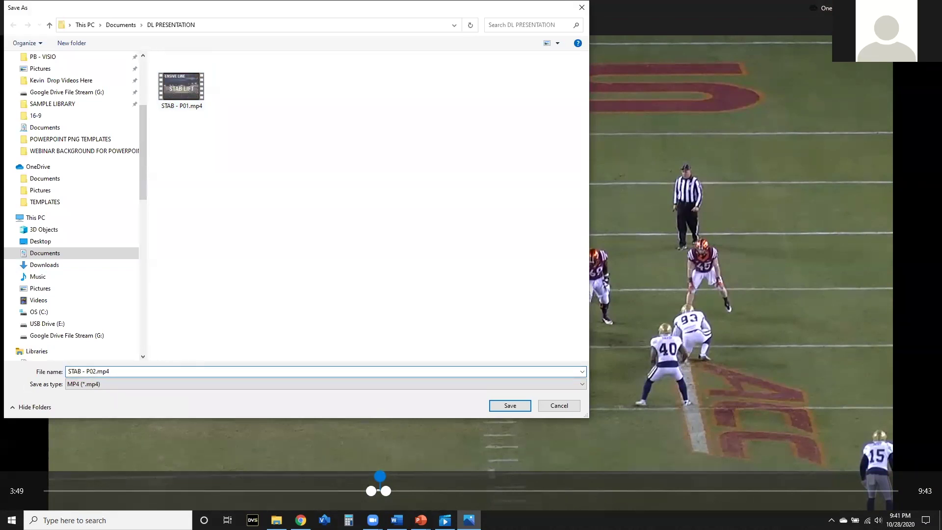
pyautogui.press('Return')
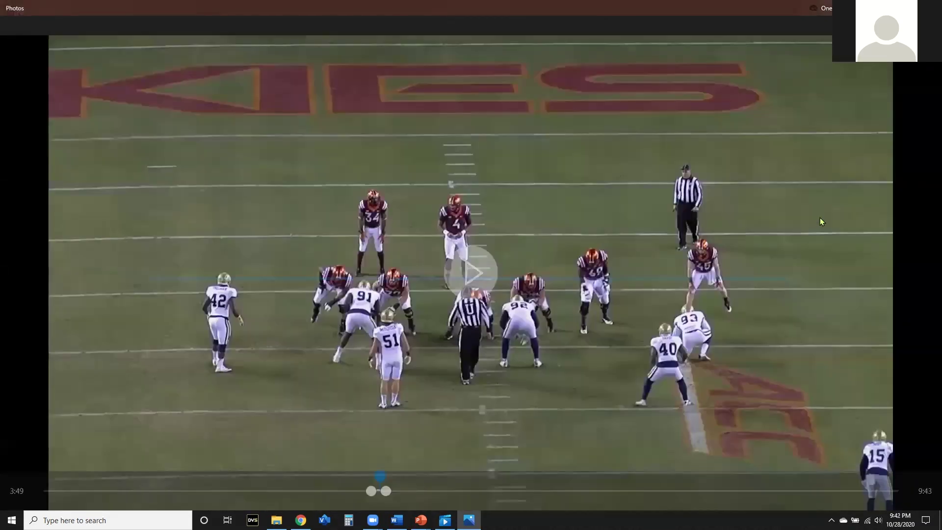
# - Extend the trim to 0:15, save it as STAB - G01.mp4, and close Photos
pyautogui.moveTo(389, 493)
pyautogui.mouseDown()
pyautogui.moveTo(411, 491)
pyautogui.moveTo(376, 490)
pyautogui.moveTo(400, 491)
pyautogui.mouseUp()
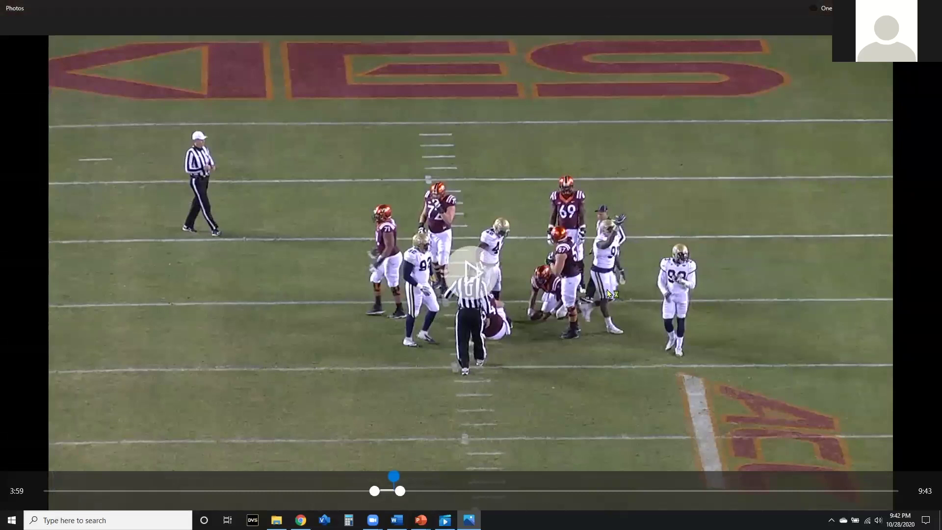
pyautogui.hotkey('ctrl', 's')
pyautogui.click(235, 86)
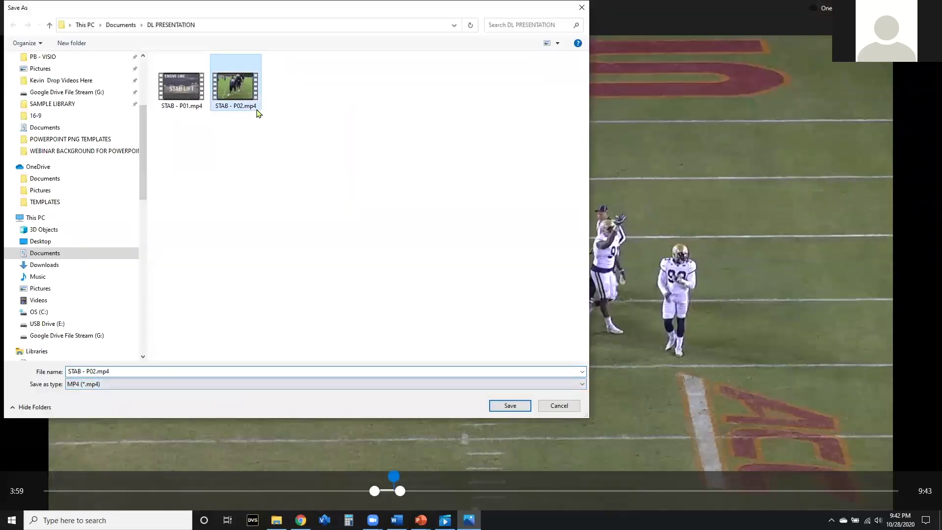
pyautogui.press('Tab')
pyautogui.click(96, 371)
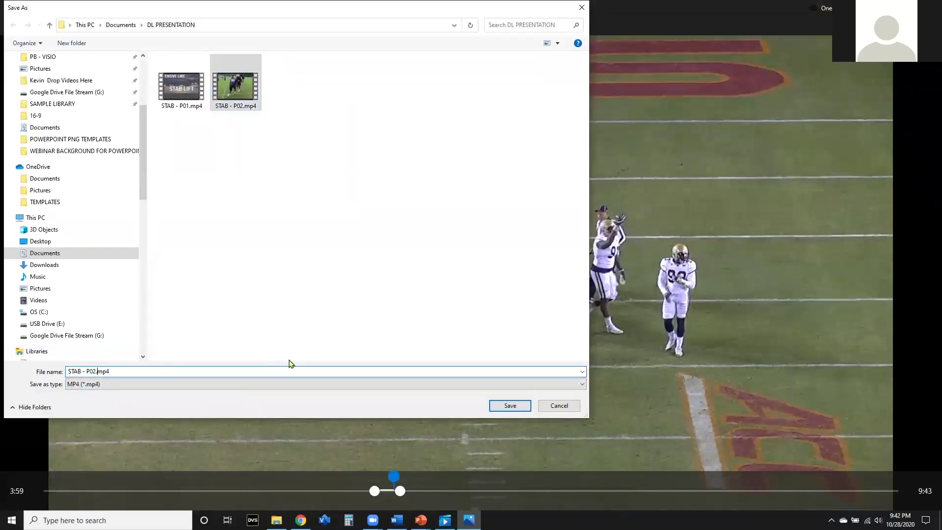
pyautogui.press('BackSpace')
pyautogui.press('BackSpace')
pyautogui.press('BackSpace')
pyautogui.write('G01')
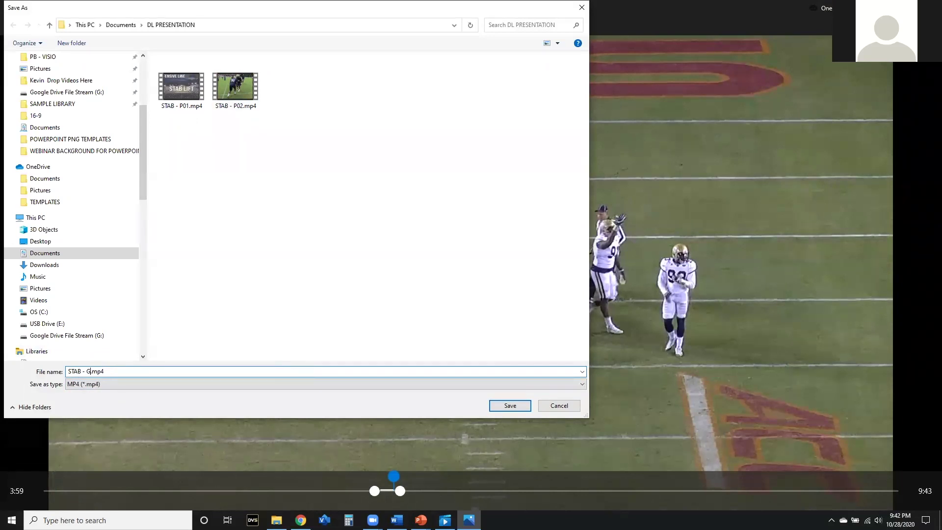
pyautogui.press('Return')
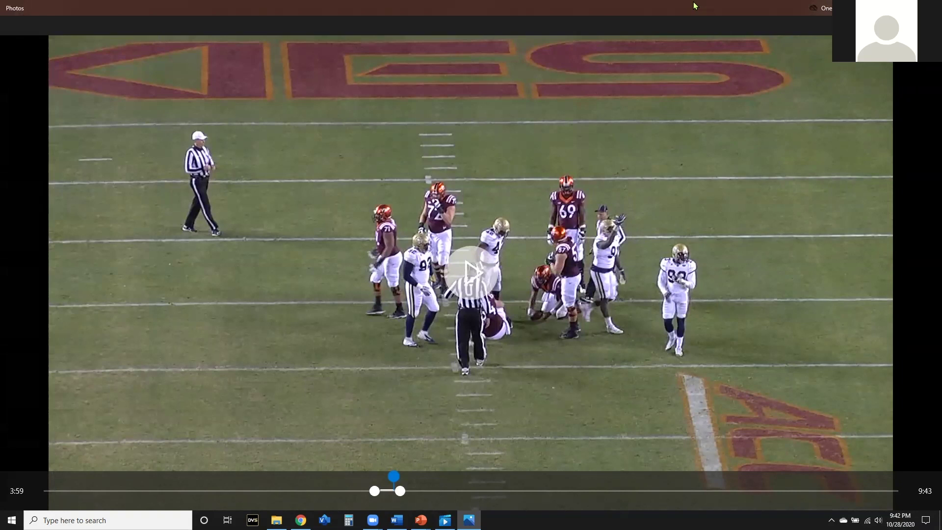
pyautogui.hotkey('alt', 'F4')
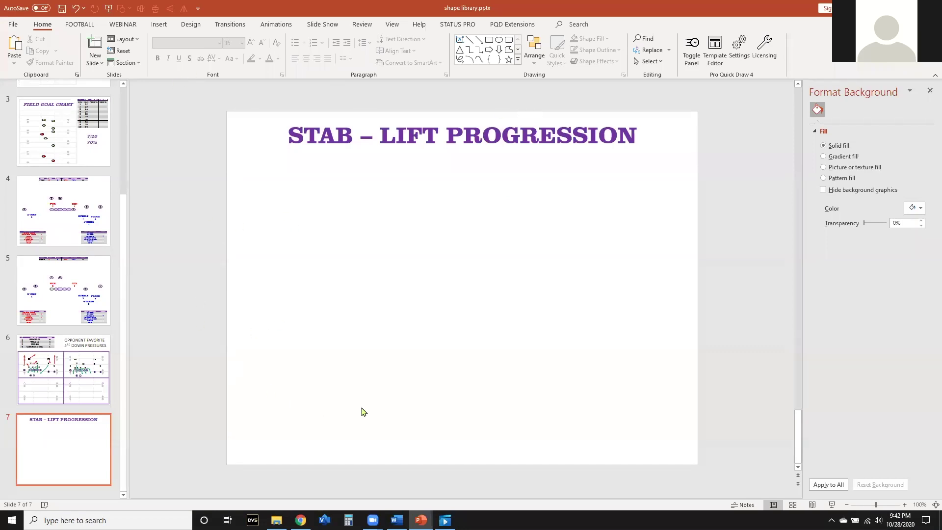
# - Insert STAB - P01.mp4 from the DL PRESENTATION folder onto slide 7
pyautogui.click(158, 26)
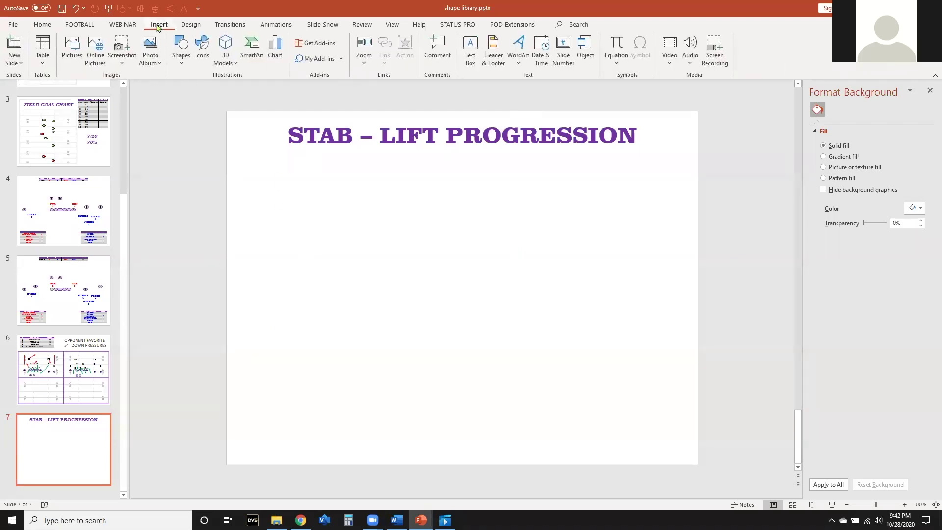
pyautogui.click(666, 44)
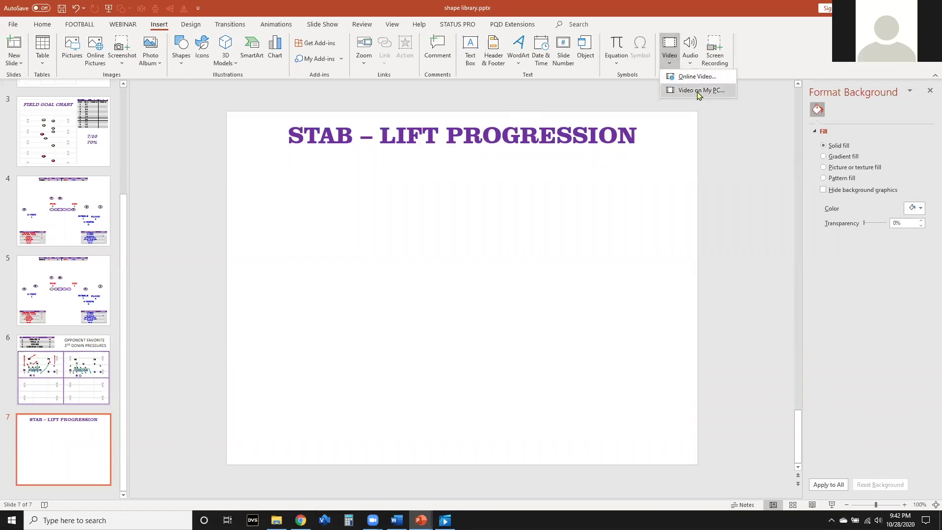
pyautogui.click(699, 92)
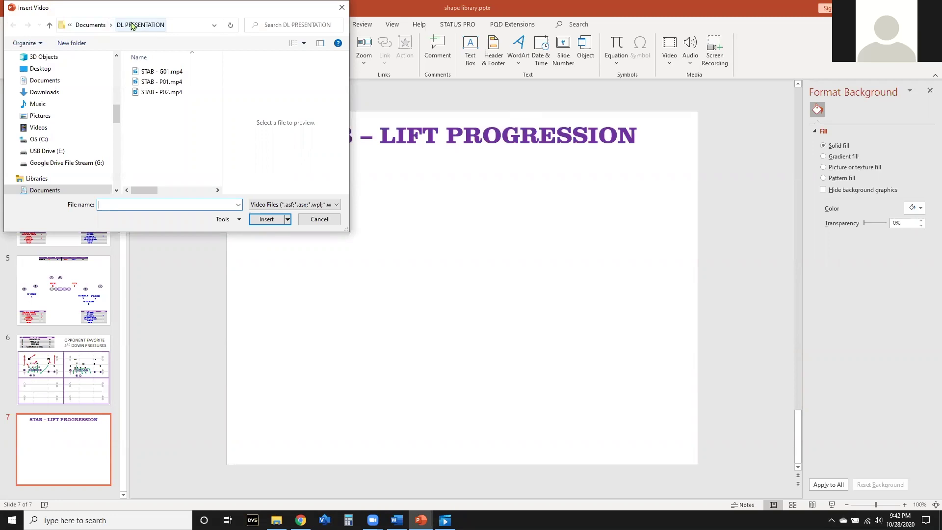
pyautogui.doubleClick(155, 81)
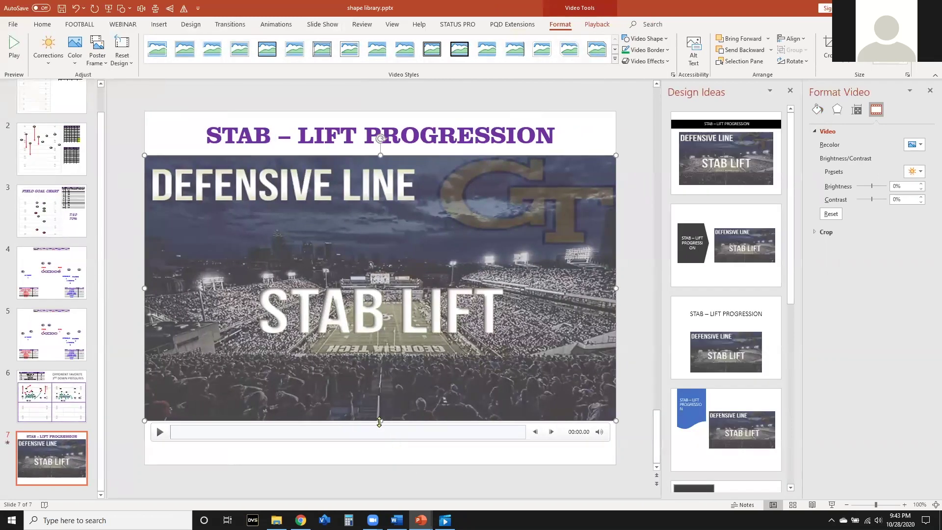
# - Stretch the STAB - P01 video taller, preview it from the start, and show its Playback settings
pyautogui.moveTo(380, 420); pyautogui.dragTo(380, 450)
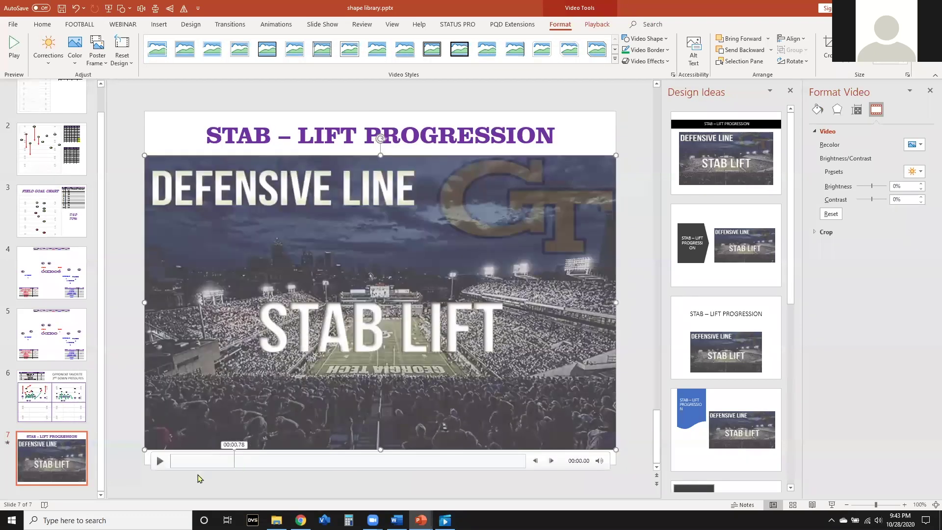
pyautogui.click(160, 461)
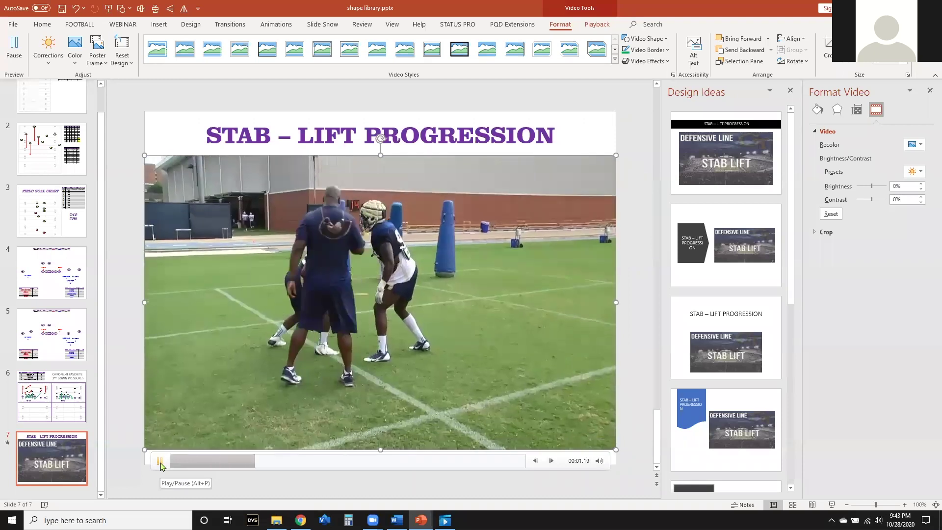
pyautogui.click(160, 461)
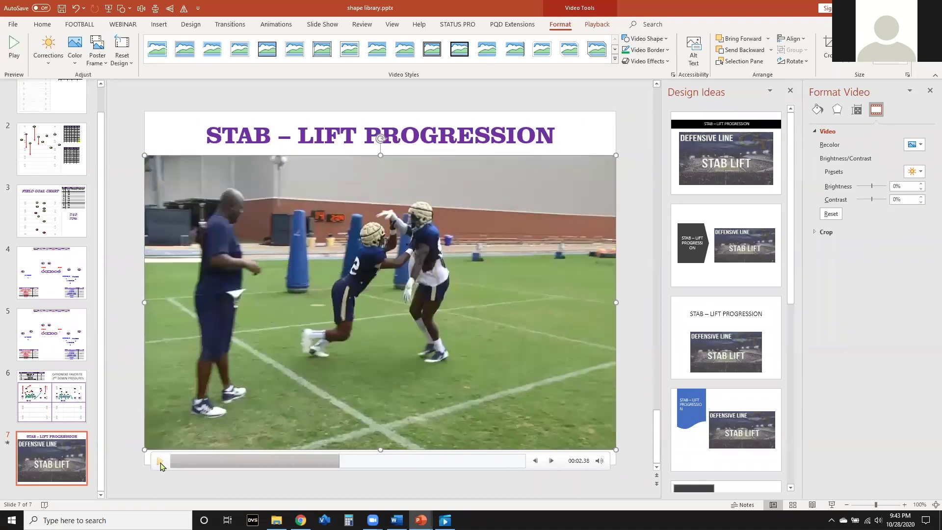
pyautogui.click(174, 461)
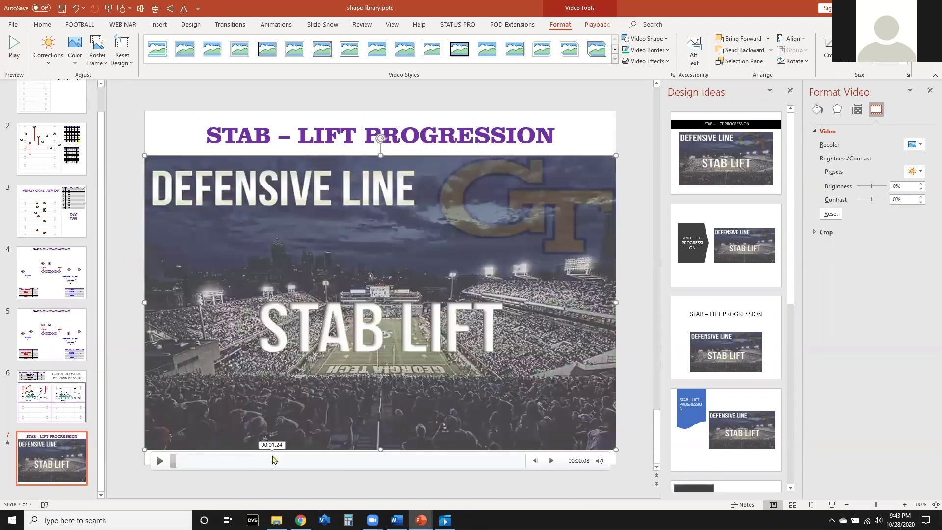
pyautogui.click(159, 461)
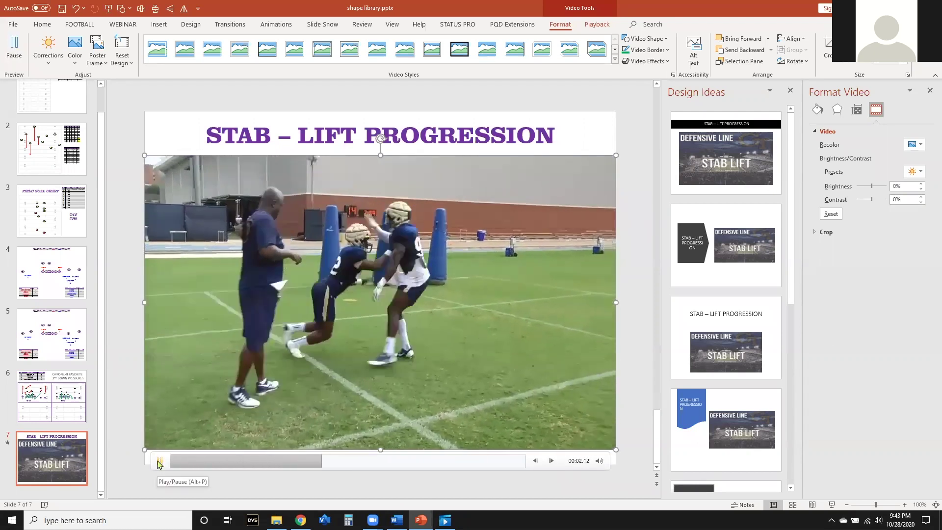
pyautogui.click(159, 461)
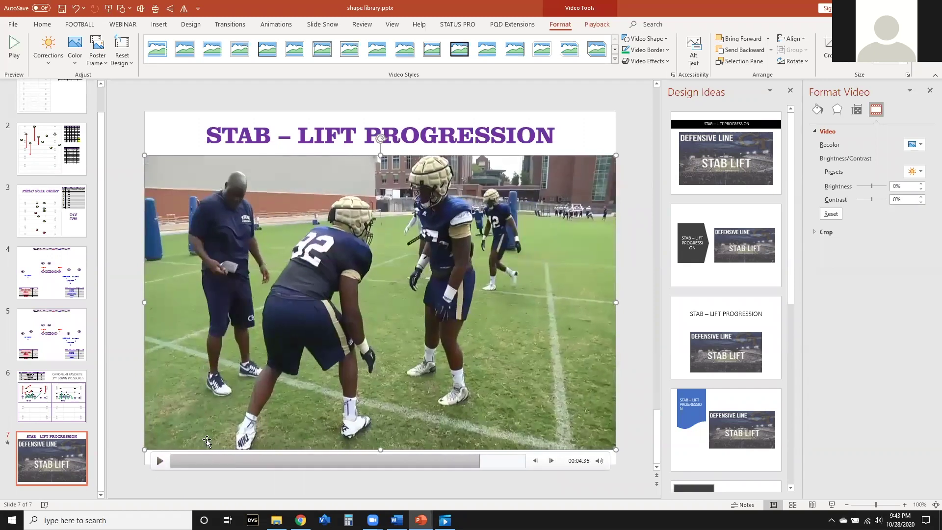
pyautogui.click(161, 461)
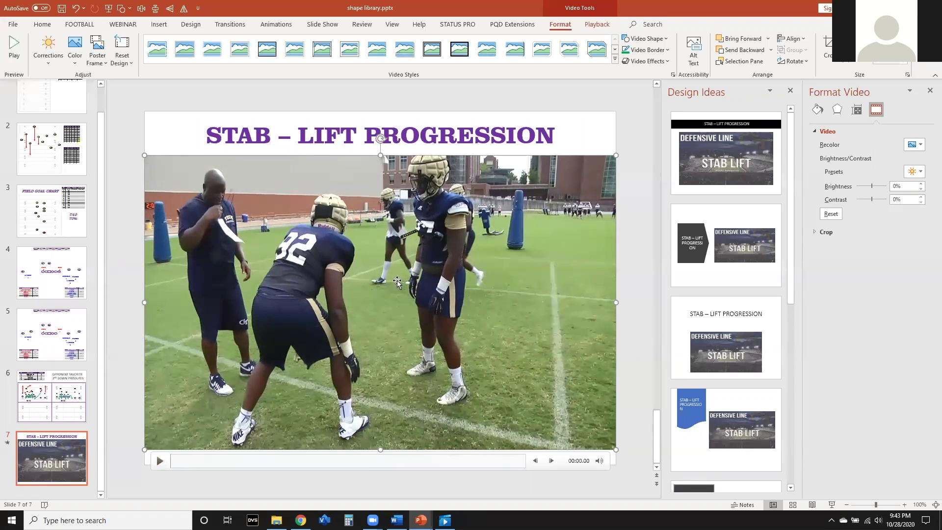
pyautogui.click(591, 28)
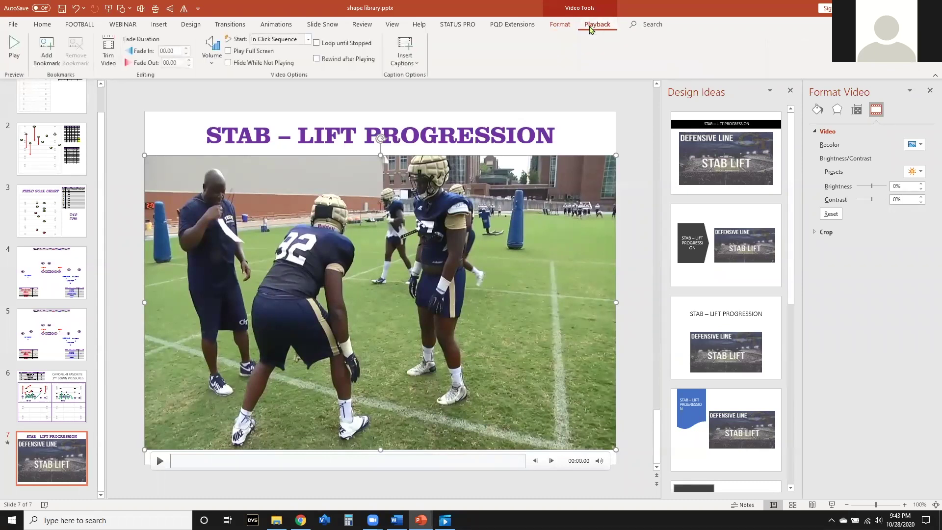
# - Trim the STAB - P01 clip to end at 00:03.363, then play it to check
pyautogui.click(105, 49)
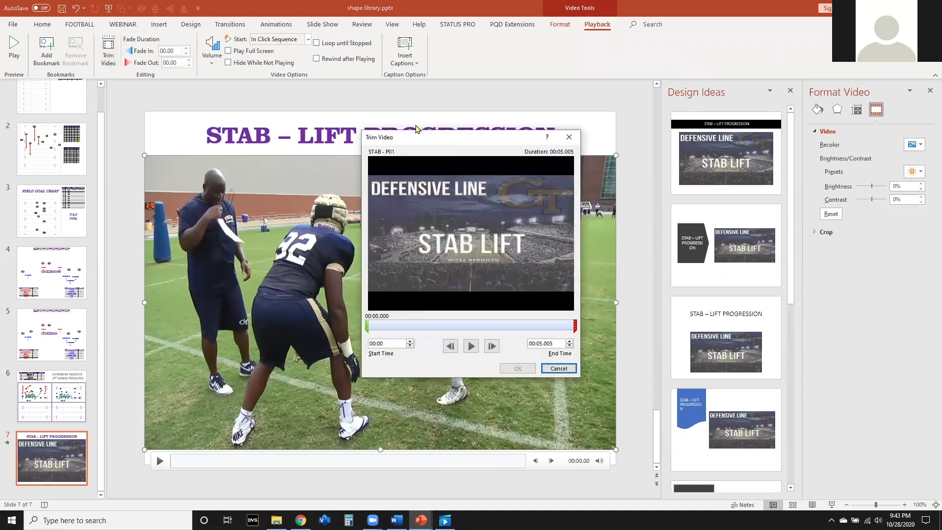
pyautogui.moveTo(575, 325); pyautogui.dragTo(543, 329)
pyautogui.click(450, 346)
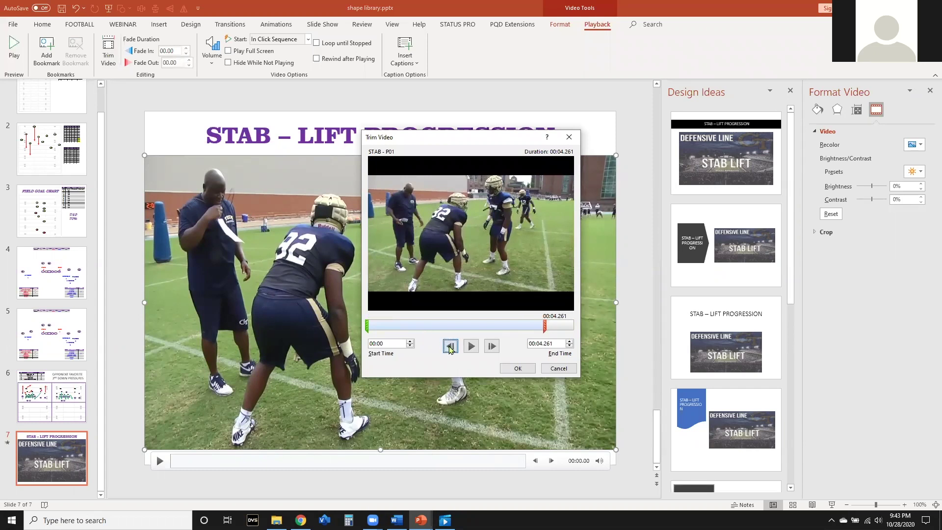
pyautogui.click(451, 347)
pyautogui.click(450, 347)
pyautogui.click(450, 347)
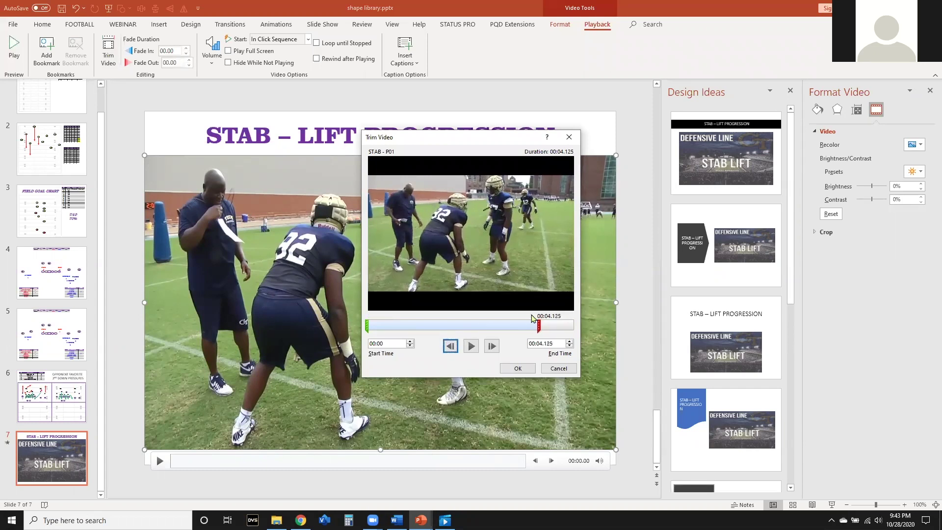
pyautogui.click(535, 322)
pyautogui.moveTo(524, 322); pyautogui.dragTo(506, 322)
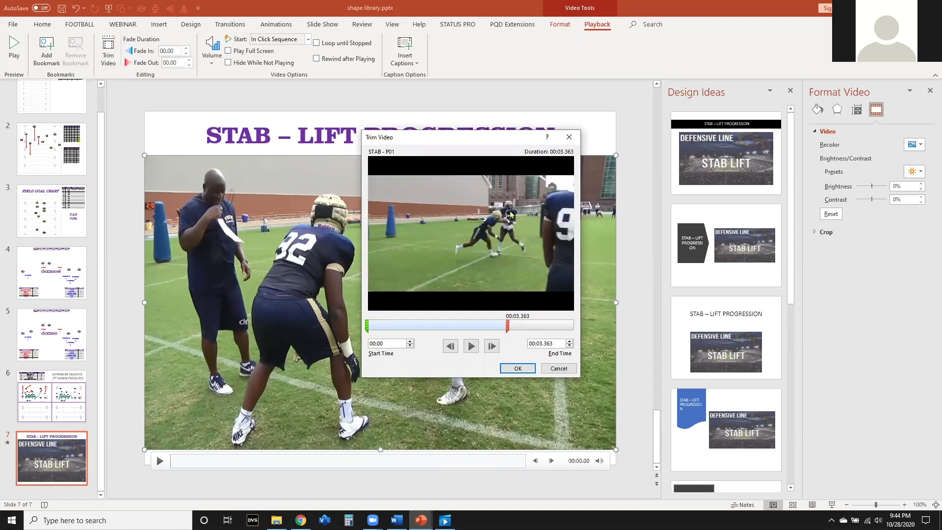
pyautogui.click(518, 368)
pyautogui.click(241, 461)
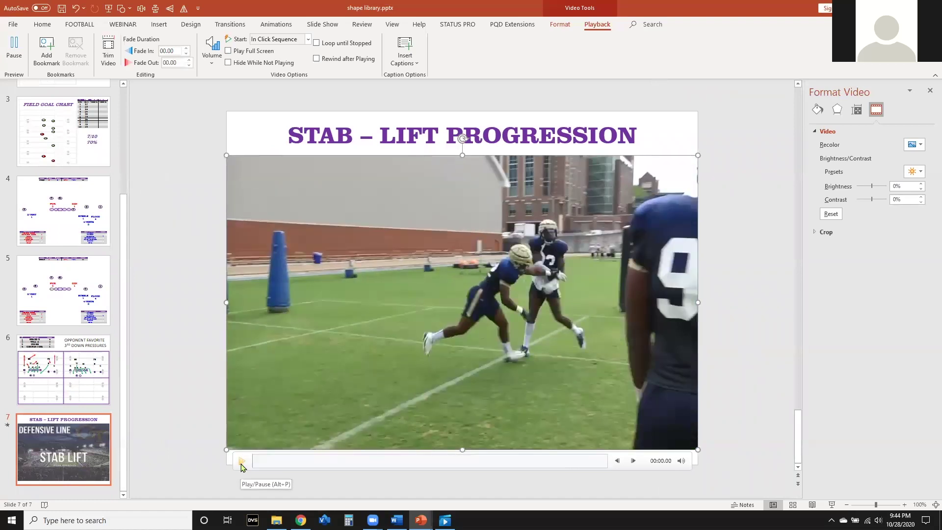
# - Duplicate slide 7 as slide 8 and delete the copied video
pyautogui.click(148, 317)
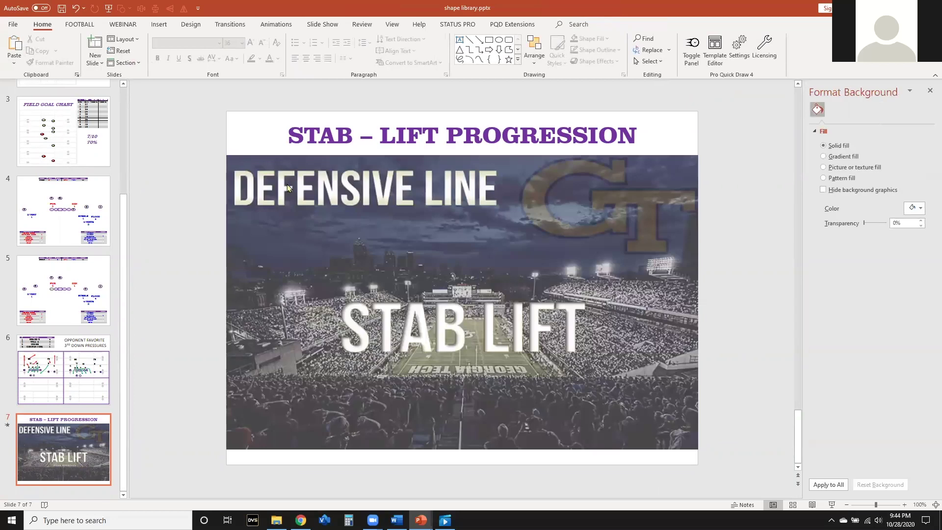
pyautogui.click(69, 446)
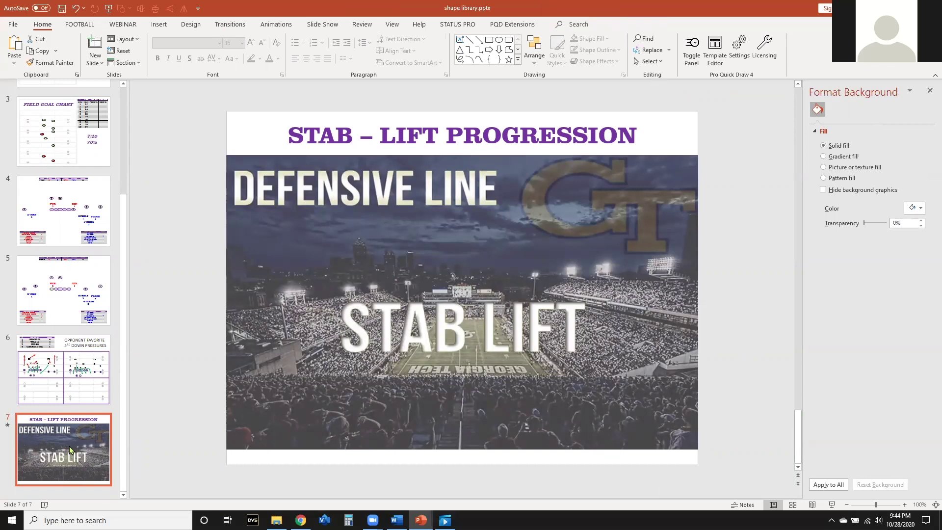
pyautogui.hotkey('ctrl', 'd')
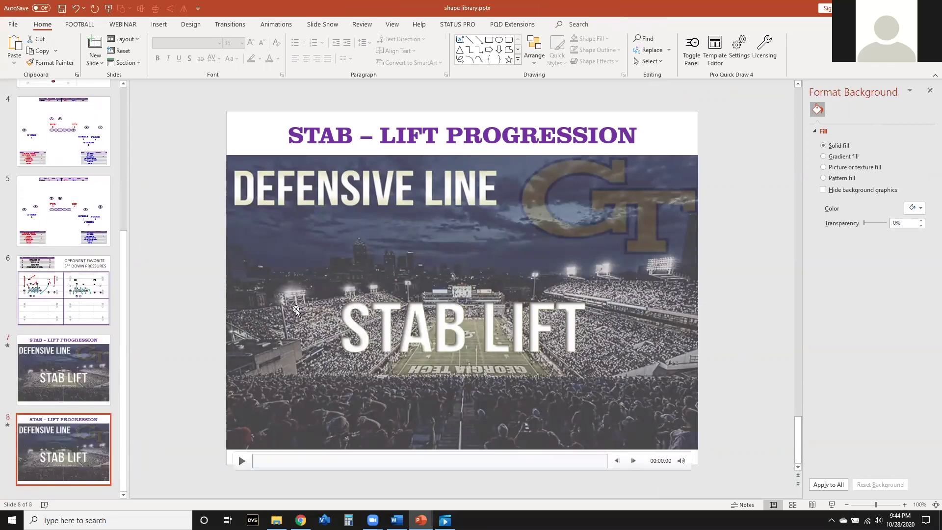
pyautogui.click(295, 308)
pyautogui.press('Delete')
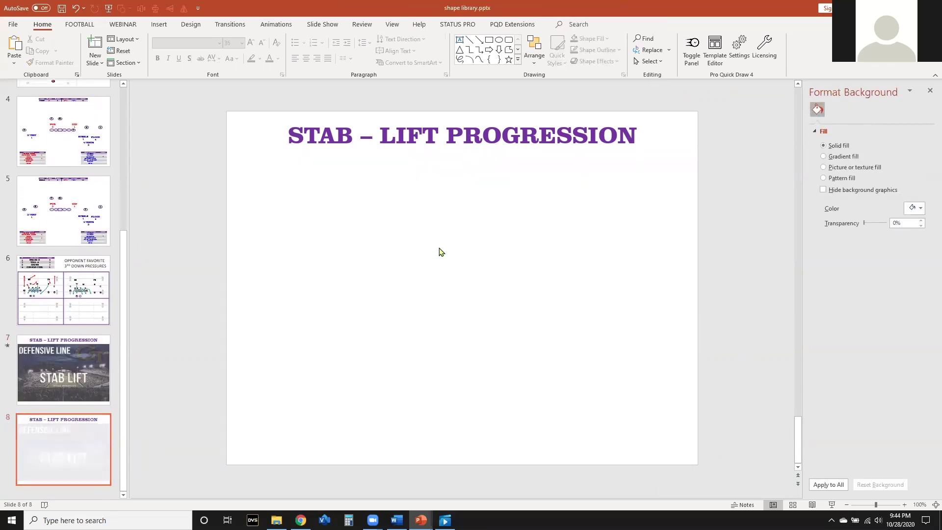
# - Insert the STAB - P02.mp4 practice clip onto slide 8
pyautogui.click(158, 25)
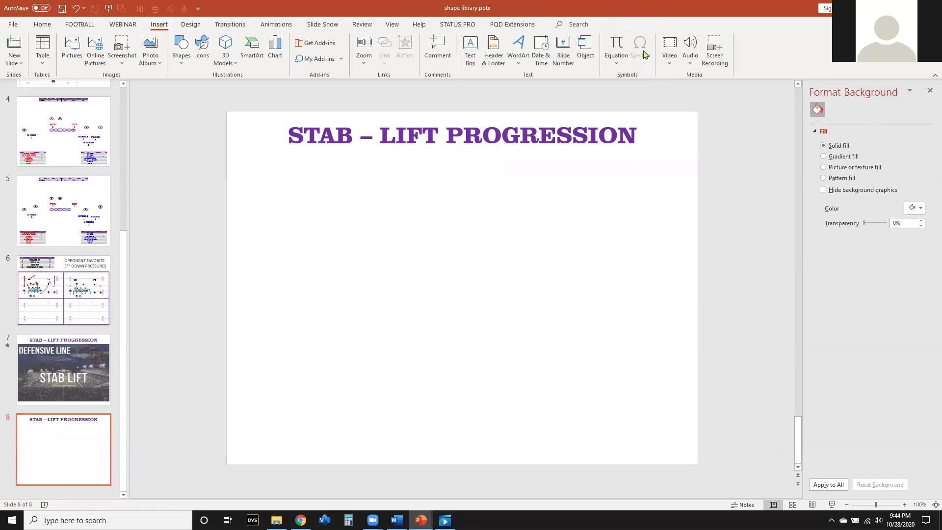
pyautogui.click(669, 52)
pyautogui.click(697, 93)
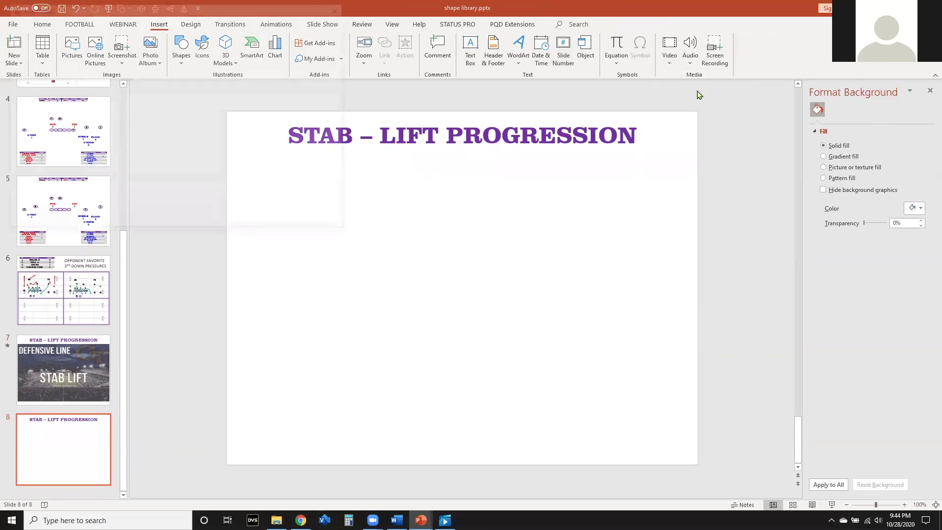
pyautogui.doubleClick(161, 93)
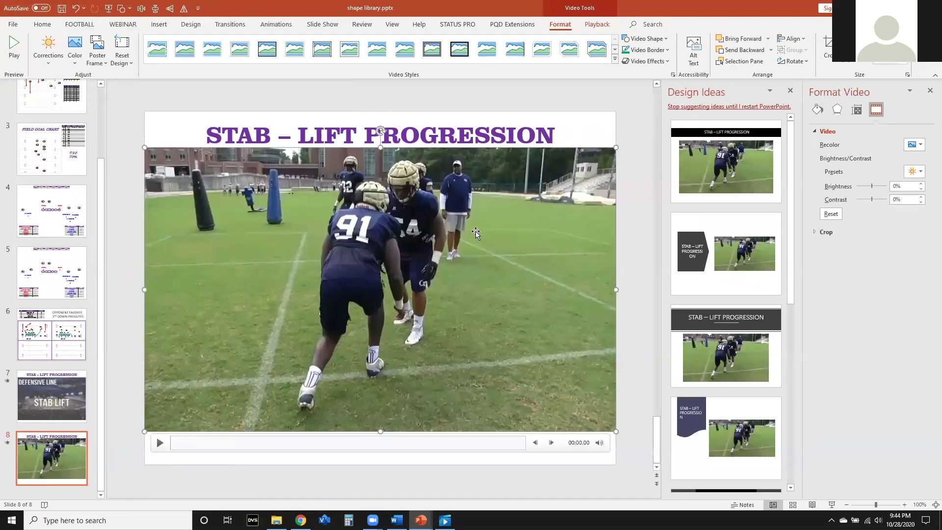
pyautogui.click(597, 25)
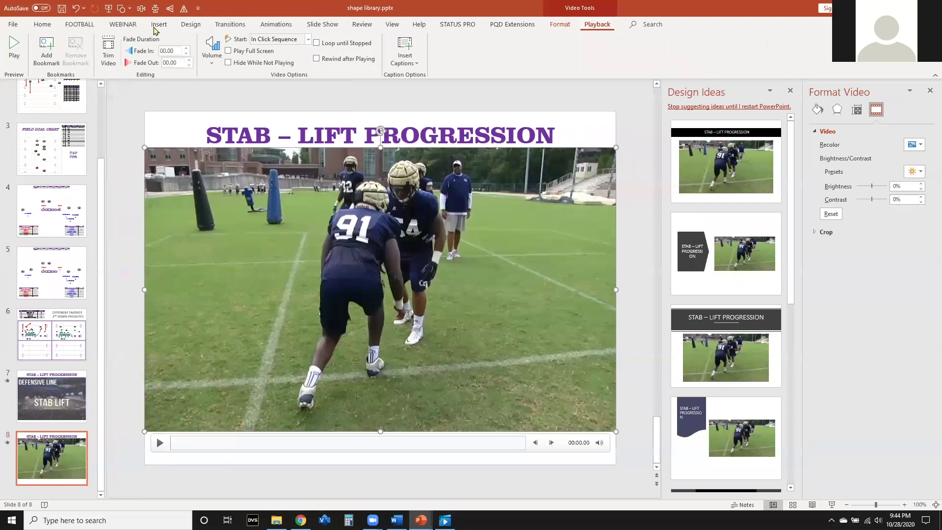
# - Trim the STAB - P02 clip to run from 00:00.265 to 00:01.952
pyautogui.click(109, 52)
pyautogui.moveTo(372, 329); pyautogui.dragTo(391, 328)
pyautogui.moveTo(576, 329); pyautogui.dragTo(540, 327)
pyautogui.click(518, 368)
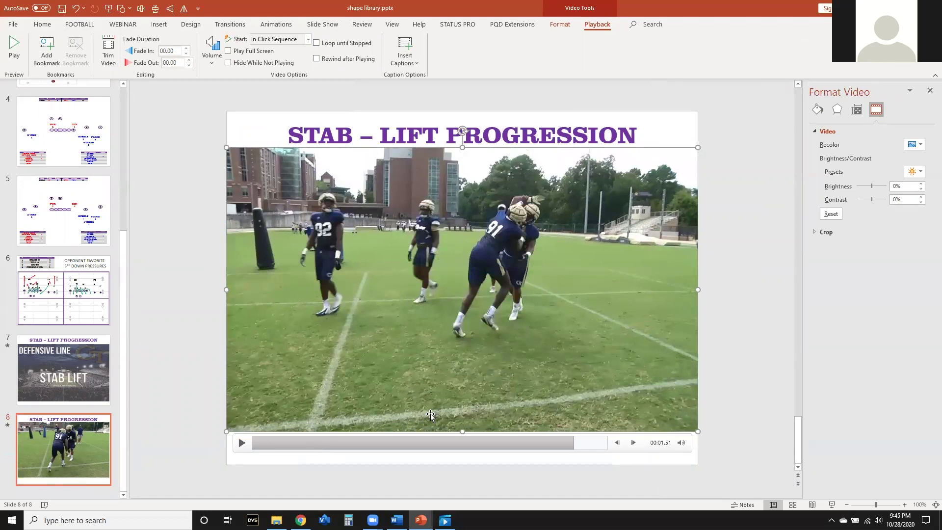
# - Duplicate slide 8 as slide 9 and delete its copied video
pyautogui.click(59, 456)
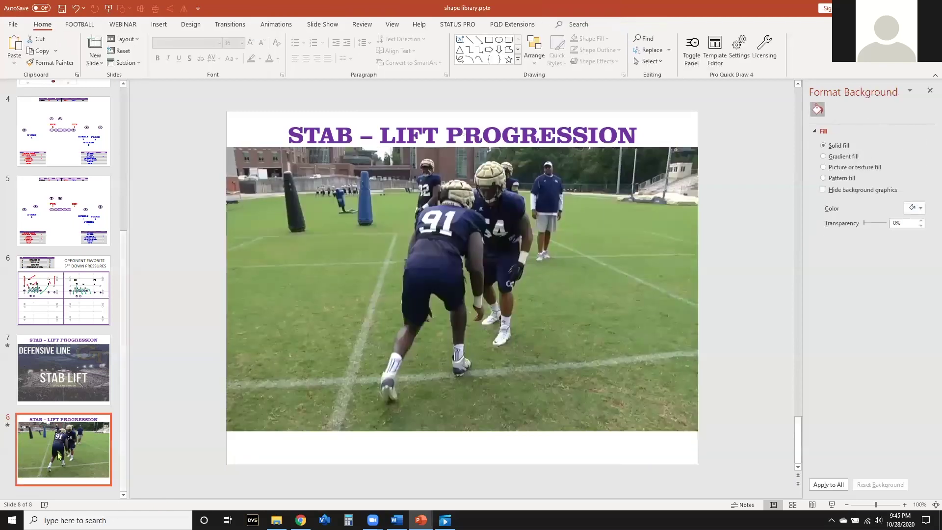
pyautogui.hotkey('ctrl', 'd')
pyautogui.click(340, 311)
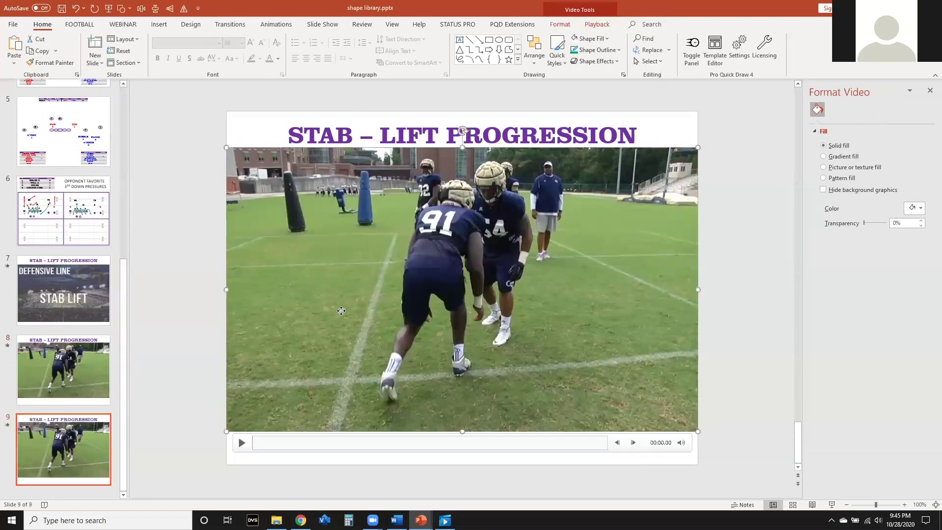
pyautogui.press('Delete')
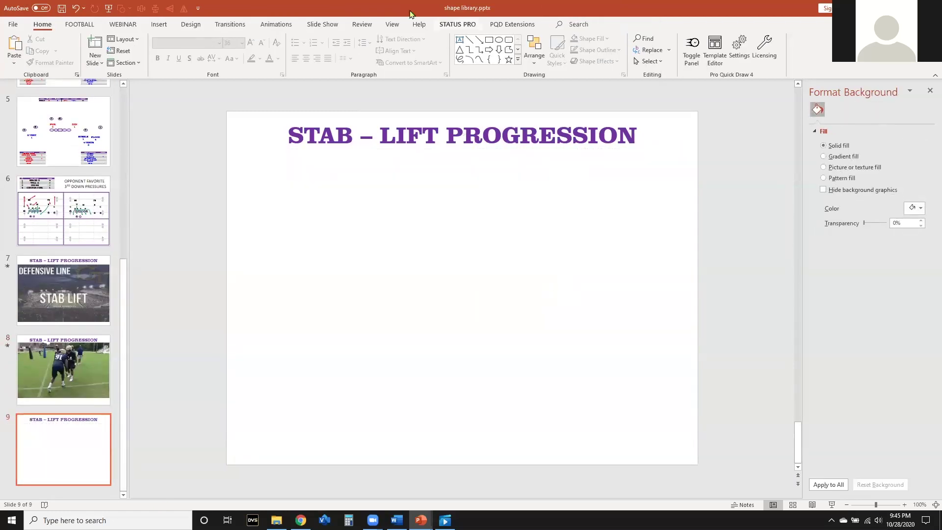
pyautogui.click(165, 28)
# - Insert STAB - G01.mp4 onto slide 9 and stretch it taller toward the slide bottom
pyautogui.click(670, 49)
pyautogui.click(702, 93)
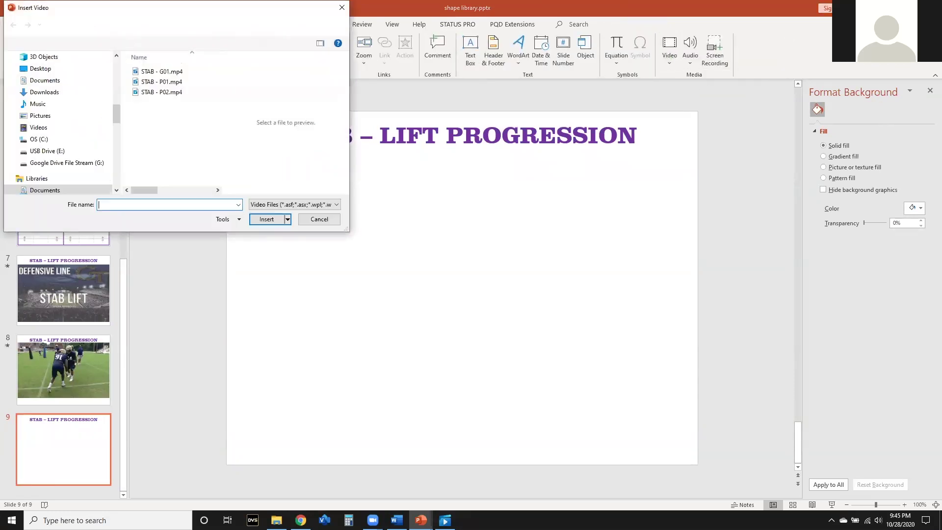
pyautogui.click(147, 73)
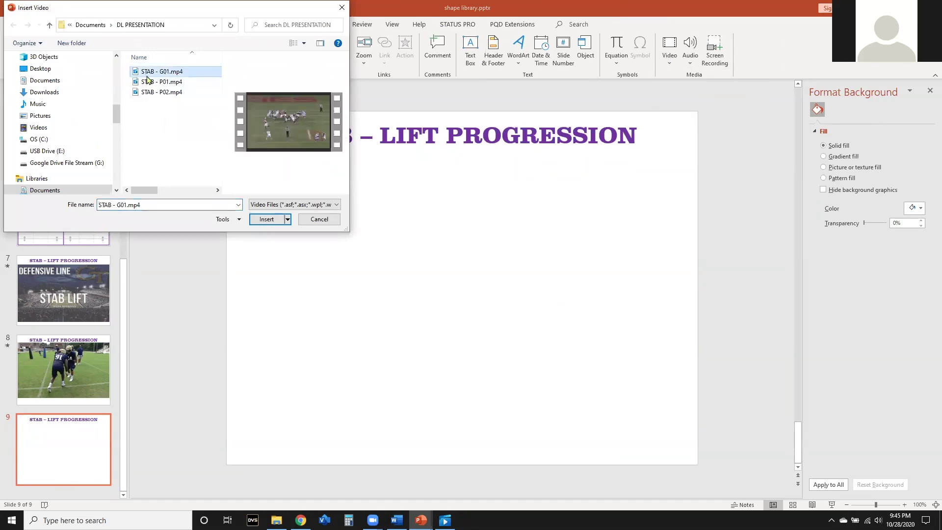
pyautogui.doubleClick(163, 75)
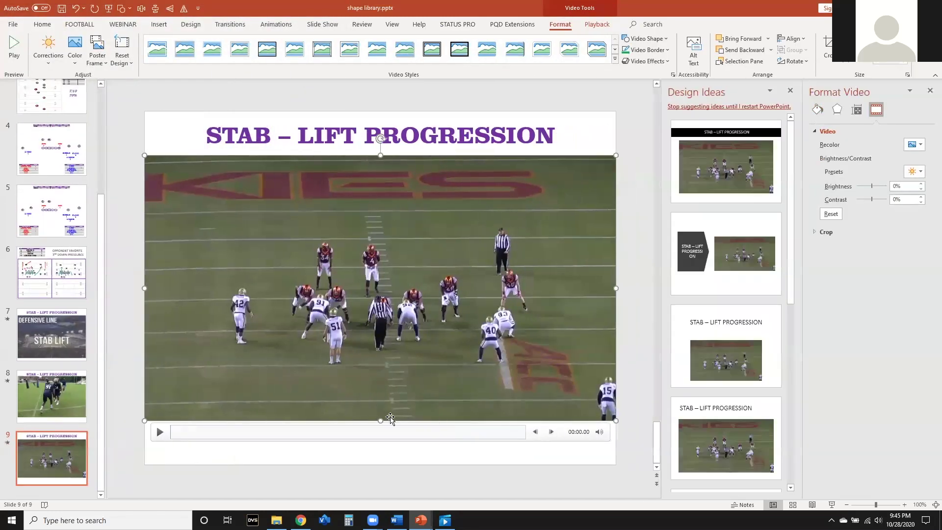
pyautogui.moveTo(382, 420); pyautogui.dragTo(381, 443)
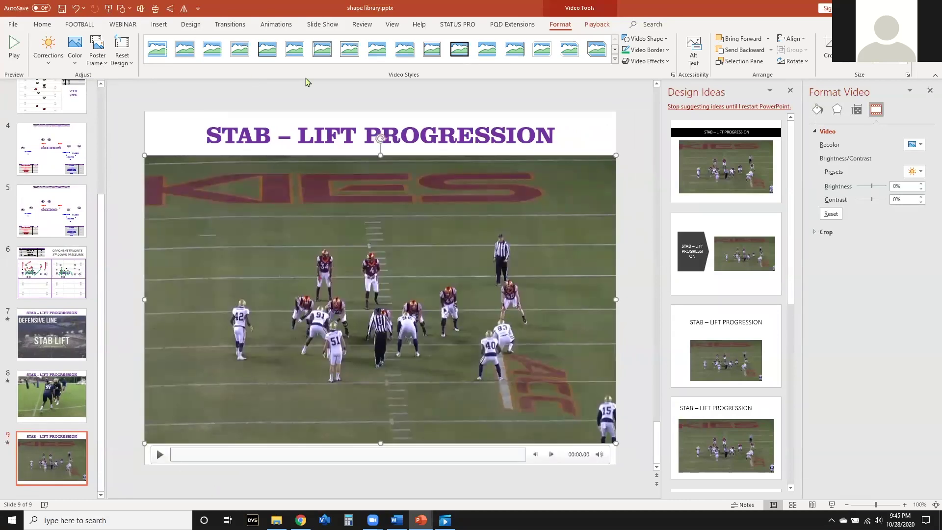
# - Trim the STAB - G01 game clip to run from 00:01.462 to 00:06.273
pyautogui.click(597, 25)
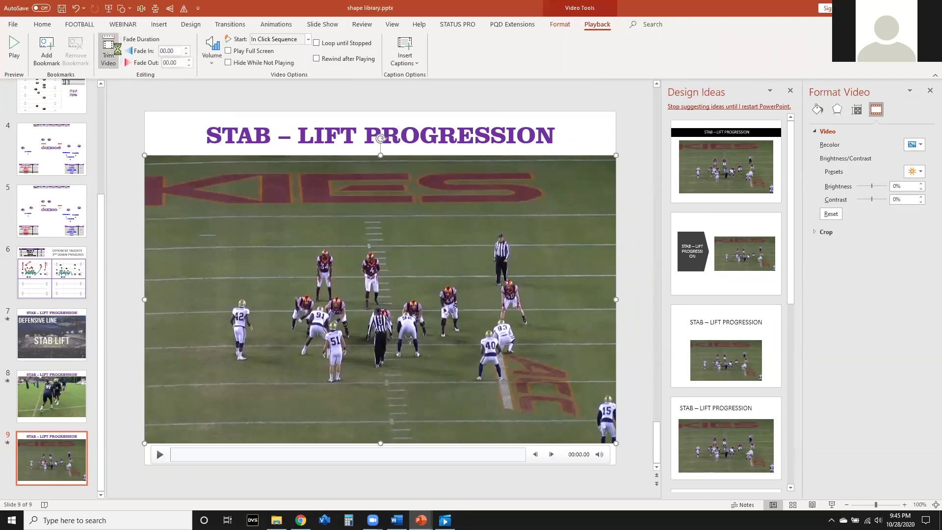
pyautogui.moveTo(372, 327)
pyautogui.mouseDown()
pyautogui.moveTo(412, 321)
pyautogui.moveTo(370, 322)
pyautogui.moveTo(398, 325)
pyautogui.mouseUp()
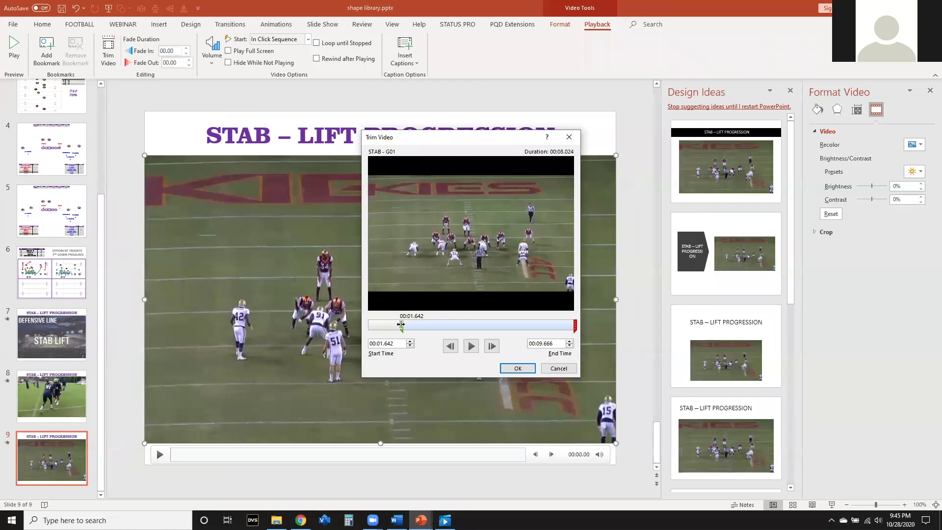
pyautogui.moveTo(575, 326); pyautogui.dragTo(560, 324)
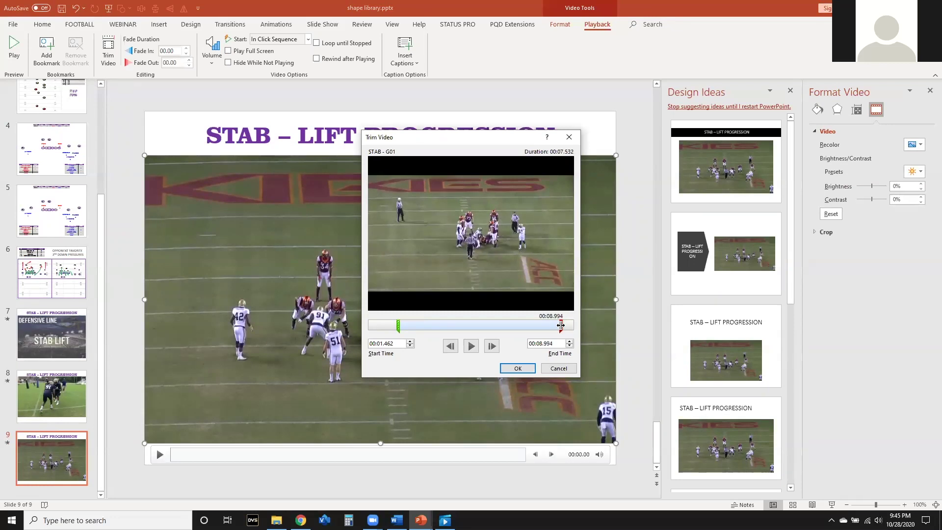
pyautogui.moveTo(560, 325)
pyautogui.mouseDown()
pyautogui.moveTo(492, 328)
pyautogui.moveTo(503, 327)
pyautogui.mouseUp()
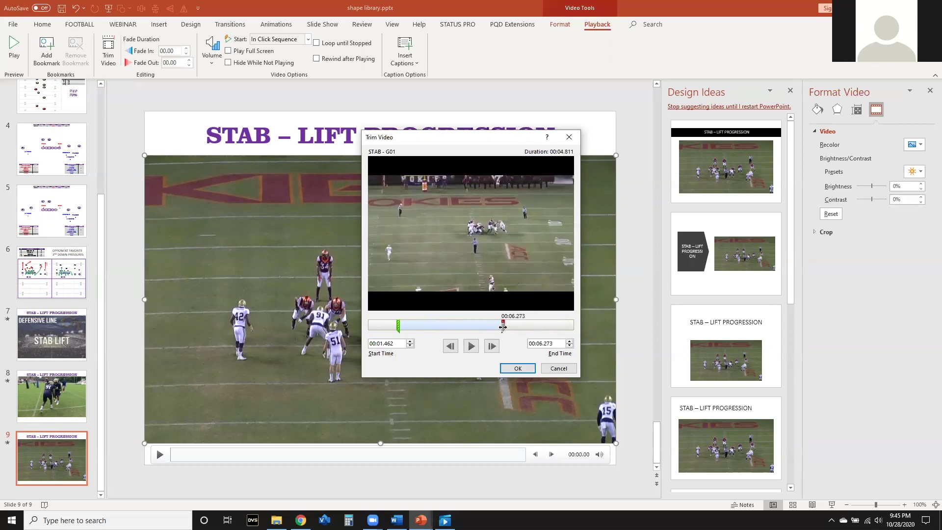
pyautogui.click(524, 375)
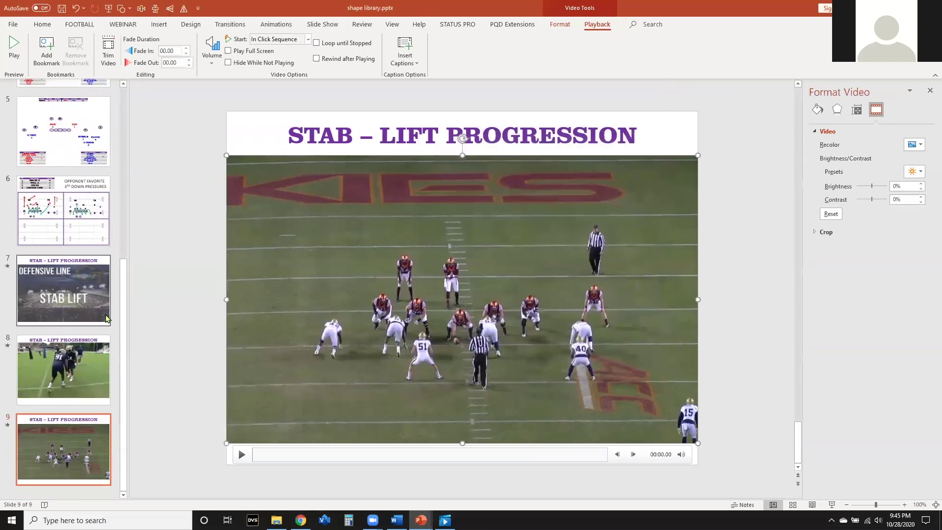
# - Start the slide show from slide 7 and switch to the laser pointer
pyautogui.click(65, 298)
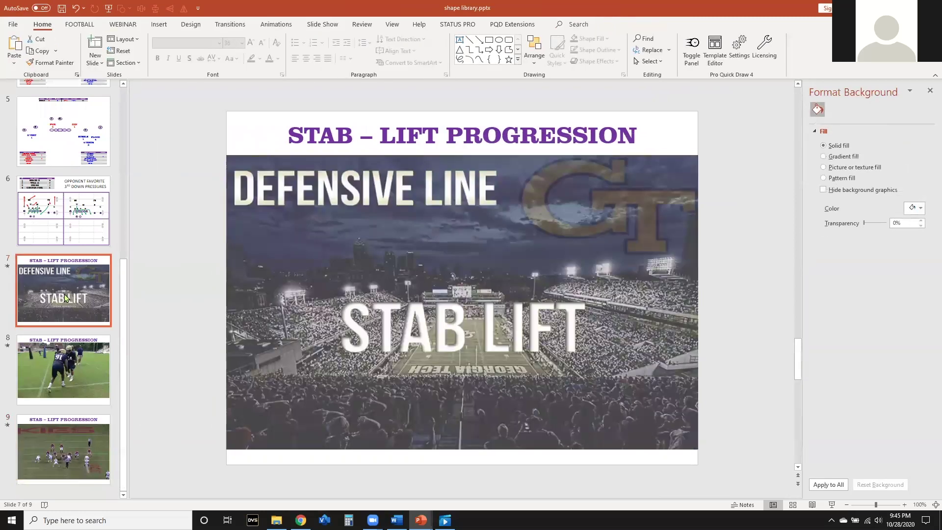
pyautogui.click(321, 23)
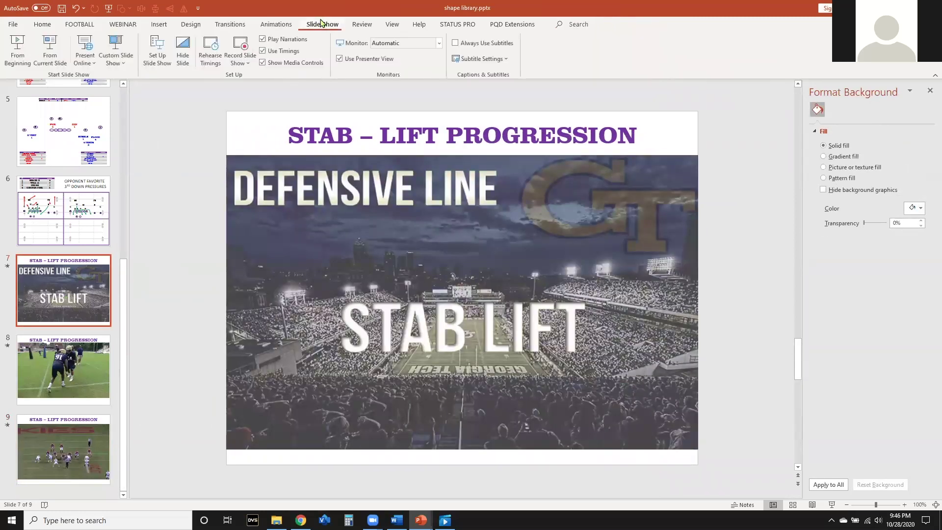
pyautogui.click(47, 57)
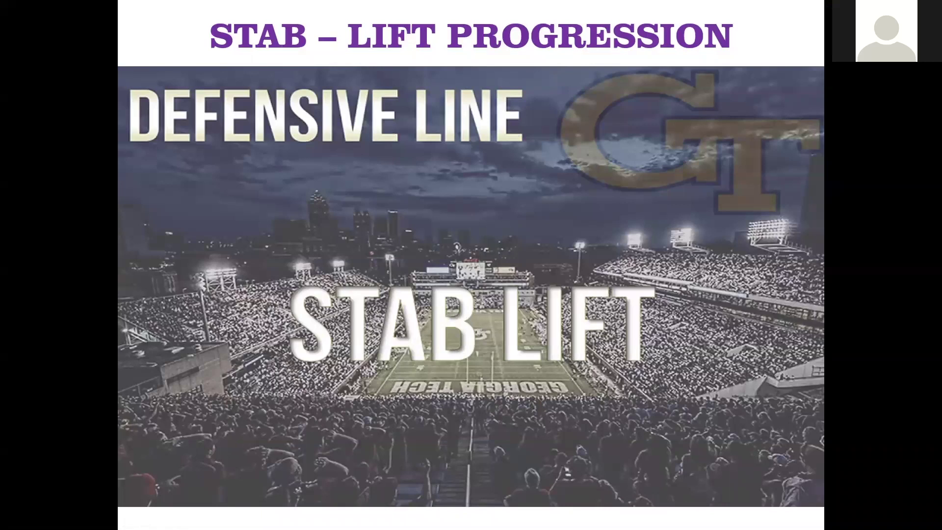
pyautogui.moveTo(226, 403)
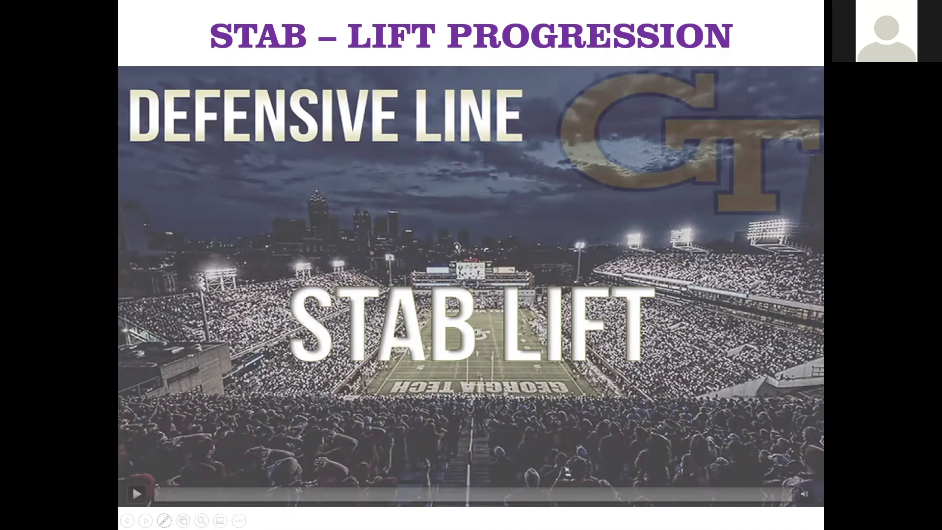
pyautogui.click(164, 520)
pyautogui.click(150, 424)
# - Play slide 7's practice drill clip, seeking back to replay it from the title card
pyautogui.click(483, 259)
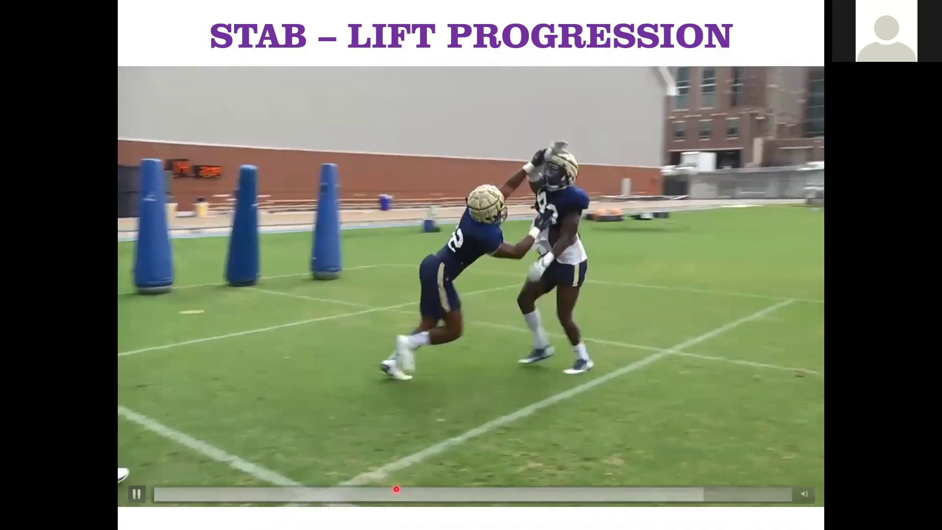
pyautogui.click(380, 492)
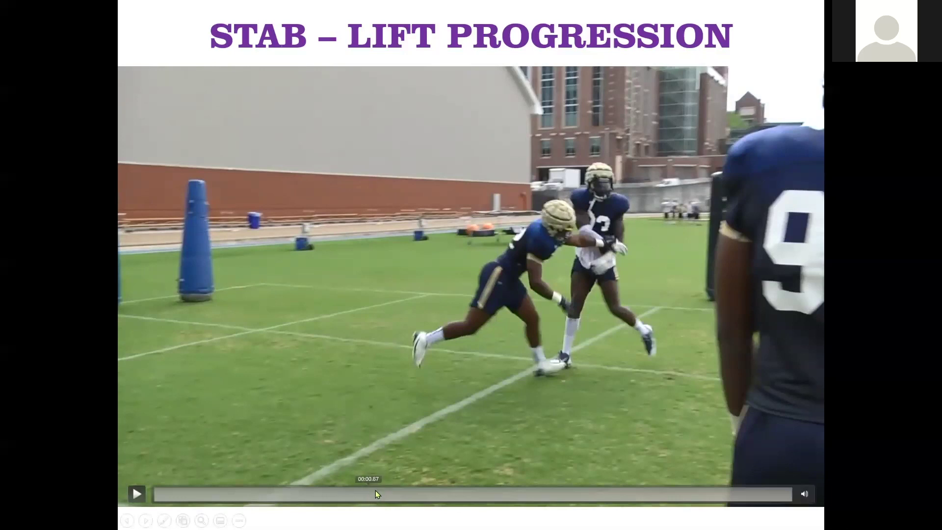
pyautogui.click(376, 492)
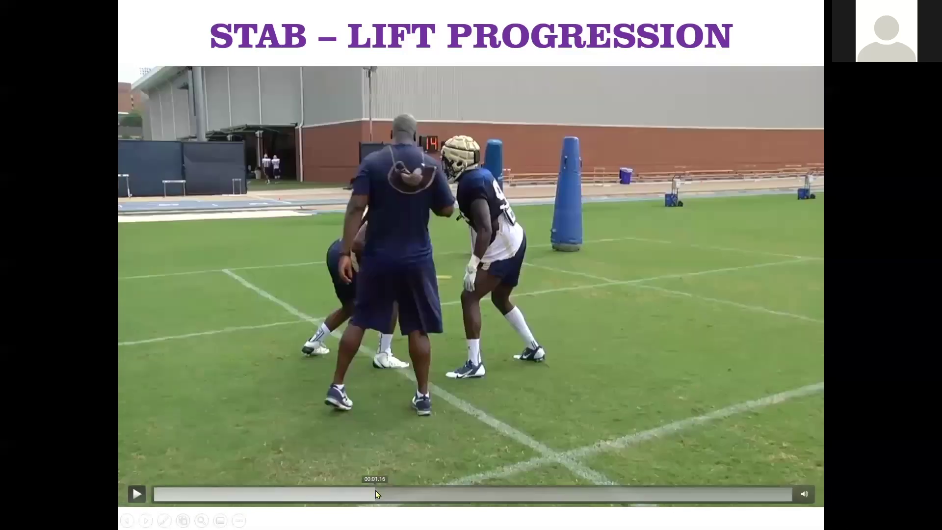
pyautogui.click(137, 493)
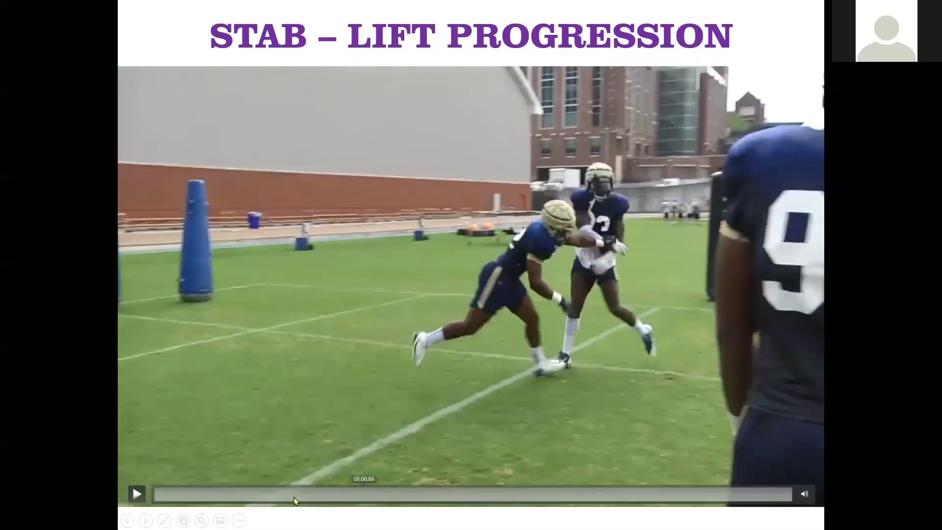
pyautogui.click(260, 494)
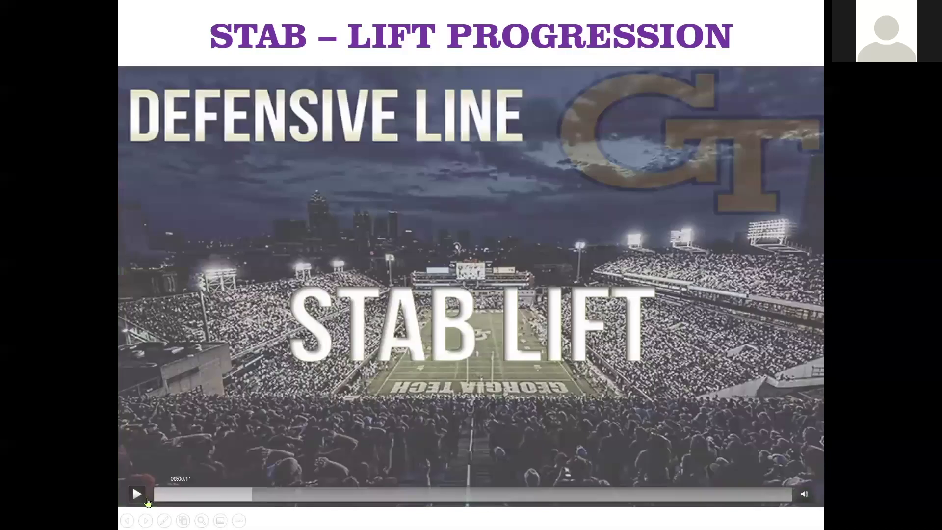
pyautogui.click(144, 497)
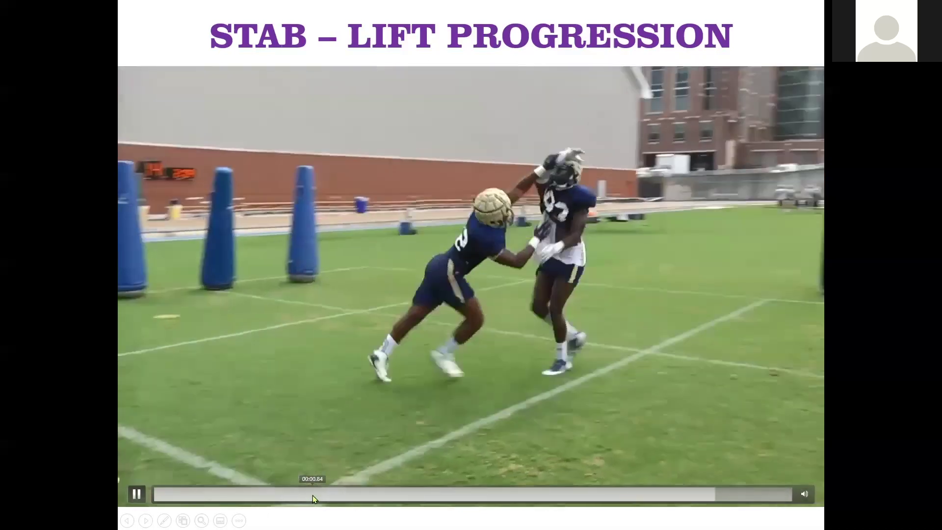
# - Advance to slide 8, play the number 91 drill video, then move to the game-footage slide
pyautogui.press('Right')
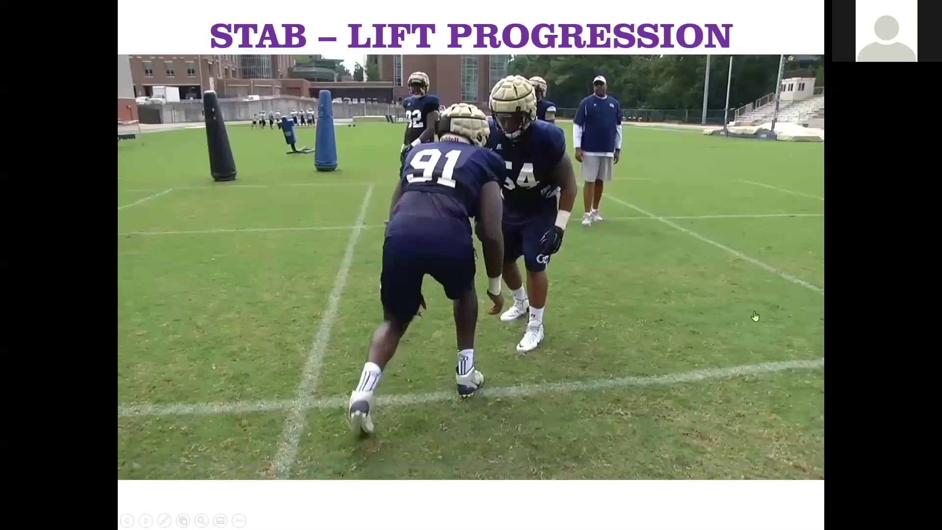
pyautogui.click(140, 461)
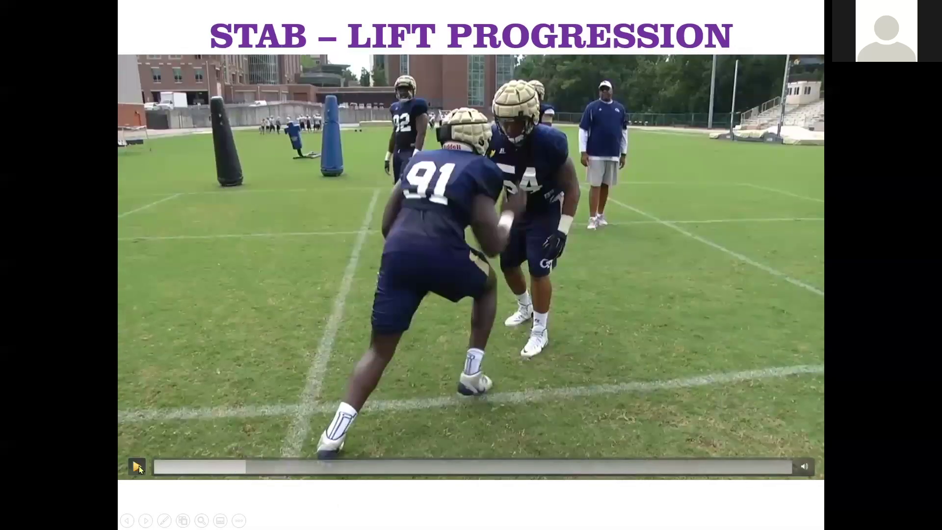
pyautogui.click(140, 466)
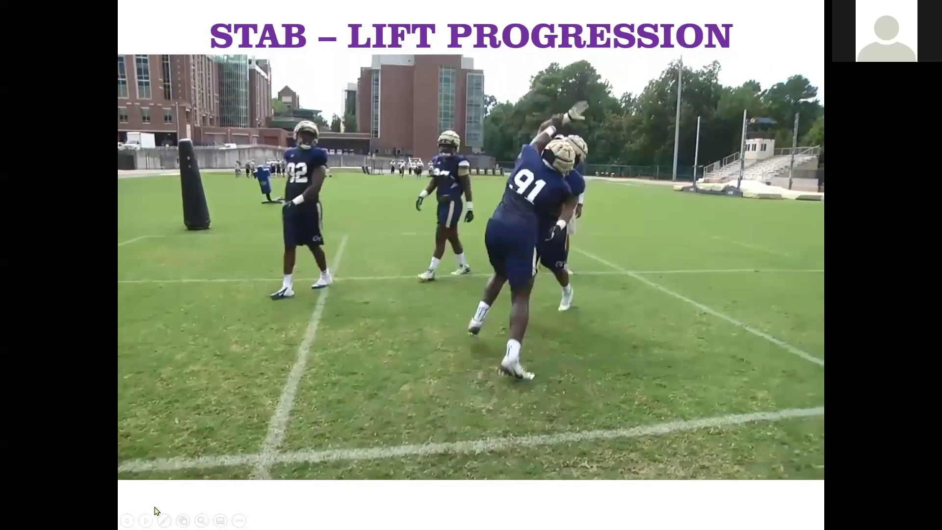
pyautogui.click(145, 520)
# - Play the STAB - G01 game clip in the show, then end the slide show
pyautogui.moveTo(202, 438)
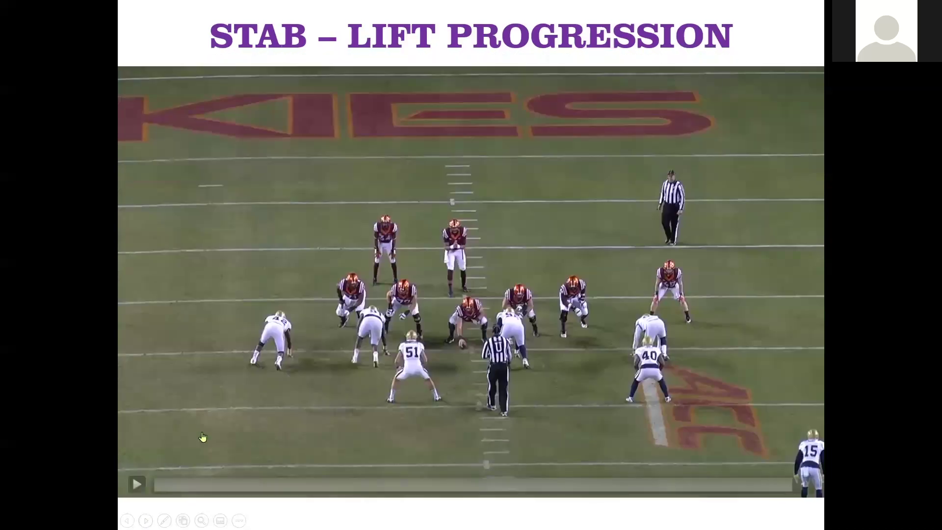
pyautogui.click(136, 485)
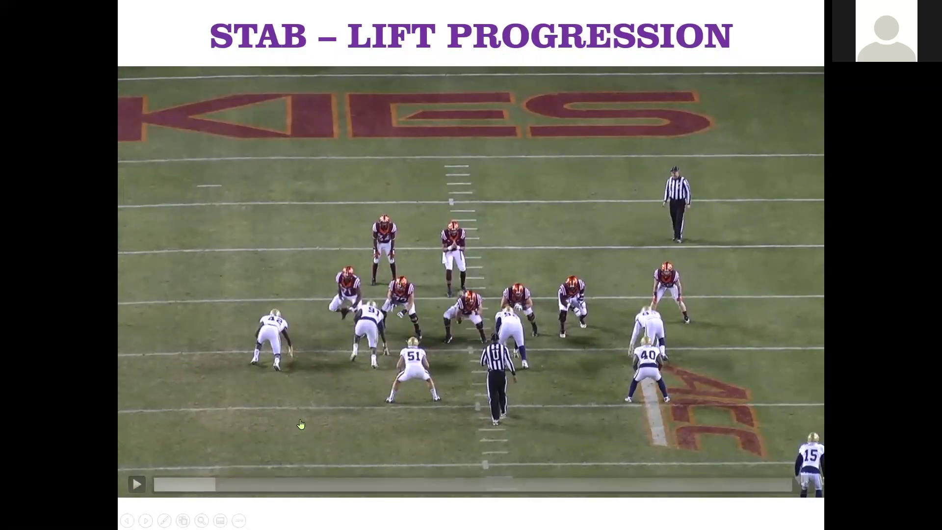
pyautogui.click(137, 485)
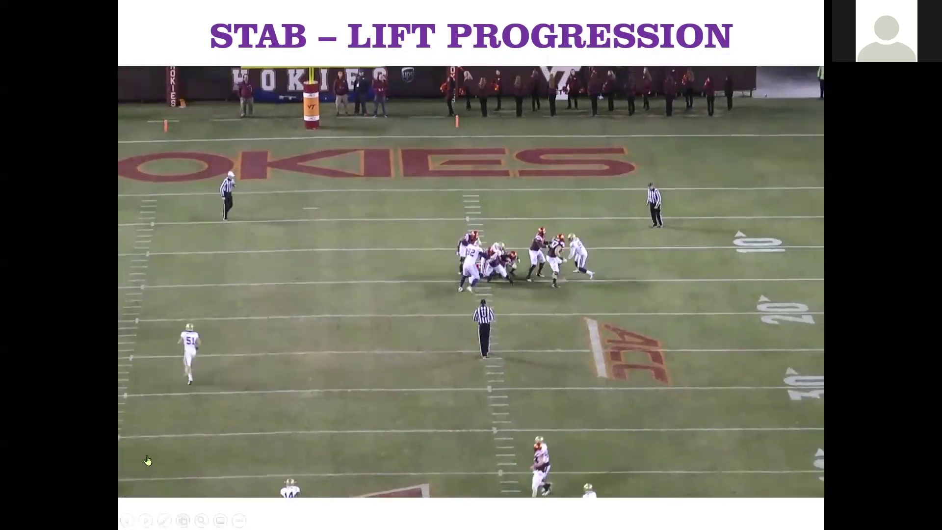
pyautogui.moveTo(163, 463)
pyautogui.press('Escape')
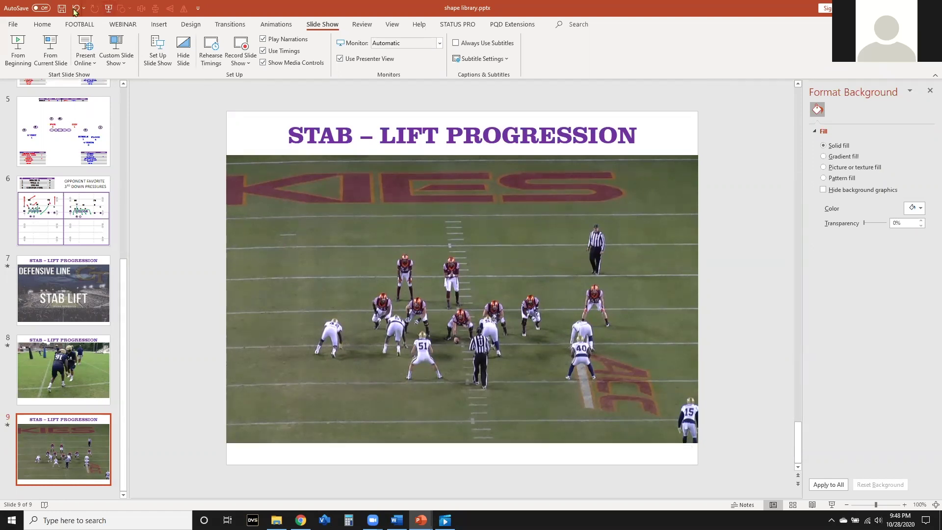
# - Save the deck in Documents under the new name WEBINAR DEMO.pptx
pyautogui.press('F12')
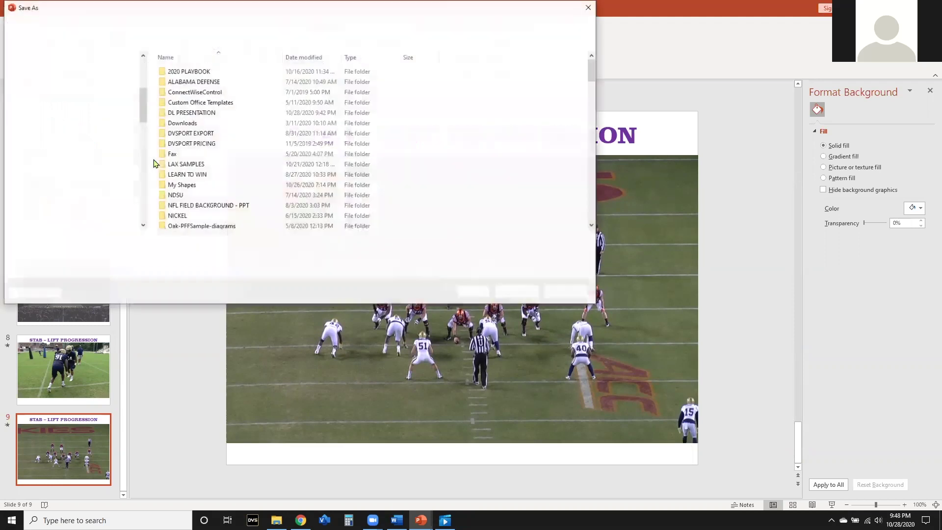
pyautogui.write('WEBIANR DEM')
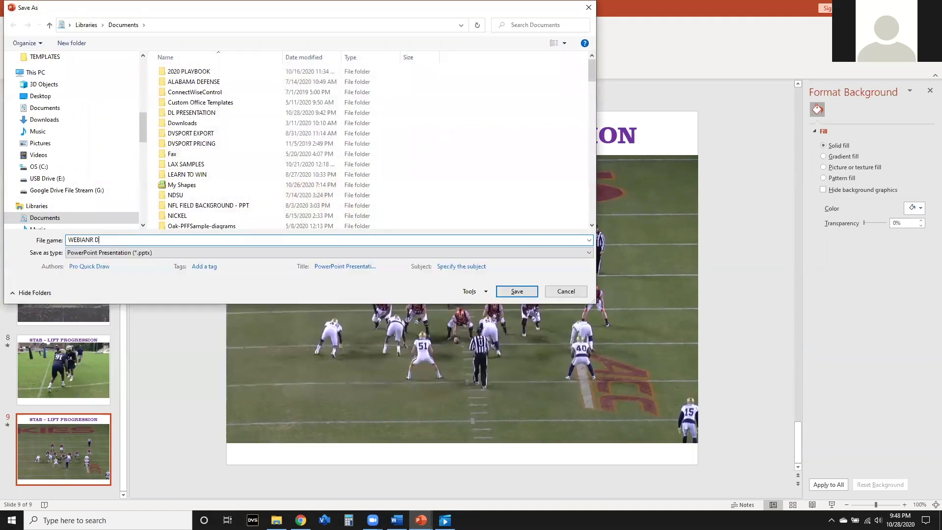
pyautogui.press('BackSpace')
pyautogui.press('BackSpace')
pyautogui.press('BackSpace')
pyautogui.press('BackSpace')
pyautogui.press('BackSpace')
pyautogui.press('BackSpace')
pyautogui.press('BackSpace')
pyautogui.press('BackSpace')
pyautogui.write('INAR DEMO')
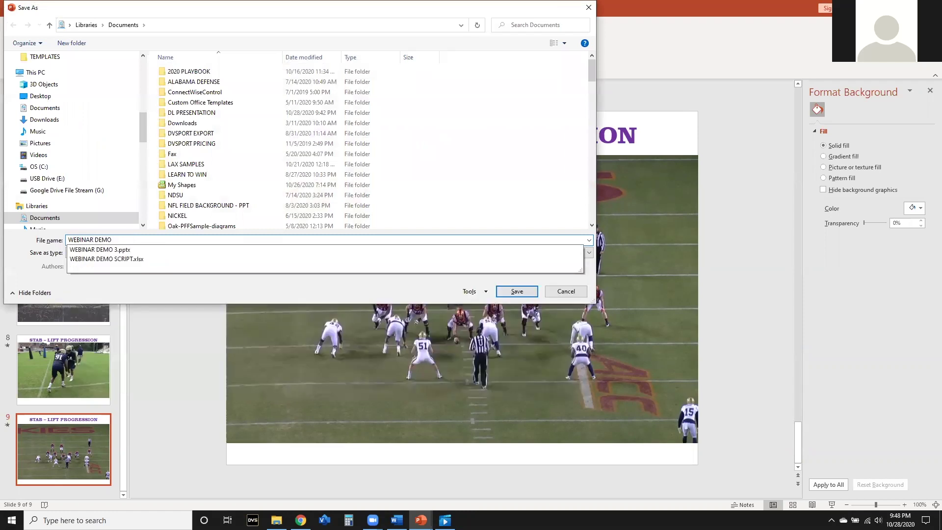
pyautogui.press('Return')
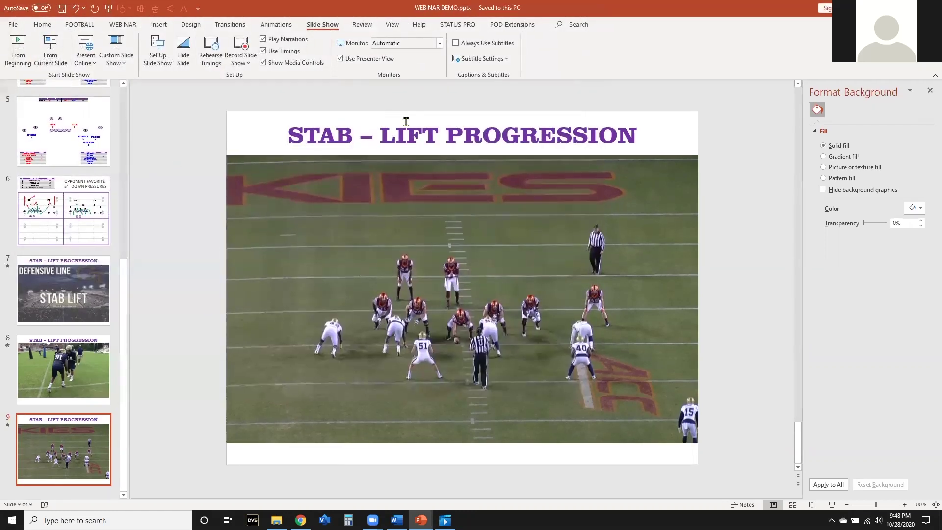
pyautogui.click(12, 24)
# - Compress the deck's media to Standard (480p) from the Info page, then return to editing
pyautogui.click(30, 116)
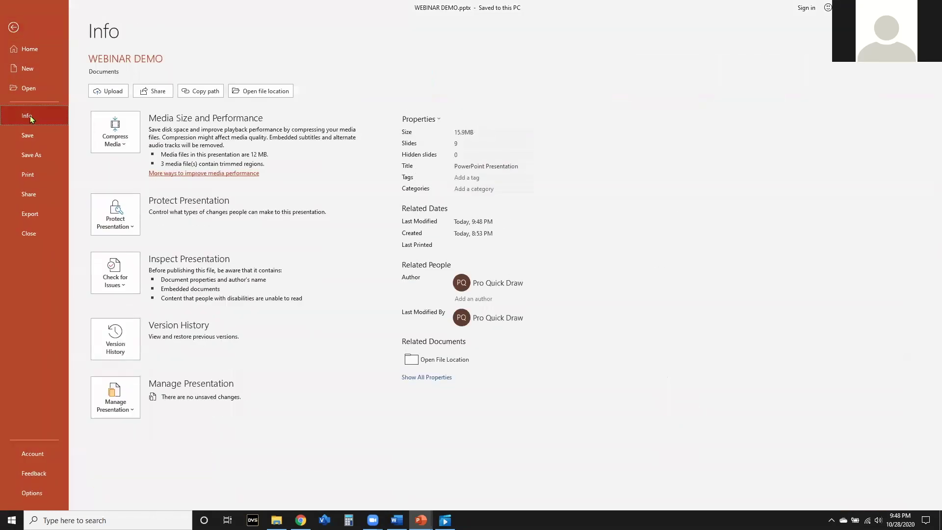
pyautogui.click(120, 141)
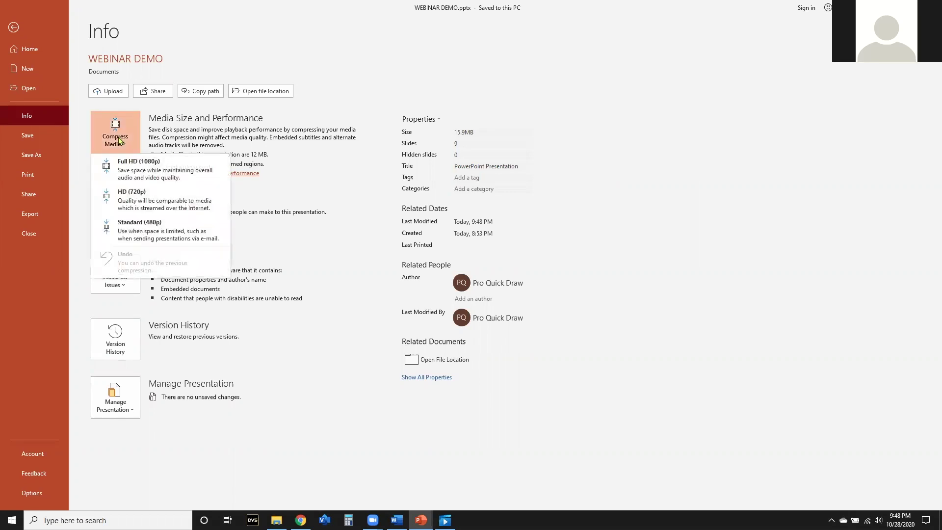
pyautogui.click(195, 235)
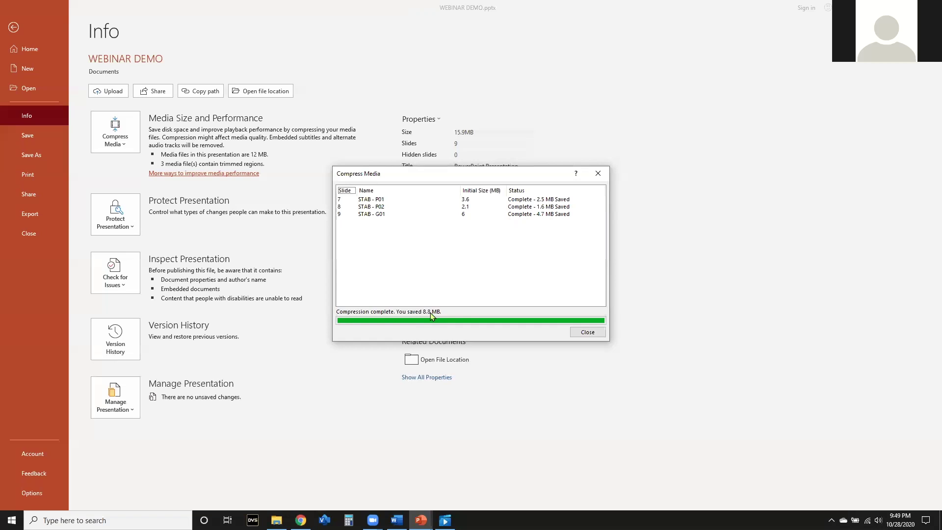
pyautogui.click(589, 334)
pyautogui.click(18, 30)
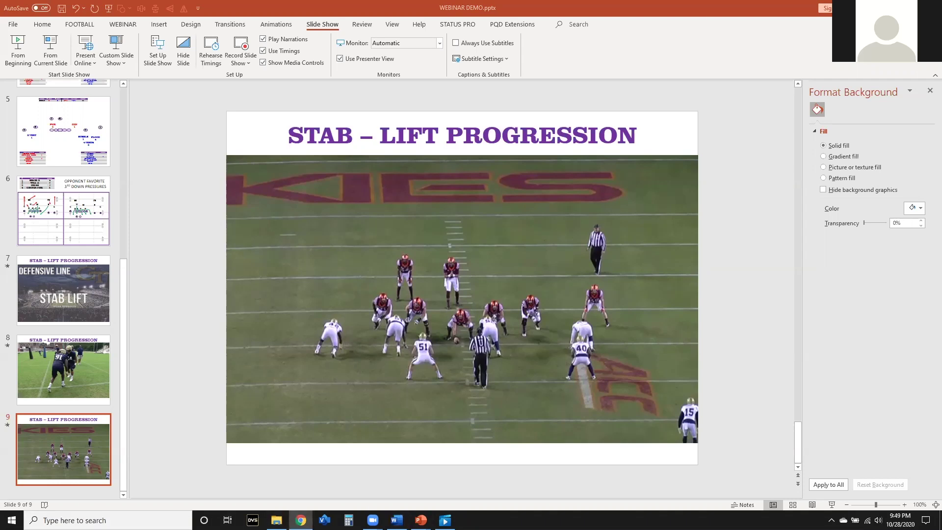
# - Go to the Visio & PowerPoint resources page on the Pro Quick Draw website, dismissing the announcement
pyautogui.hotkey('alt', 'Tab')
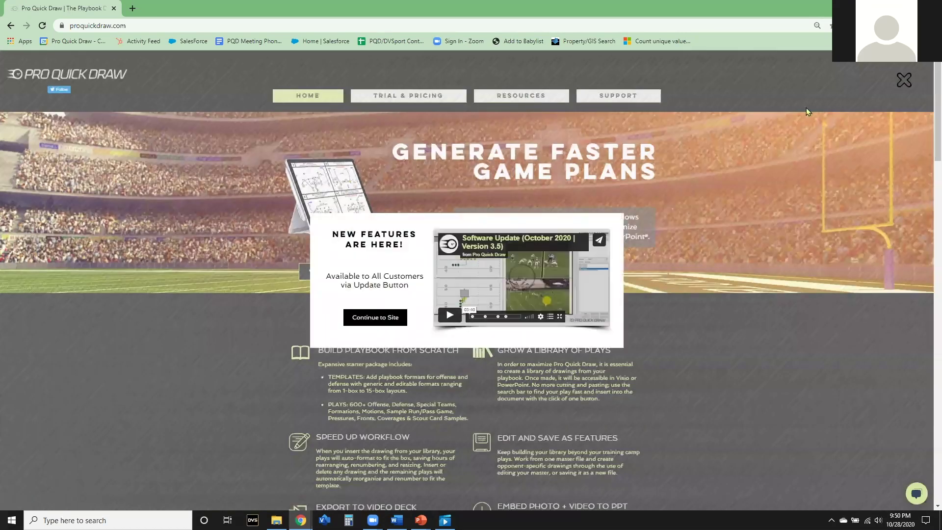
pyautogui.click(902, 82)
pyautogui.moveTo(519, 100)
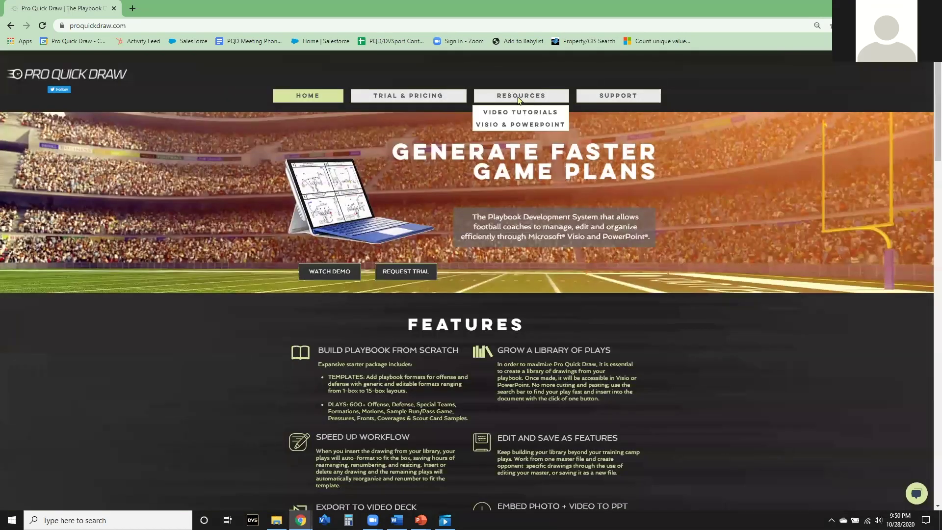
pyautogui.click(520, 125)
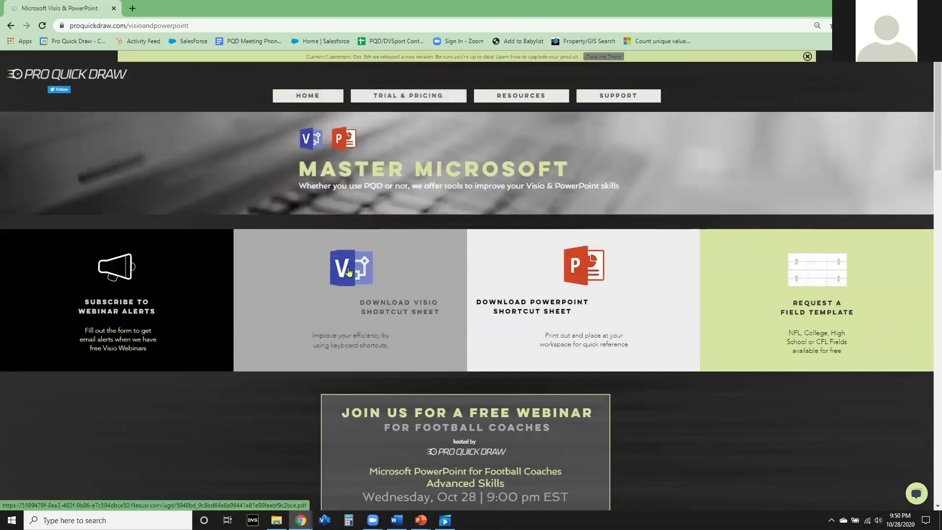
# - View and close the Visio and PowerPoint keyboard shortcut sheets, then scroll to the recorded webinars
pyautogui.click(349, 272)
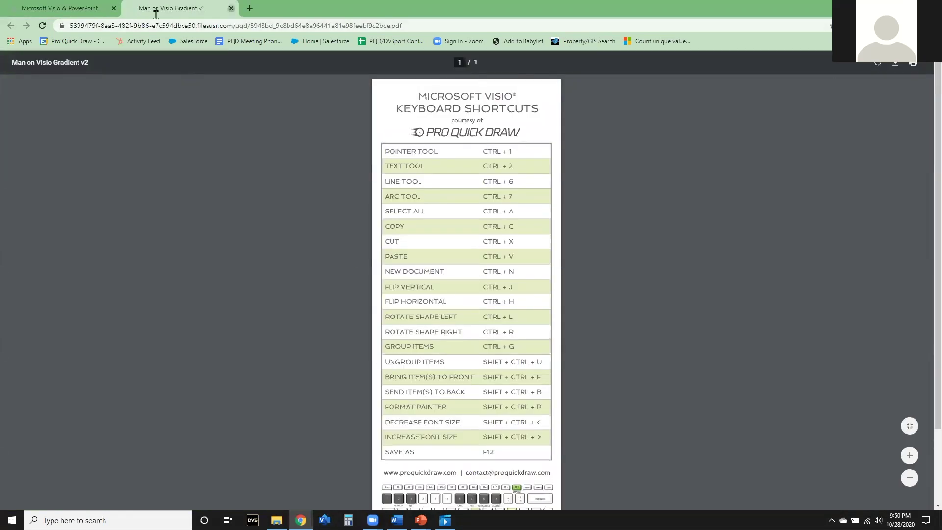
pyautogui.hotkey('ctrl', 'w')
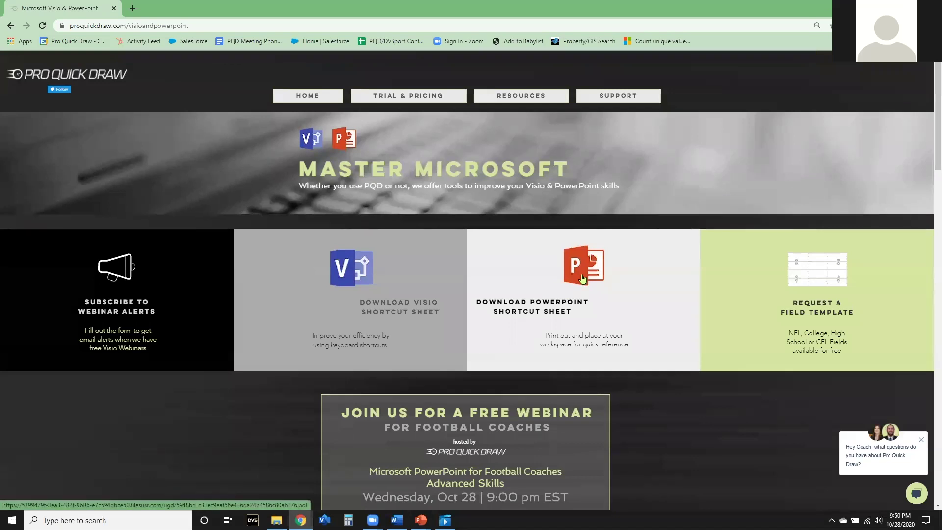
pyautogui.click(582, 279)
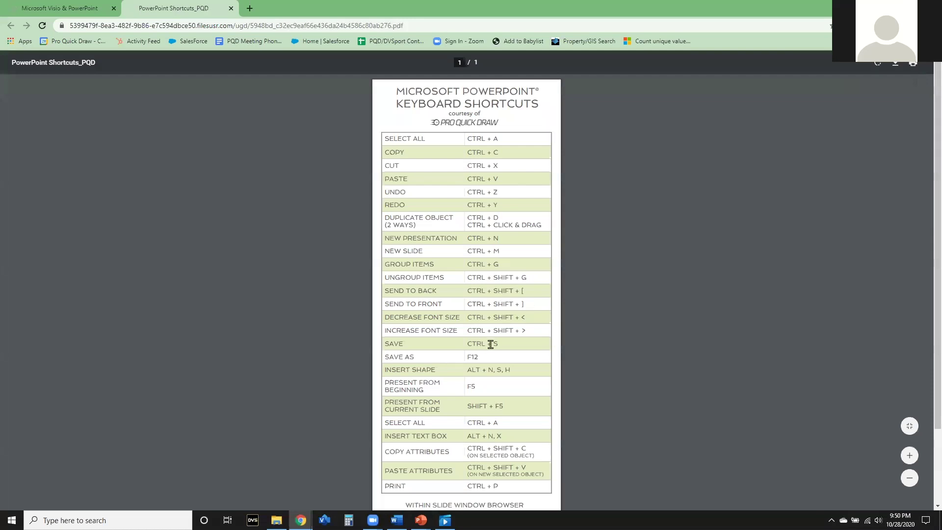
pyautogui.click(231, 9)
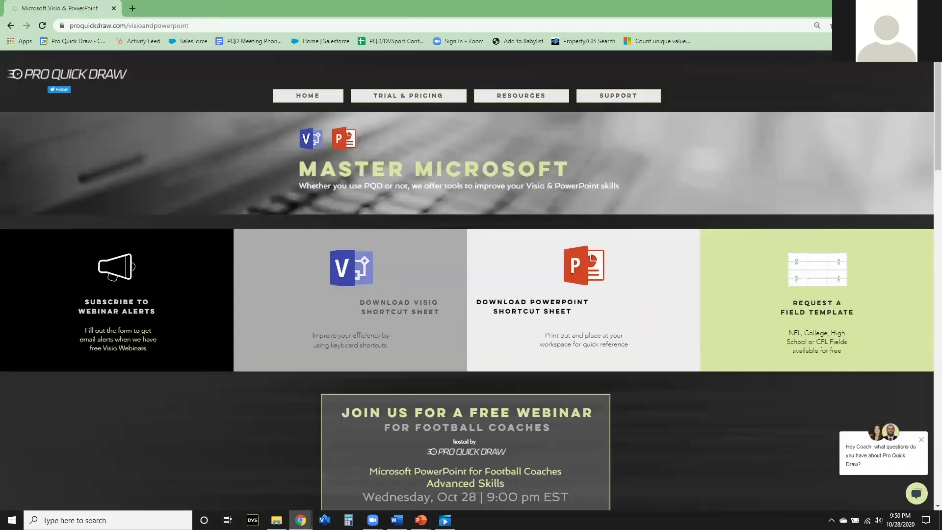
pyautogui.scroll(-15, 446, 326)
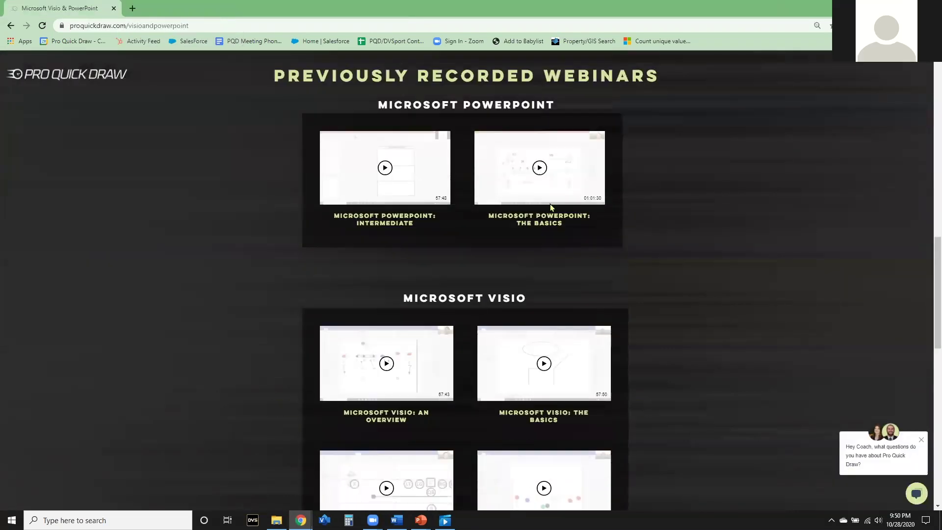